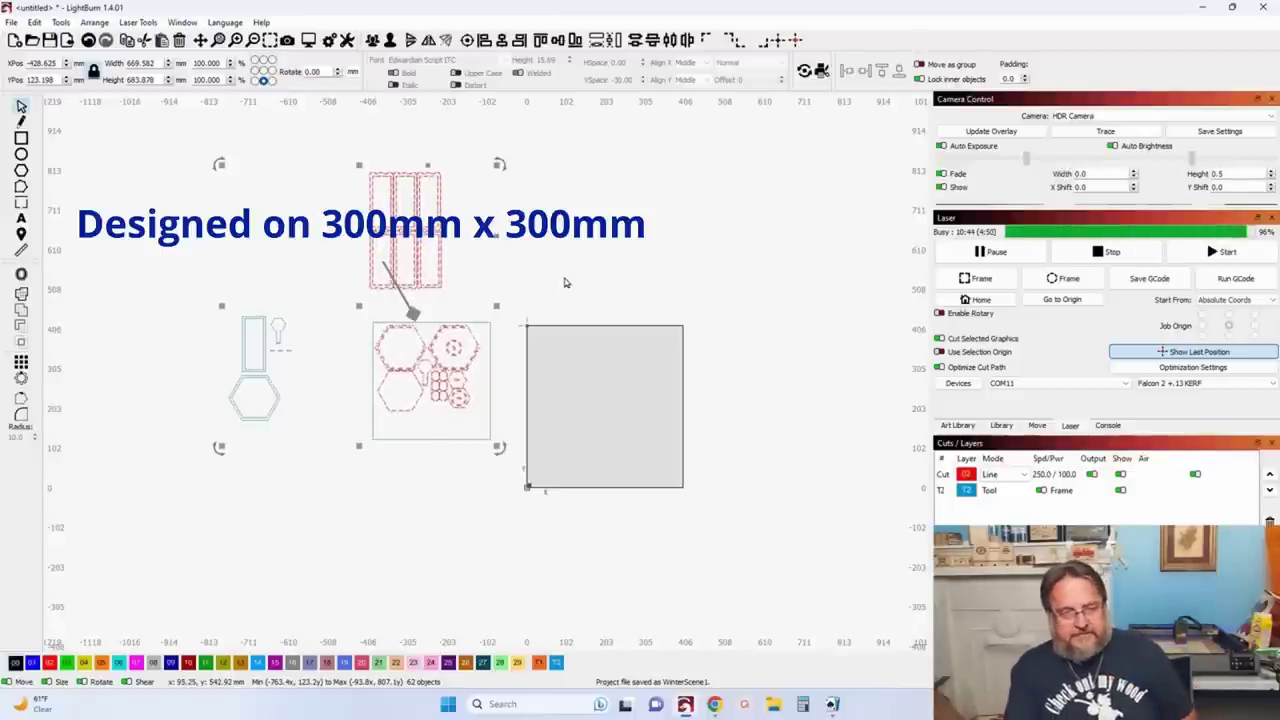
# Step: Clear the current selection of all parts on the canvas
pyautogui.click(477, 274)
pyautogui.scroll(2, 455, 258)
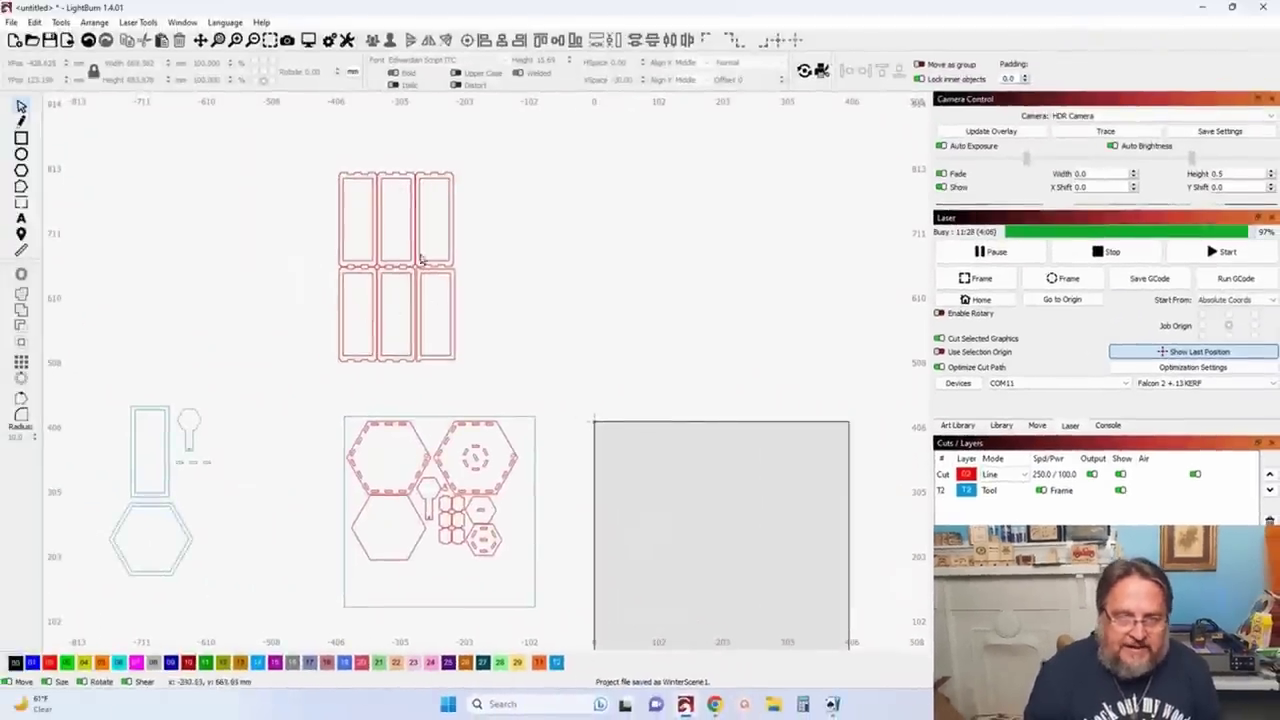
pyautogui.scroll(8, 426, 289)
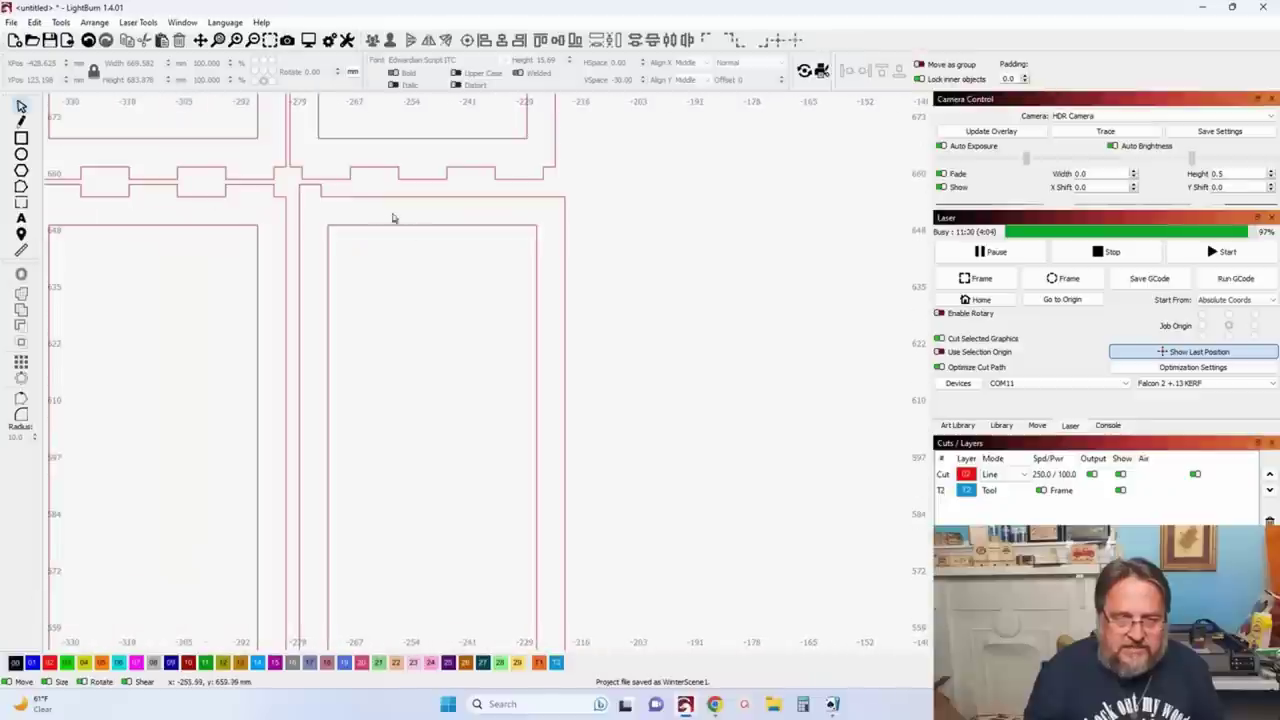
pyautogui.scroll(-8, 347, 216)
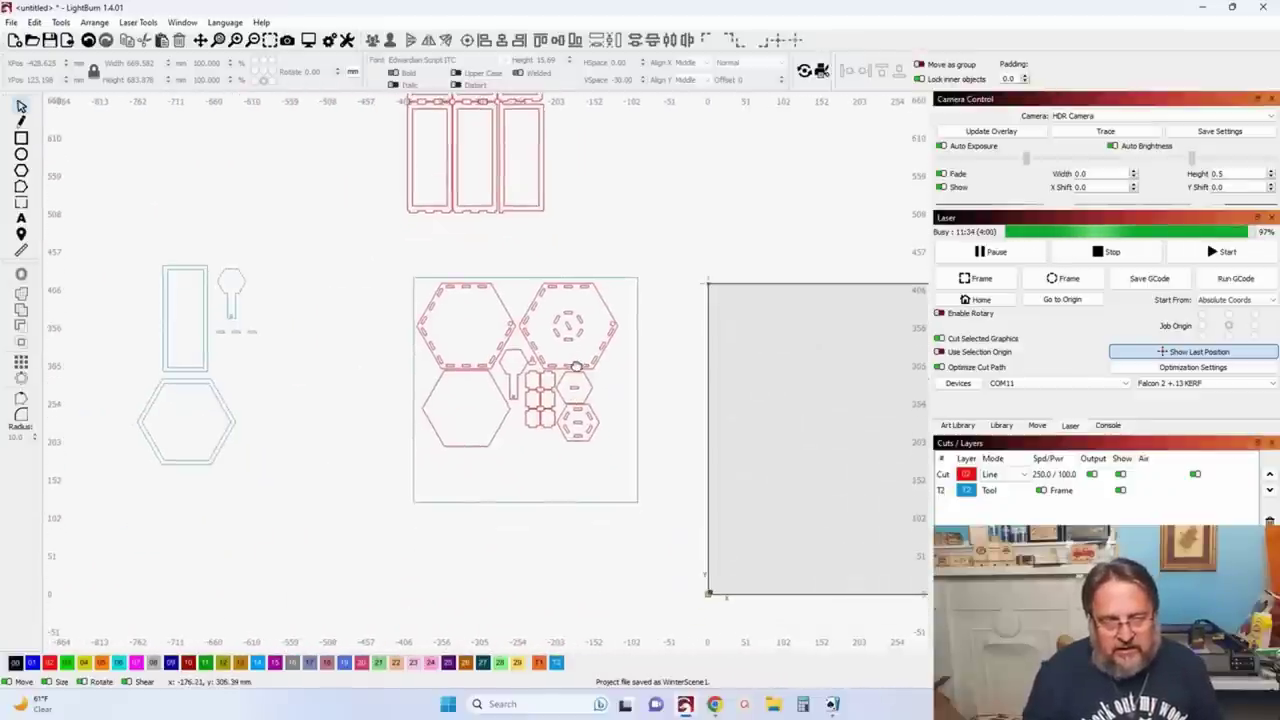
pyautogui.scroll(5, 499, 372)
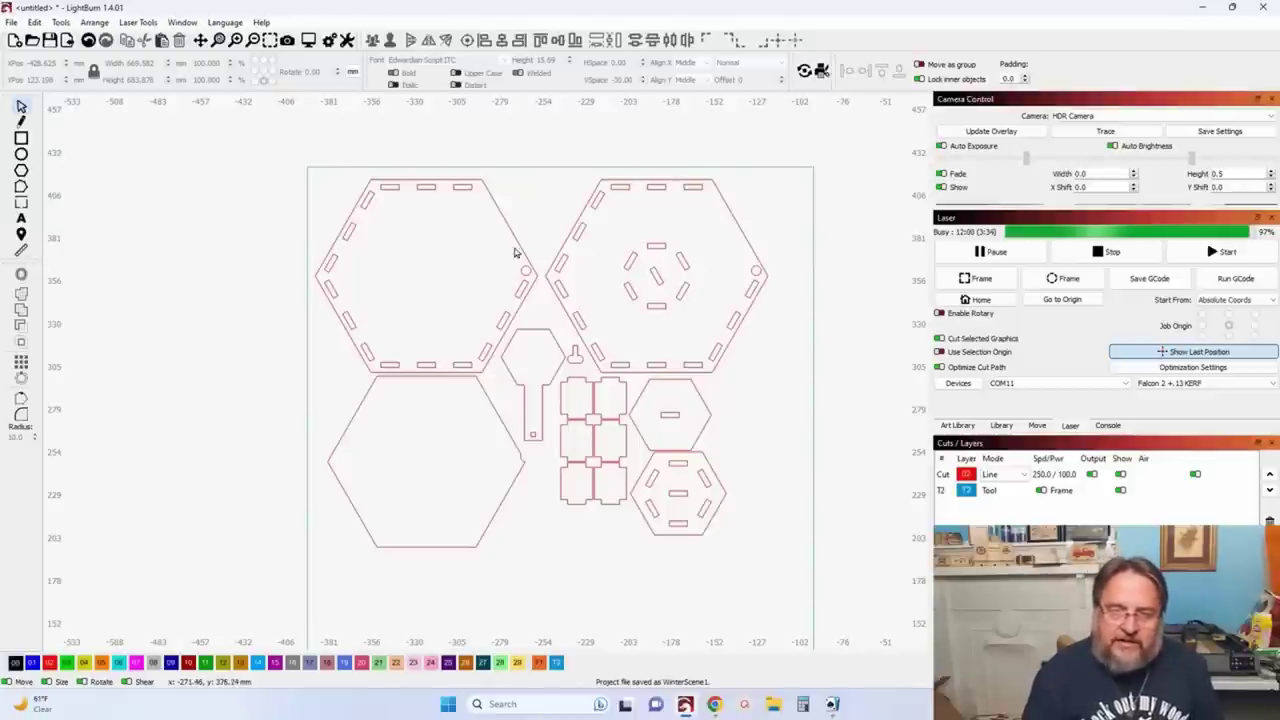
pyautogui.scroll(-3, 540, 255)
pyautogui.scroll(-1, 486, 280)
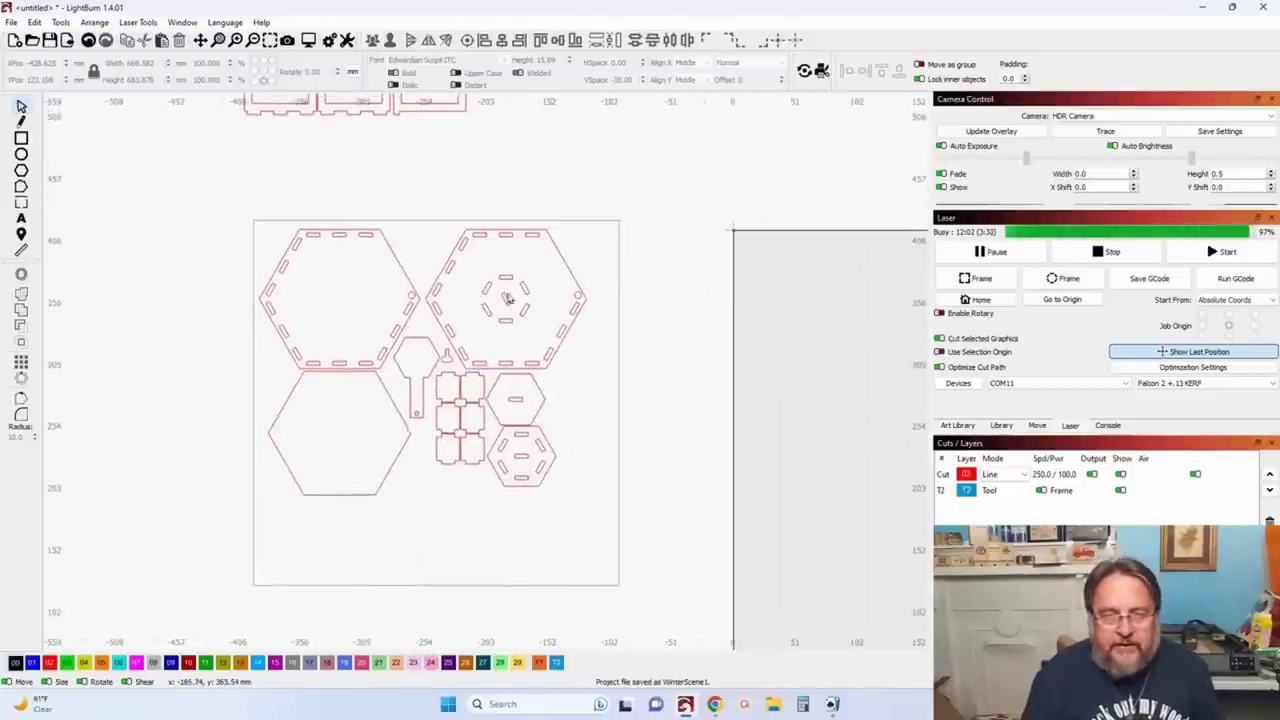
pyautogui.scroll(5, 509, 286)
pyautogui.scroll(-1, 488, 215)
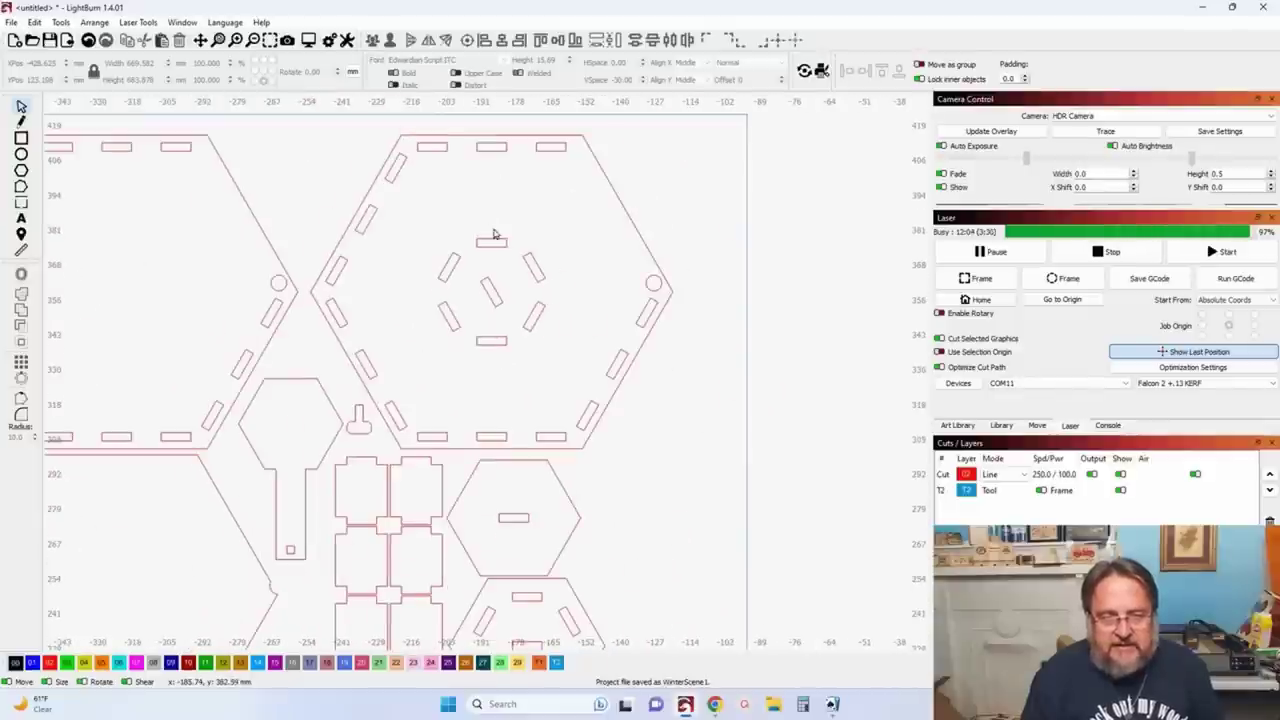
pyautogui.scroll(-1, 410, 520)
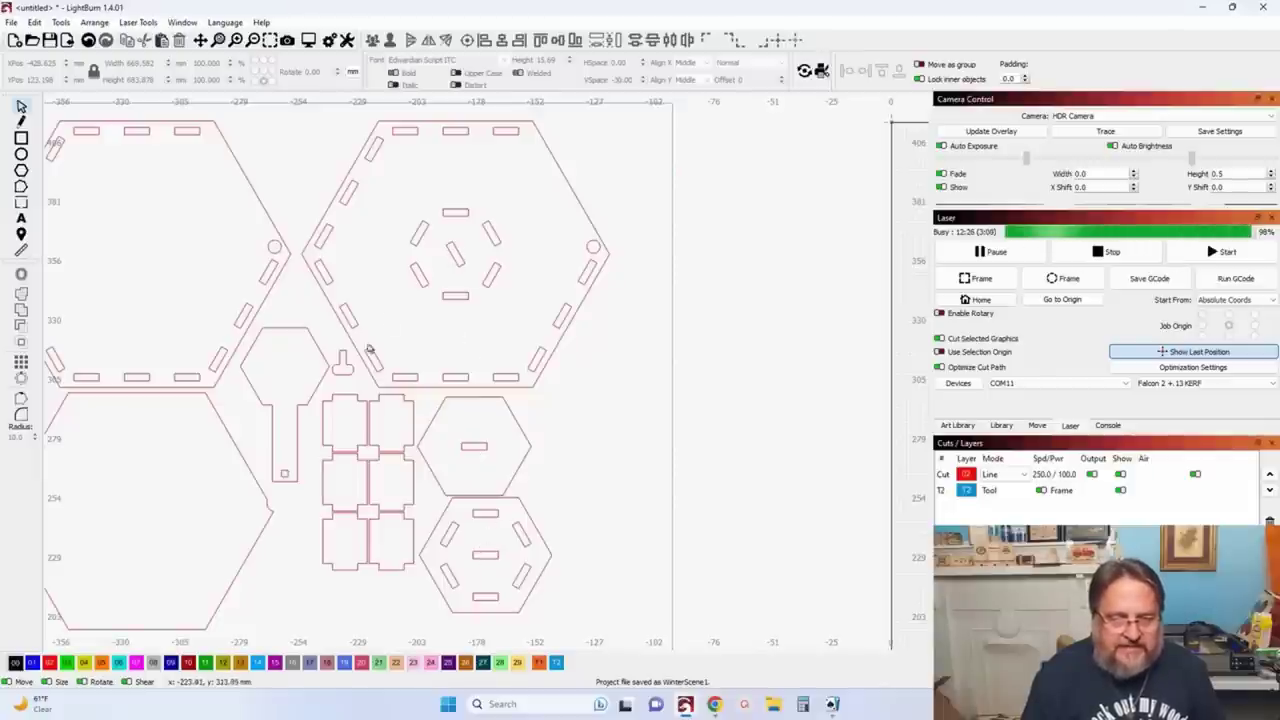
pyautogui.scroll(5, 342, 362)
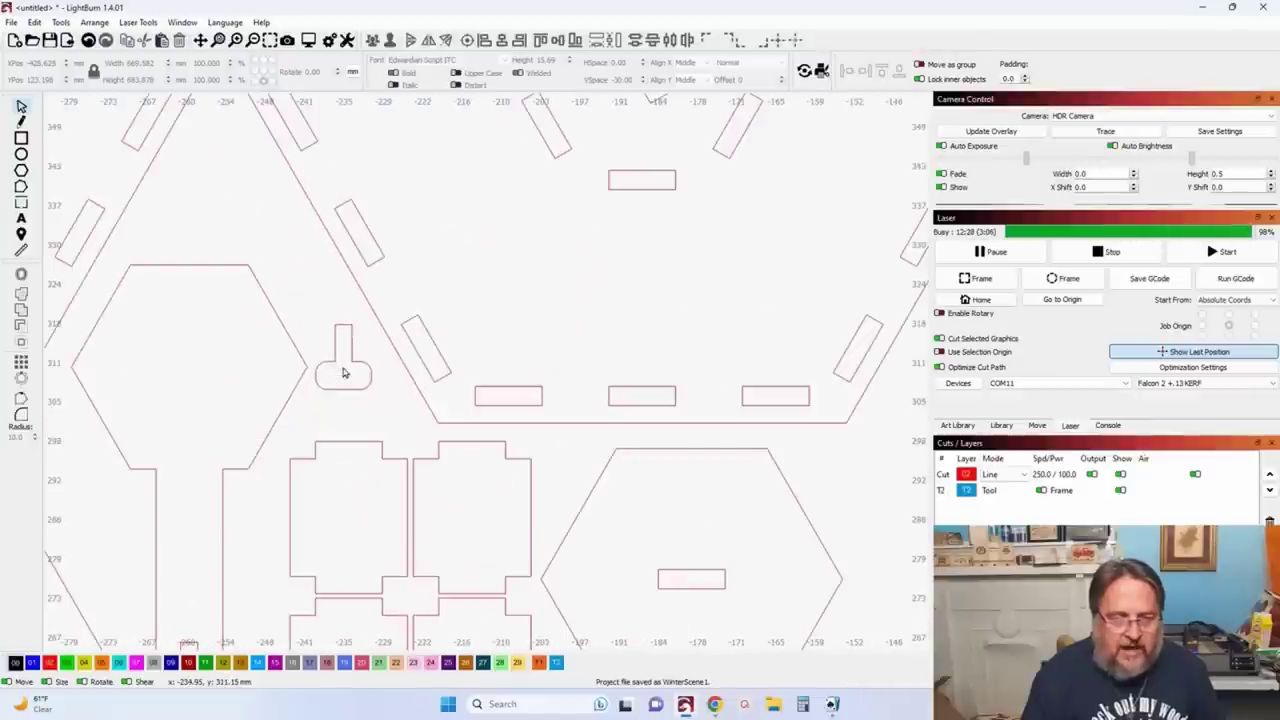
pyautogui.scroll(-1, 452, 367)
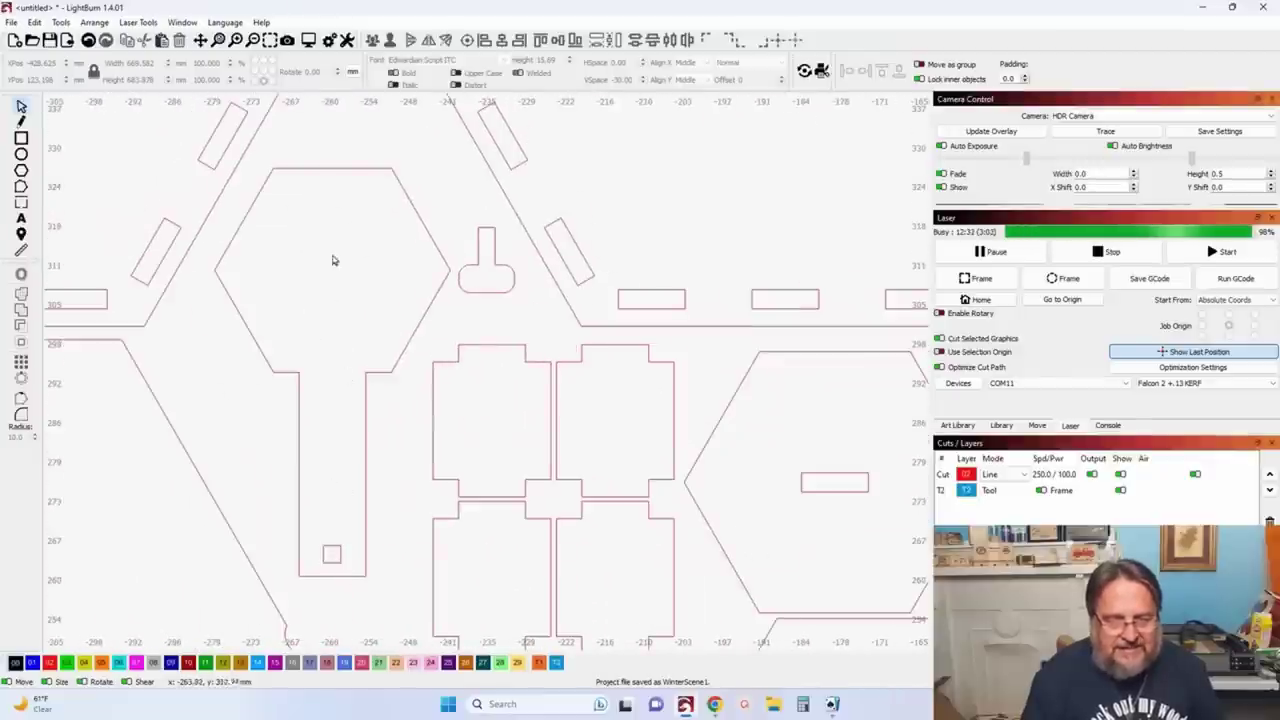
pyautogui.scroll(-3, 331, 317)
pyautogui.scroll(2, 470, 255)
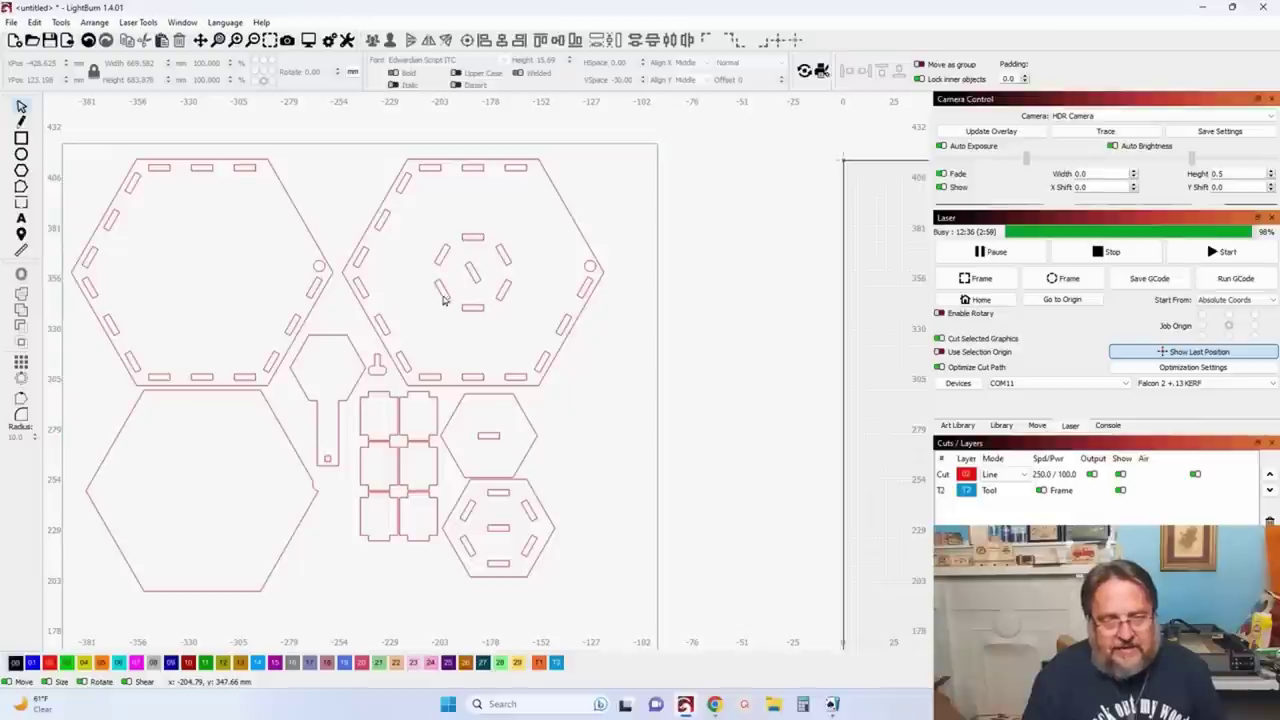
pyautogui.scroll(-4, 455, 305)
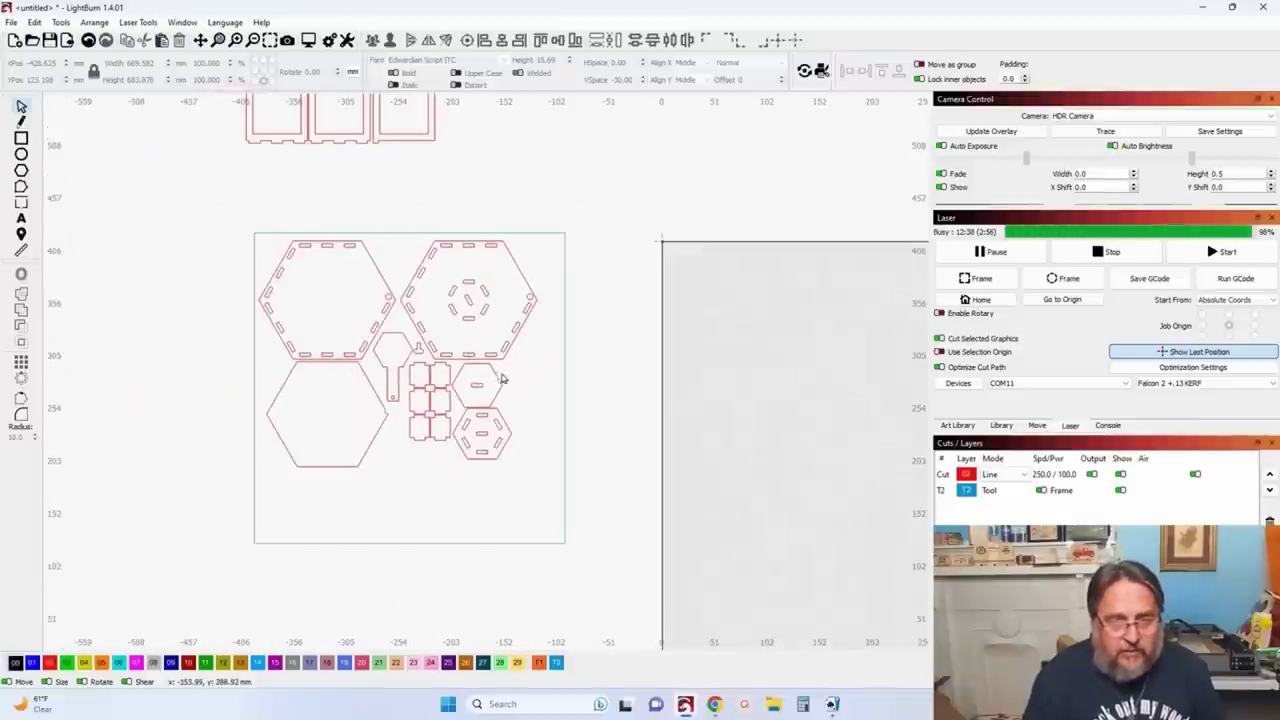
pyautogui.hscroll(-5, 600, 392)
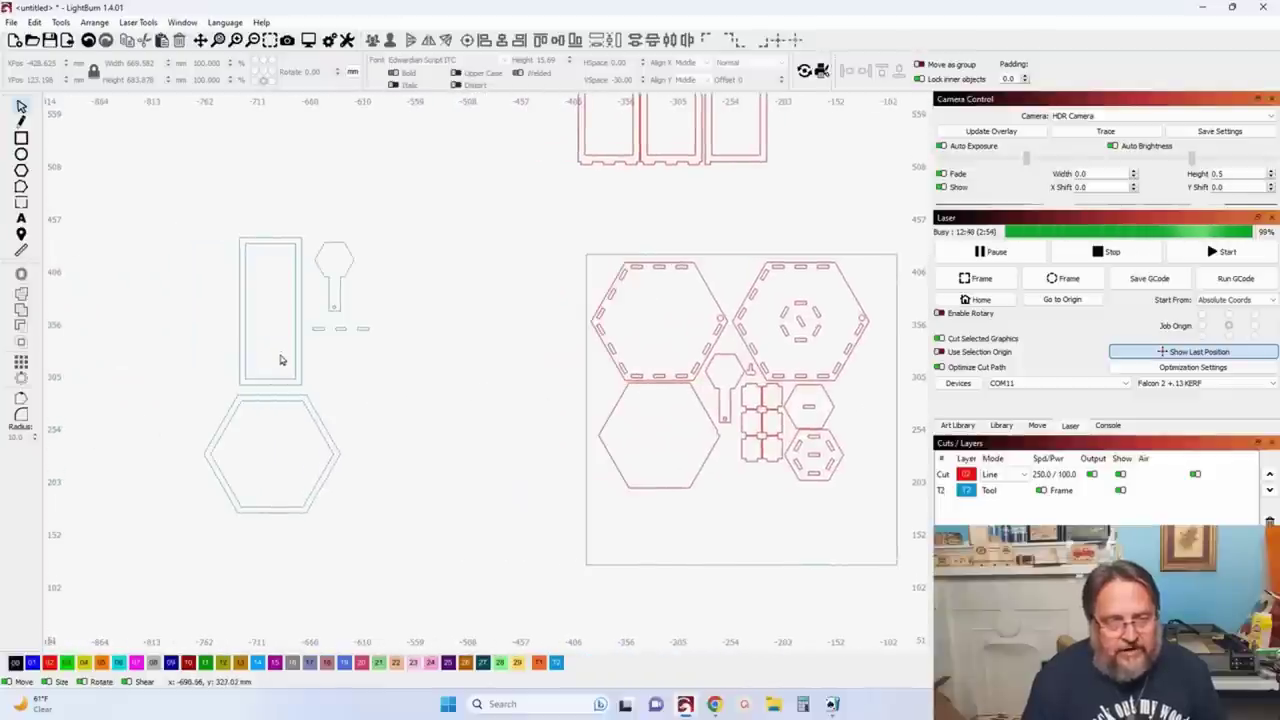
pyautogui.scroll(3, 291, 349)
pyautogui.scroll(-2, 291, 349)
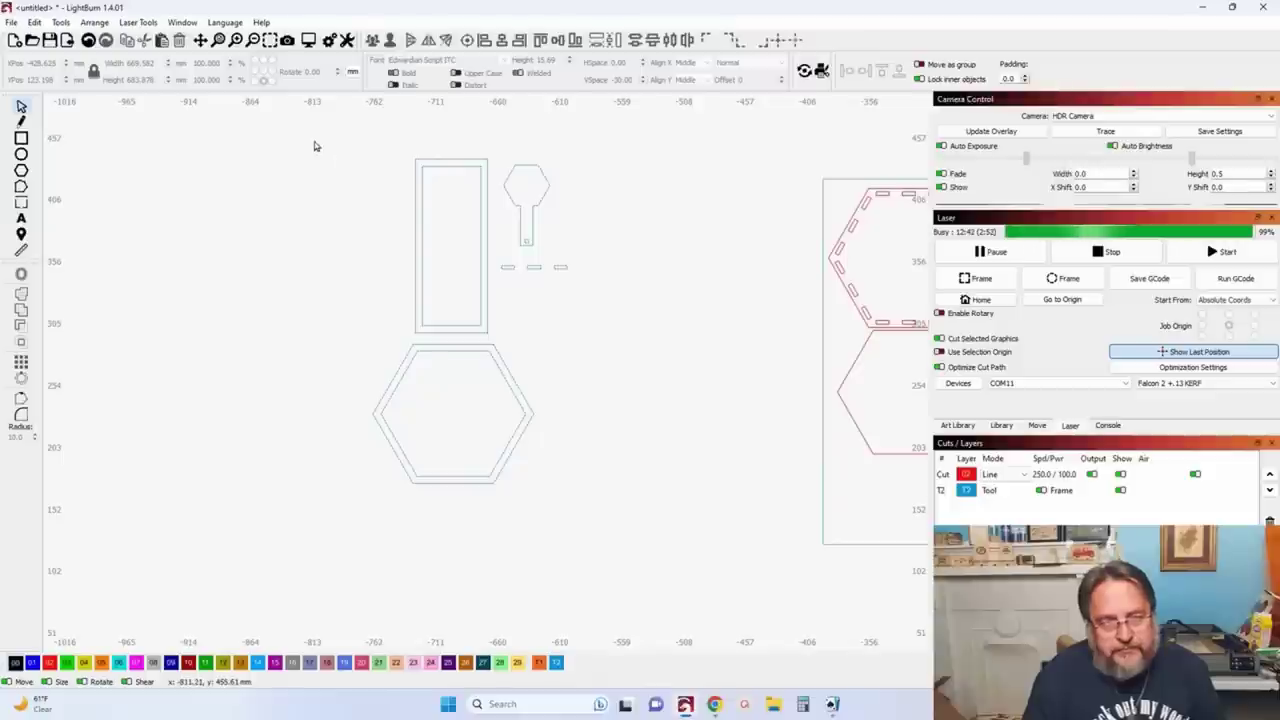
# Step: Select the blue tool parts on the left and bring the panels and hexagons into view
pyautogui.moveTo(301, 124); pyautogui.dragTo(691, 525)
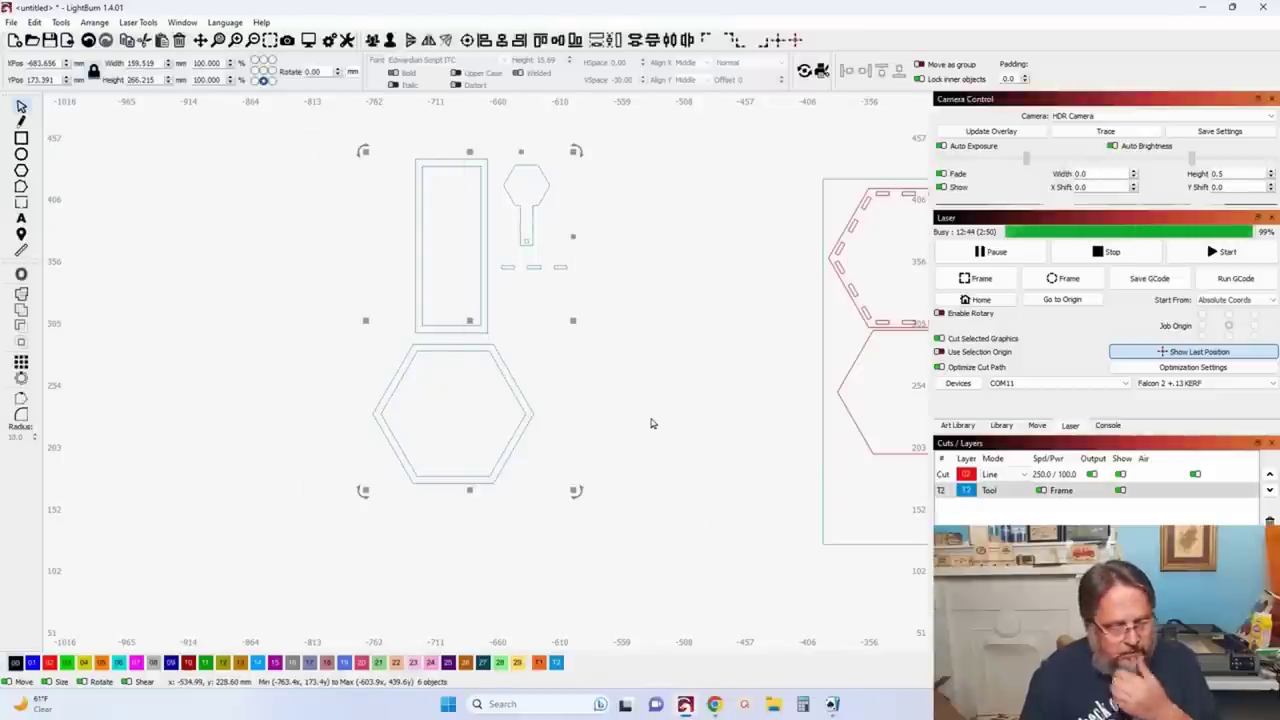
pyautogui.moveTo(651, 424); pyautogui.dragTo(496, 415)
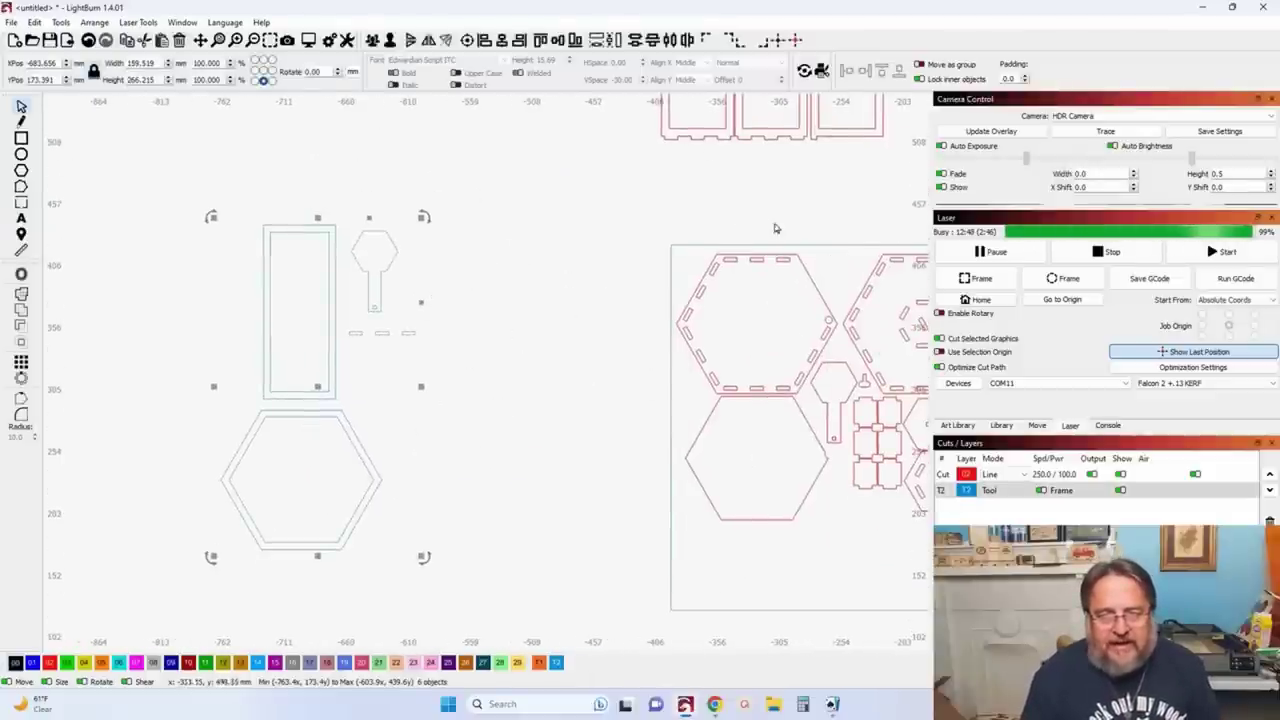
pyautogui.scroll(-2, 583, 294)
pyautogui.moveTo(583, 294); pyautogui.dragTo(686, 395)
pyautogui.scroll(3, 450, 440)
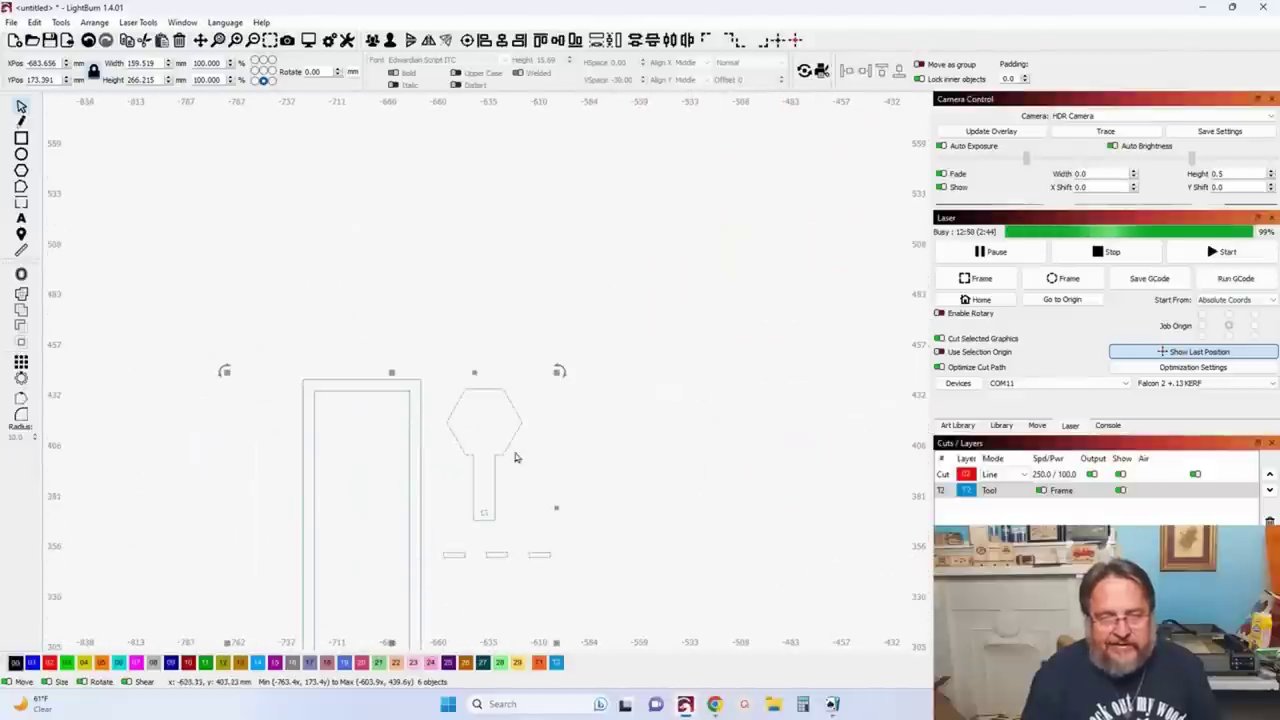
pyautogui.scroll(-4, 500, 440)
pyautogui.moveTo(492, 428); pyautogui.dragTo(470, 447)
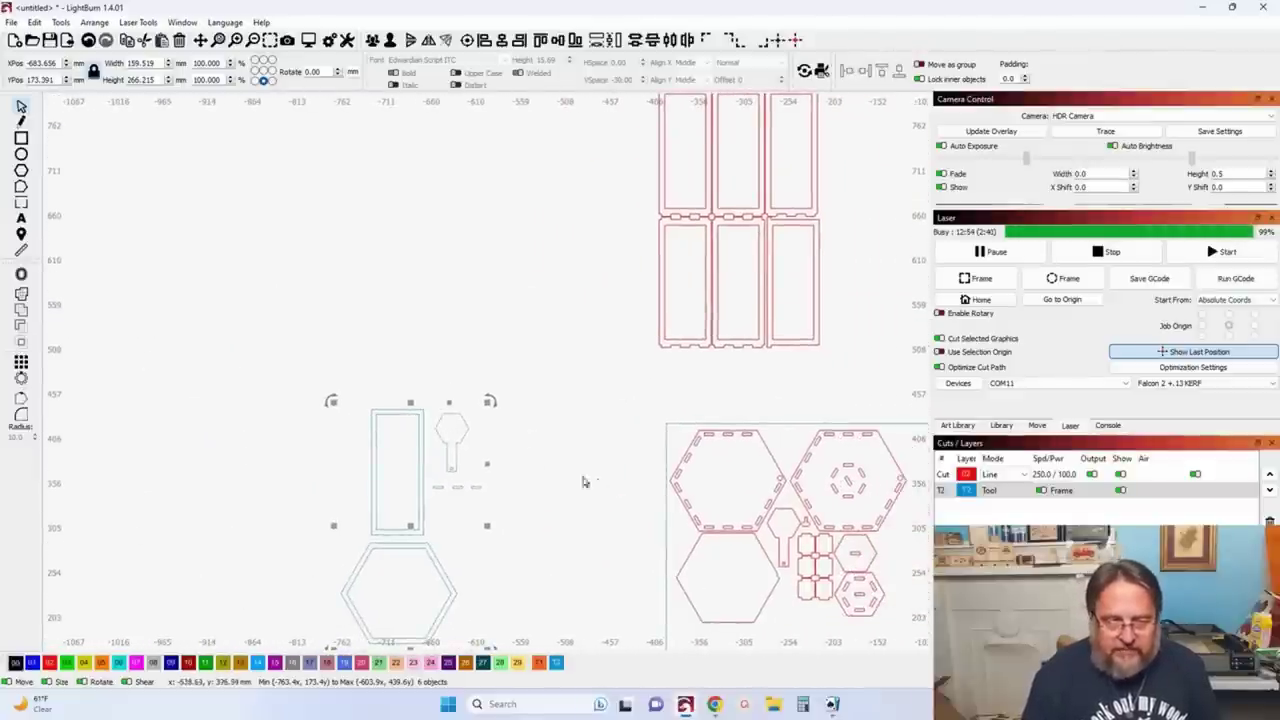
pyautogui.moveTo(598, 484); pyautogui.dragTo(517, 451)
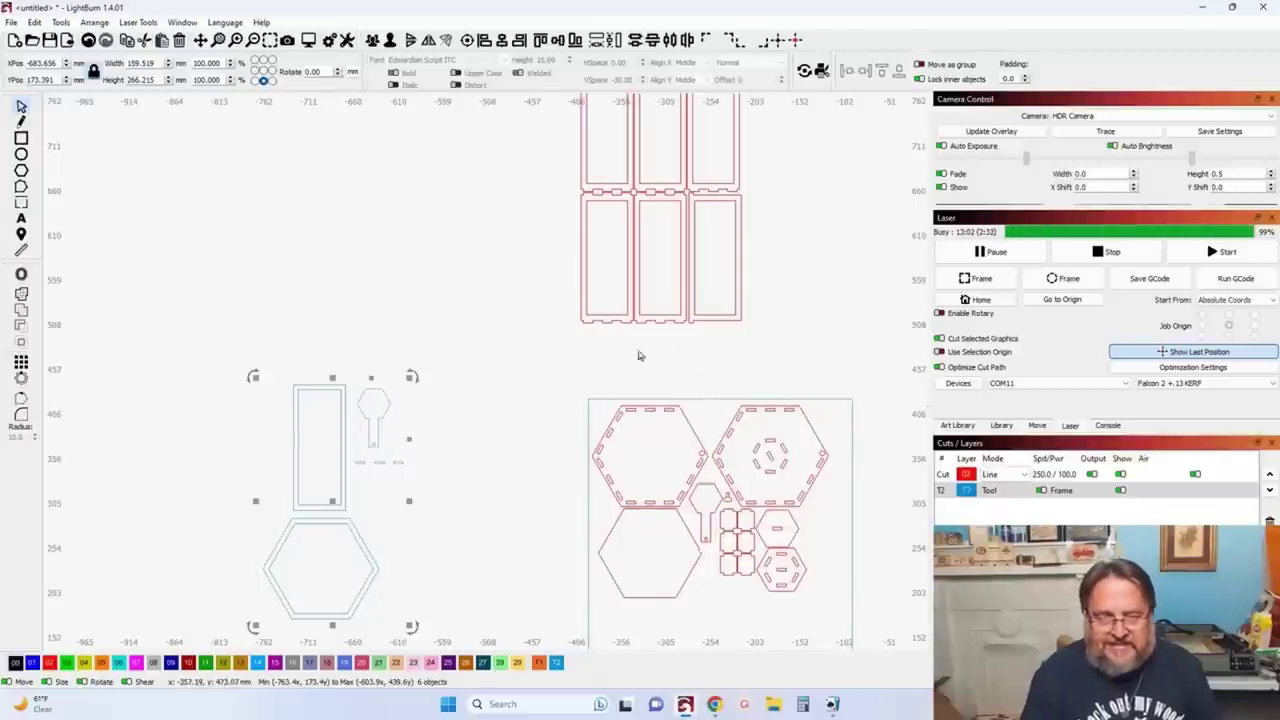
# Step: Deselect the blue tool parts and frame the whole layout on the bed
pyautogui.click(455, 464)
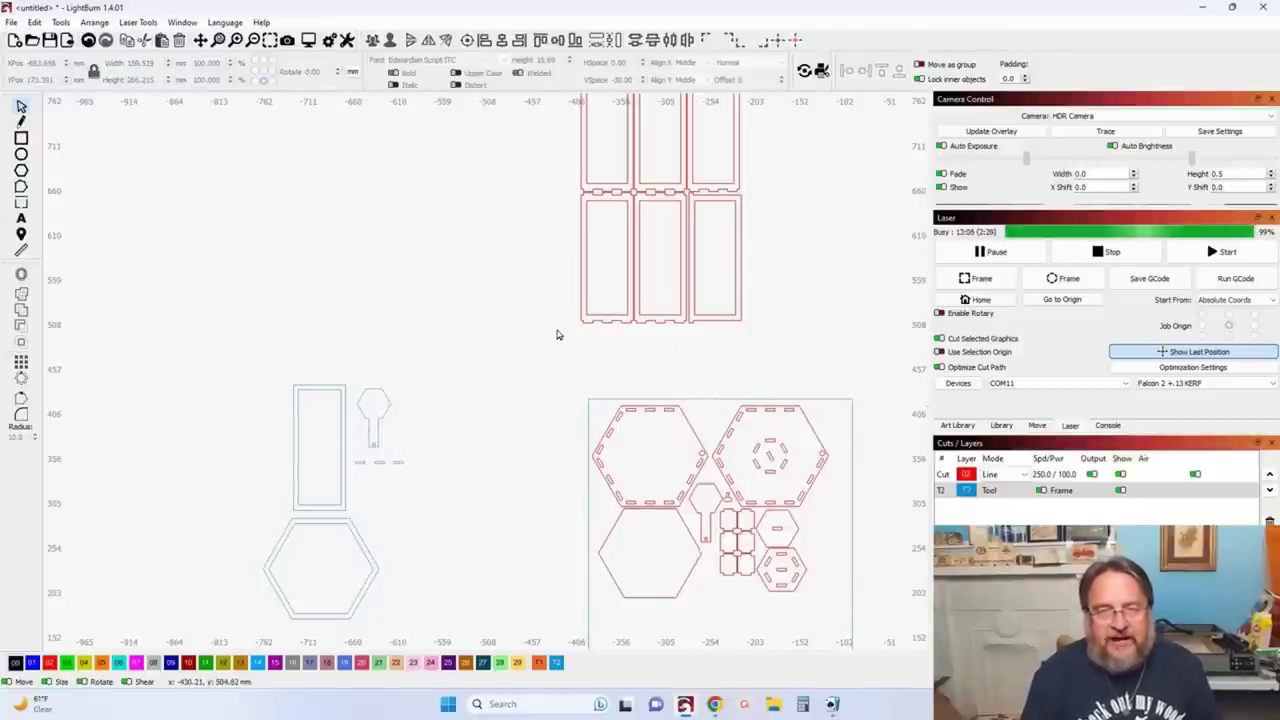
pyautogui.moveTo(557, 331); pyautogui.dragTo(515, 423)
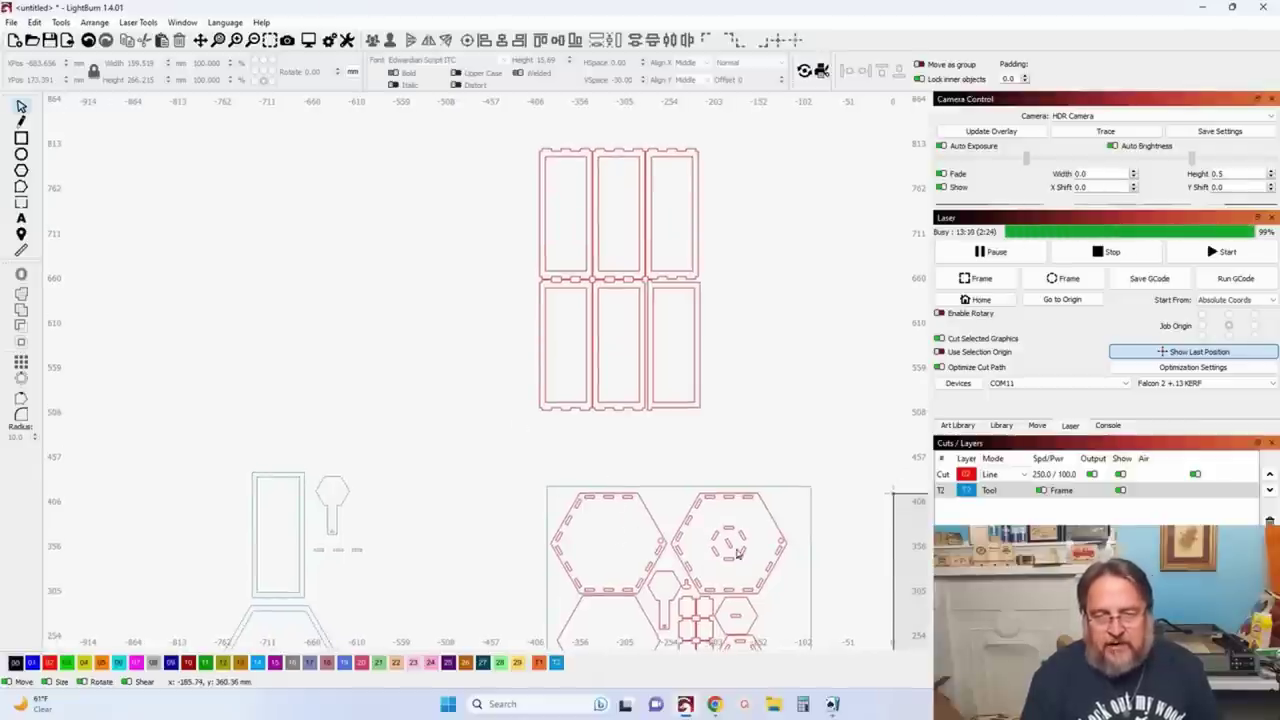
pyautogui.scroll(-2, 380, 480)
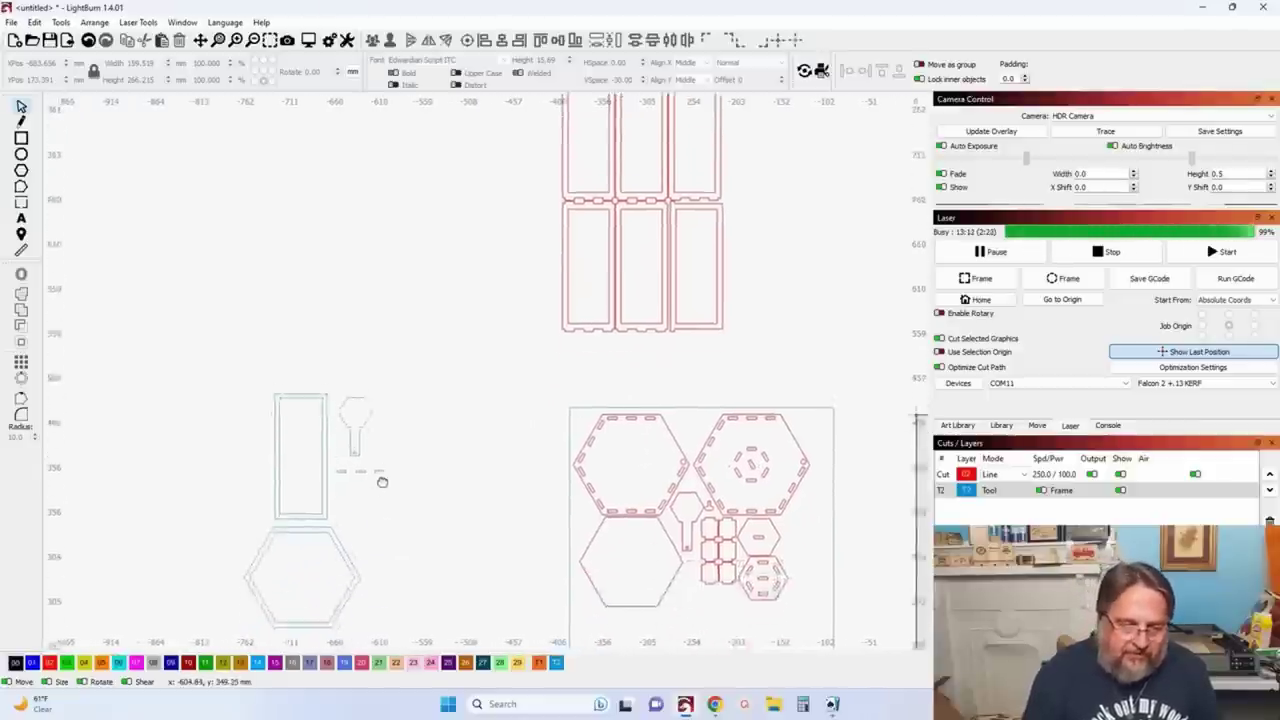
pyautogui.scroll(-1, 483, 326)
pyautogui.moveTo(483, 326); pyautogui.dragTo(544, 405)
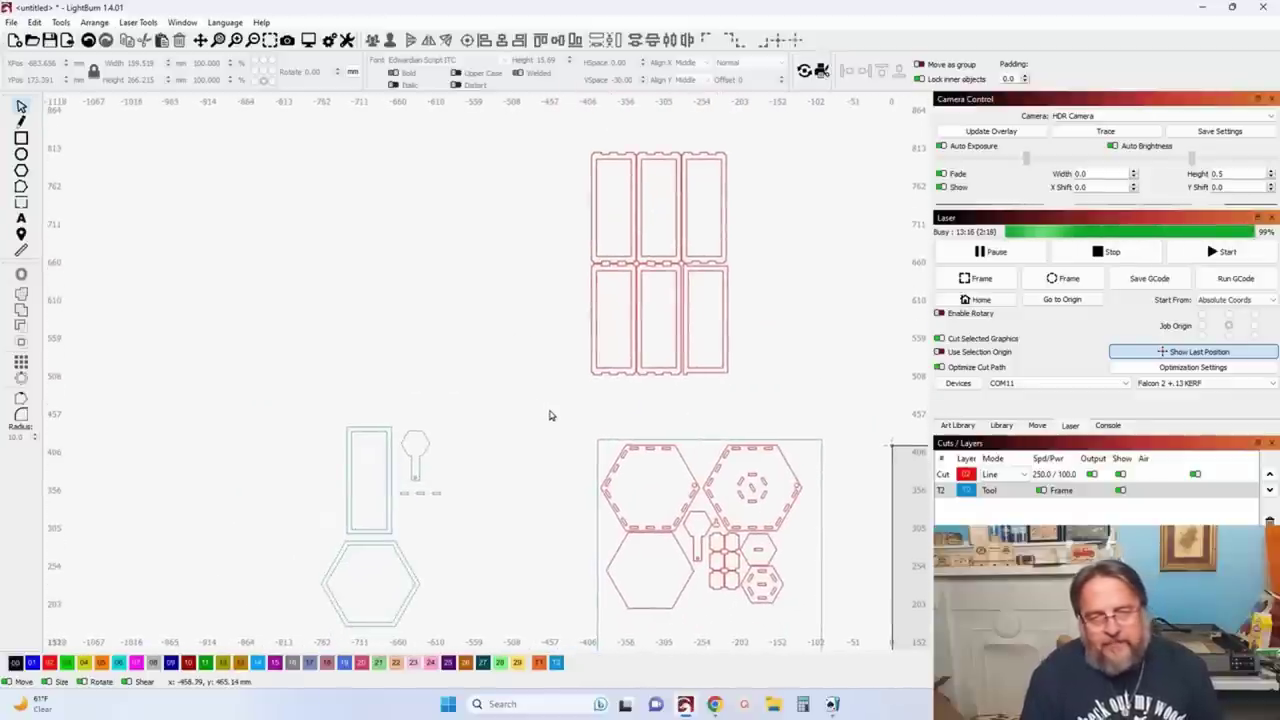
pyautogui.scroll(-1, 550, 412)
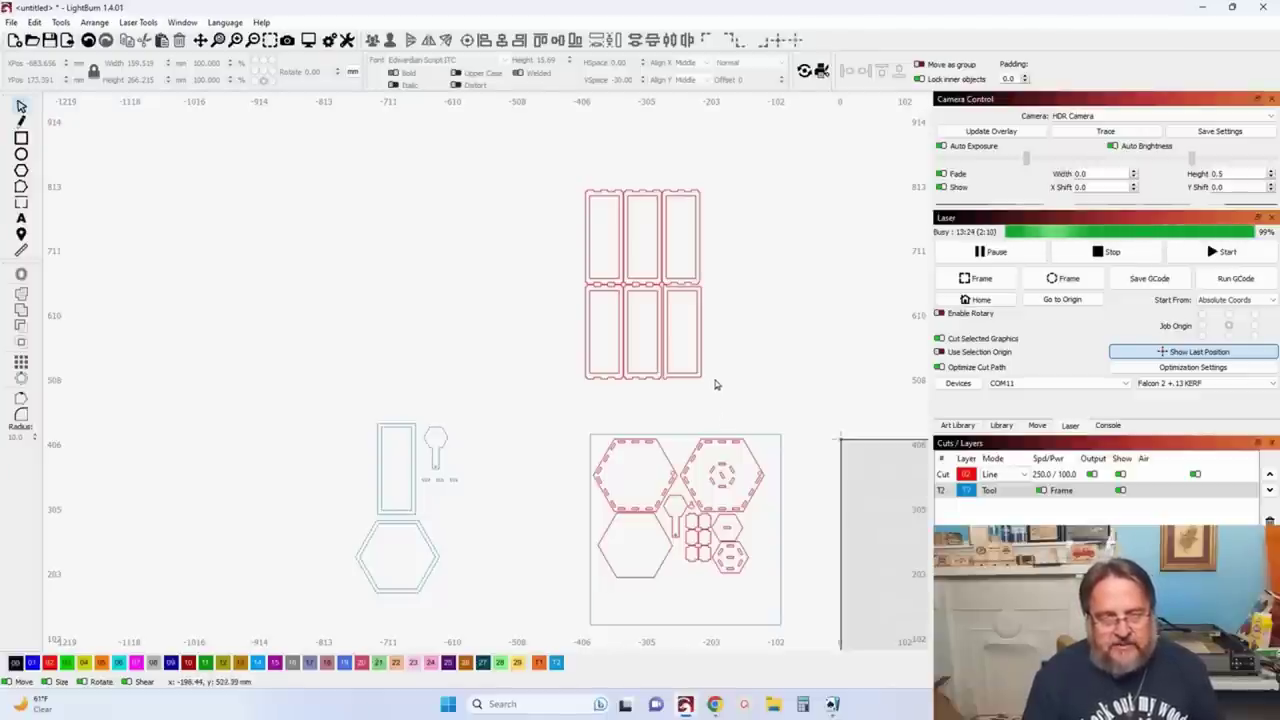
pyautogui.scroll(3, 688, 280)
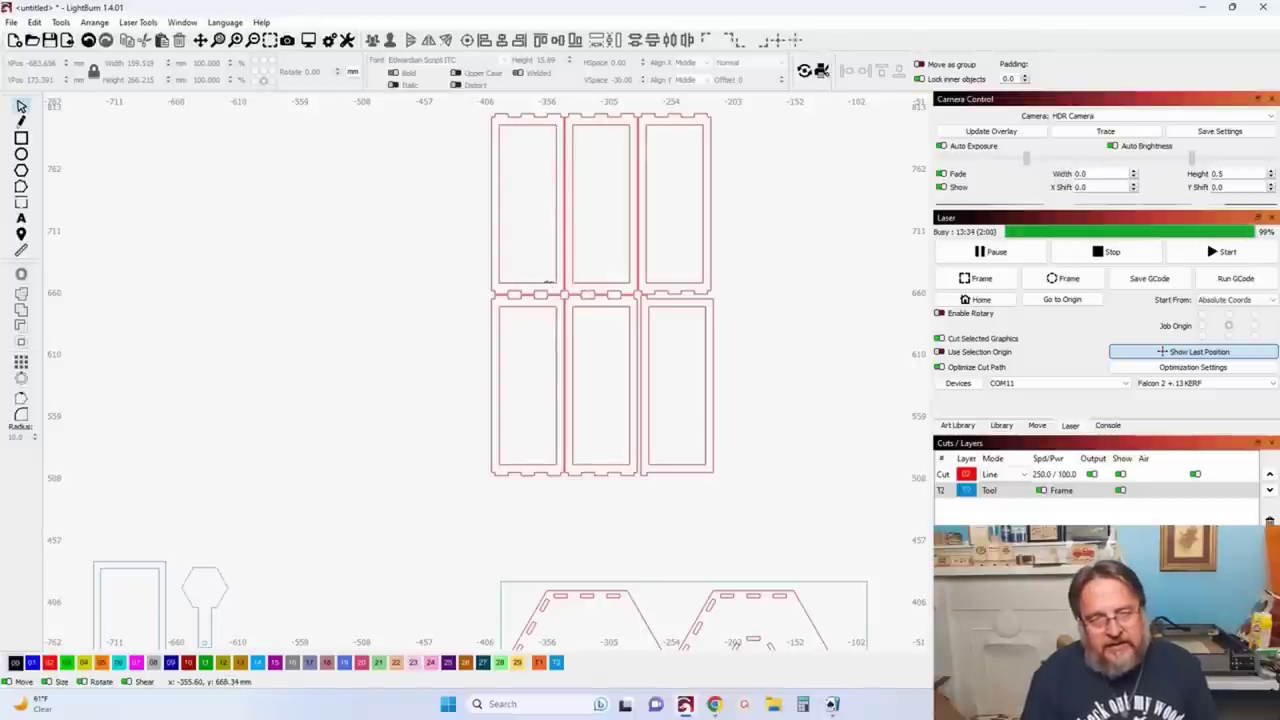
pyautogui.scroll(-6, 566, 373)
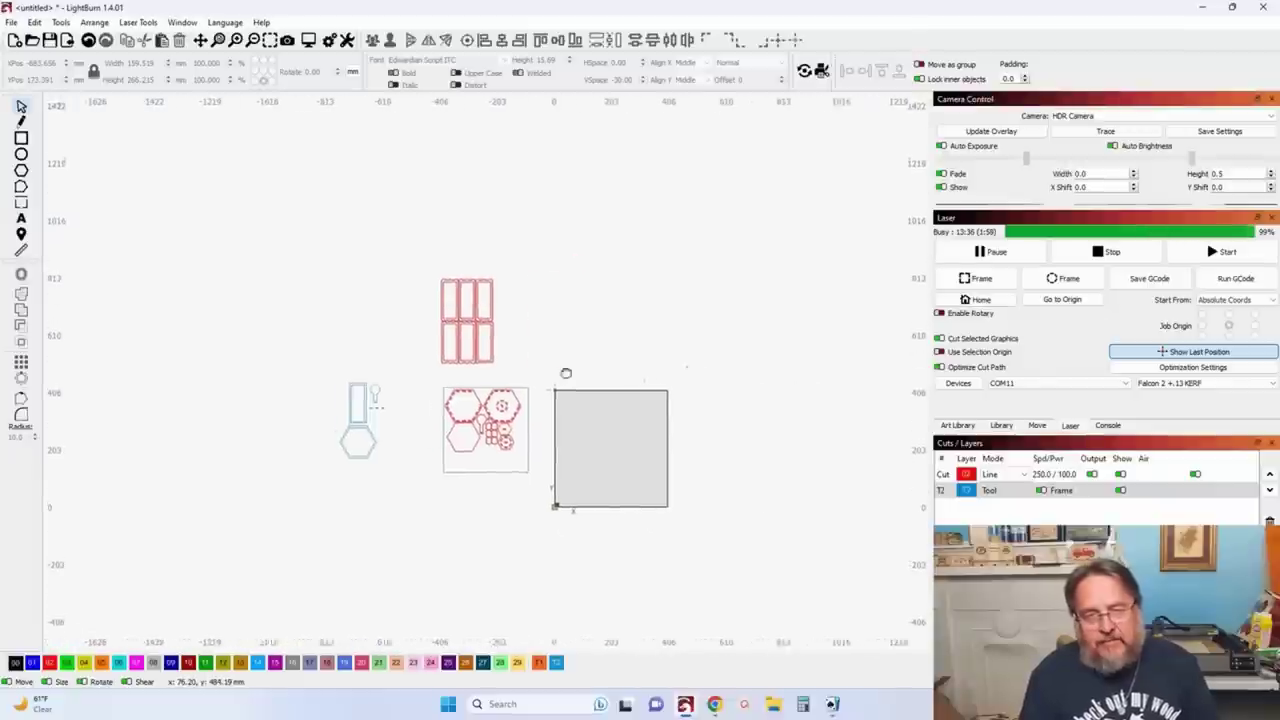
pyautogui.moveTo(566, 373); pyautogui.dragTo(556, 383)
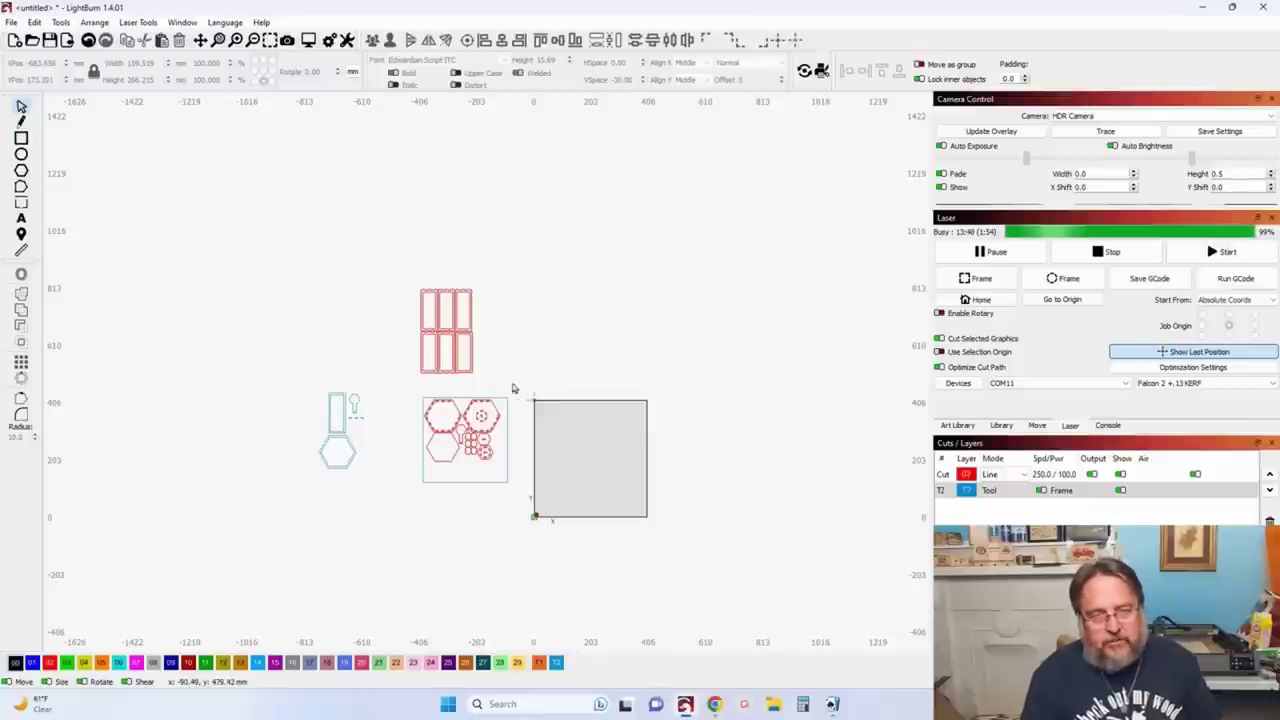
pyautogui.moveTo(512, 388); pyautogui.dragTo(392, 297)
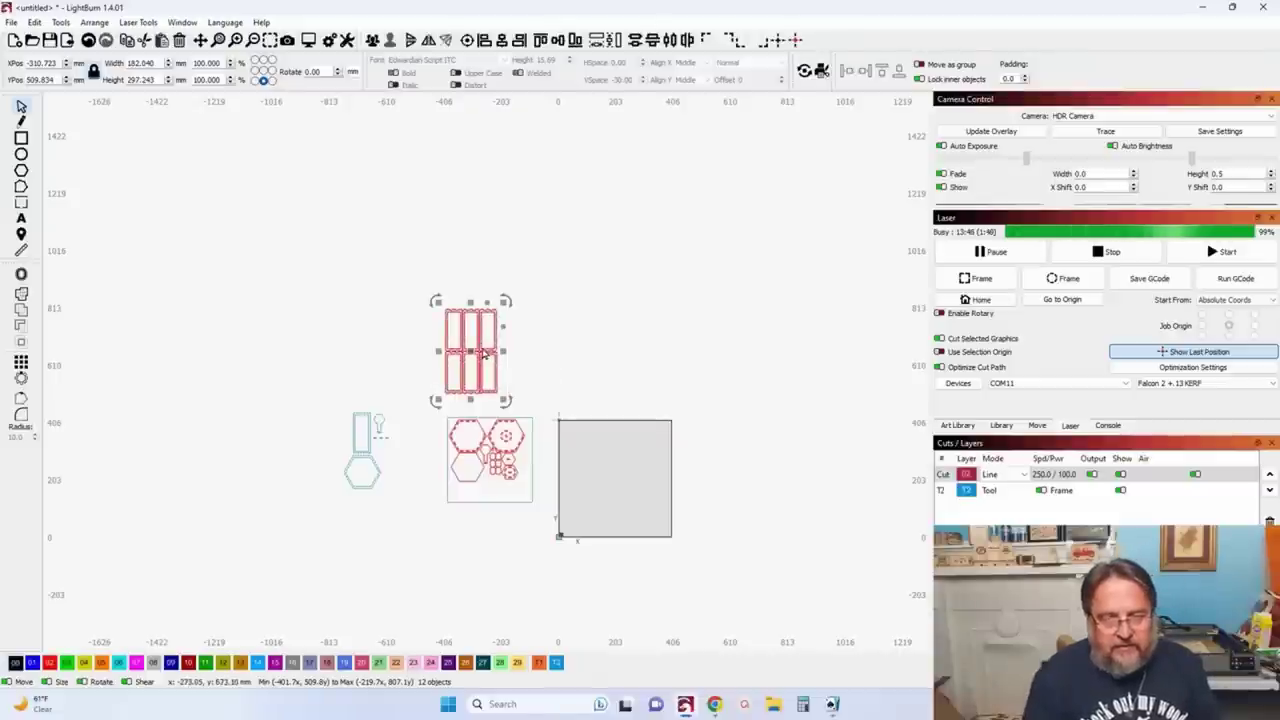
# Step: Reposition the six-panel grid toward the upper left and center the view on it
pyautogui.moveTo(483, 353); pyautogui.dragTo(121, 260)
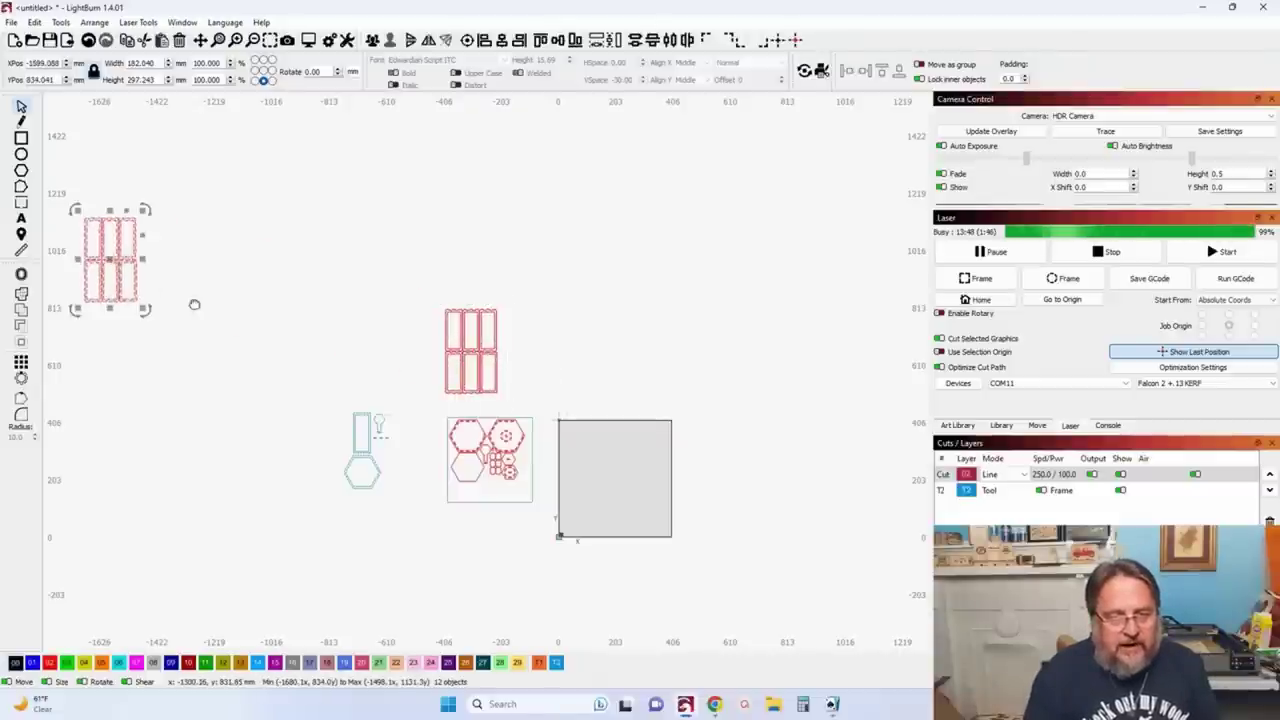
pyautogui.moveTo(194, 304); pyautogui.dragTo(426, 370)
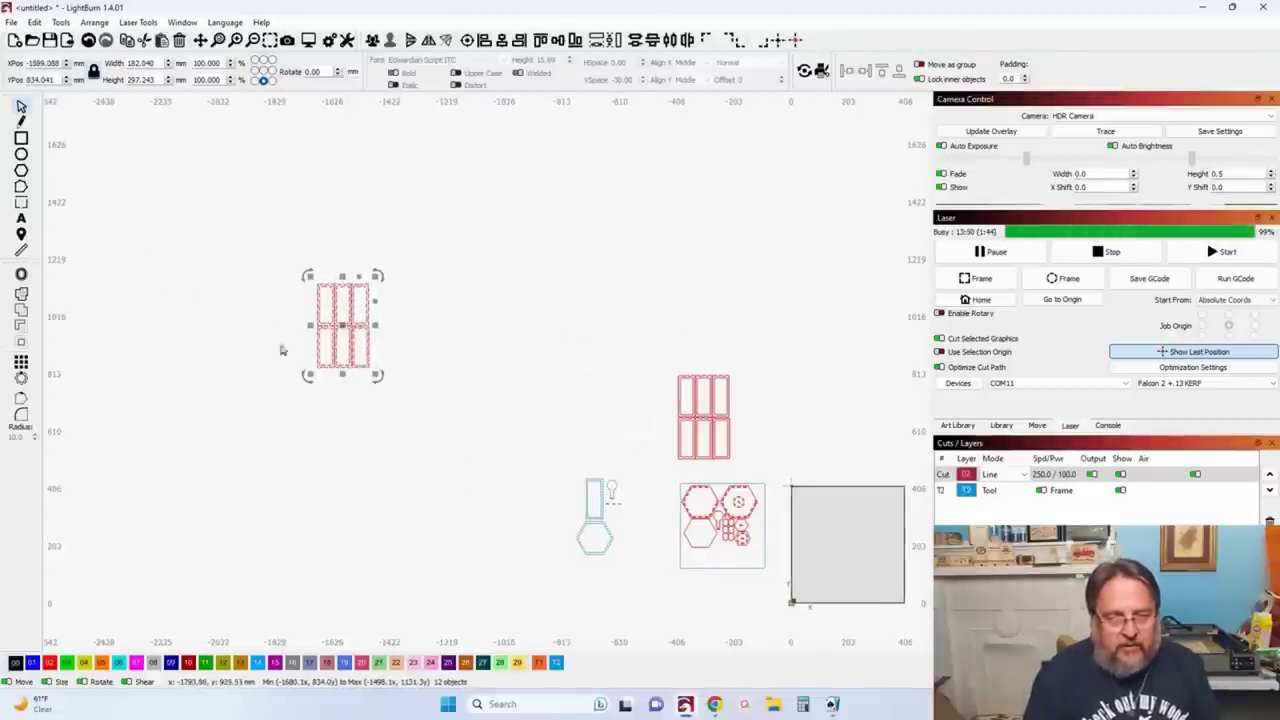
pyautogui.scroll(3, 282, 350)
pyautogui.moveTo(367, 414); pyautogui.dragTo(437, 399)
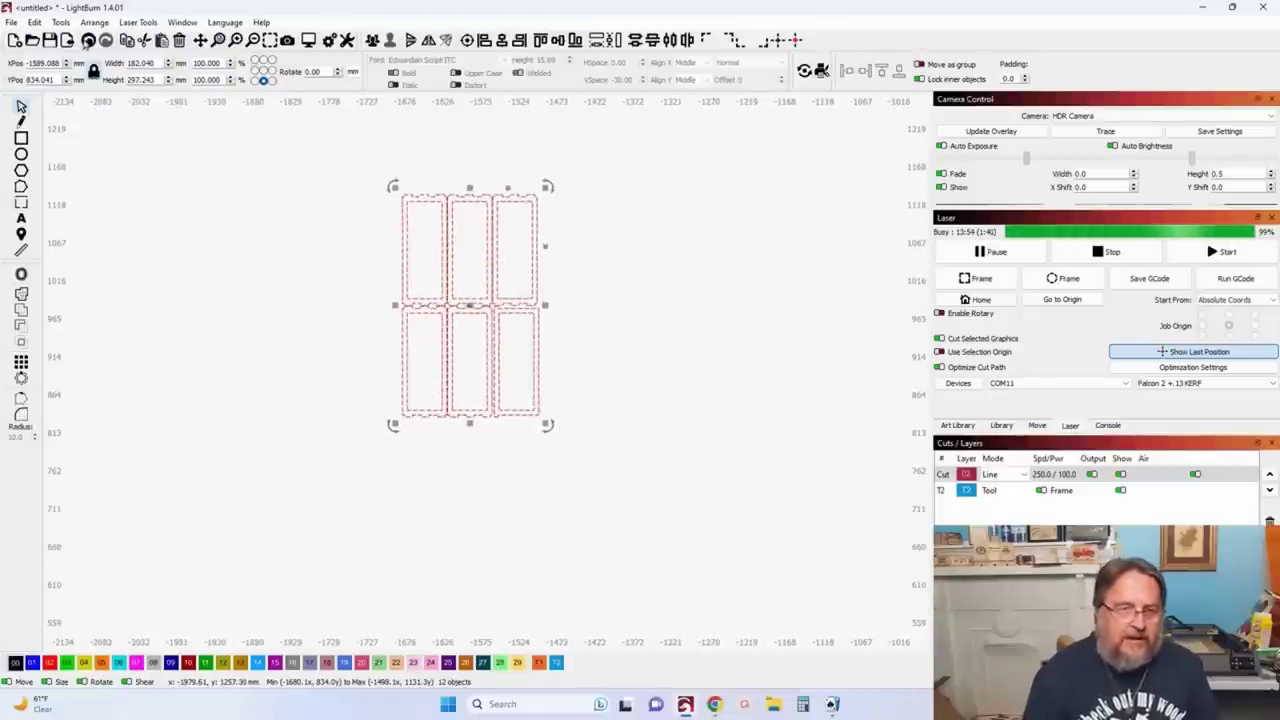
pyautogui.scroll(-2, 400, 340)
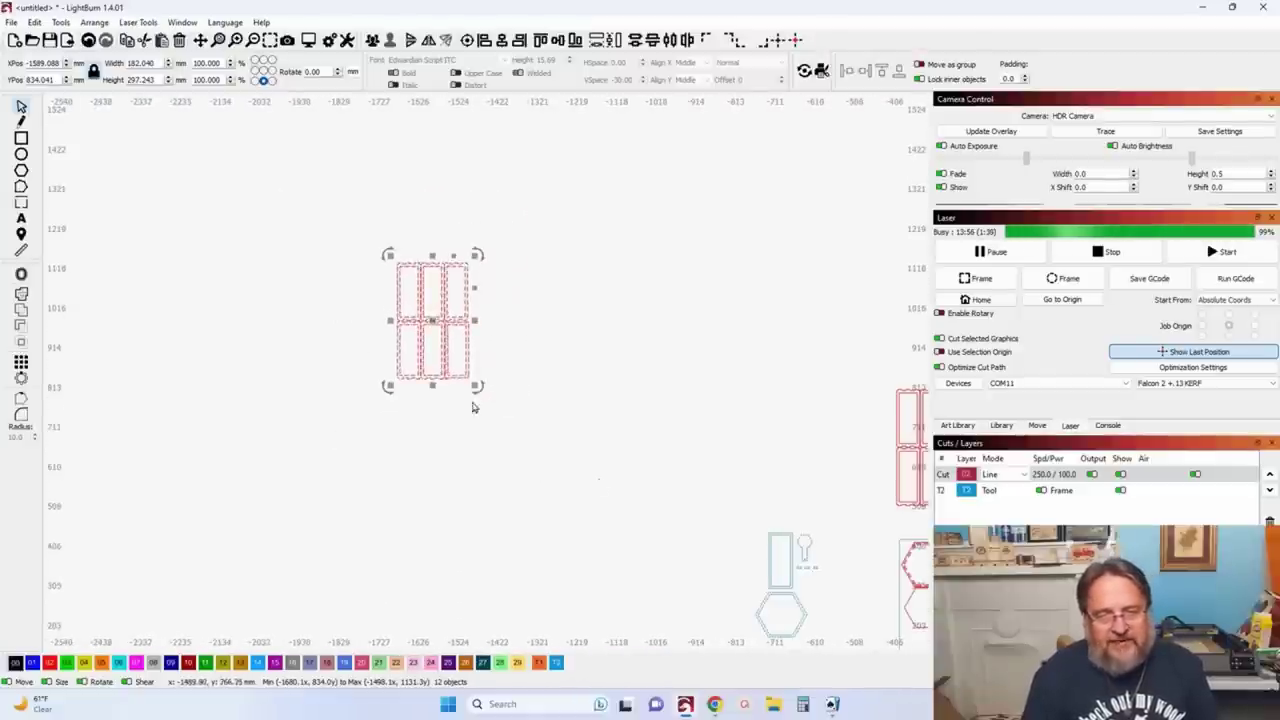
pyautogui.scroll(-1, 874, 440)
pyautogui.hscroll(3, 814, 440)
pyautogui.moveTo(449, 291); pyautogui.dragTo(728, 364)
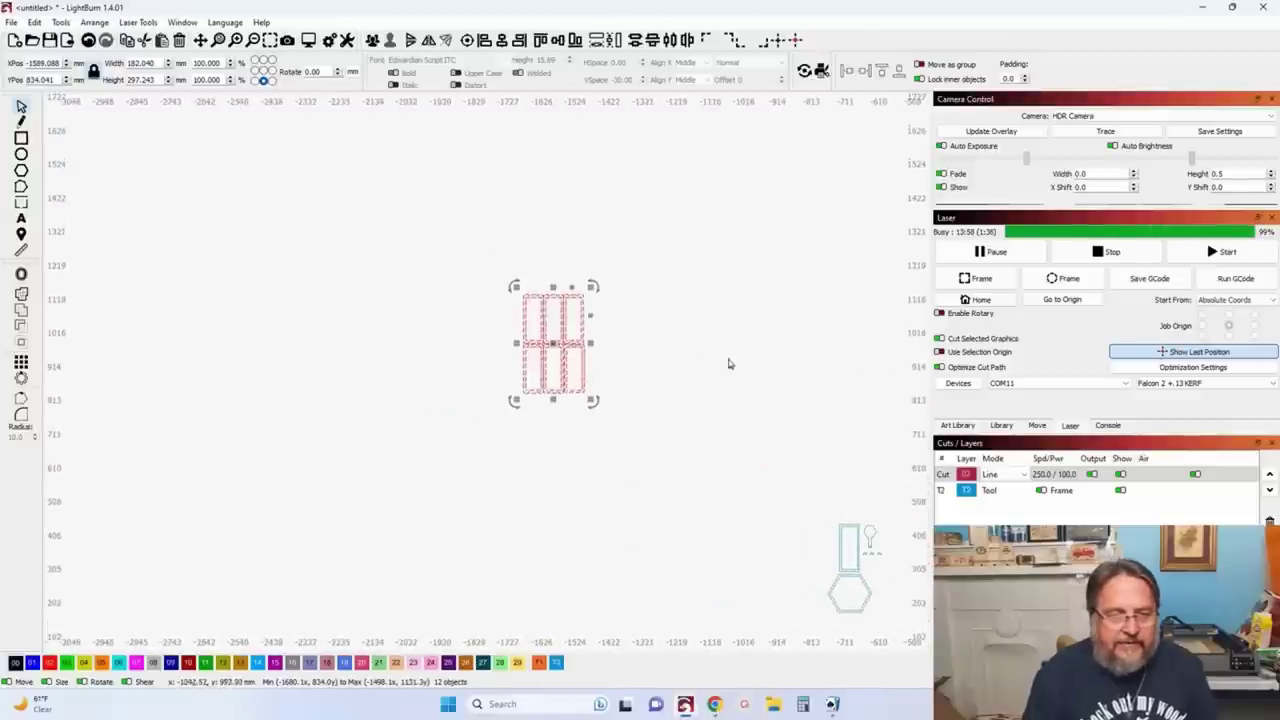
pyautogui.scroll(5, 728, 364)
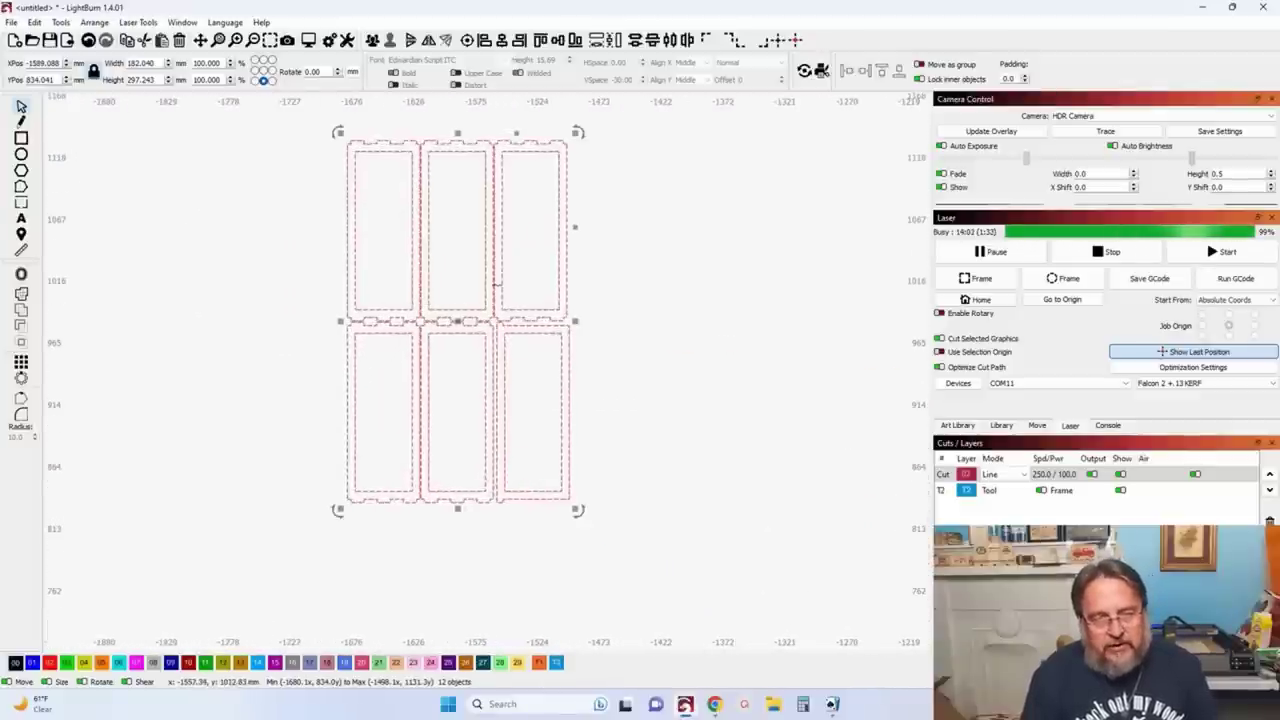
# Step: Select the top row of three panels and move them down and to the left
pyautogui.moveTo(595, 266); pyautogui.dragTo(316, 221)
pyautogui.moveTo(456, 232); pyautogui.dragTo(234, 417)
pyautogui.scroll(-3, 234, 417)
pyautogui.scroll(-2, 351, 374)
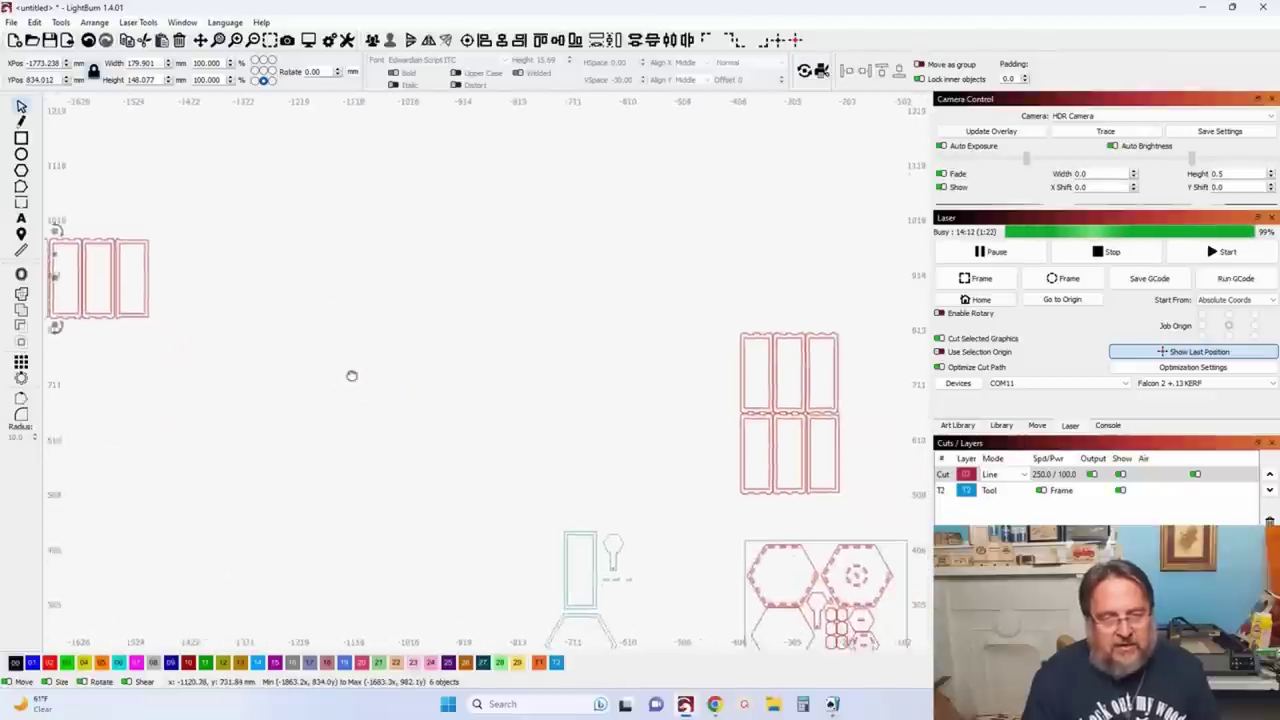
pyautogui.scroll(5, 623, 374)
pyautogui.scroll(6, 579, 377)
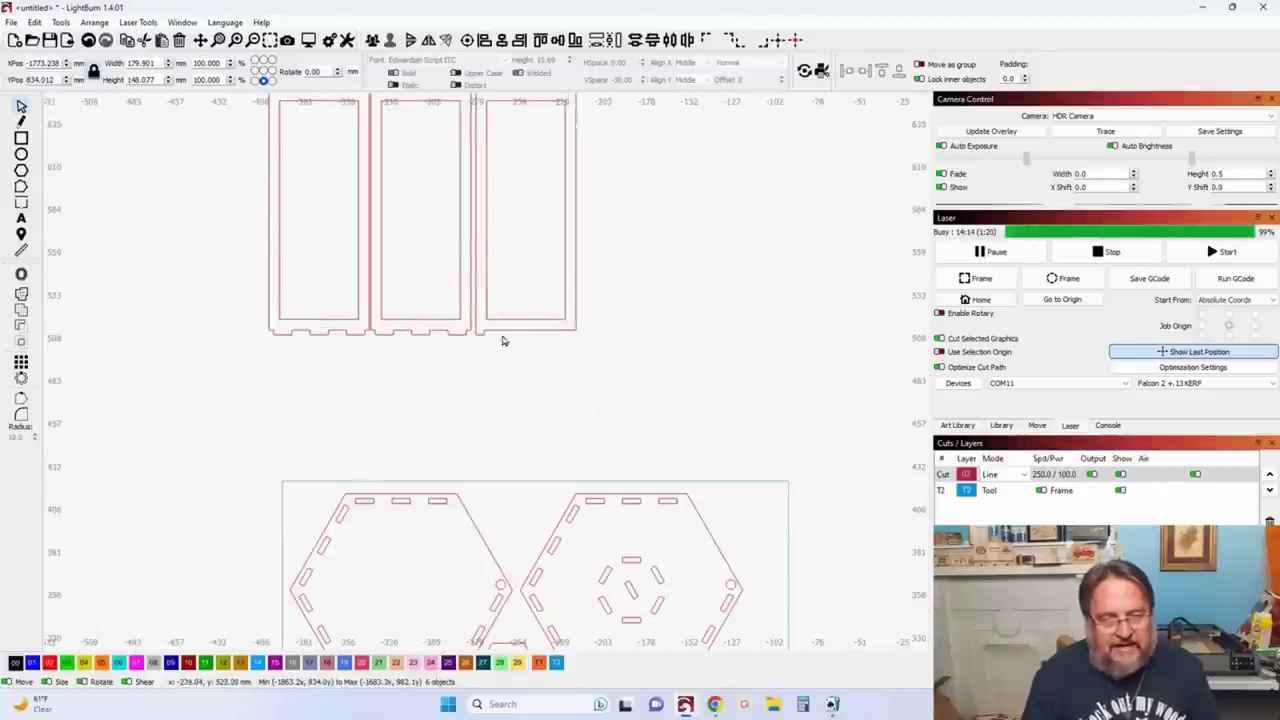
pyautogui.scroll(4, 411, 194)
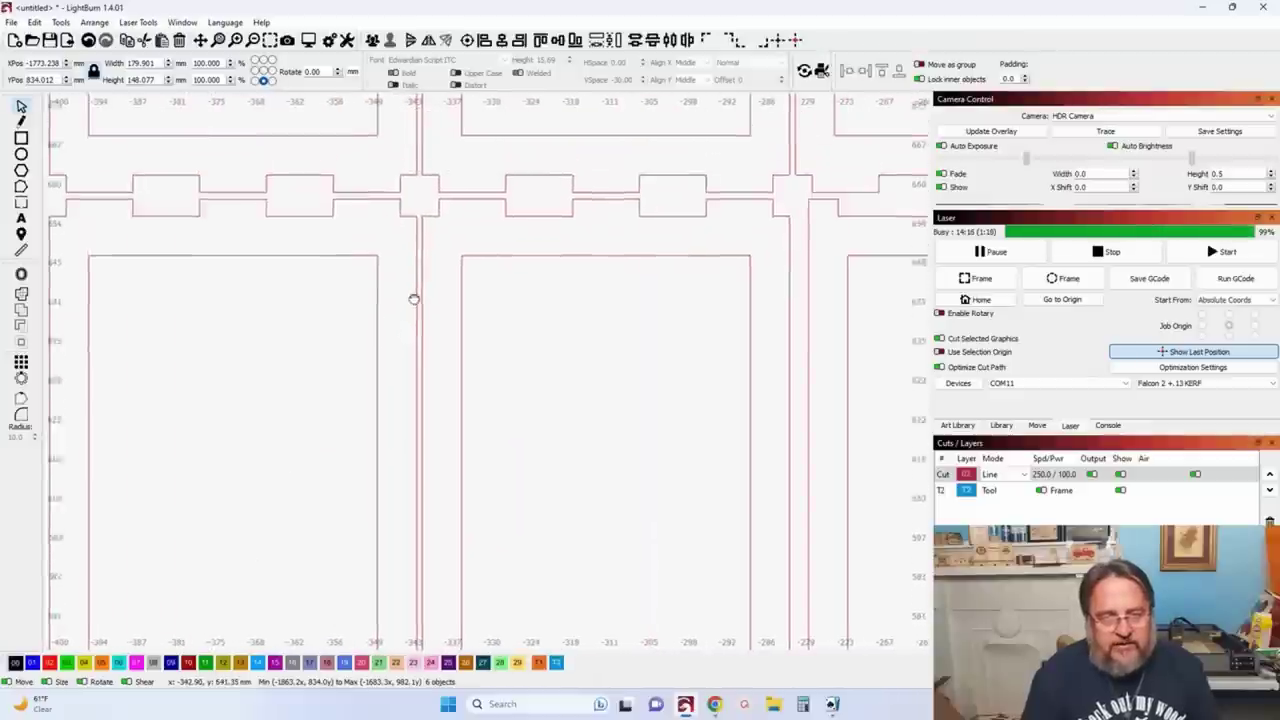
pyautogui.scroll(2, 357, 283)
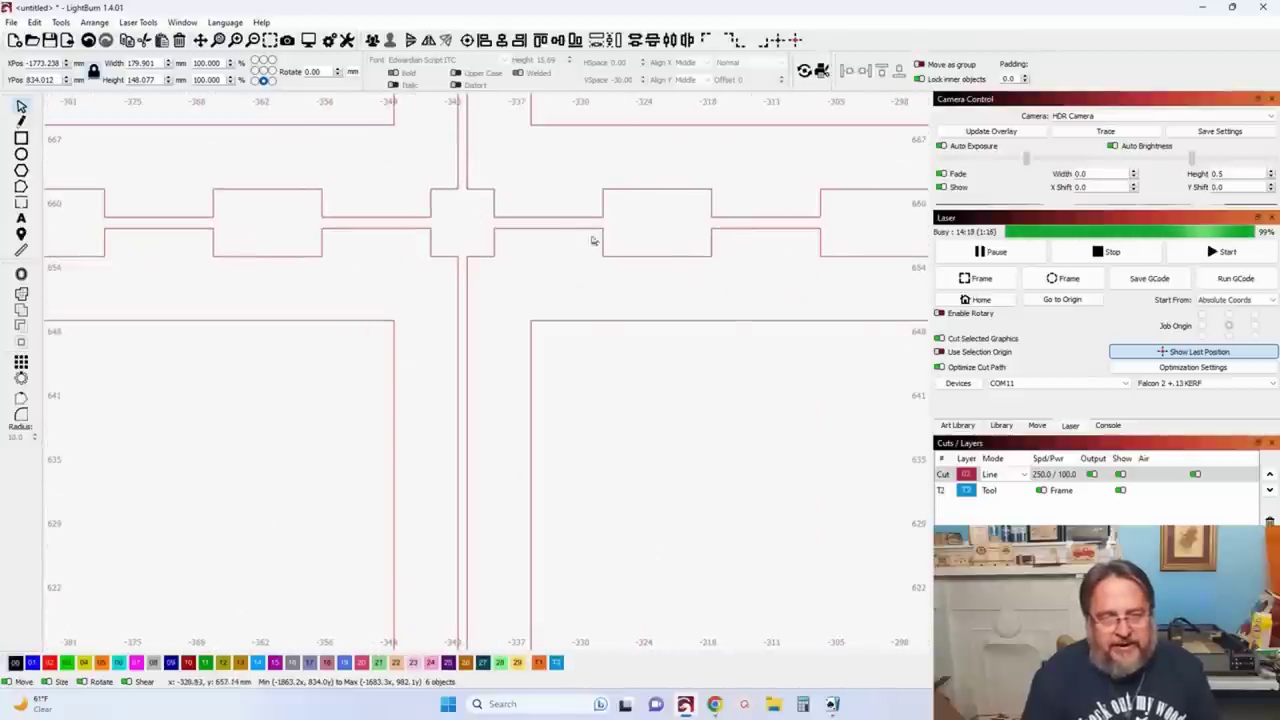
pyautogui.scroll(-3, 709, 237)
pyautogui.scroll(1, 565, 447)
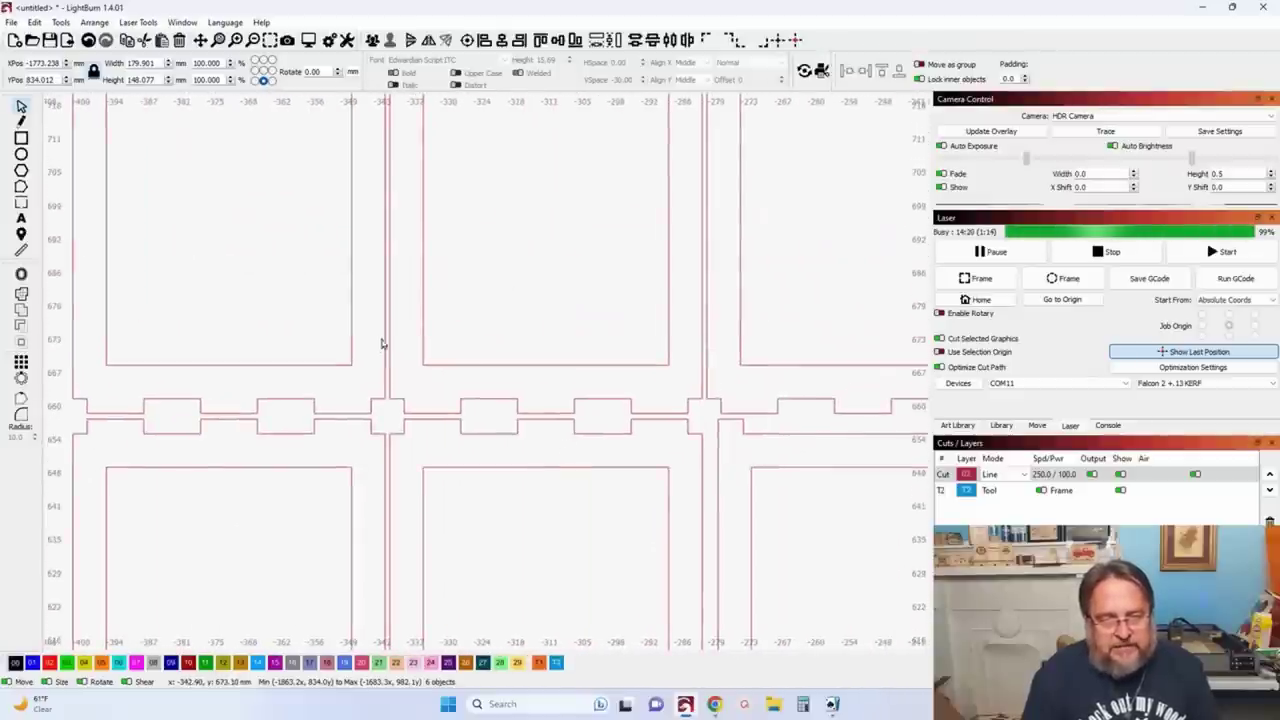
pyautogui.moveTo(737, 424); pyautogui.dragTo(687, 261)
pyautogui.scroll(-2, 687, 261)
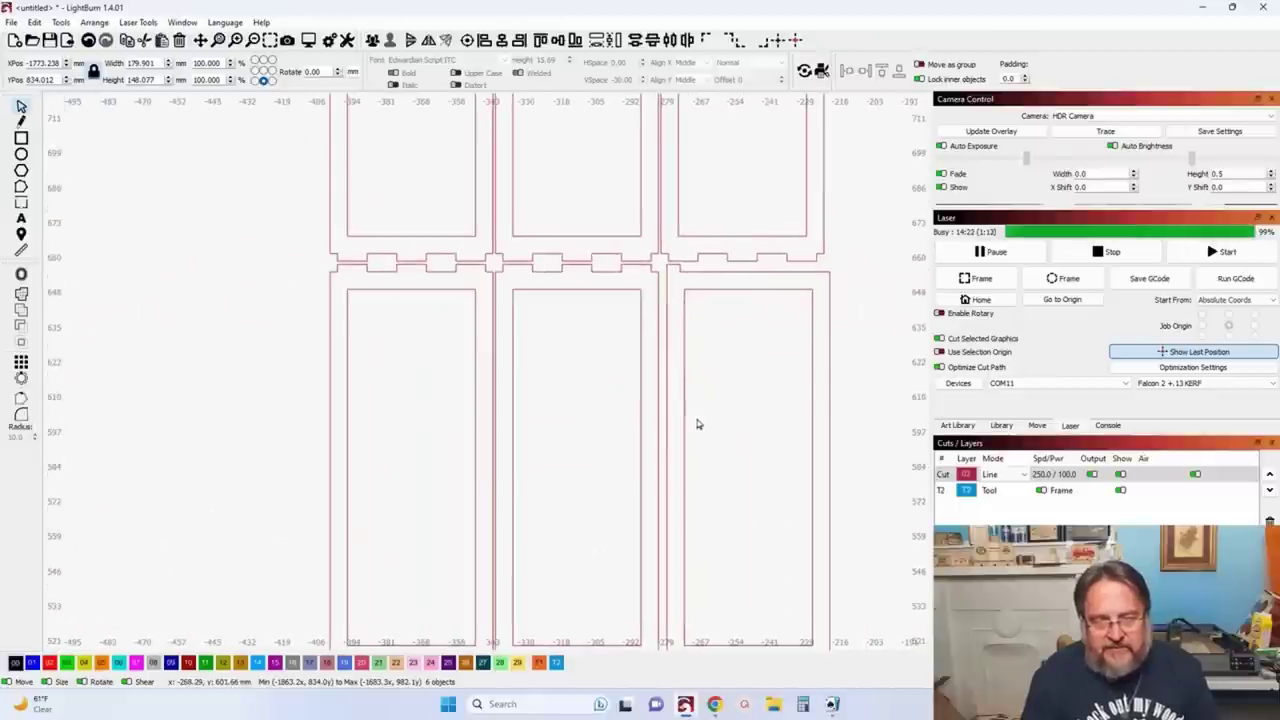
pyautogui.moveTo(697, 423); pyautogui.dragTo(654, 257)
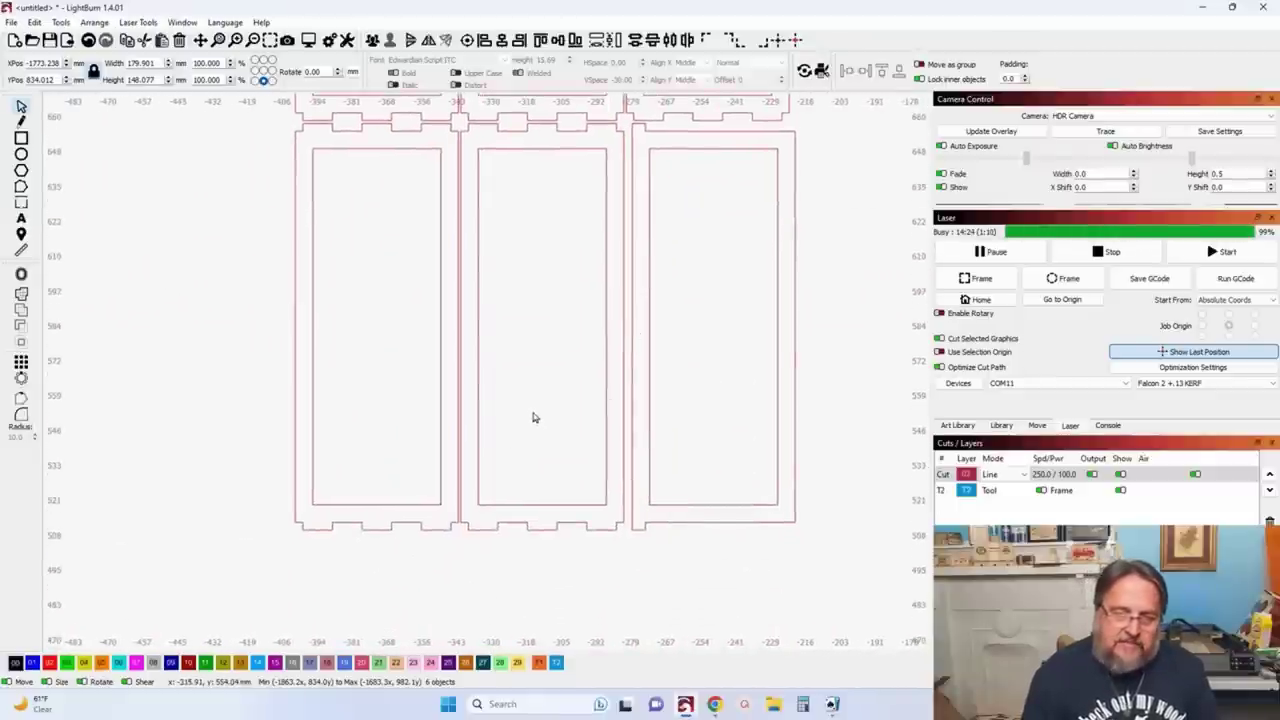
pyautogui.scroll(-3, 505, 420)
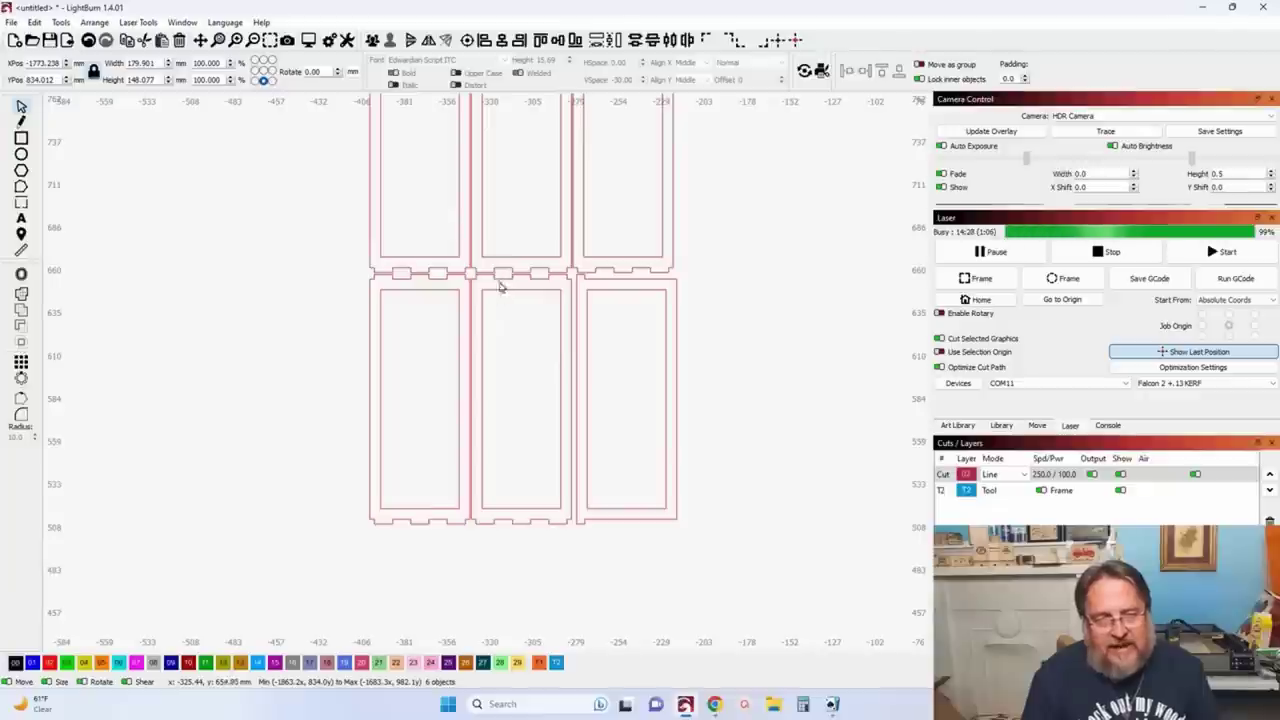
pyautogui.scroll(5, 470, 400)
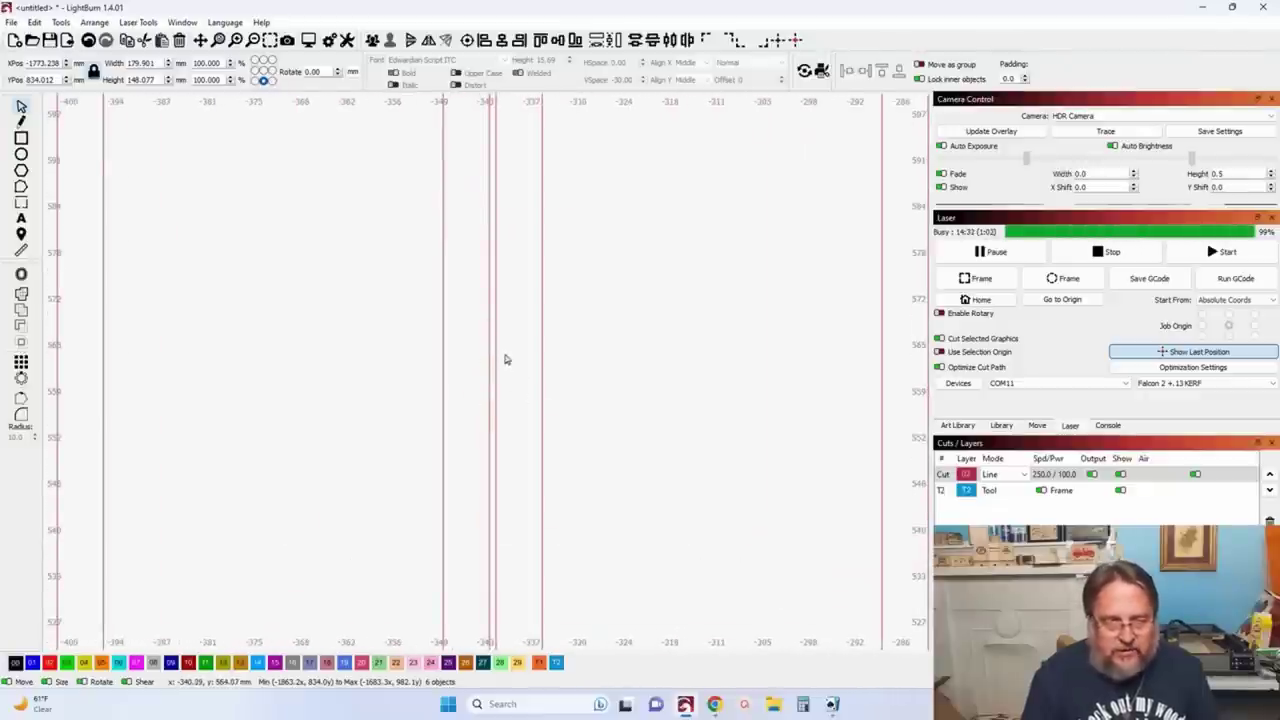
pyautogui.scroll(-5, 426, 354)
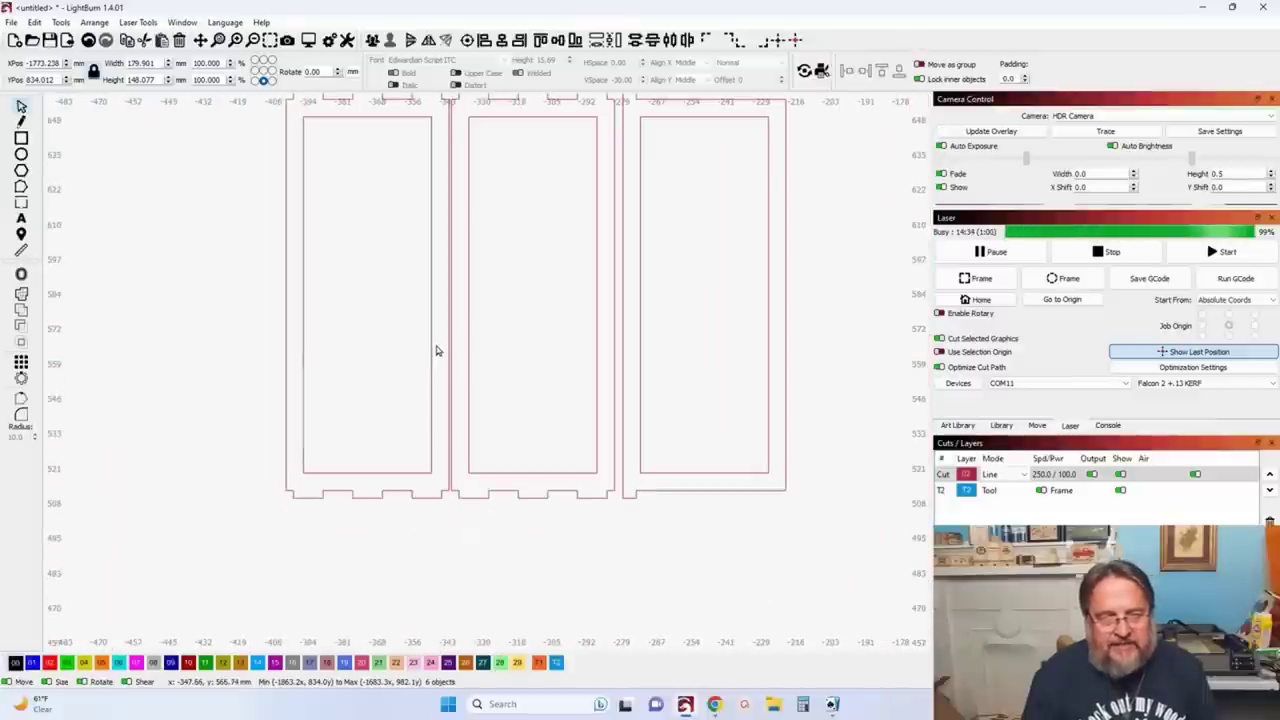
pyautogui.scroll(-1, 436, 351)
pyautogui.scroll(-2, 470, 370)
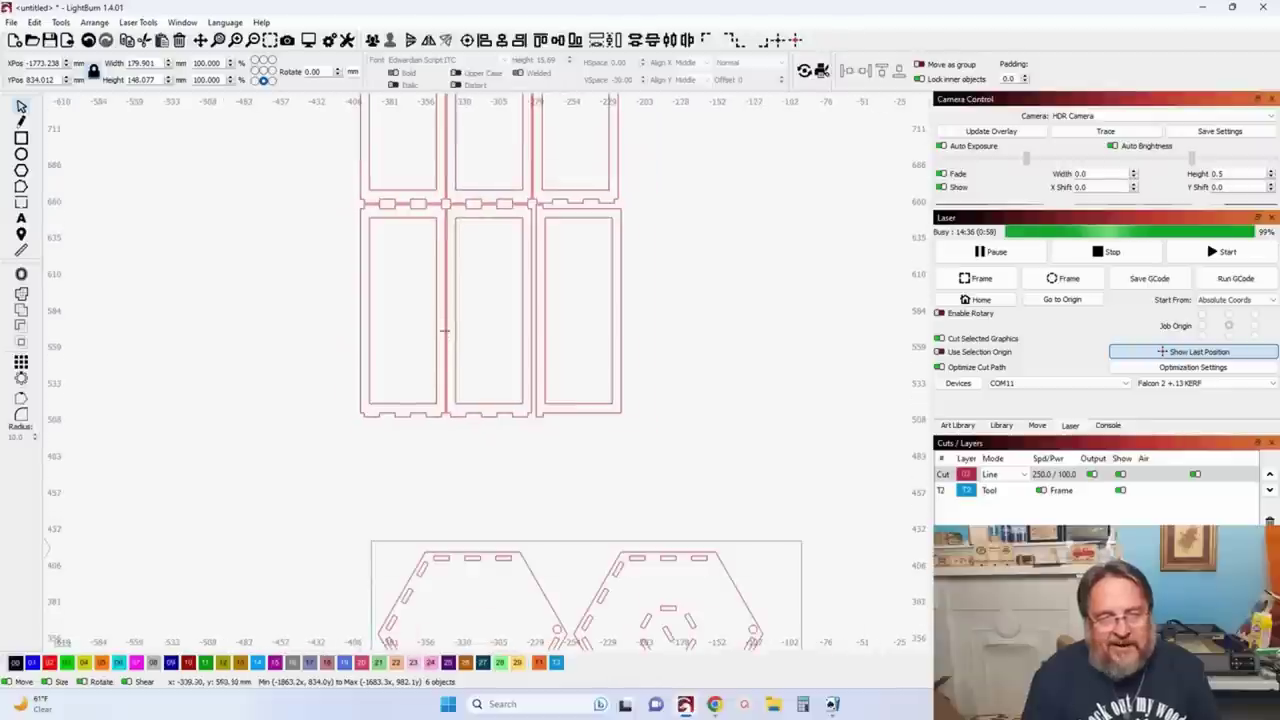
pyautogui.scroll(-2, 495, 415)
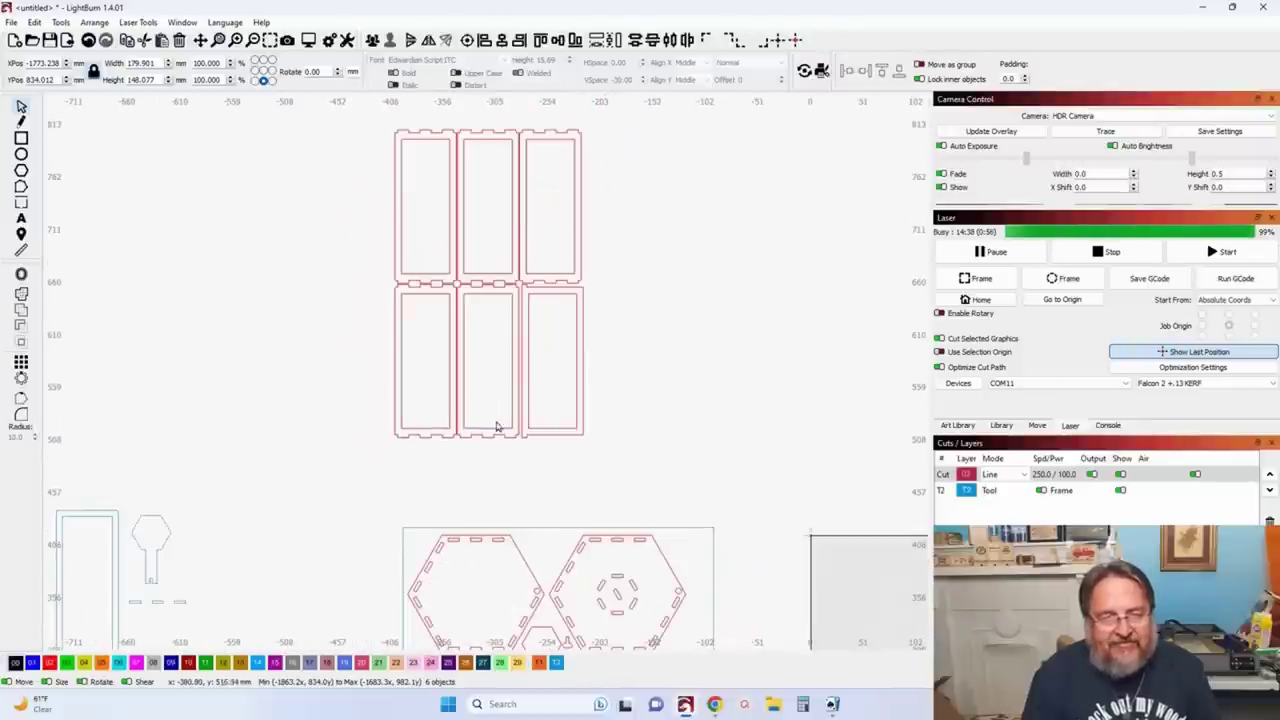
pyautogui.scroll(-1, 510, 430)
pyautogui.moveTo(523, 429); pyautogui.dragTo(518, 382)
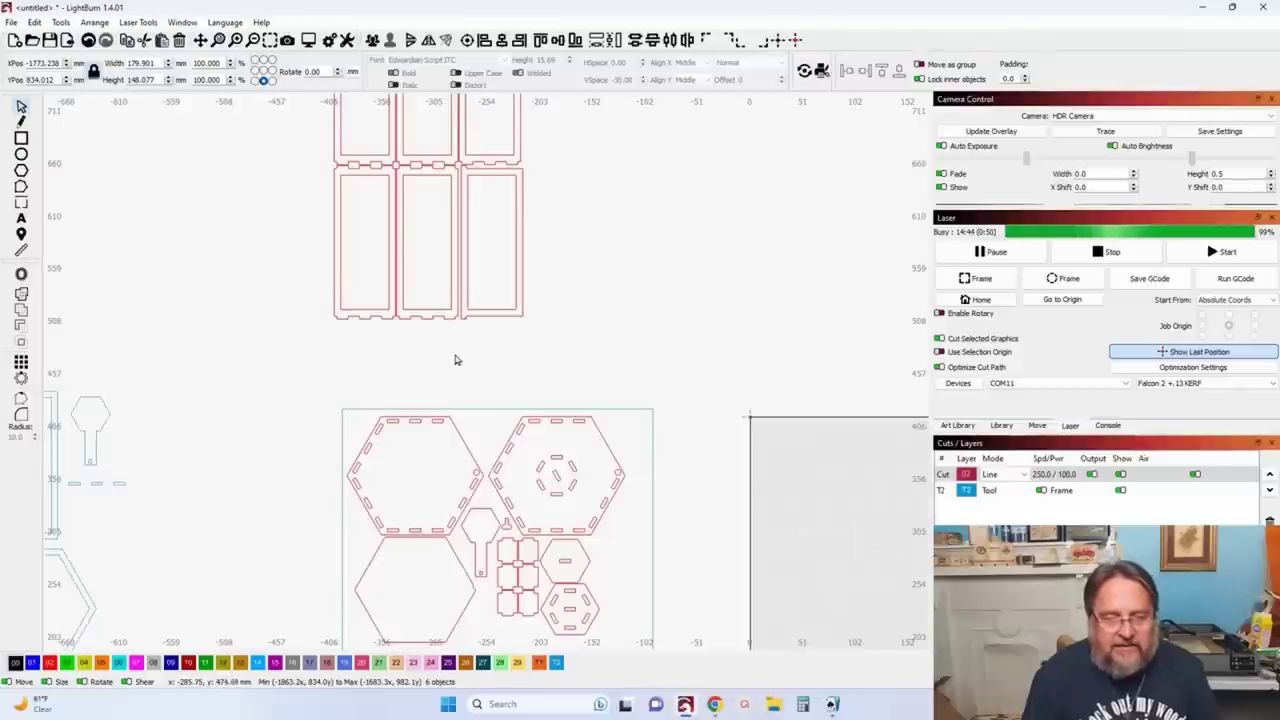
pyautogui.moveTo(503, 354); pyautogui.dragTo(511, 326)
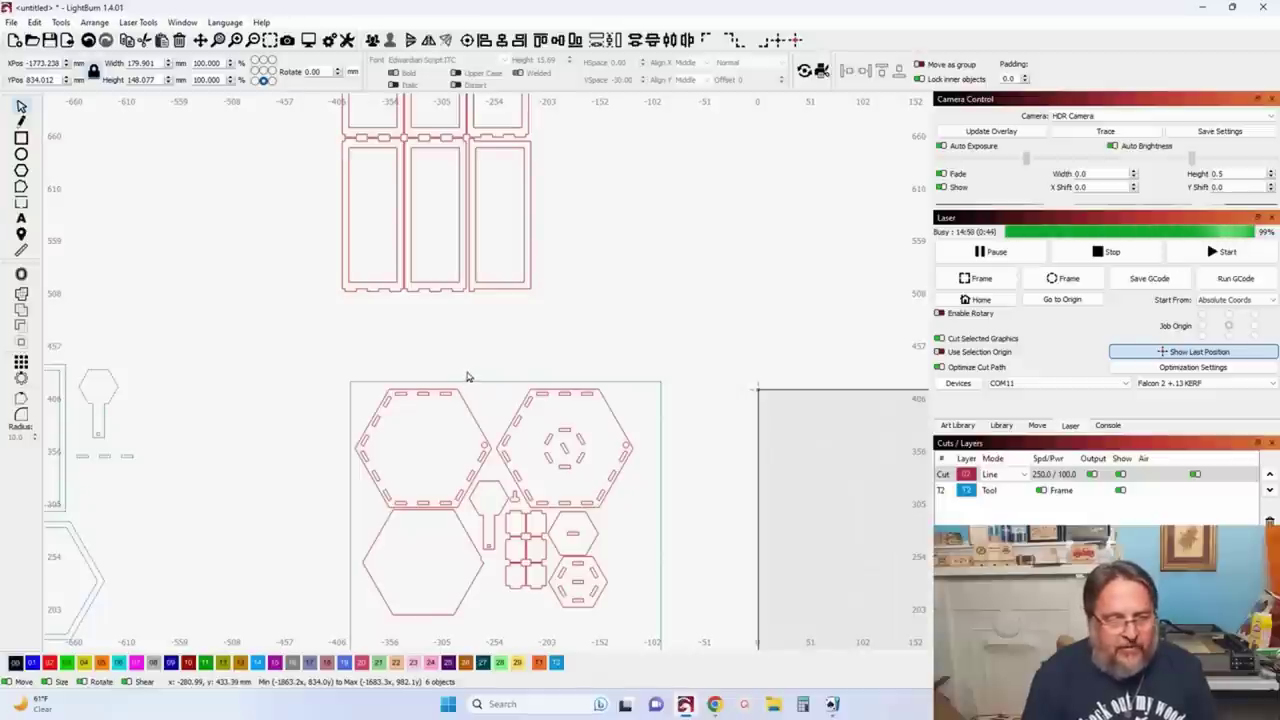
pyautogui.moveTo(475, 456); pyautogui.dragTo(485, 371)
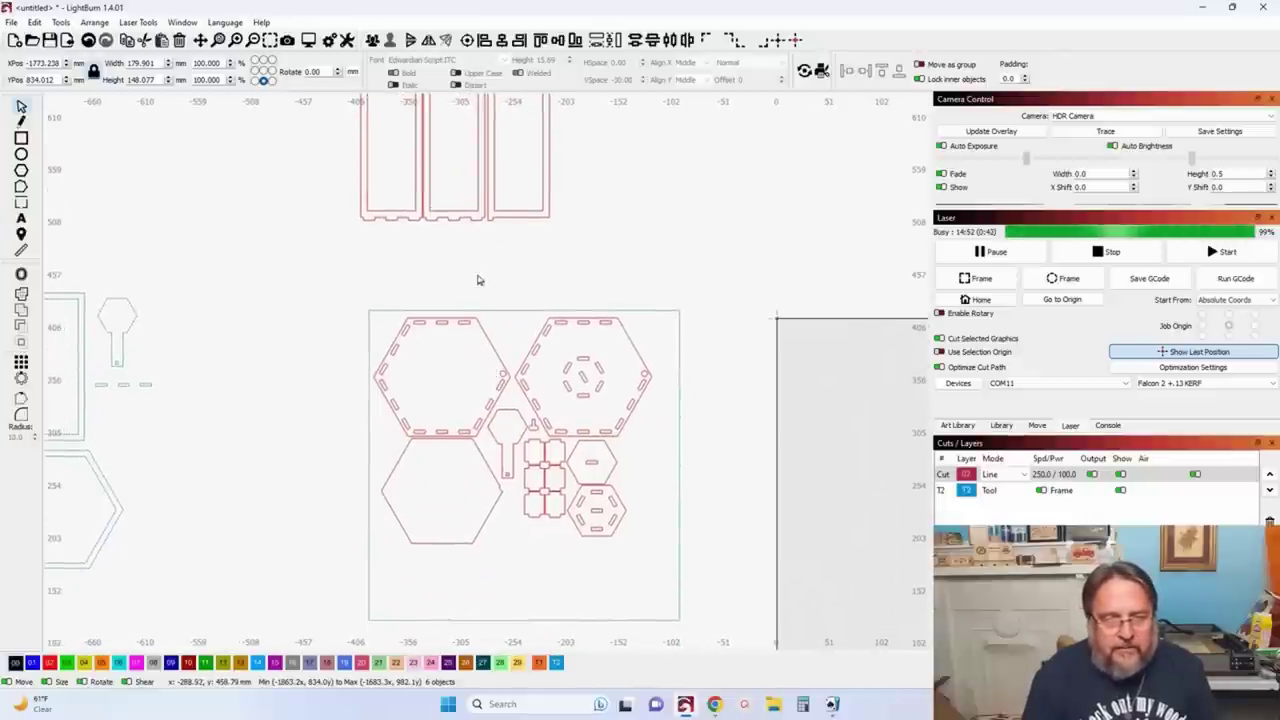
pyautogui.moveTo(480, 277); pyautogui.dragTo(569, 463)
pyautogui.scroll(4, 498, 251)
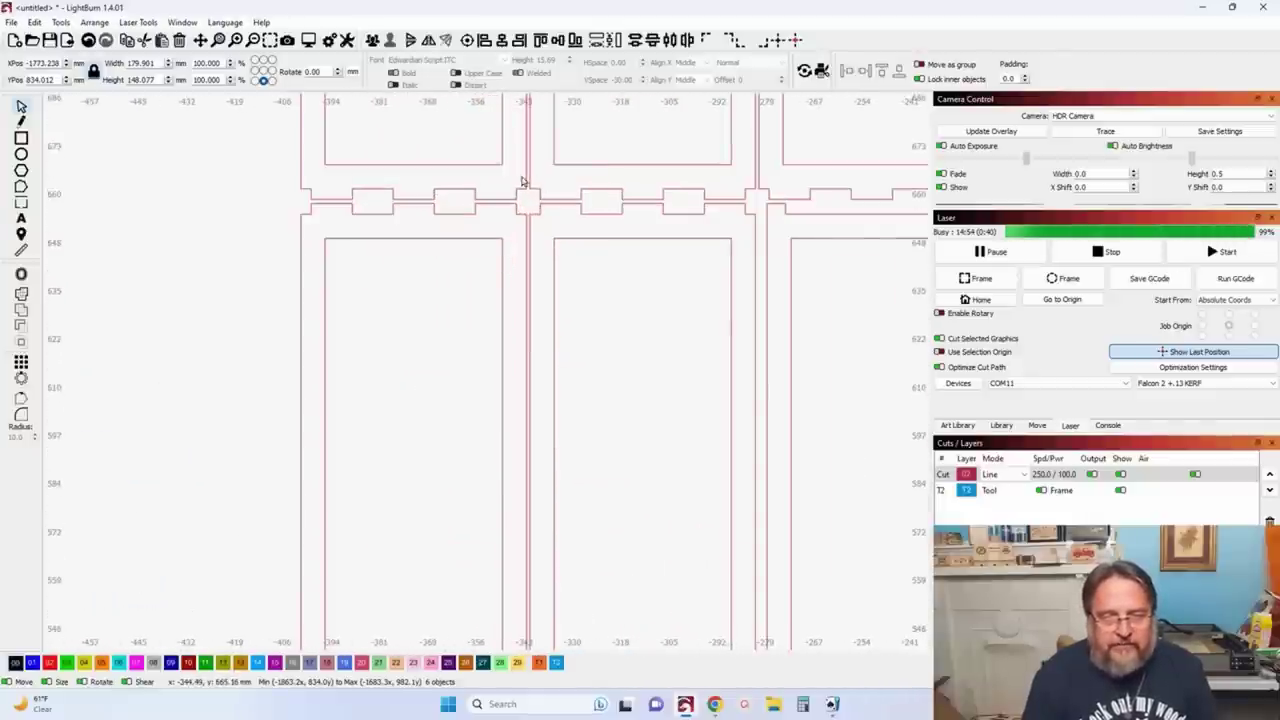
pyautogui.scroll(2, 480, 223)
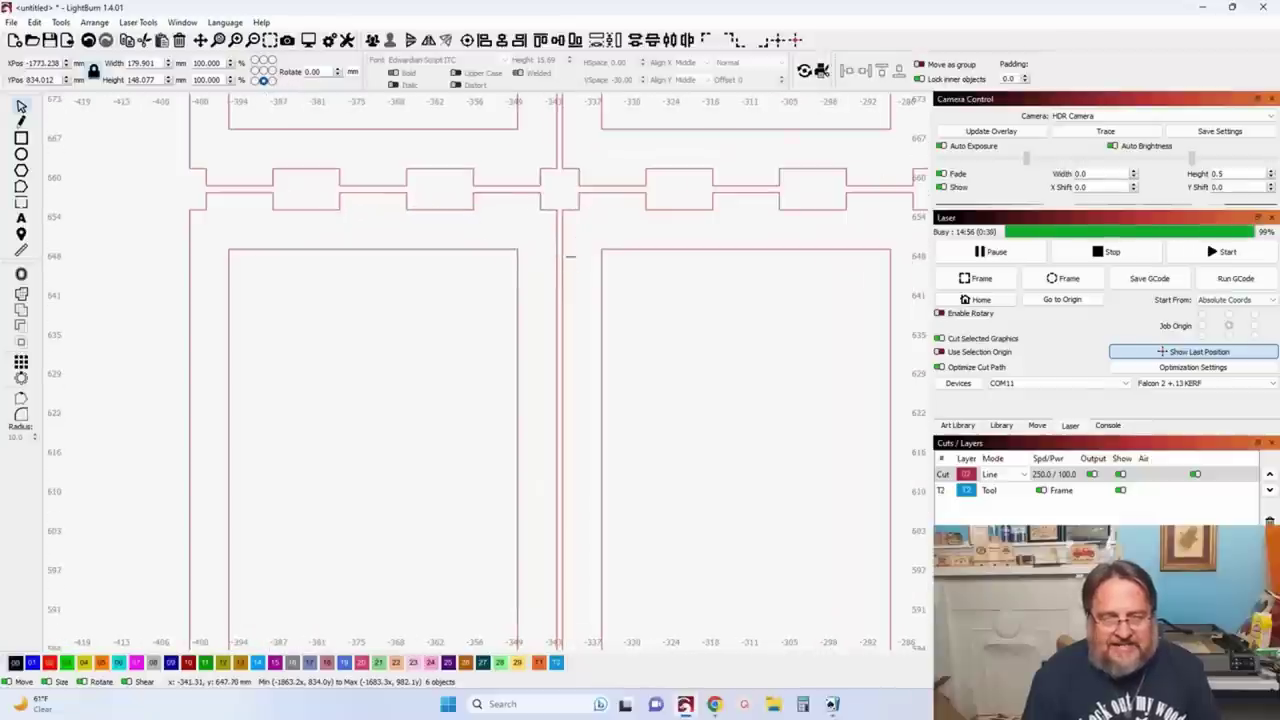
pyautogui.scroll(-5, 572, 262)
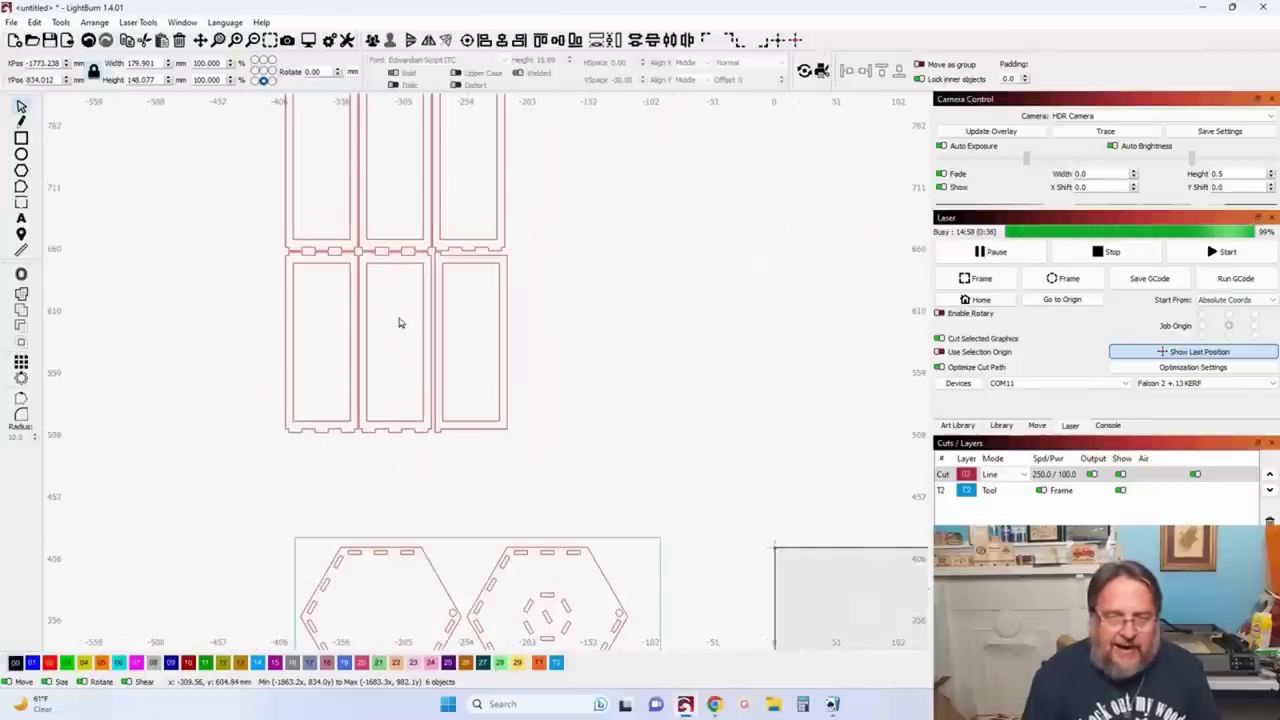
pyautogui.scroll(-3, 476, 318)
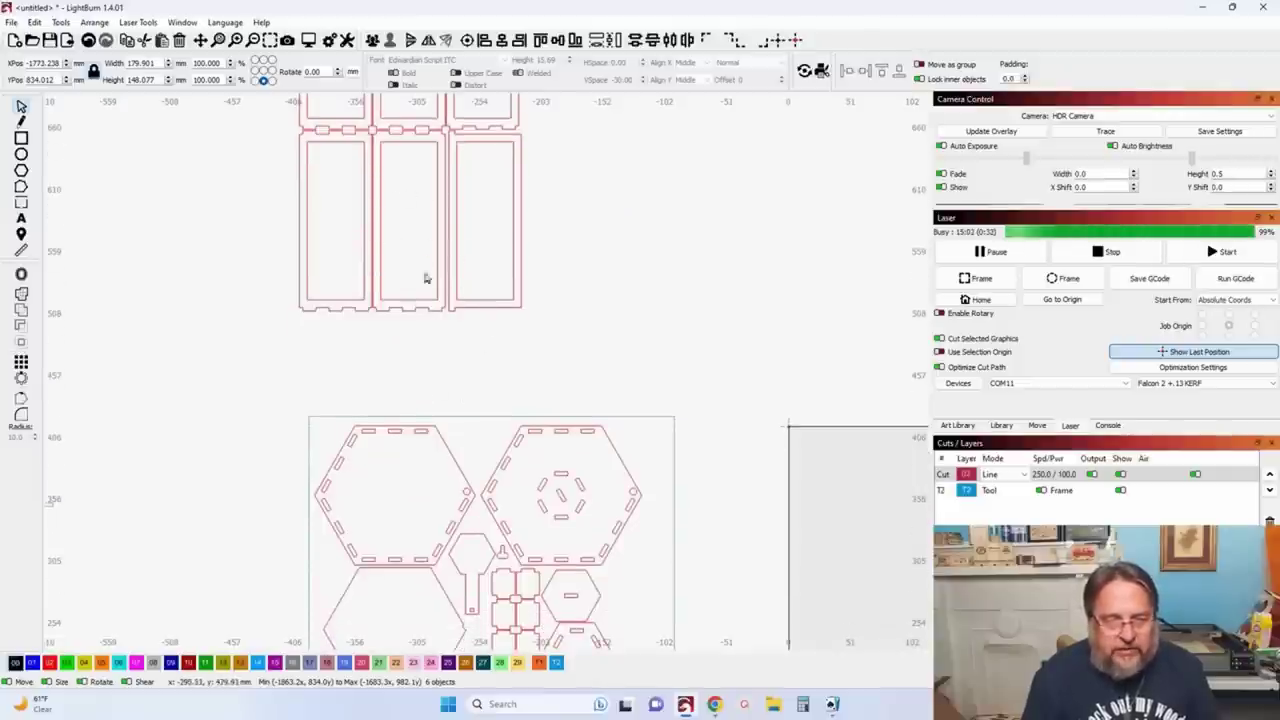
pyautogui.scroll(5, 560, 560)
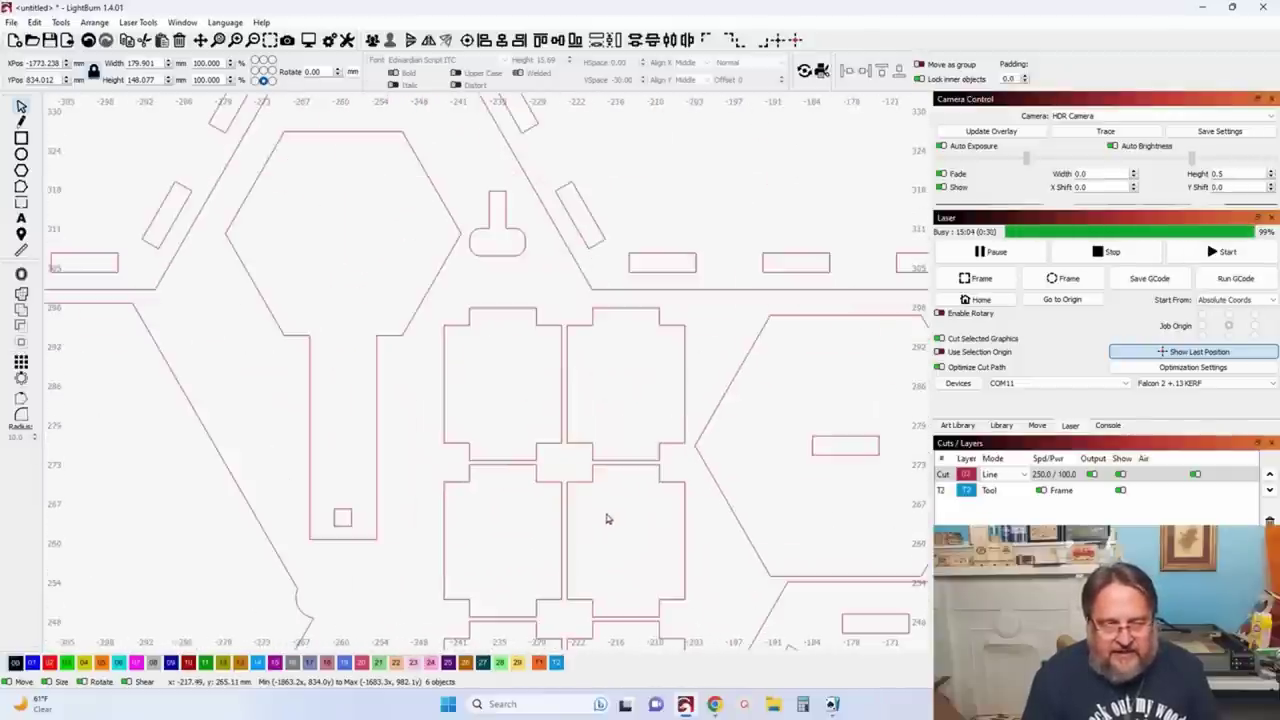
pyautogui.scroll(-10, 604, 510)
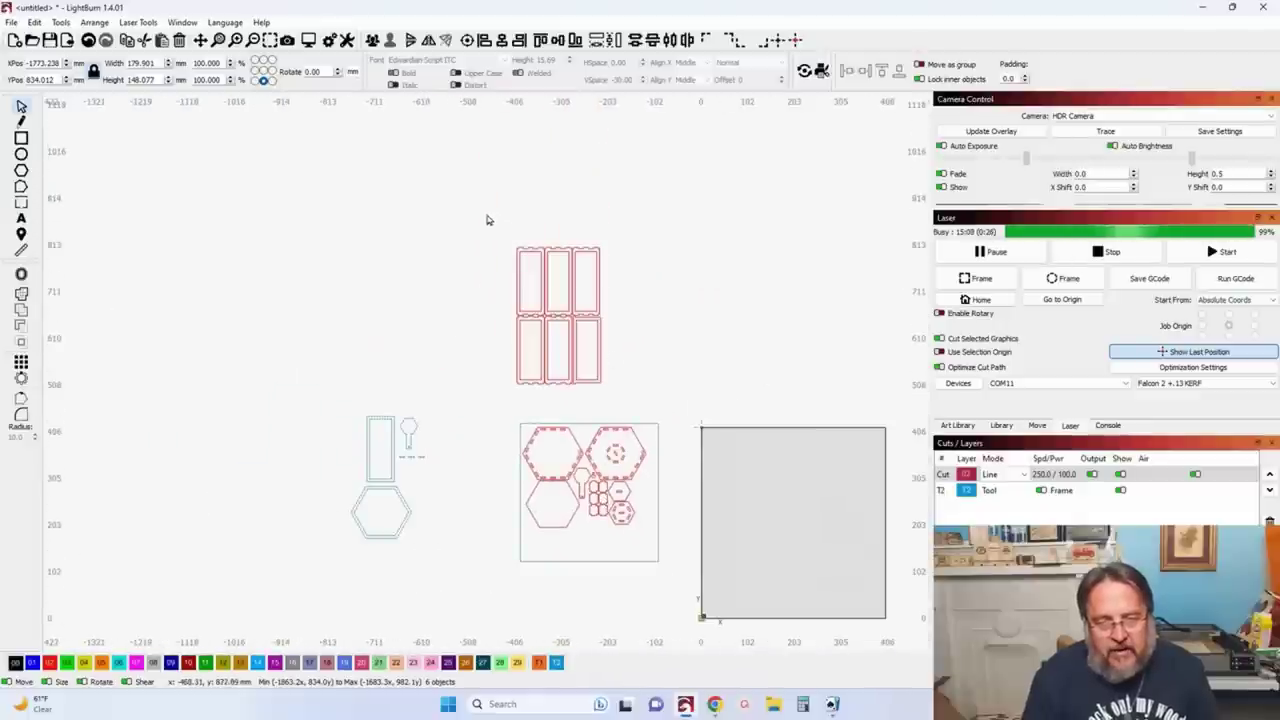
# Step: Resize the slots of all panel and hexagon parts to 2.780 mm, then reselect the panel shapes
pyautogui.moveTo(487, 214); pyautogui.dragTo(740, 563)
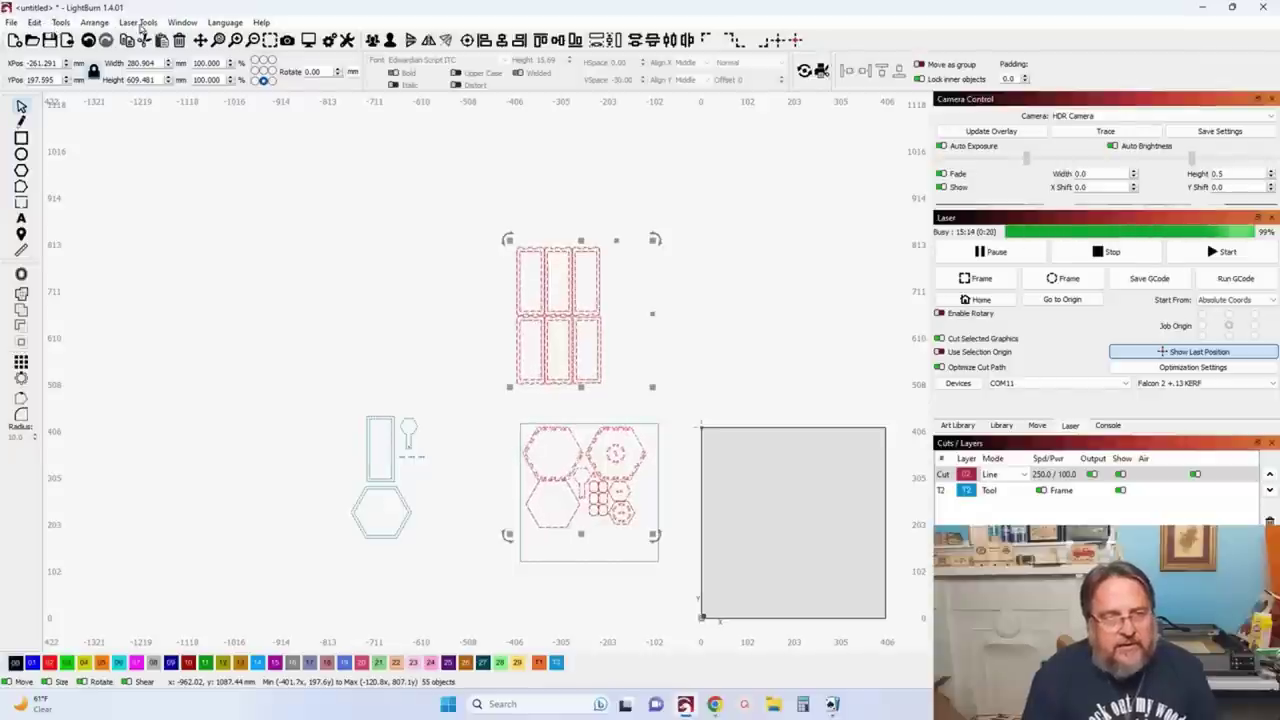
pyautogui.click(62, 24)
pyautogui.click(130, 366)
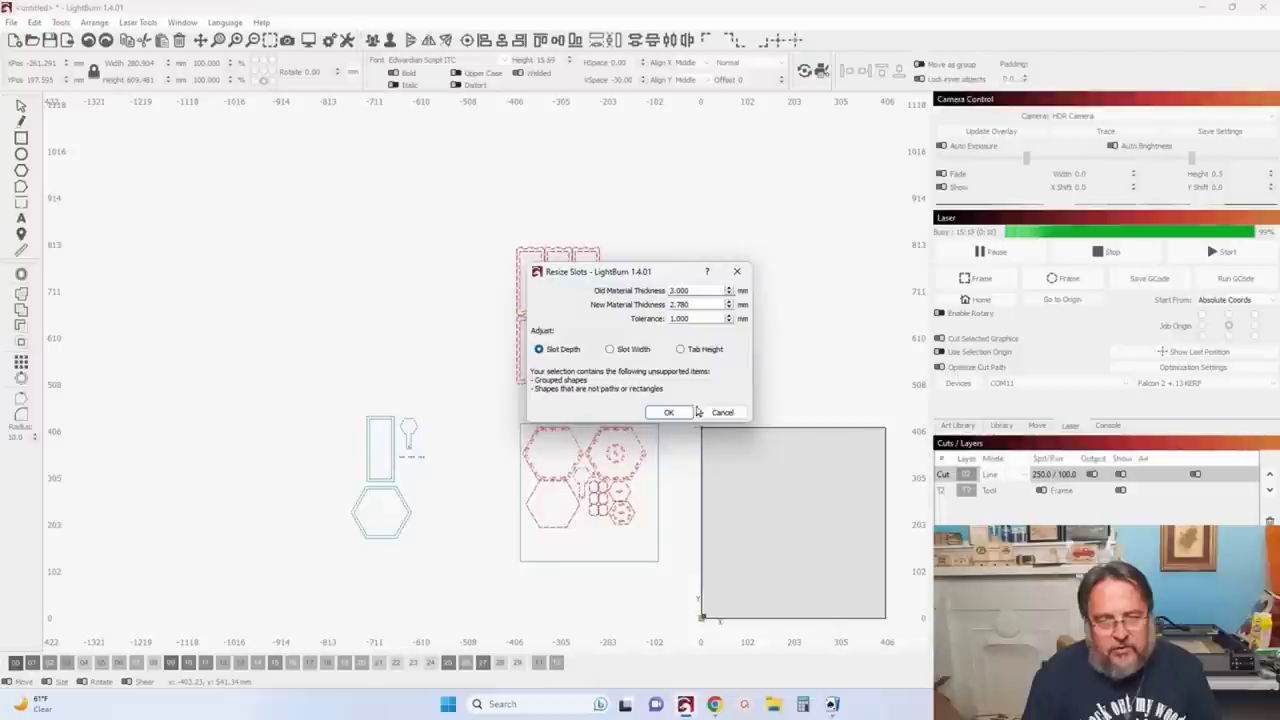
pyautogui.click(669, 412)
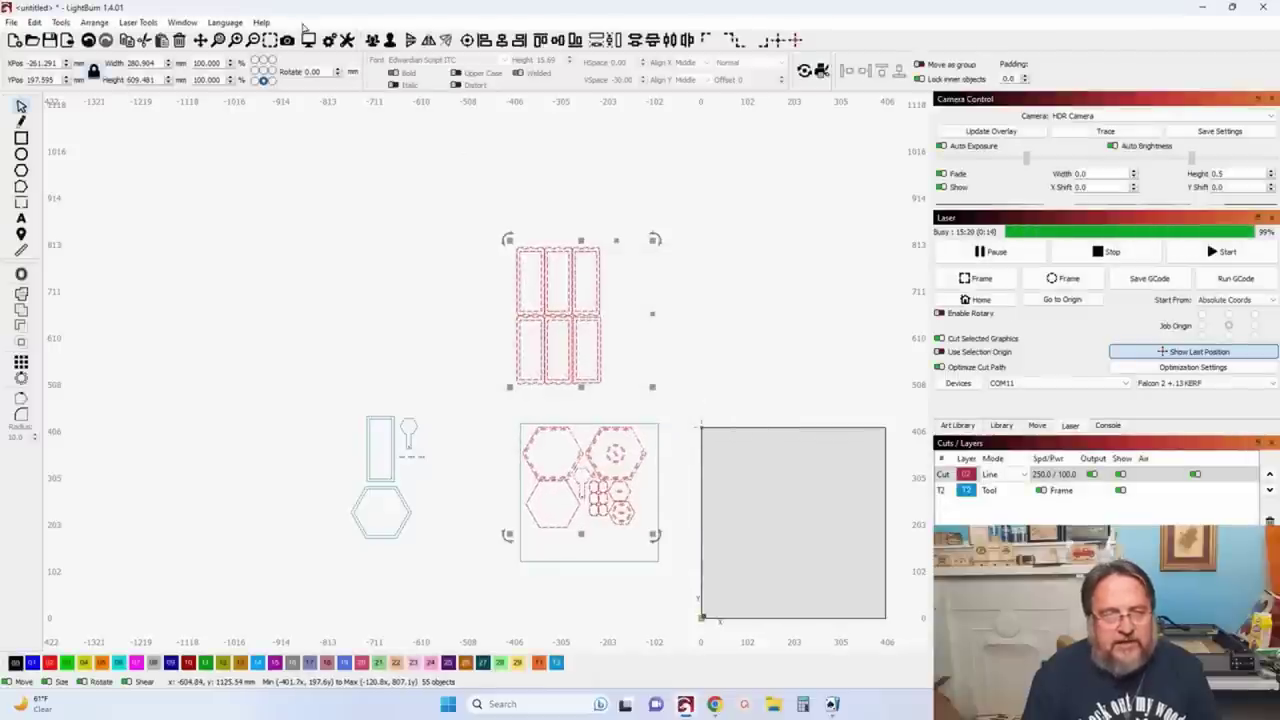
pyautogui.click(391, 44)
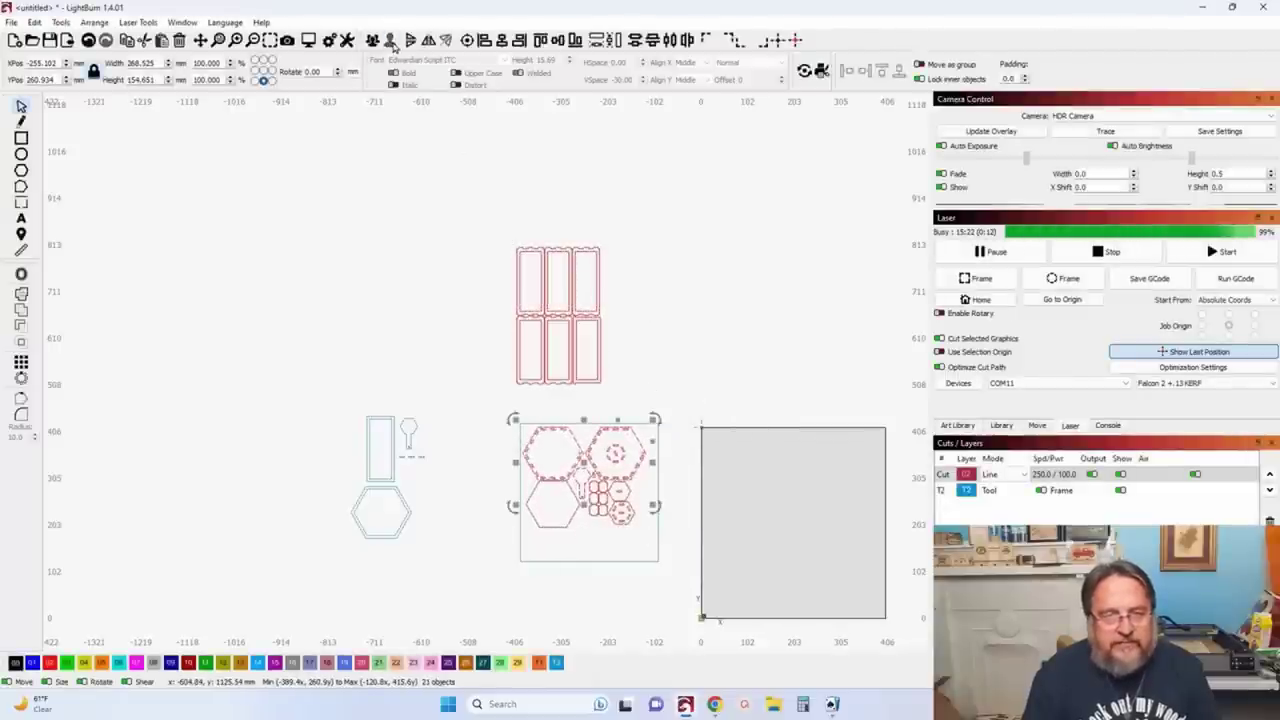
pyautogui.moveTo(445, 176); pyautogui.dragTo(720, 552)
# Step: Reopen Resize Slots in Selection for the panels and pan to uncover them behind the dialog
pyautogui.click(62, 22)
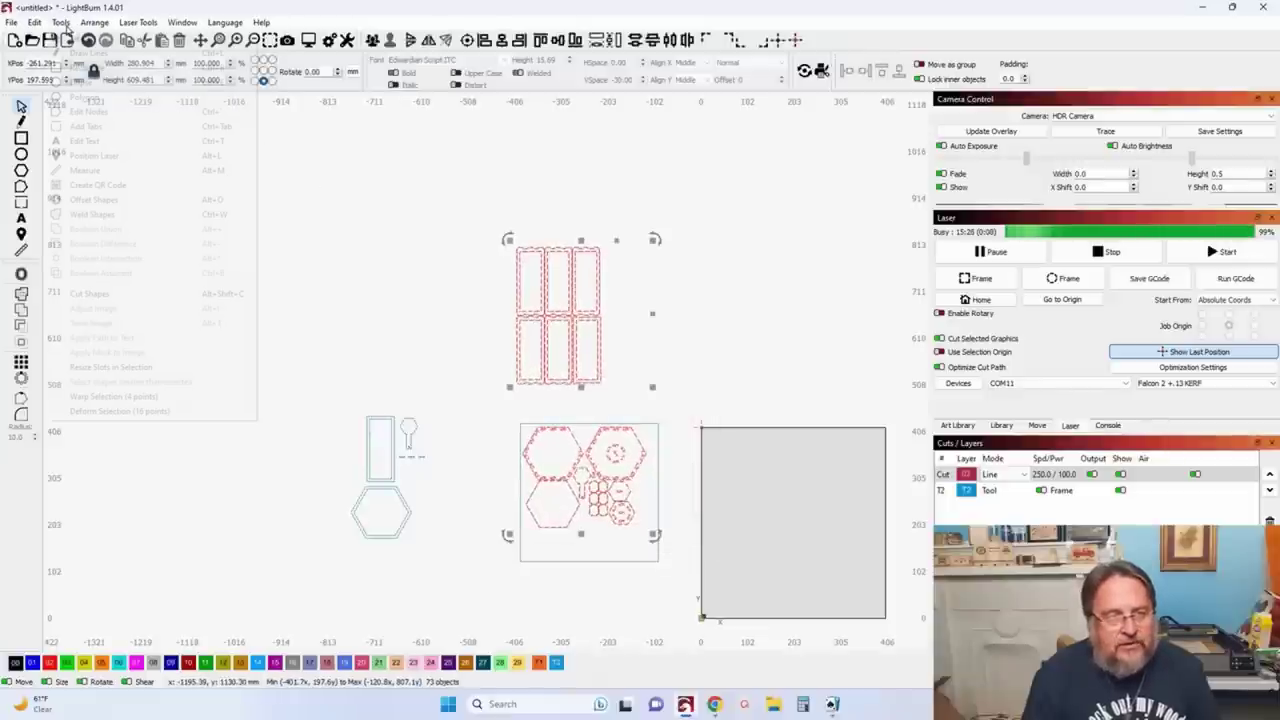
pyautogui.click(138, 372)
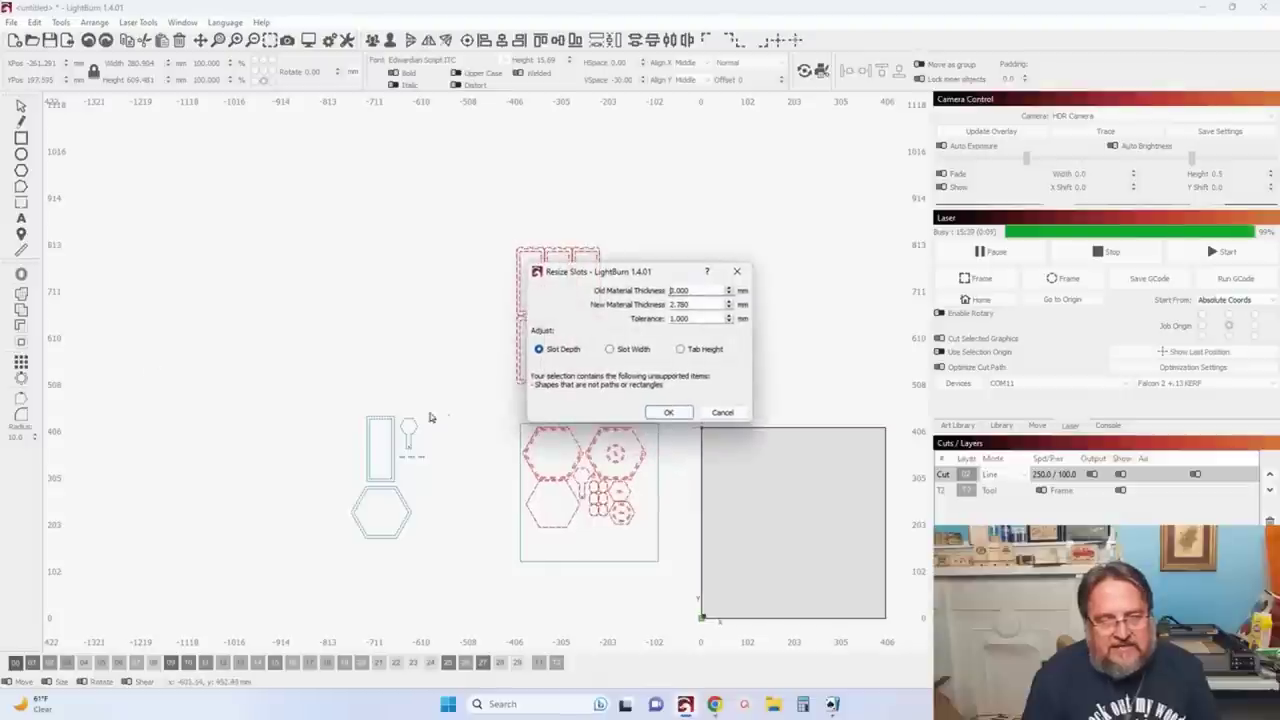
pyautogui.moveTo(585, 271); pyautogui.dragTo(732, 266)
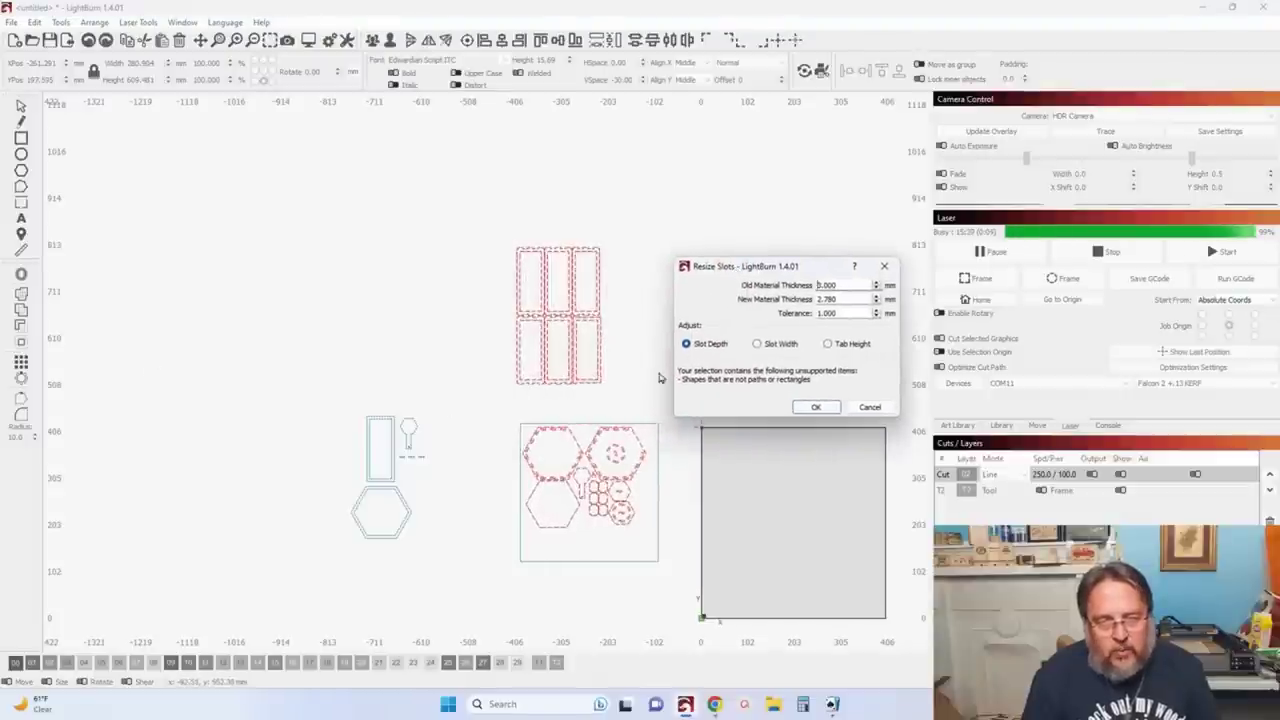
pyautogui.moveTo(652, 379); pyautogui.dragTo(569, 366)
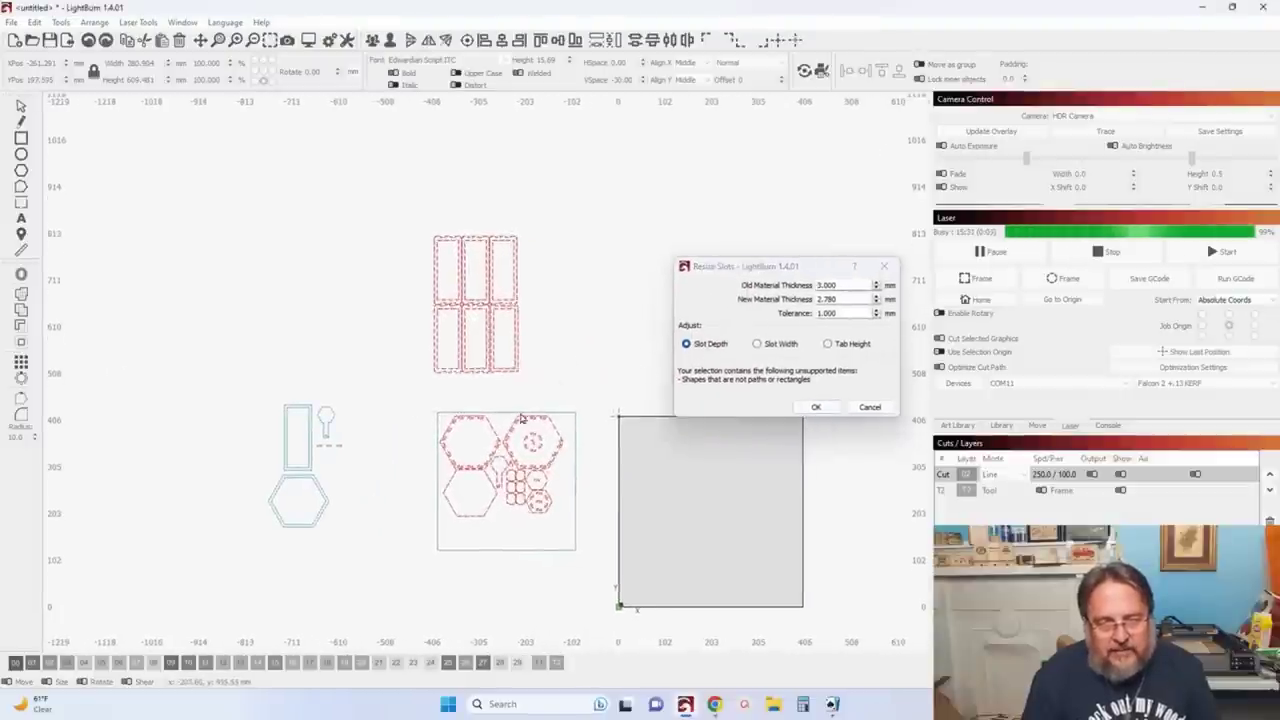
pyautogui.scroll(3, 553, 457)
pyautogui.moveTo(549, 354); pyautogui.dragTo(586, 423)
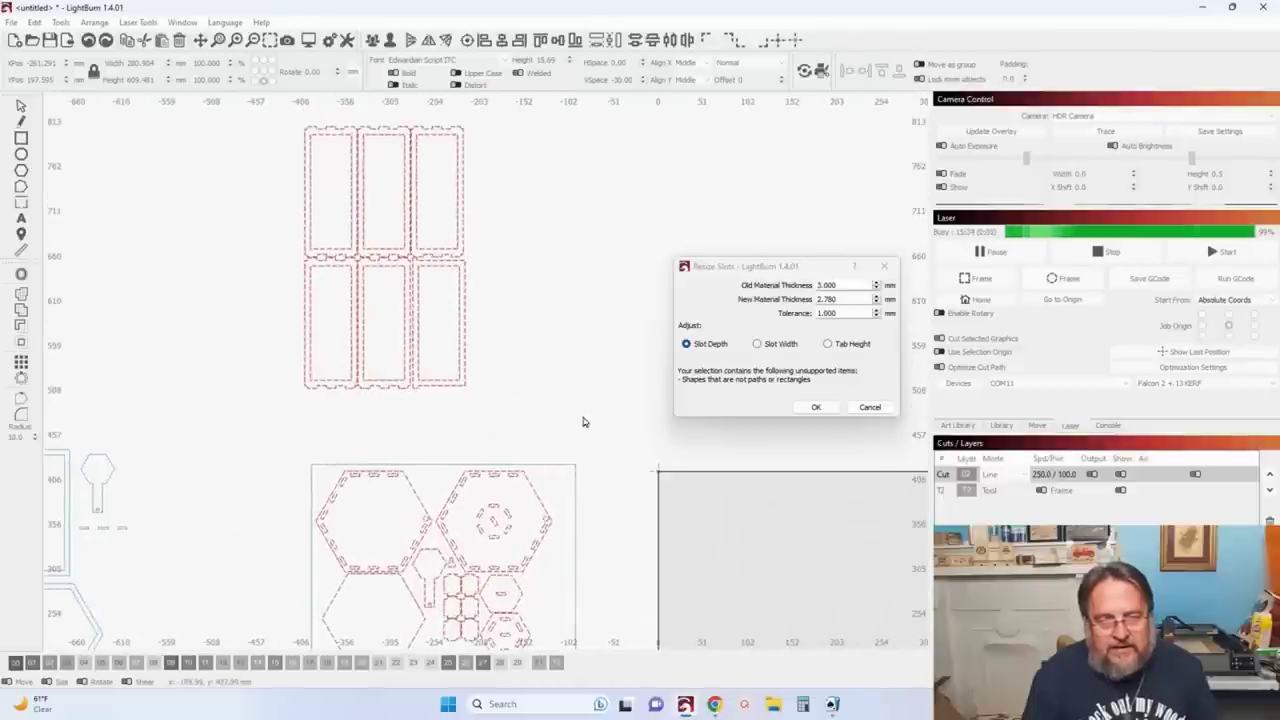
# Step: Preview the Slot Width and Tab Height options, then cancel without applying
pyautogui.click(757, 343)
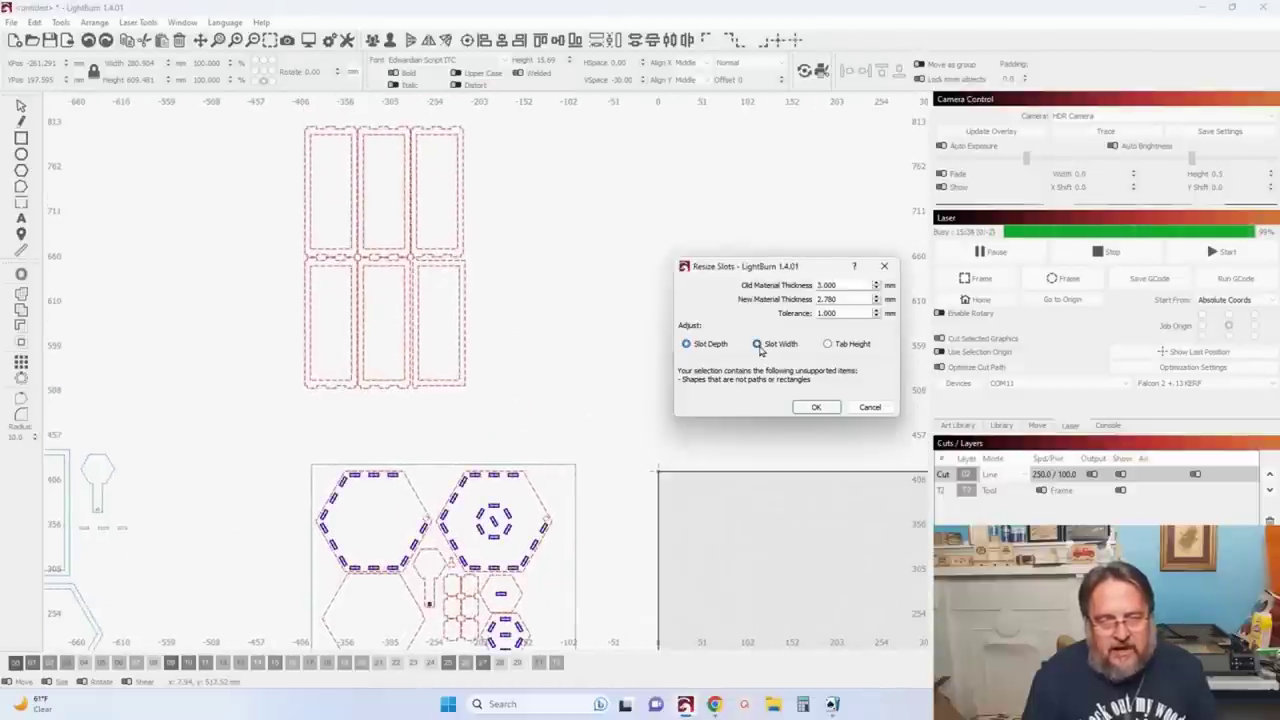
pyautogui.scroll(5, 514, 527)
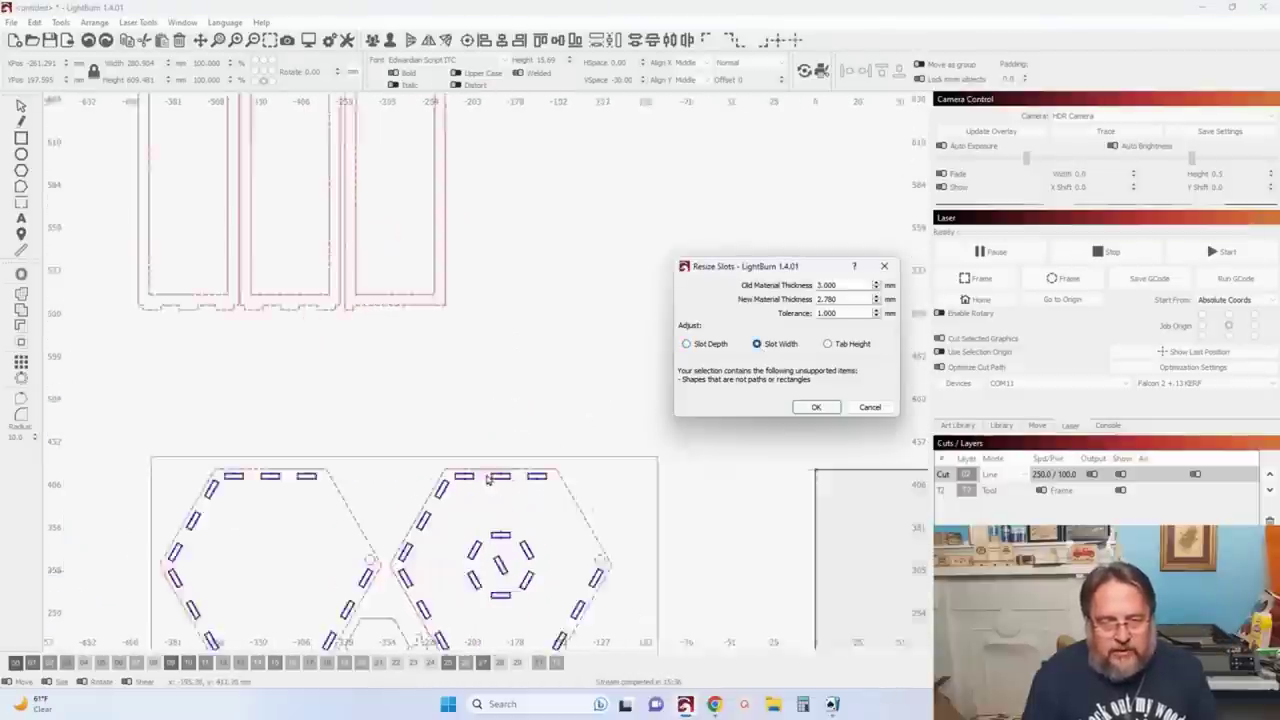
pyautogui.scroll(-2, 440, 487)
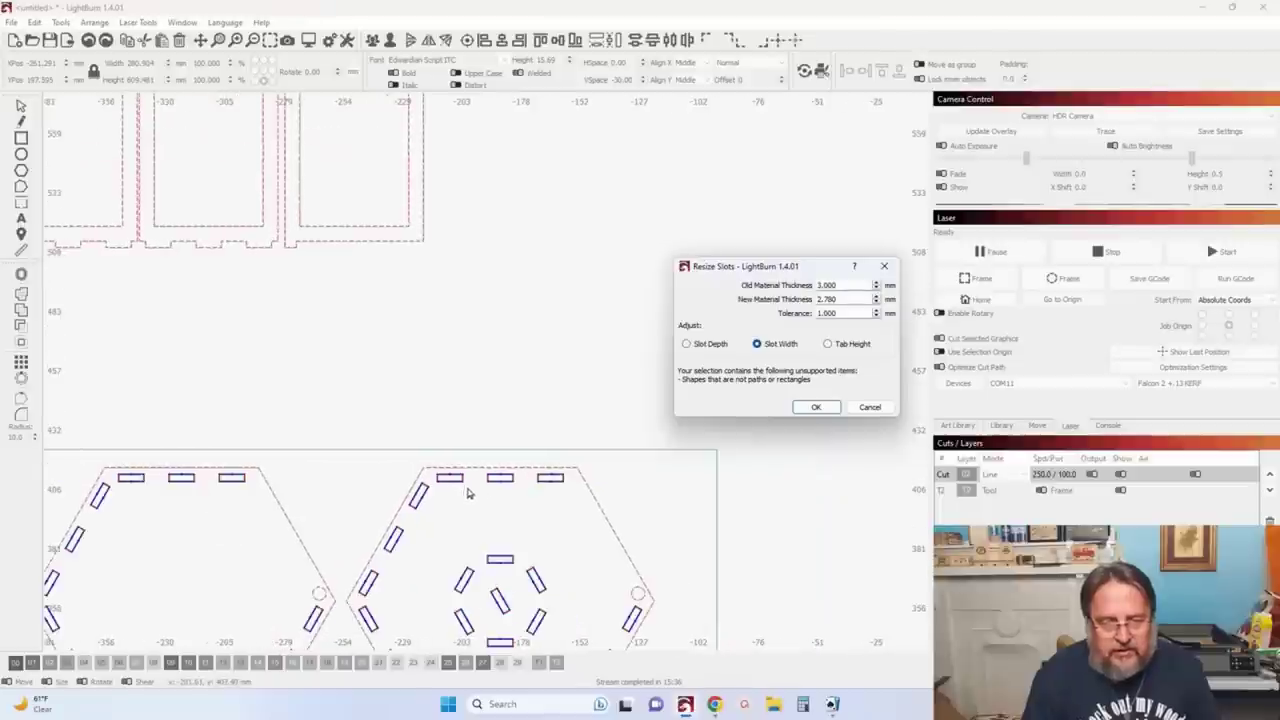
pyautogui.scroll(-3, 540, 490)
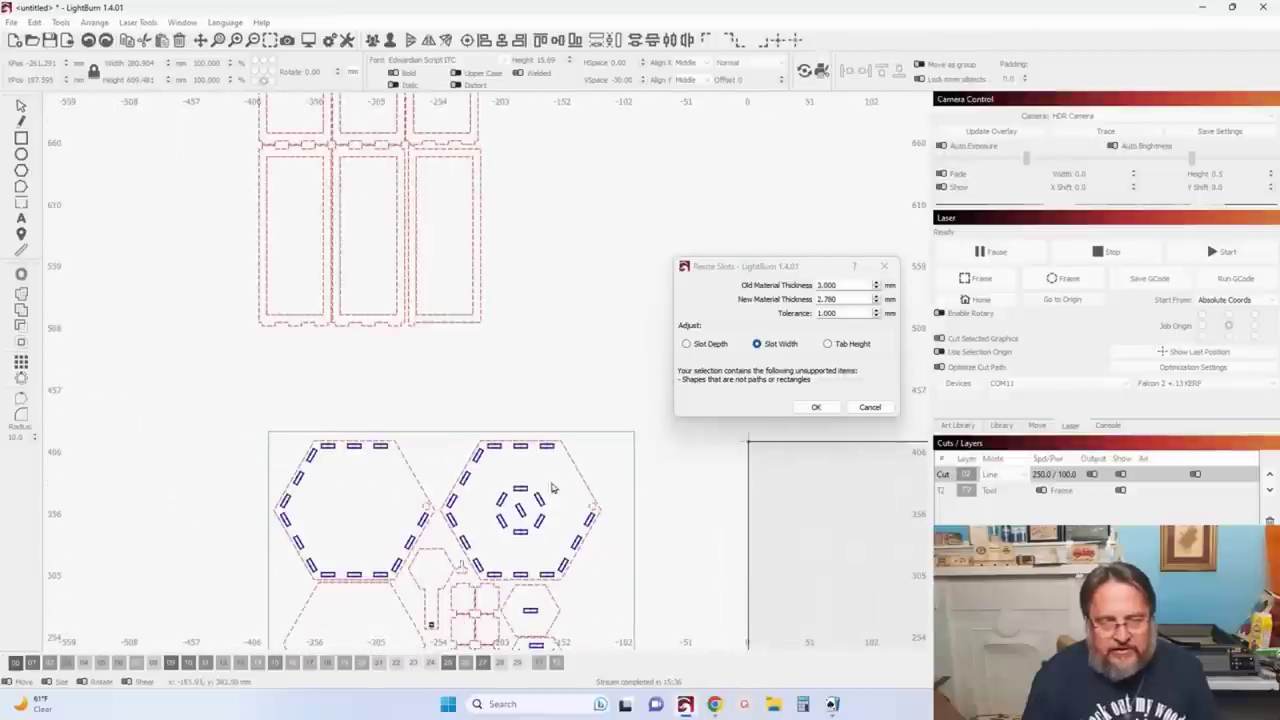
pyautogui.click(828, 344)
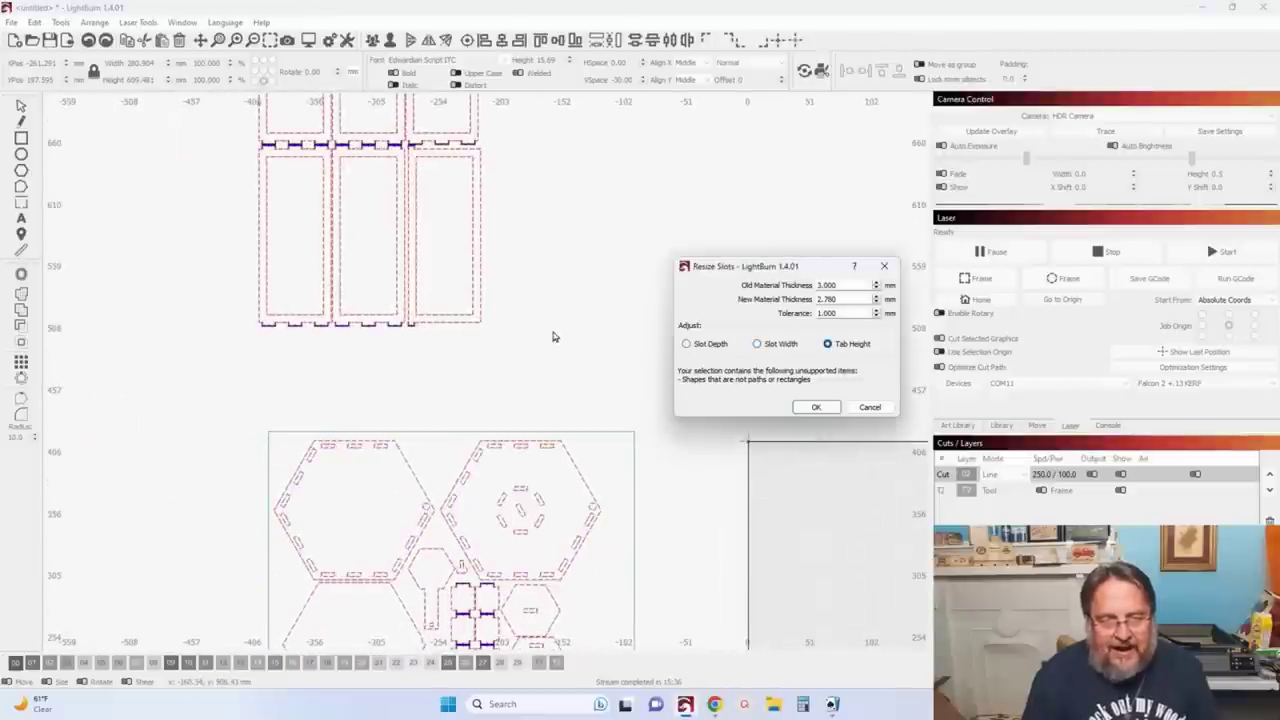
pyautogui.scroll(4, 478, 513)
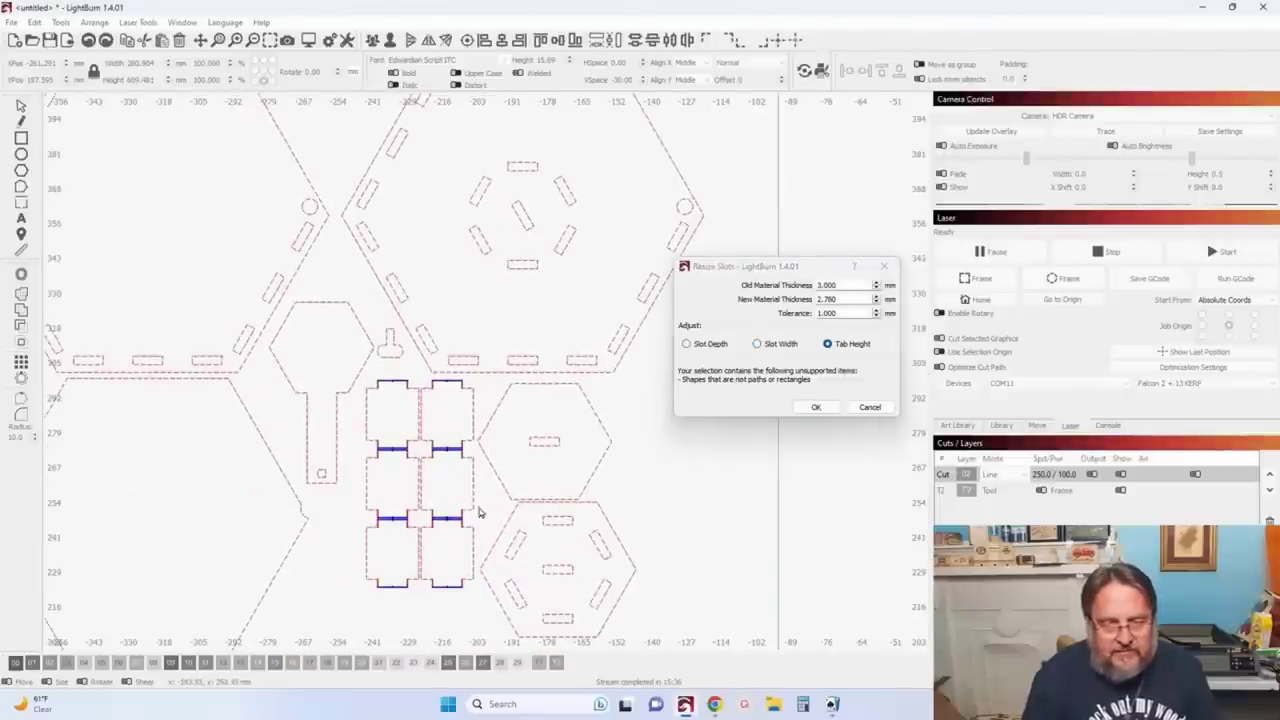
pyautogui.scroll(-4, 412, 462)
pyautogui.scroll(5, 405, 380)
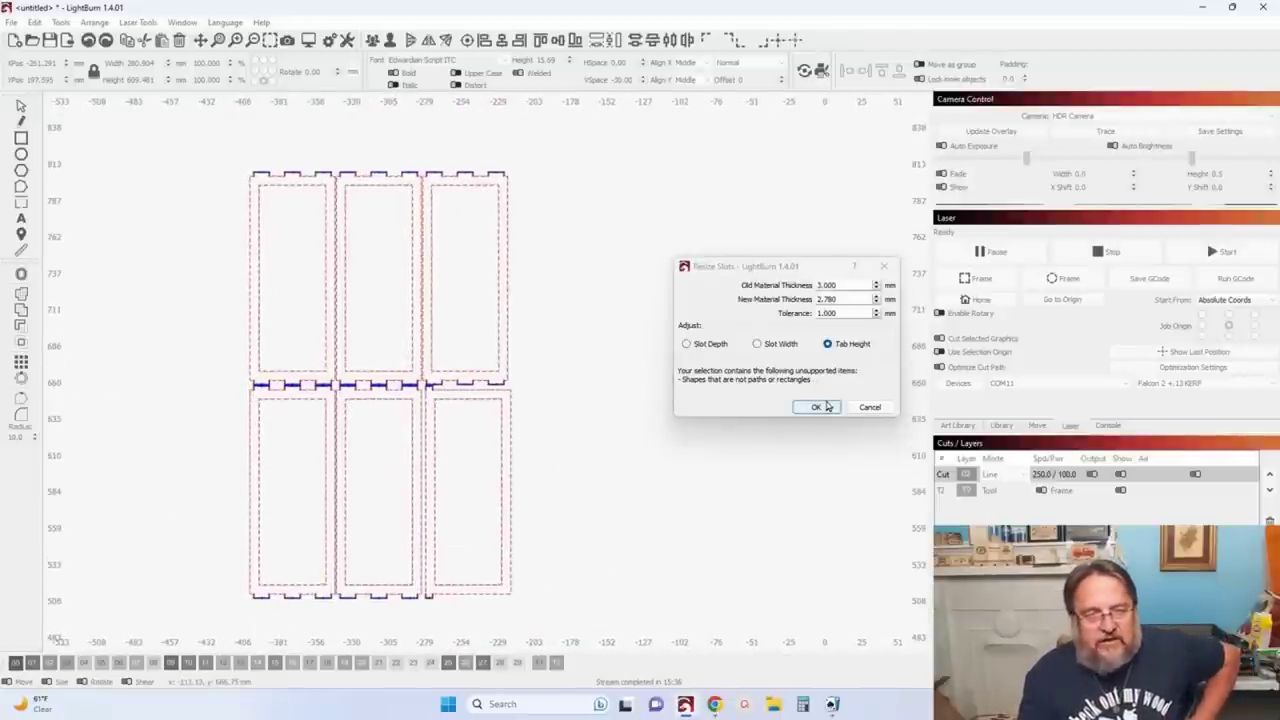
pyautogui.click(826, 405)
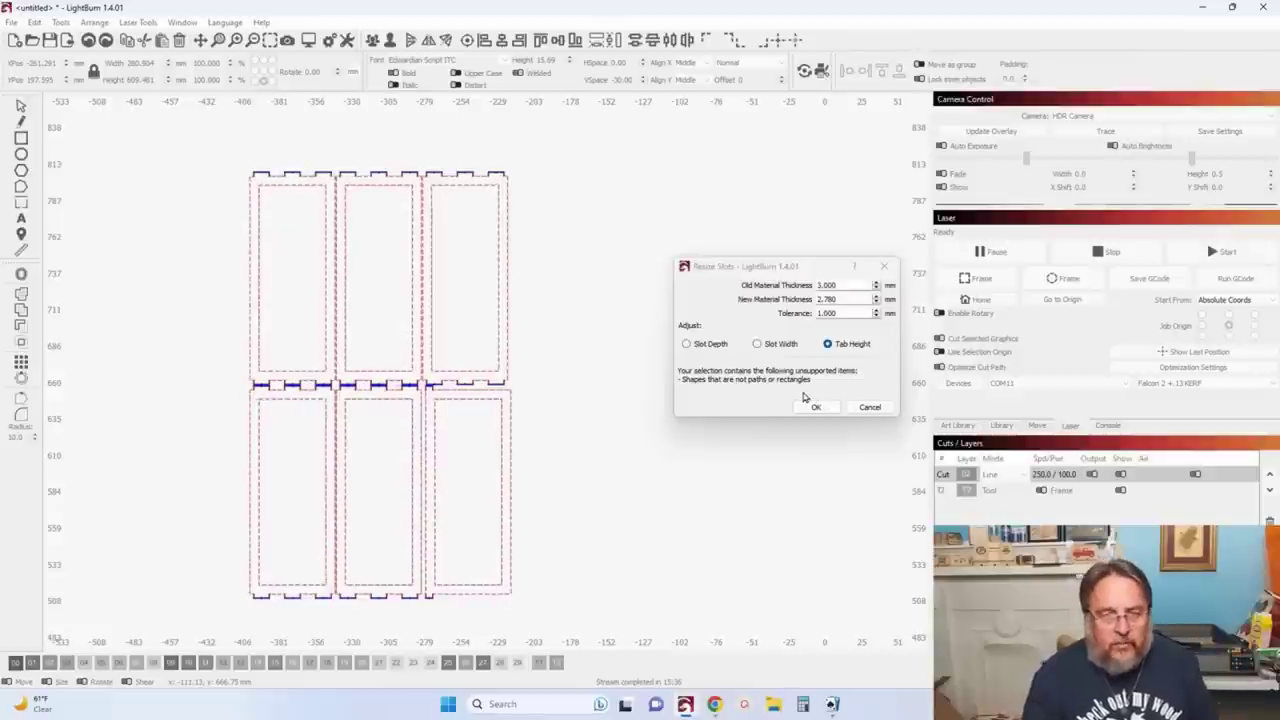
pyautogui.click(869, 408)
# Step: Zoom out, pan over to the row of six panels, and zoom in on them
pyautogui.scroll(-5, 729, 429)
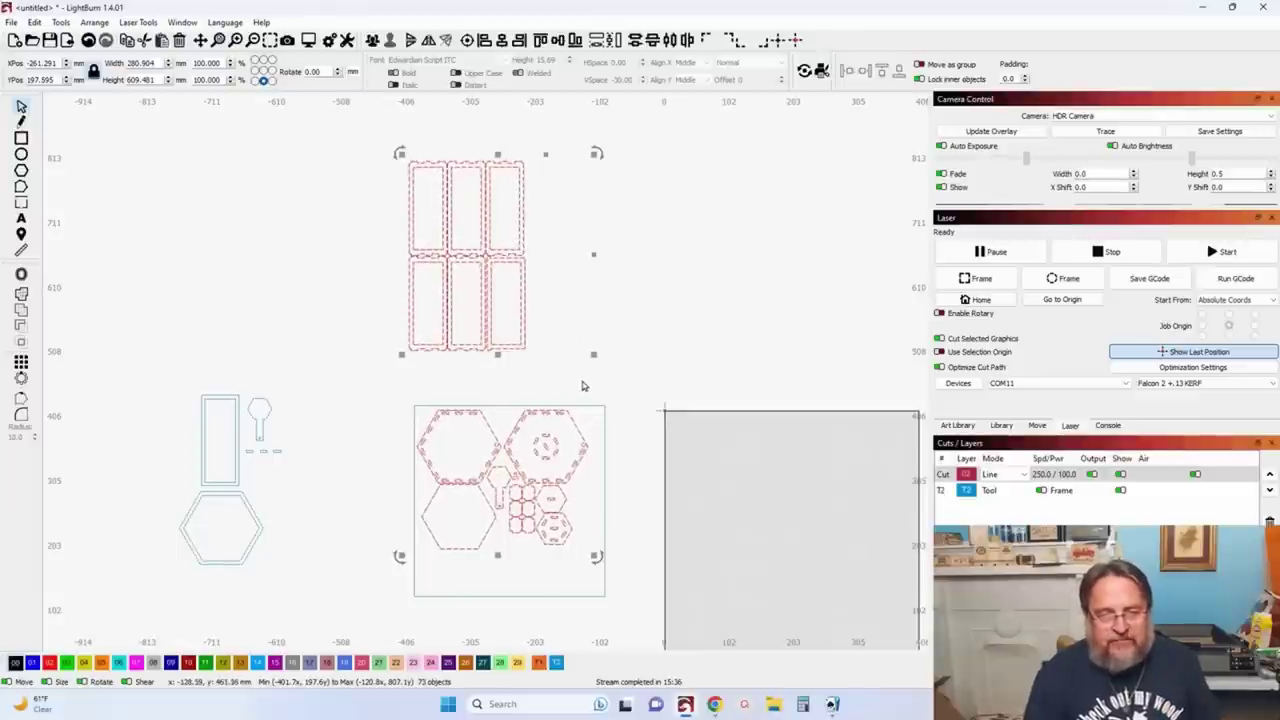
pyautogui.scroll(-3, 583, 424)
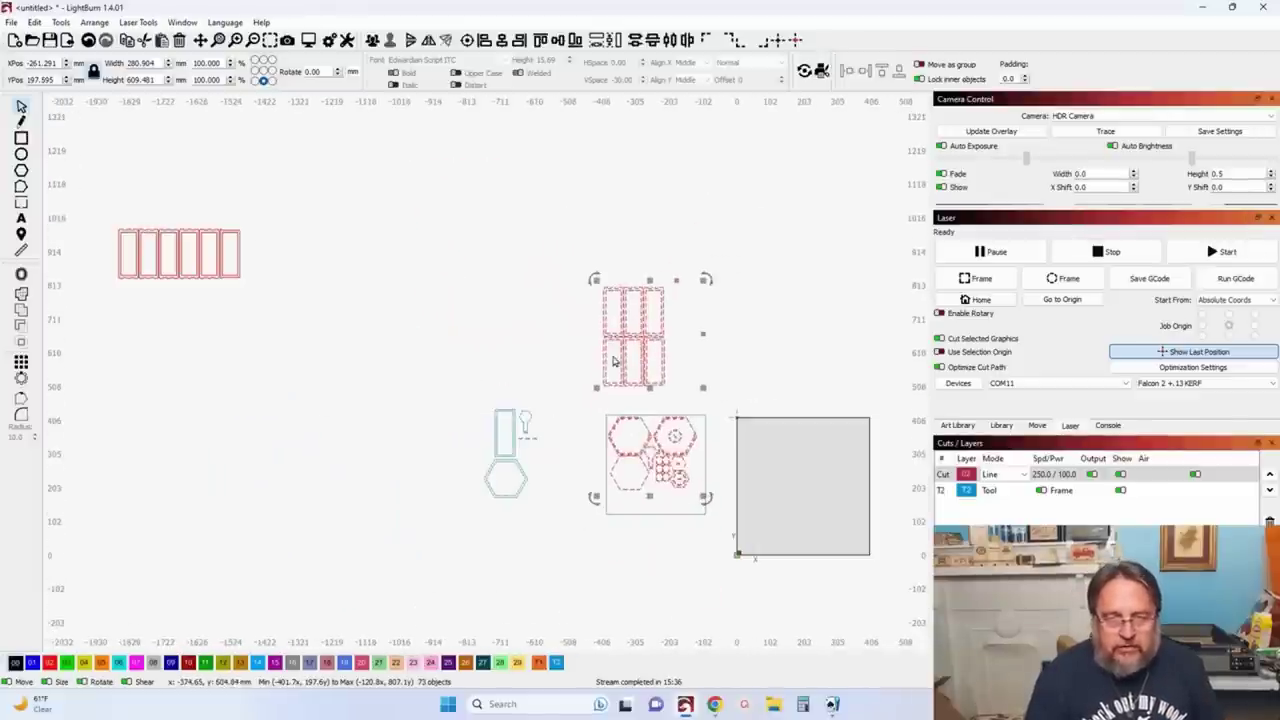
pyautogui.moveTo(294, 320); pyautogui.dragTo(563, 451)
pyautogui.scroll(3, 403, 385)
pyautogui.scroll(4, 386, 357)
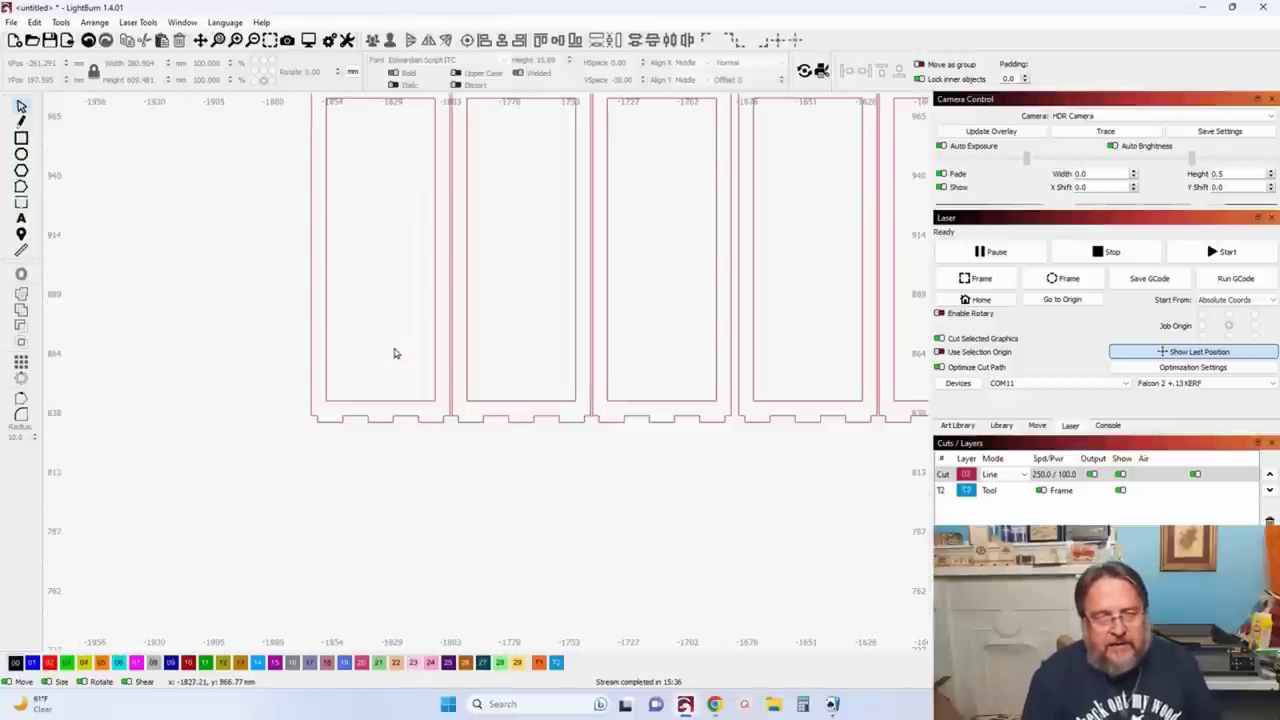
pyautogui.scroll(-2, 395, 354)
pyautogui.scroll(3, 405, 345)
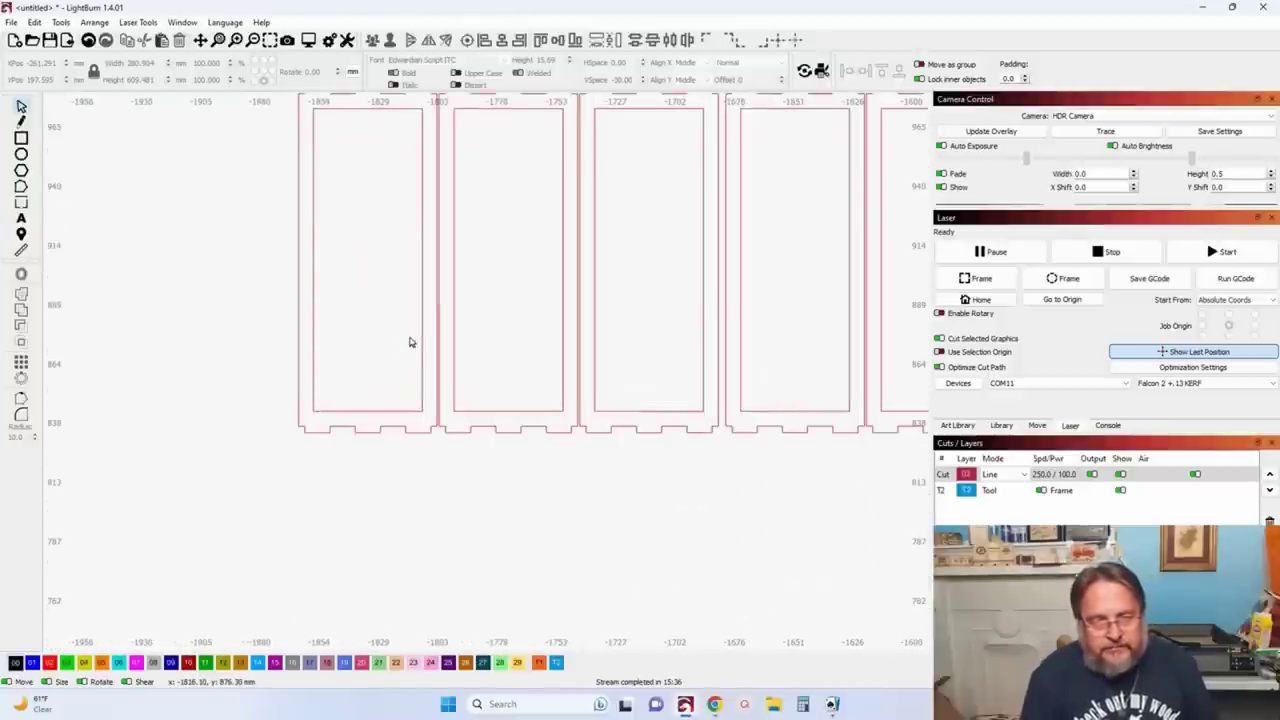
pyautogui.scroll(-1, 409, 342)
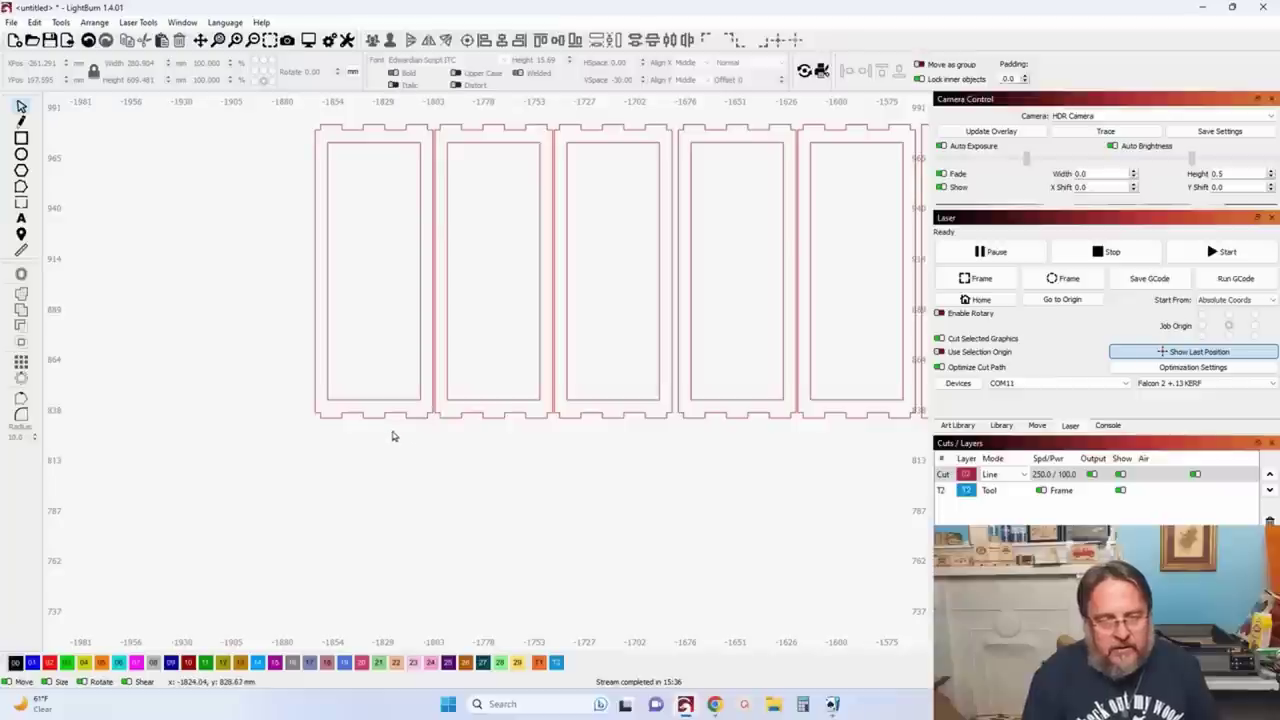
# Step: Group each panel's outer and inner outlines into a single piece, panel by panel
pyautogui.moveTo(323, 396); pyautogui.dragTo(315, 393)
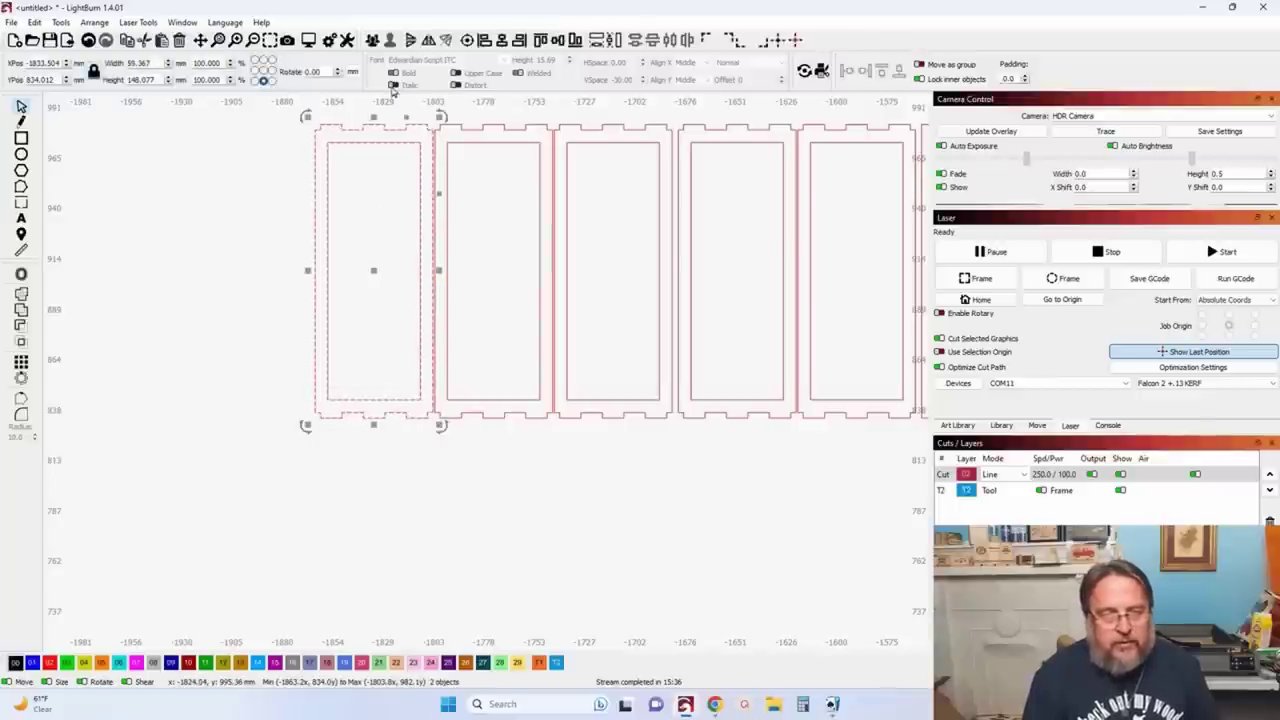
pyautogui.keyDown('shift'); pyautogui.click(427, 145); pyautogui.keyUp('shift')
pyautogui.moveTo(520, 445); pyautogui.dragTo(491, 393)
pyautogui.keyDown('shift'); pyautogui.click(448, 145); pyautogui.keyUp('shift')
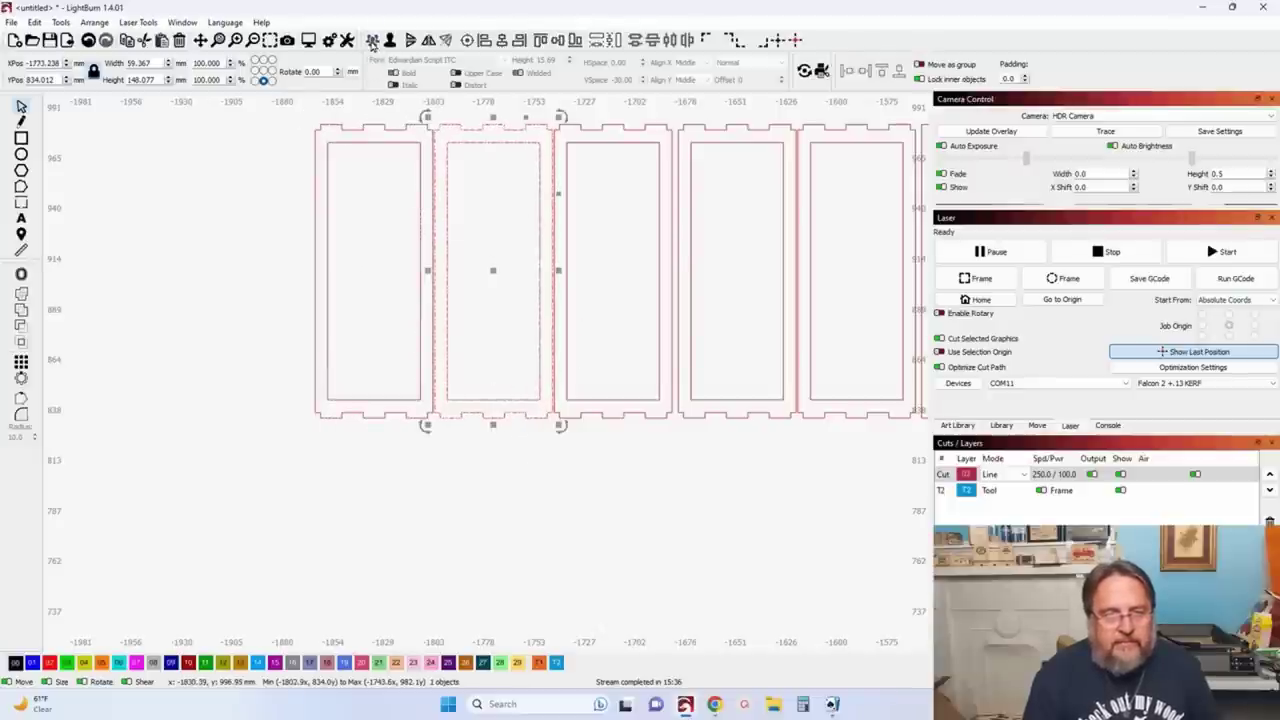
pyautogui.moveTo(620, 420); pyautogui.dragTo(606, 396)
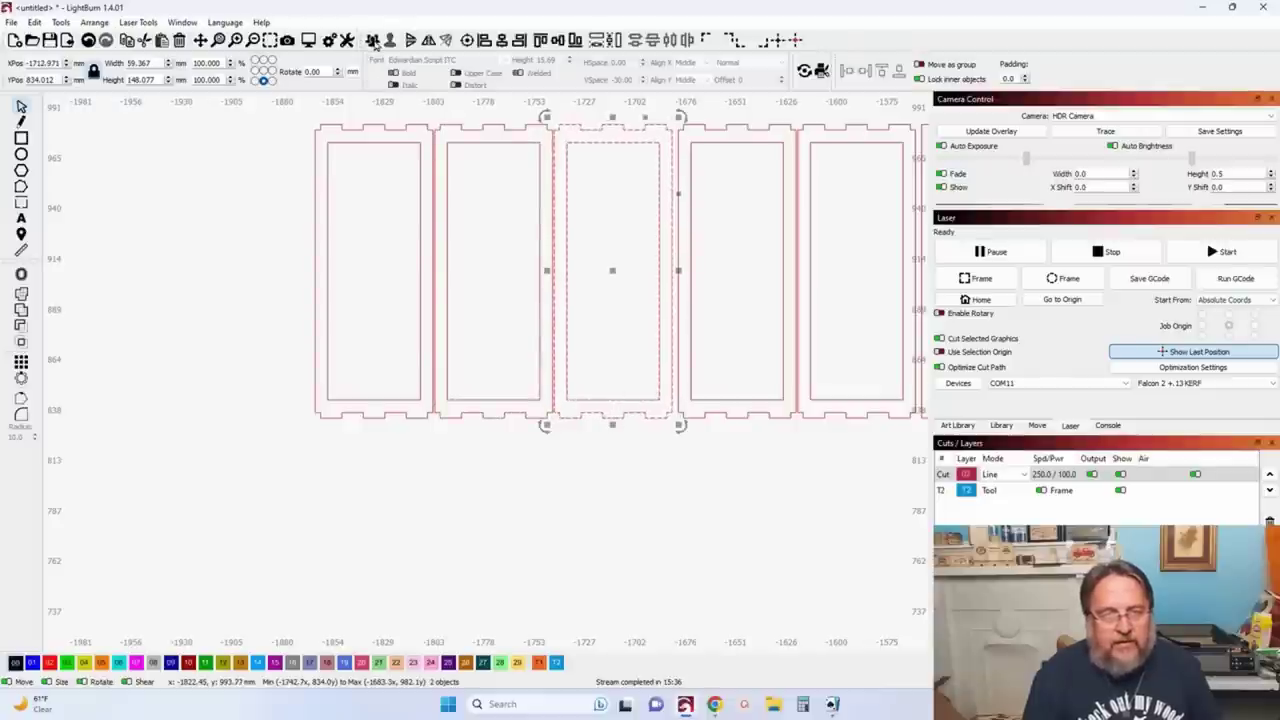
pyautogui.moveTo(720, 436); pyautogui.dragTo(694, 384)
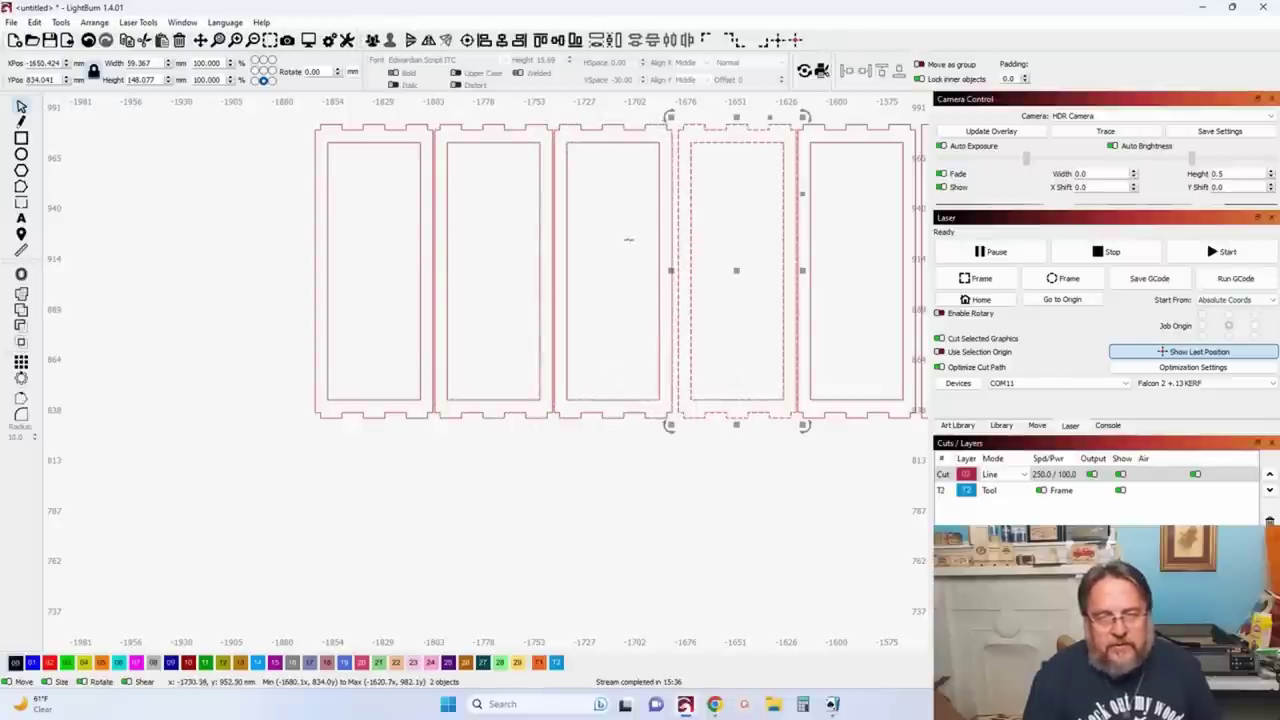
pyautogui.scroll(-1, 820, 557)
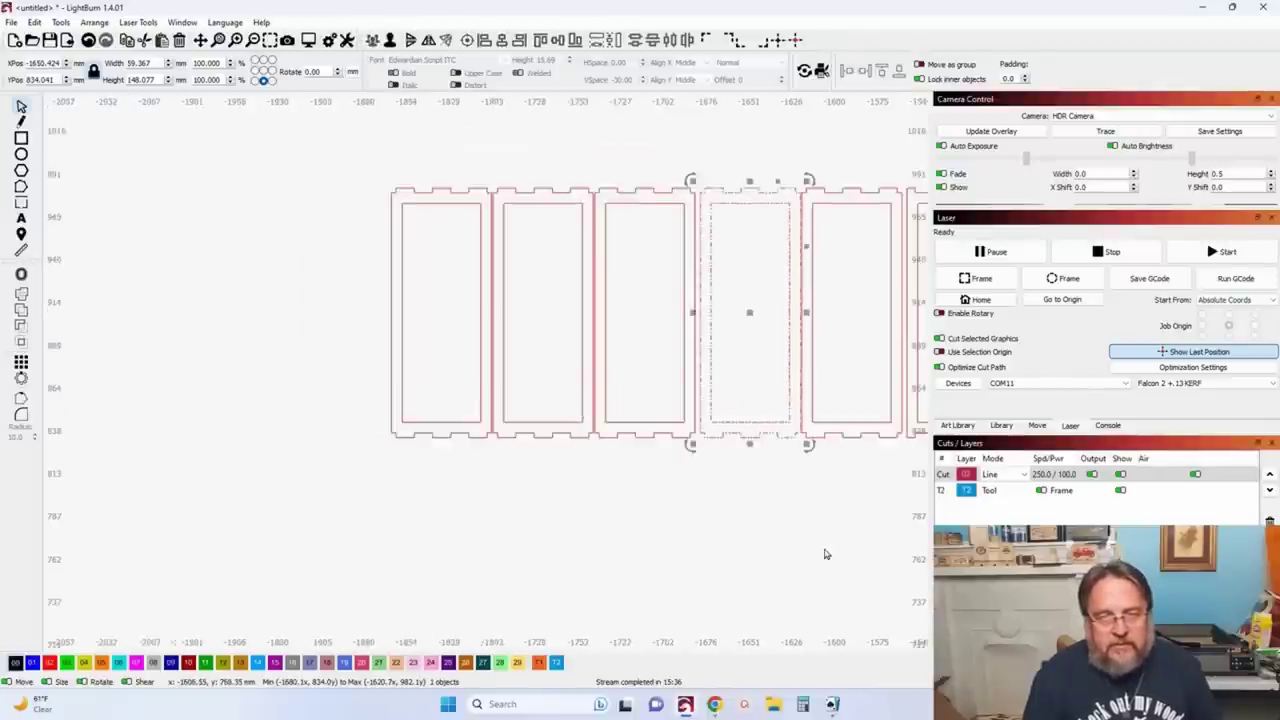
pyautogui.moveTo(655, 422); pyautogui.dragTo(652, 418)
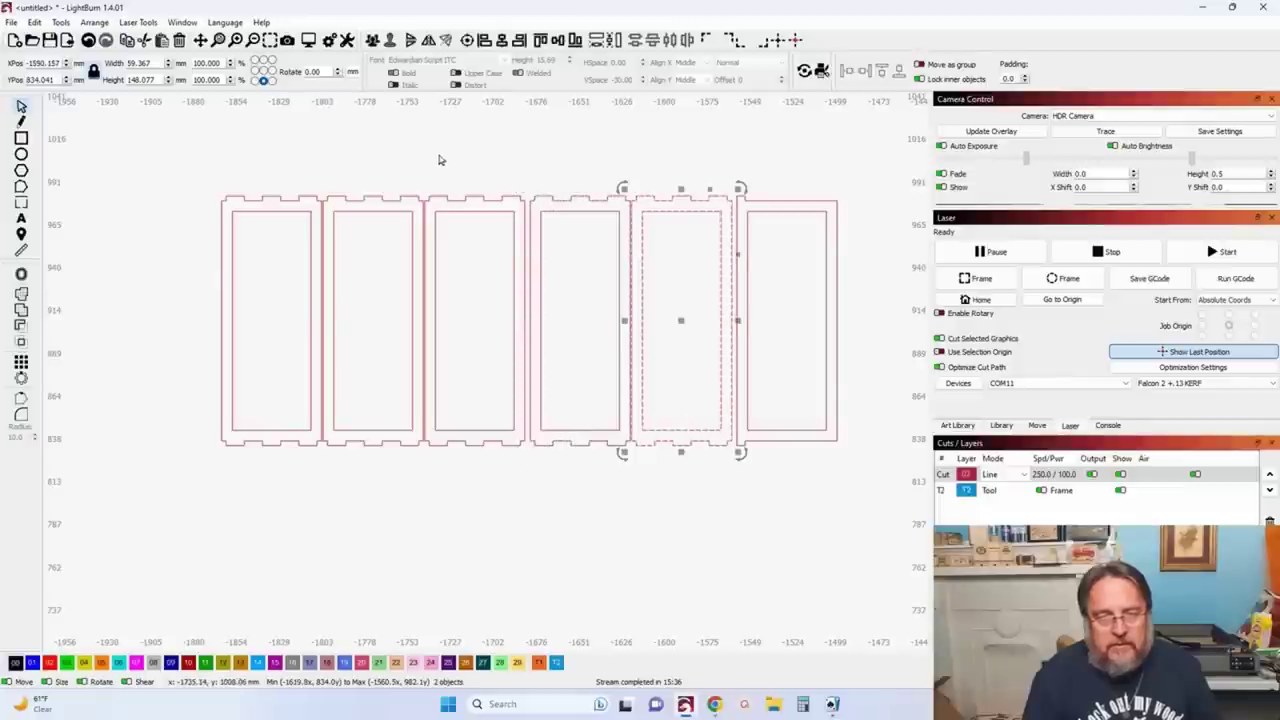
pyautogui.click(372, 40)
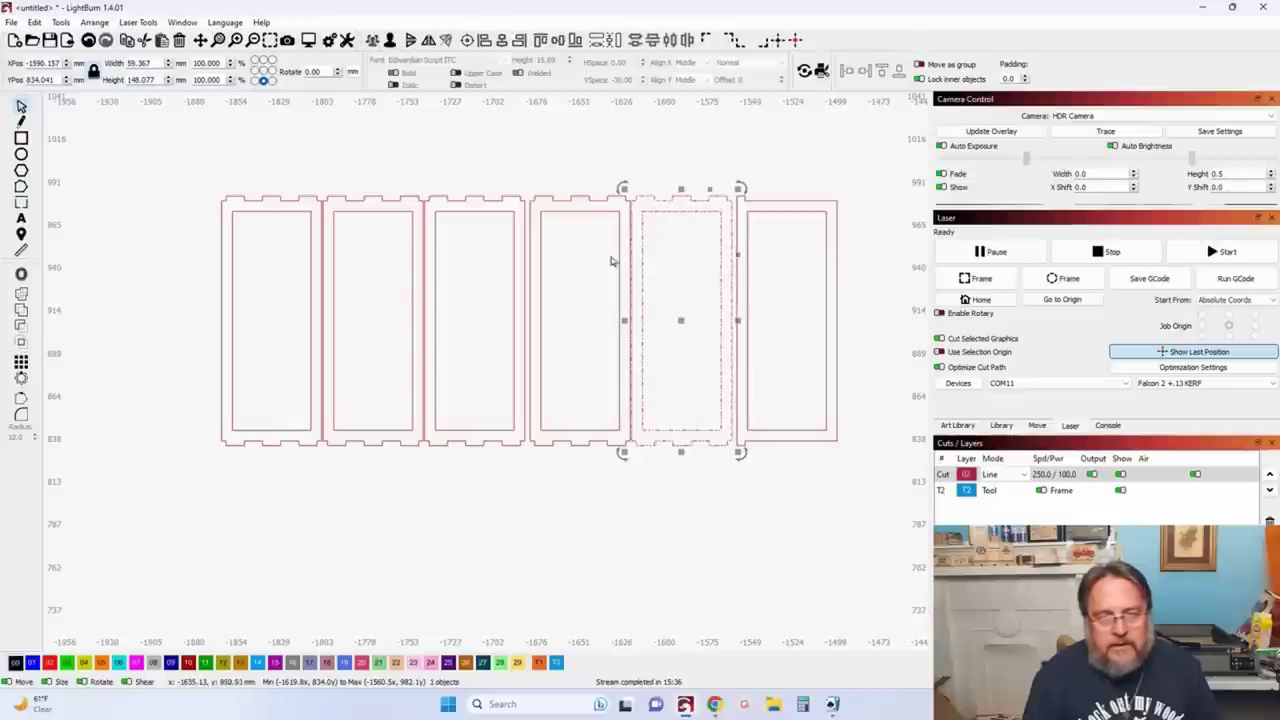
pyautogui.moveTo(777, 429); pyautogui.dragTo(776, 428)
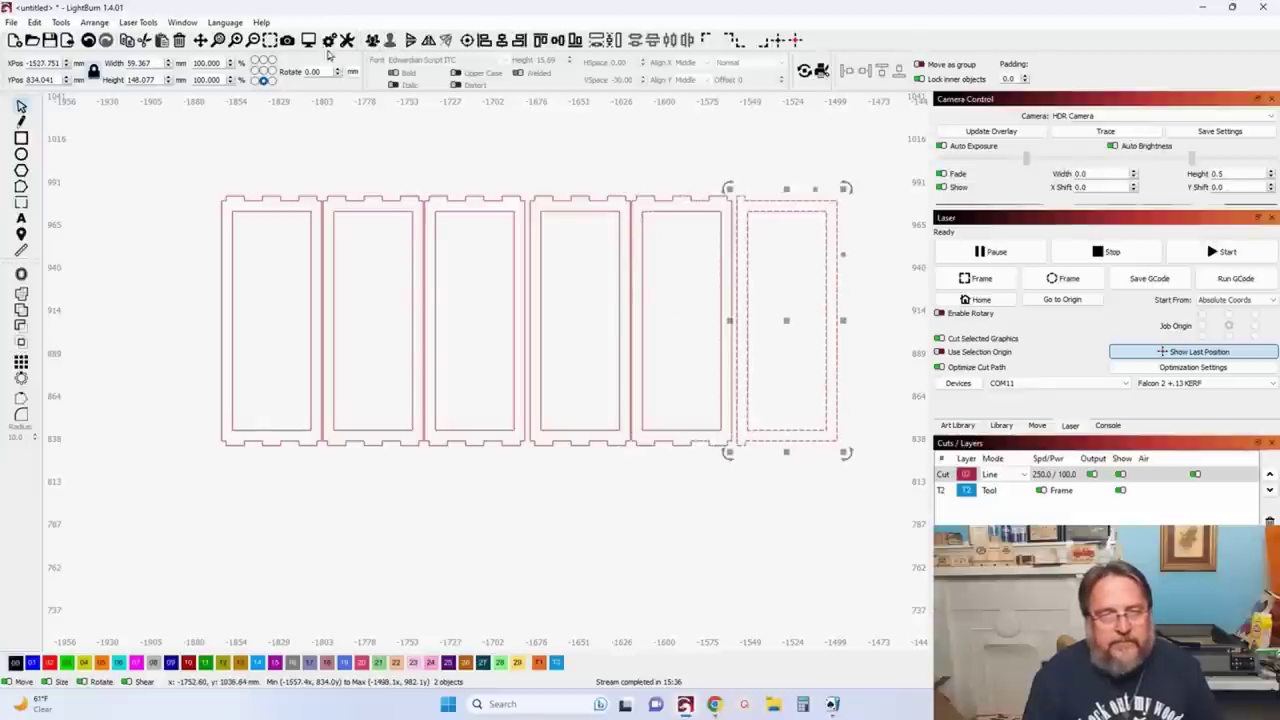
pyautogui.click(371, 42)
pyautogui.click(249, 169)
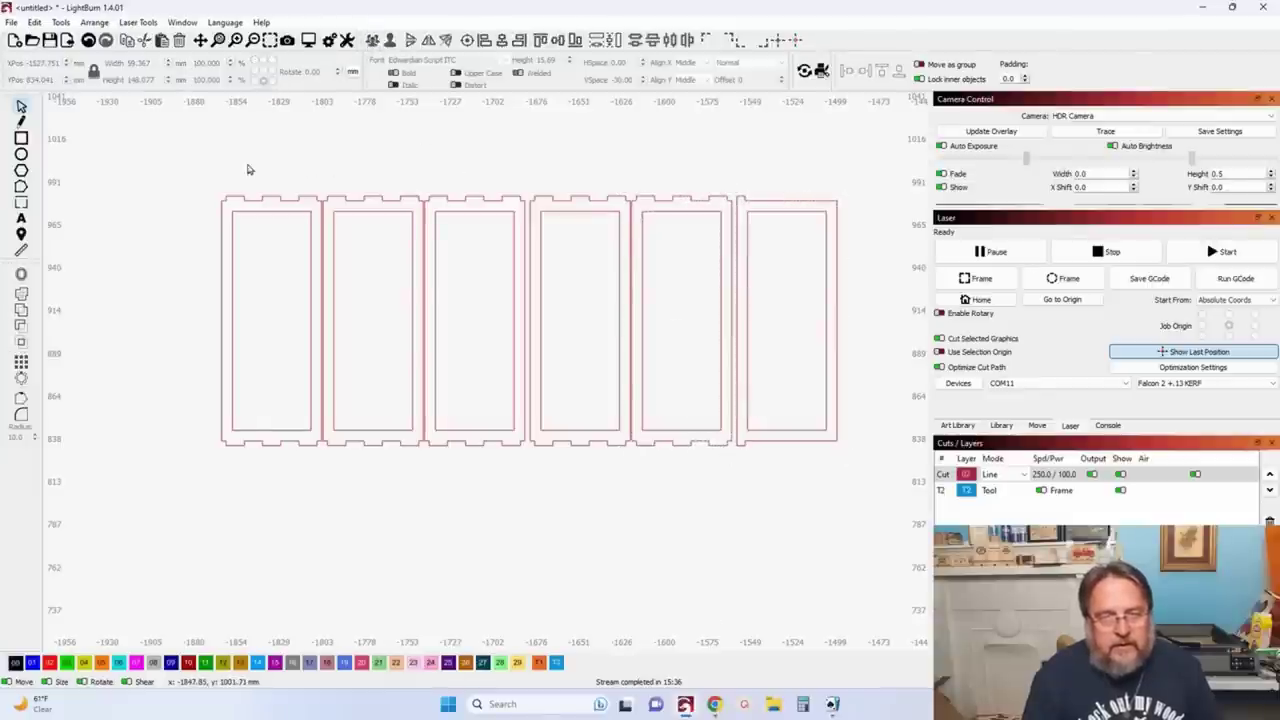
# Step: Select all six panels and push them together horizontally
pyautogui.moveTo(170, 149); pyautogui.dragTo(894, 533)
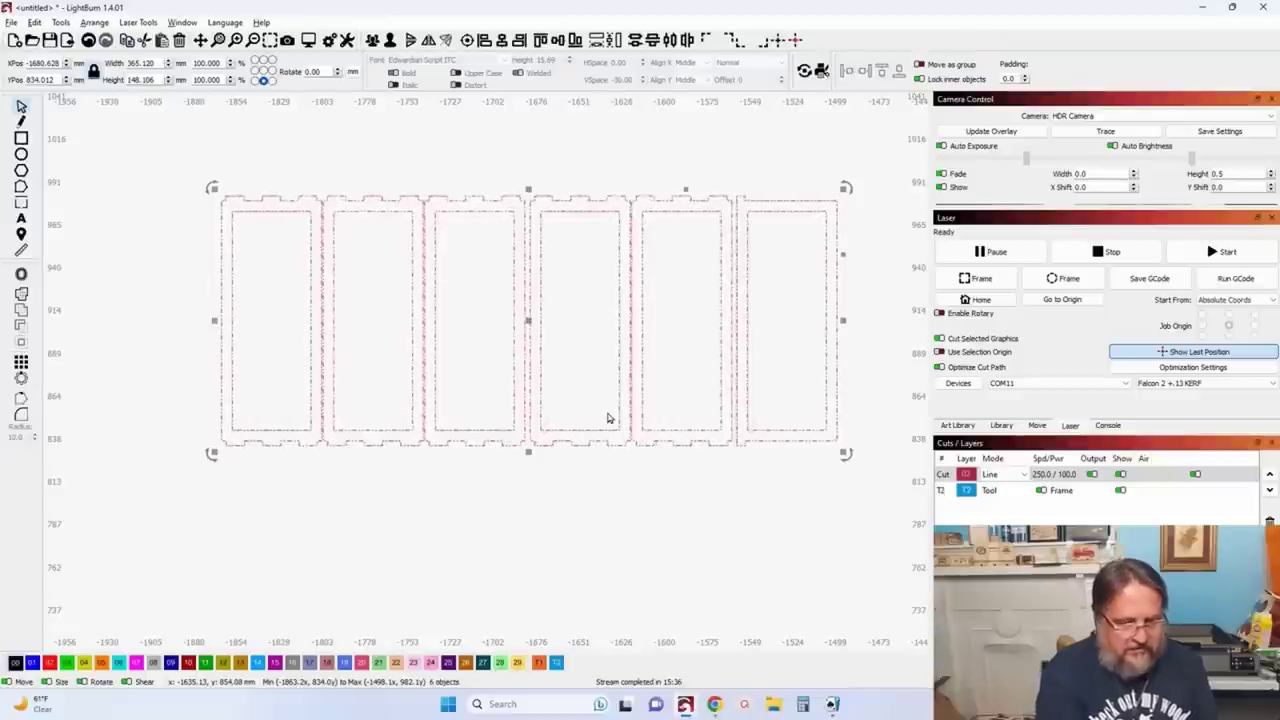
pyautogui.hotkey('ctrl', 'Left')
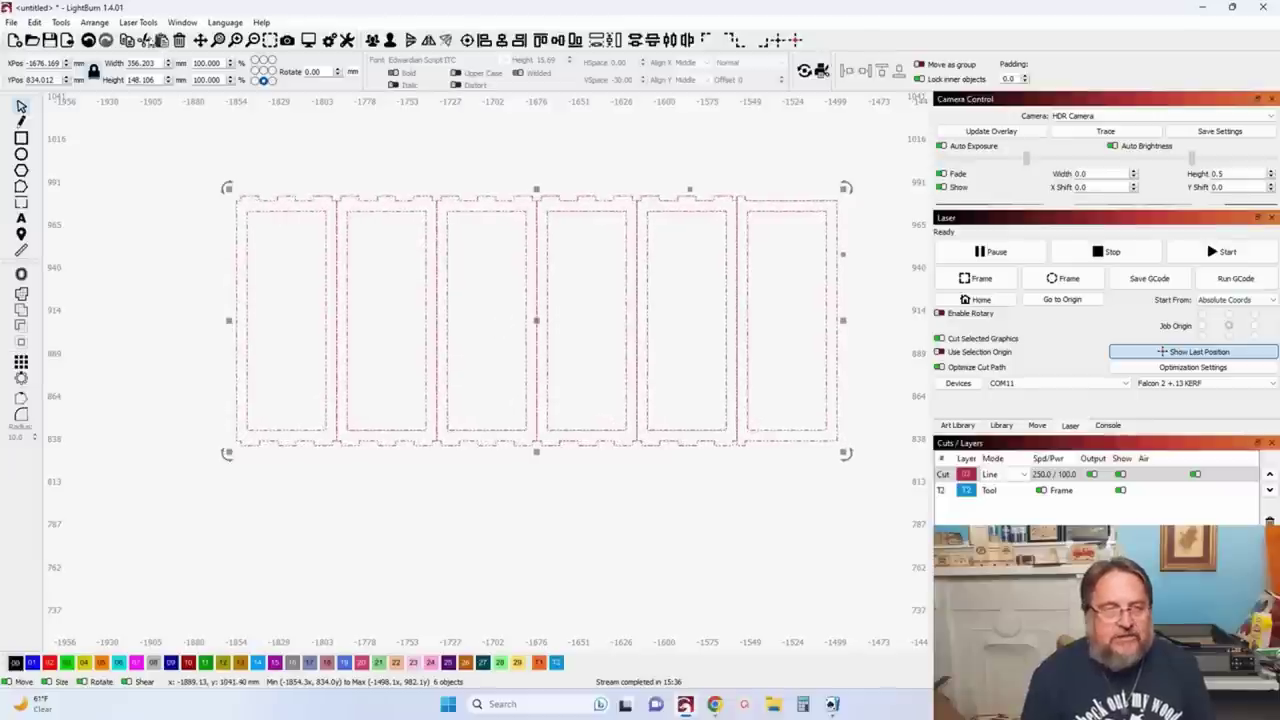
pyautogui.click(95, 23)
pyautogui.moveTo(168, 185)
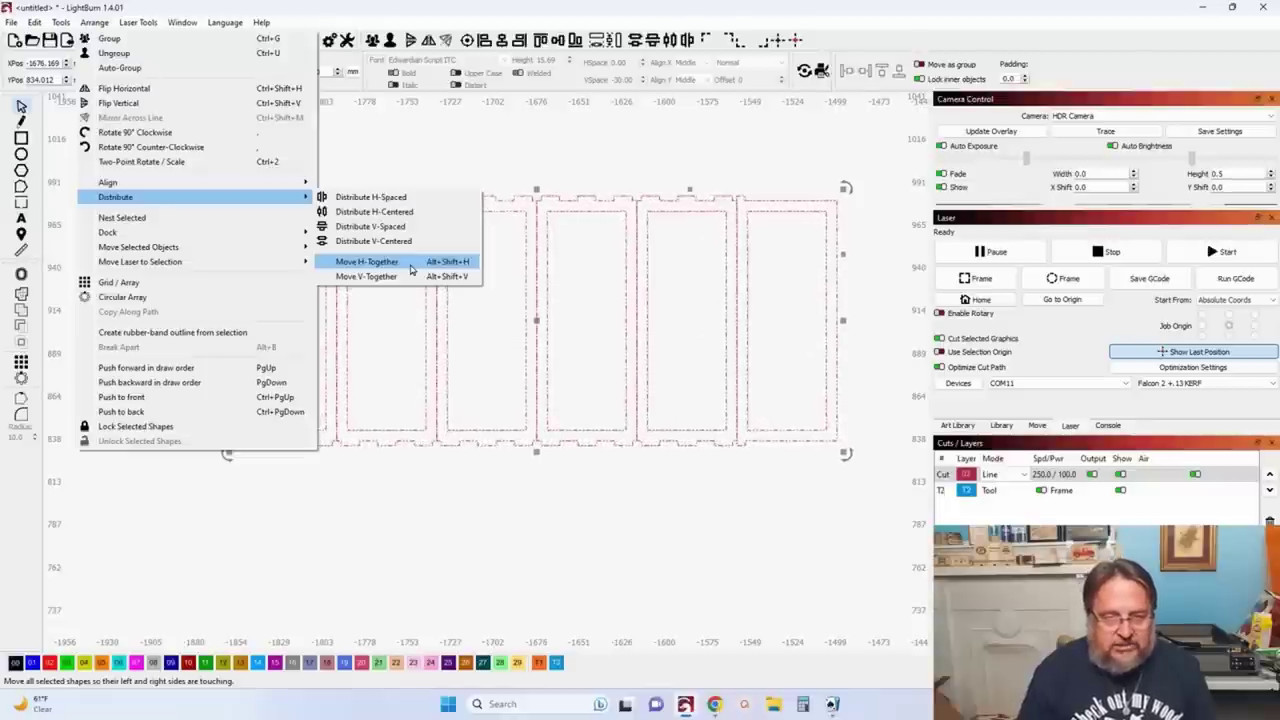
# Step: Butt the six panels together side by side and align them vertically
pyautogui.click(410, 263)
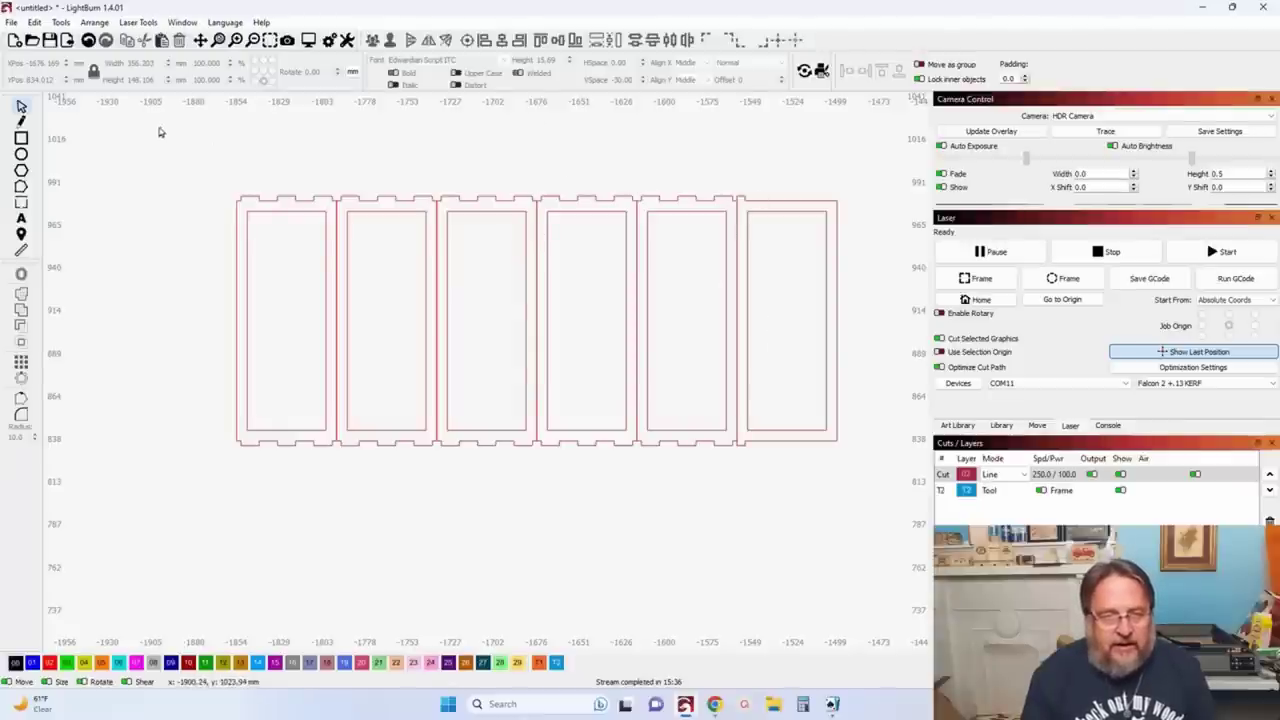
pyautogui.moveTo(158, 132); pyautogui.dragTo(903, 534)
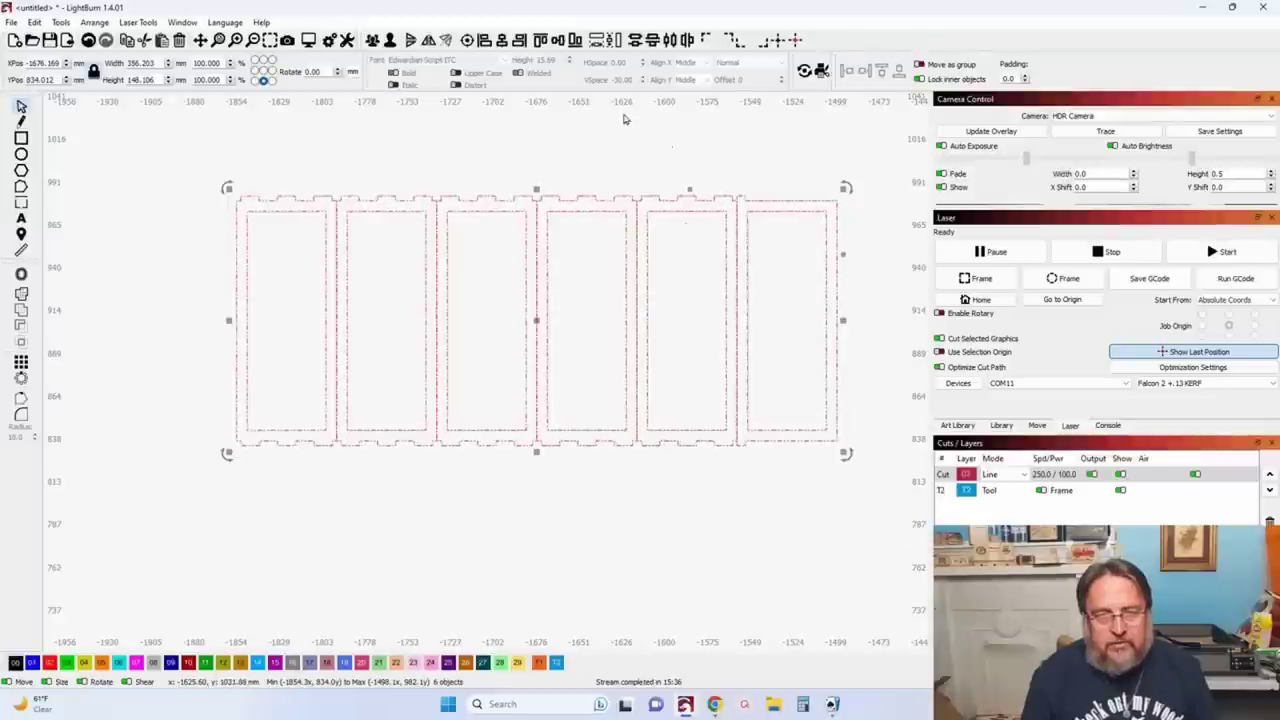
pyautogui.click(544, 42)
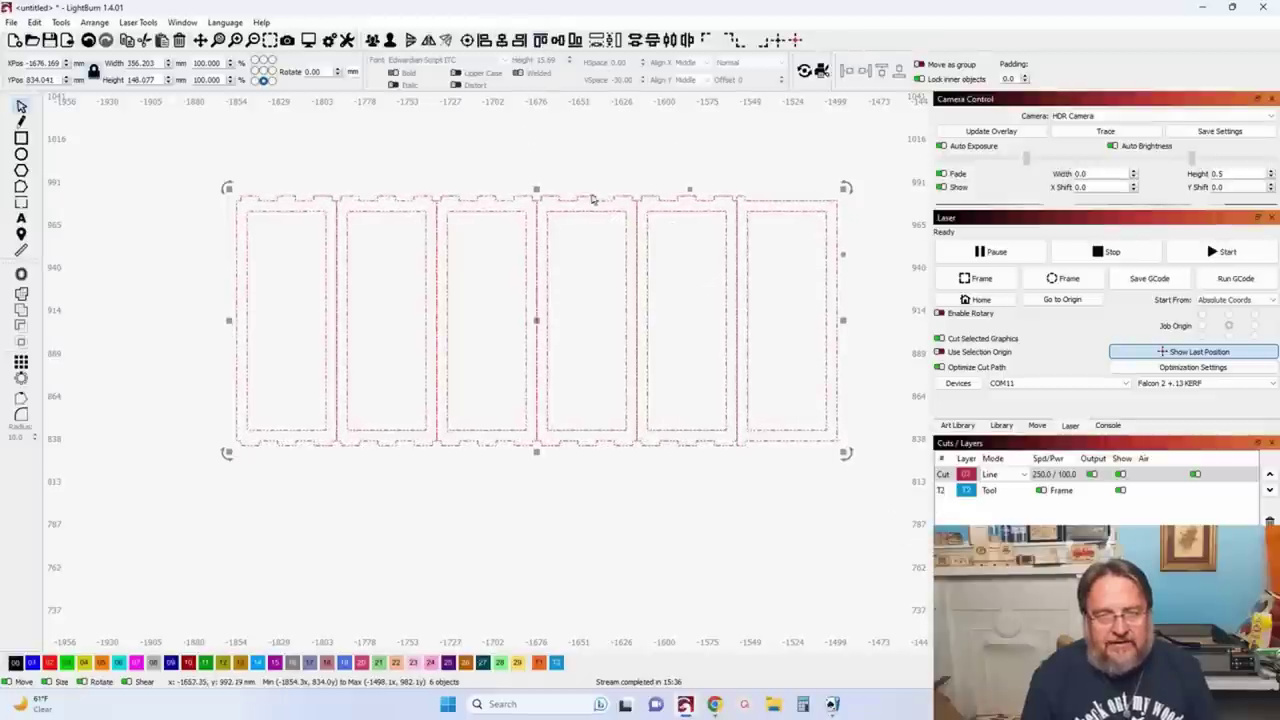
pyautogui.click(432, 151)
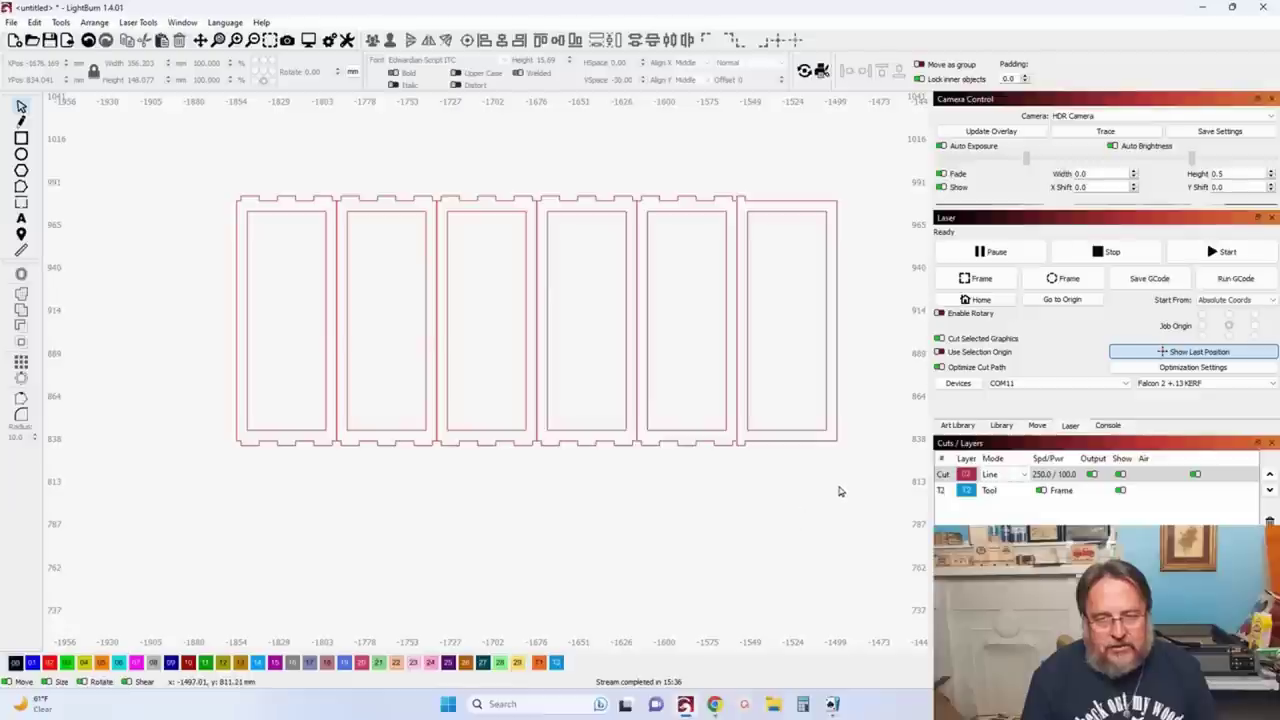
# Step: Select the six panels' inner rectangles one by one and group them
pyautogui.moveTo(839, 485); pyautogui.dragTo(250, 437)
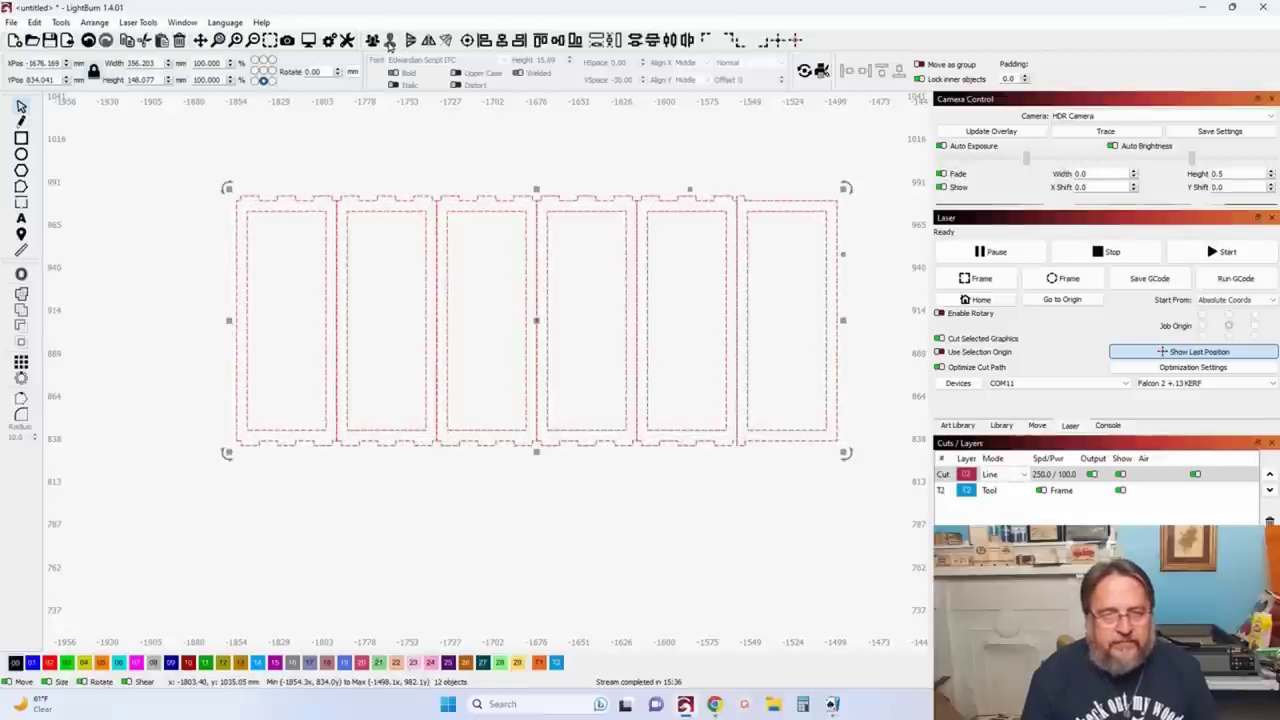
pyautogui.click(366, 112)
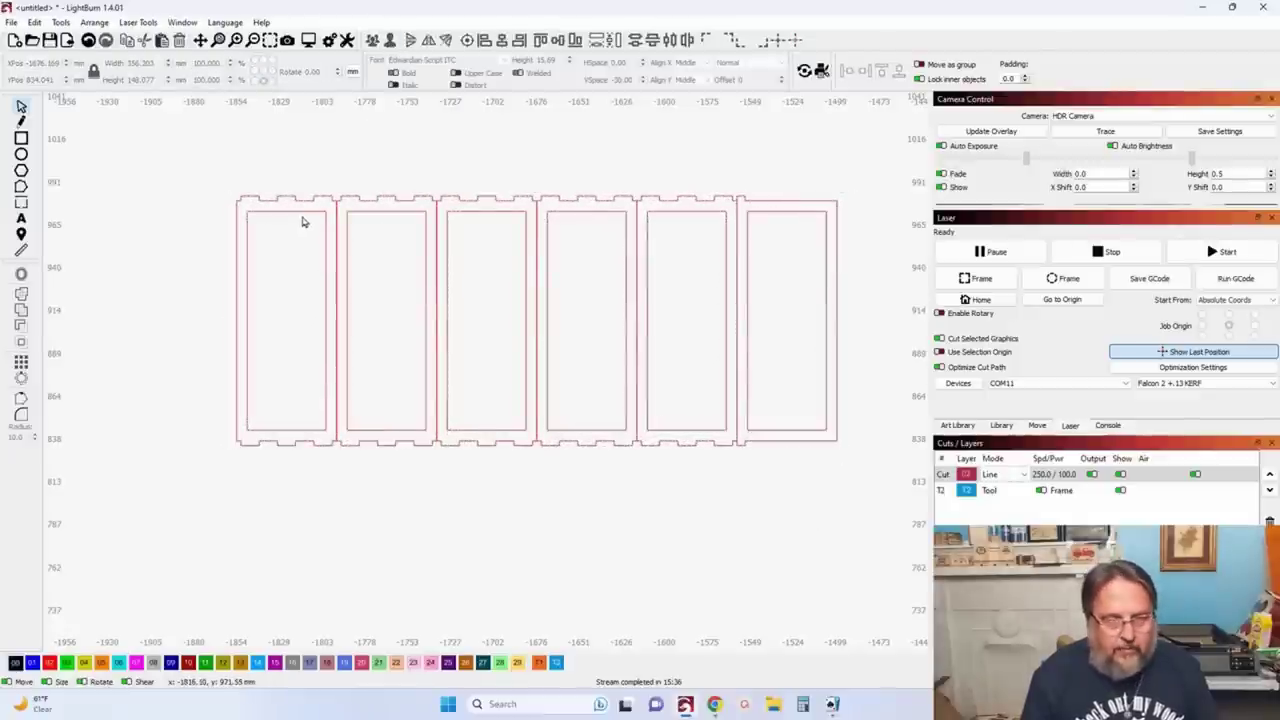
pyautogui.click(301, 211)
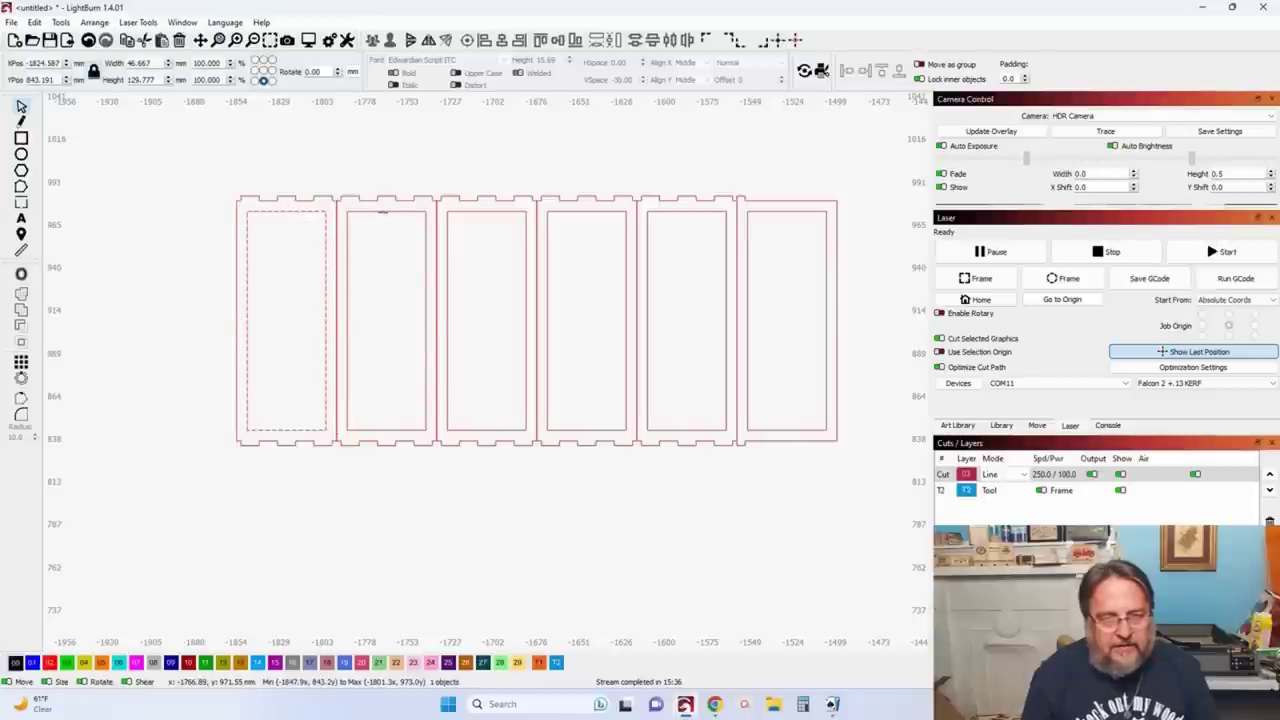
pyautogui.keyDown('shift'); pyautogui.click(383, 211); pyautogui.keyUp('shift')
pyautogui.keyDown('shift'); pyautogui.click(484, 211); pyautogui.keyUp('shift')
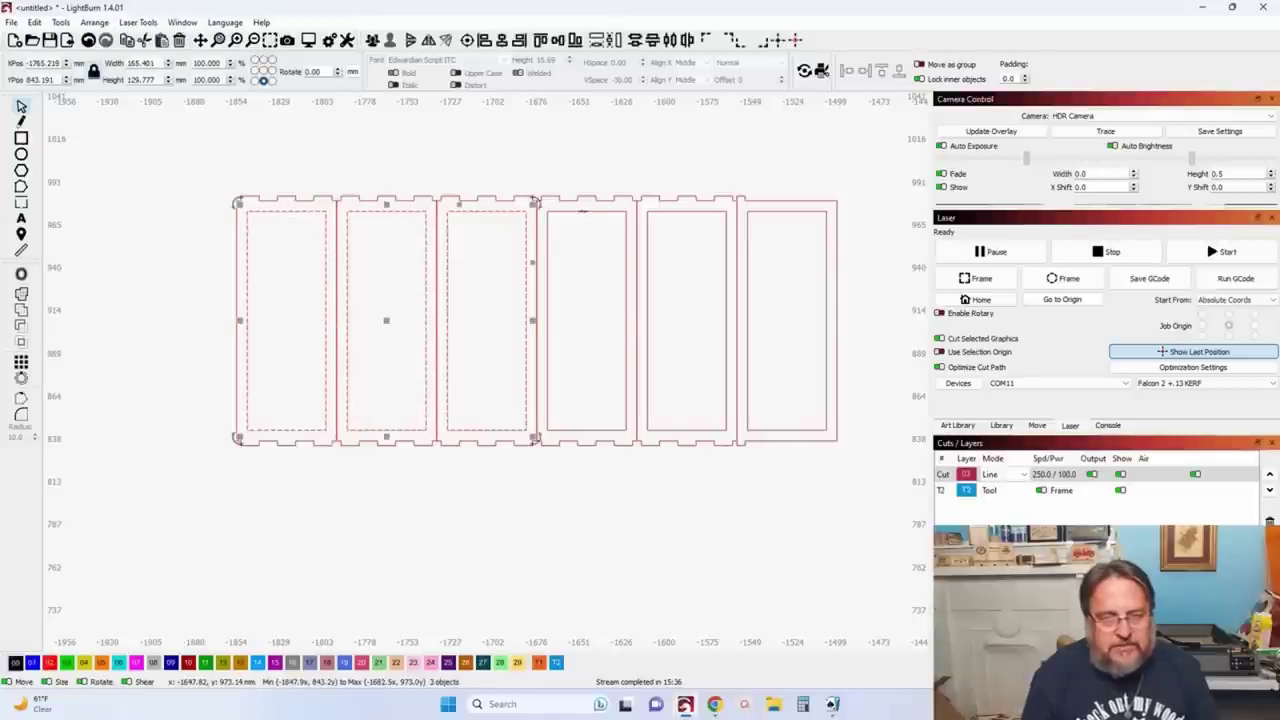
pyautogui.keyDown('shift'); pyautogui.click(583, 211); pyautogui.keyUp('shift')
pyautogui.keyDown('shift'); pyautogui.click(685, 222); pyautogui.keyUp('shift')
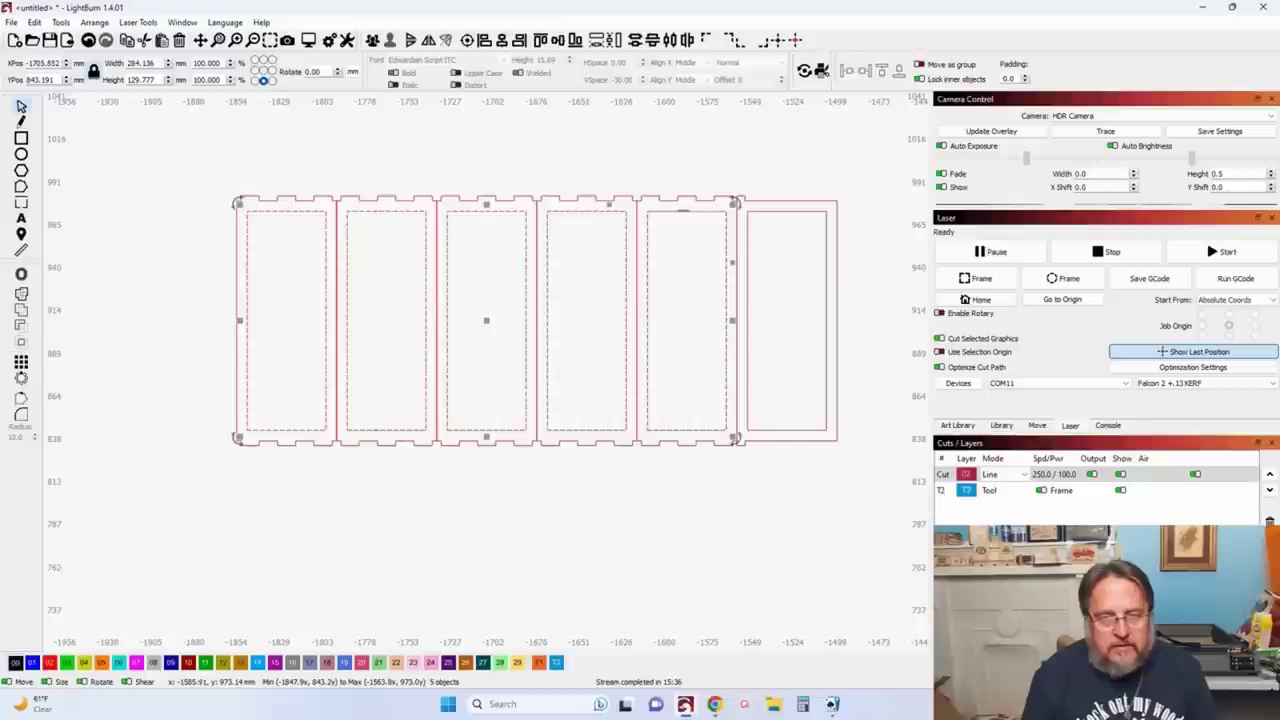
pyautogui.keyDown('shift'); pyautogui.click(780, 213); pyautogui.keyUp('shift')
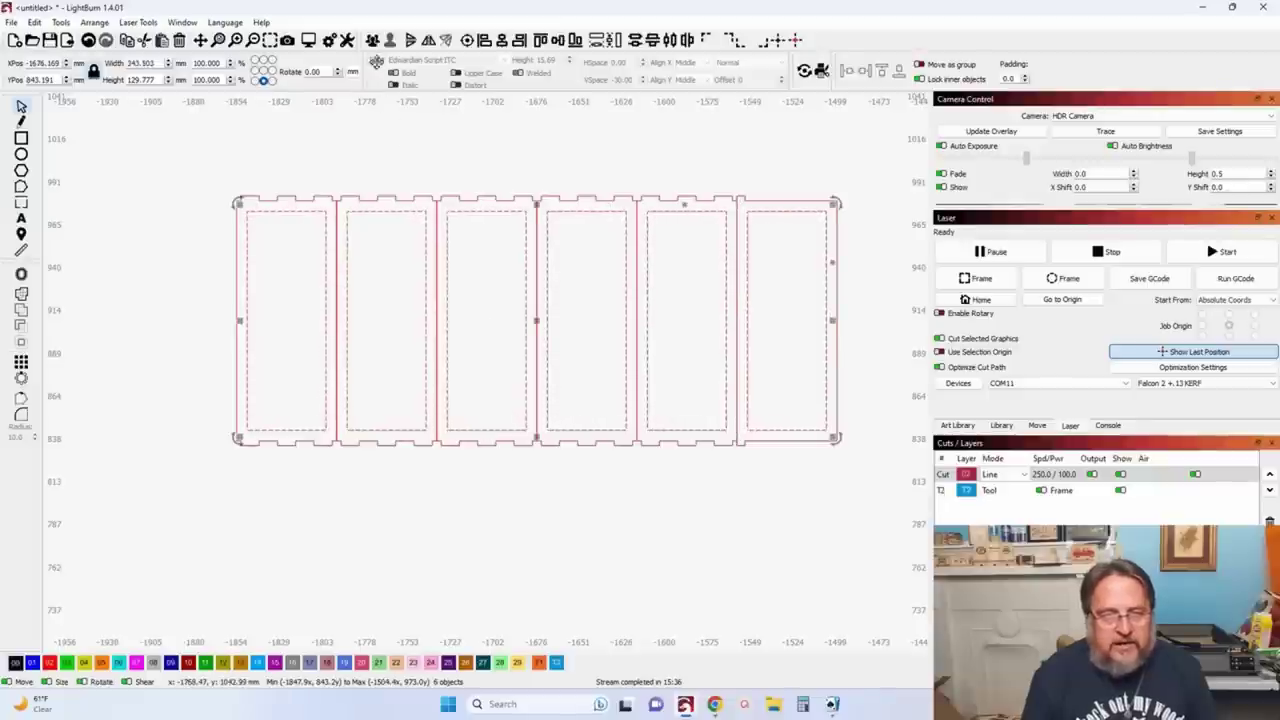
pyautogui.click(374, 42)
# Step: Drag the inner-rectangle group down-left clear of the panels and deselect it
pyautogui.scroll(-5, 408, 137)
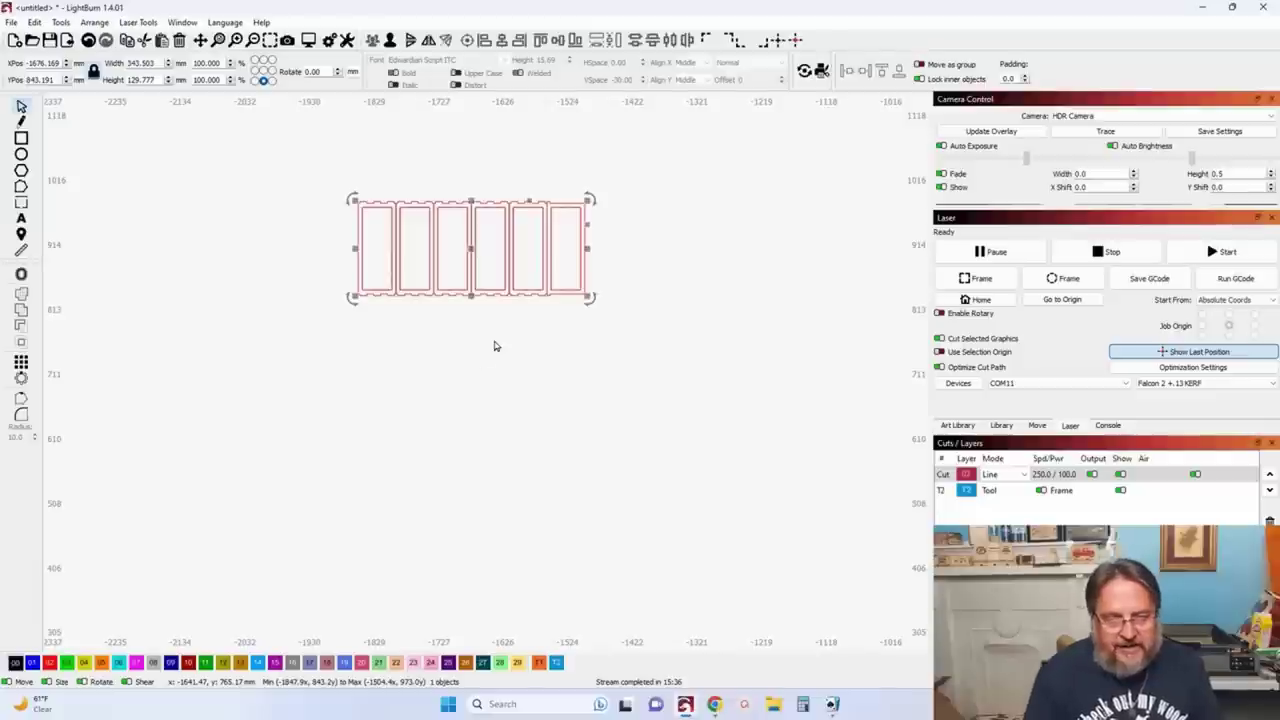
pyautogui.moveTo(468, 255); pyautogui.dragTo(155, 451)
pyautogui.scroll(-3, 155, 451)
pyautogui.scroll(-2, 155, 451)
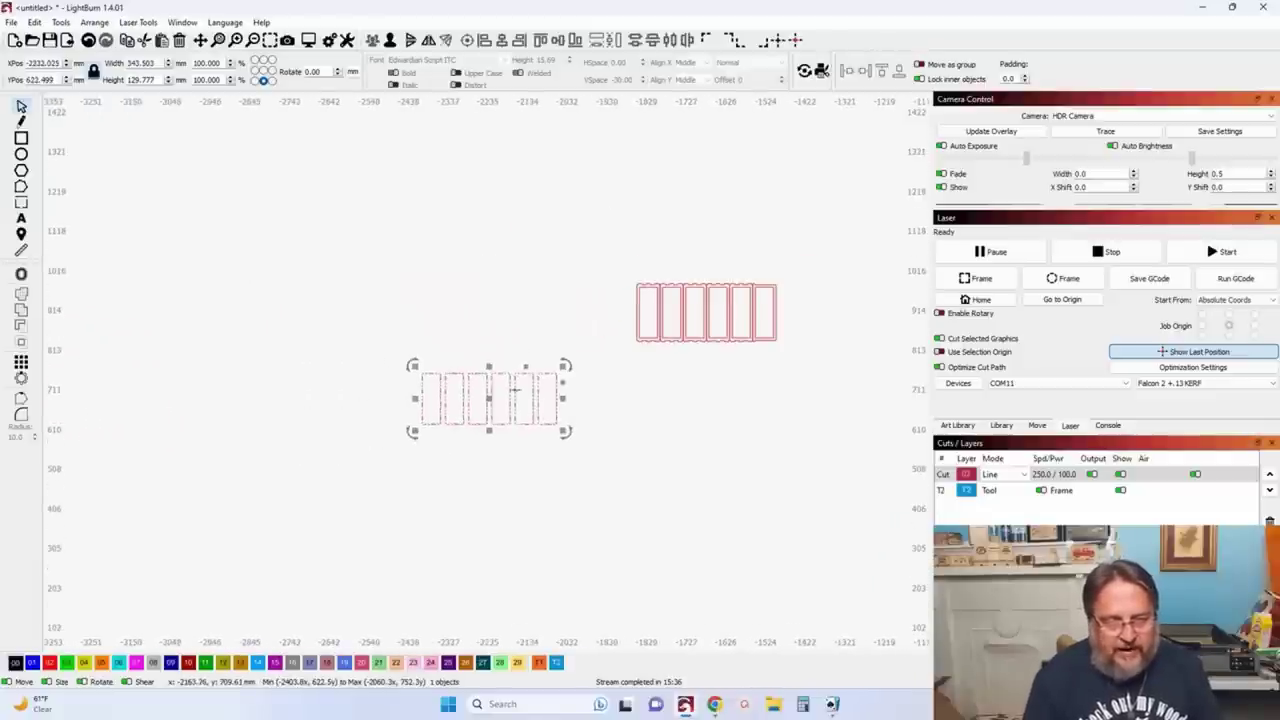
pyautogui.moveTo(491, 405); pyautogui.dragTo(366, 372)
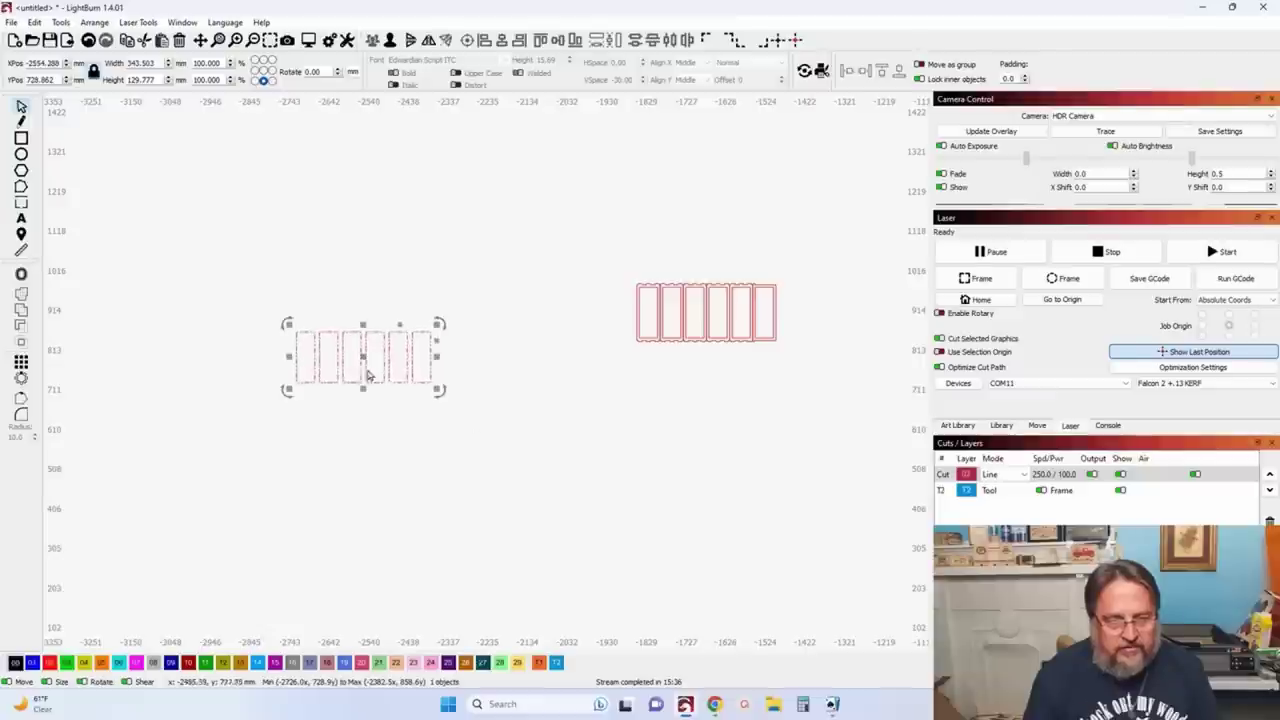
pyautogui.click(516, 472)
# Step: Switch over to the Chrome browser
pyautogui.moveTo(560, 483); pyautogui.dragTo(645, 481)
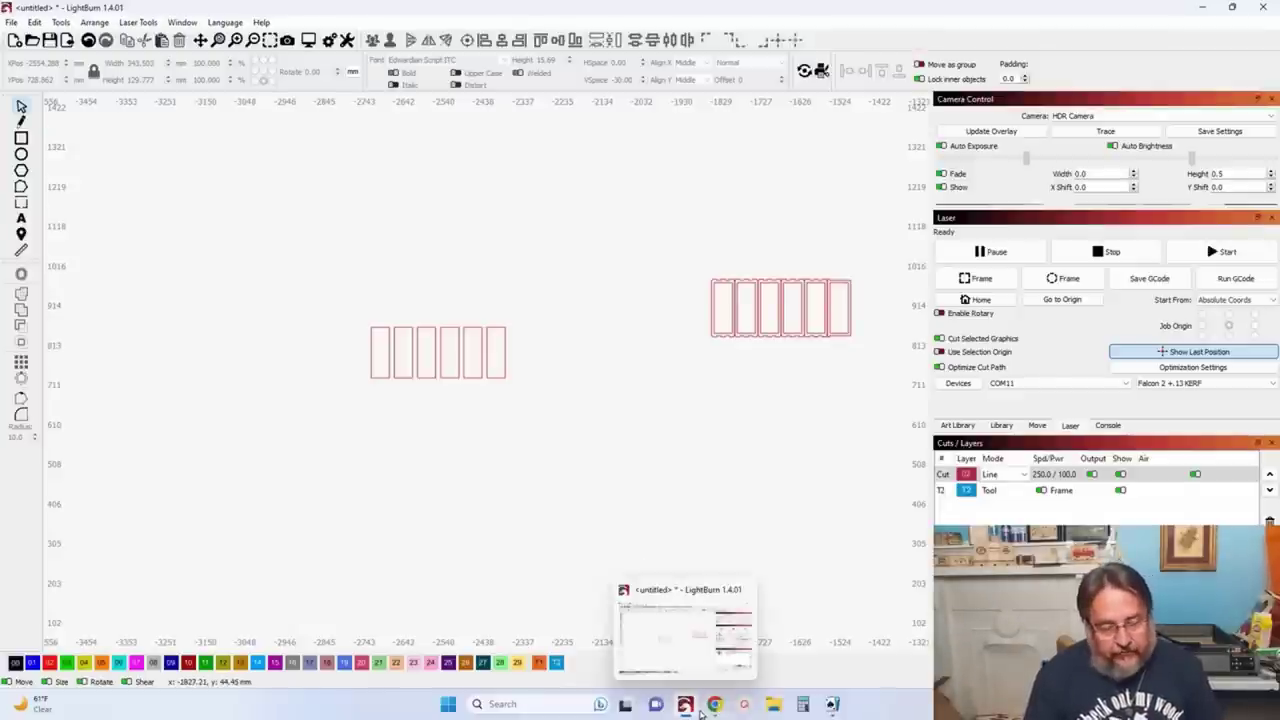
pyautogui.moveTo(706, 713)
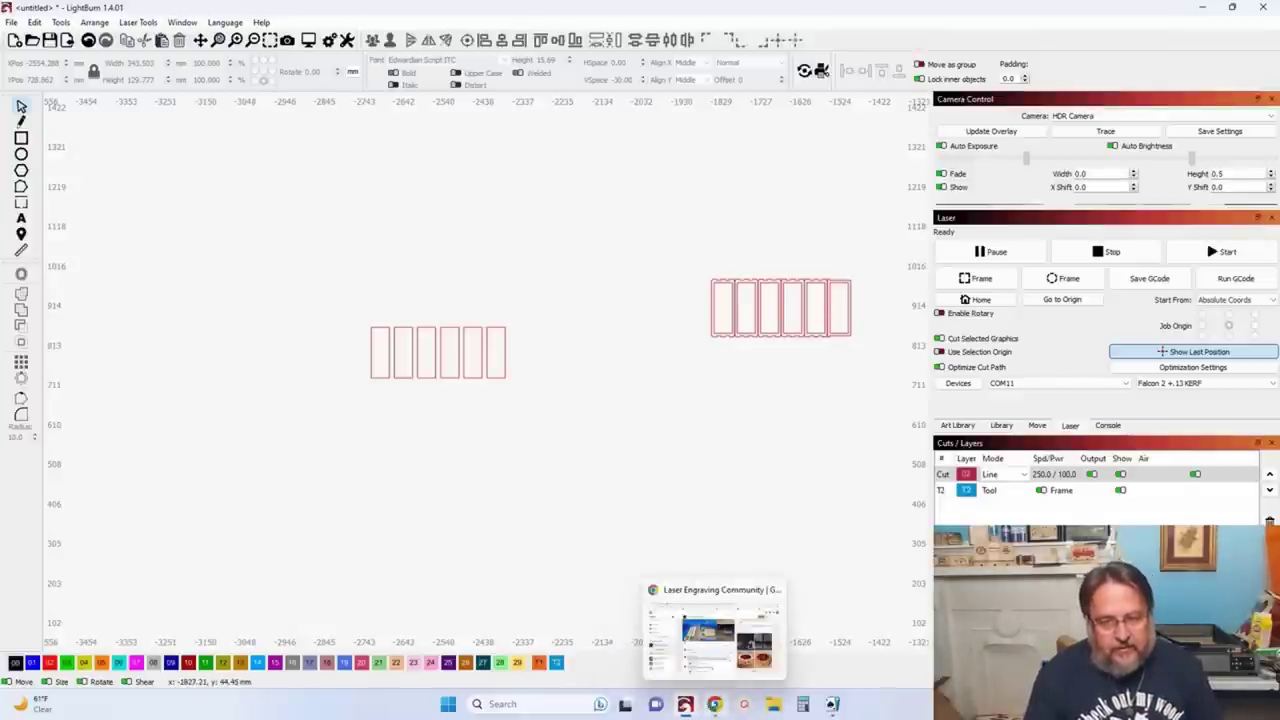
pyautogui.click(714, 704)
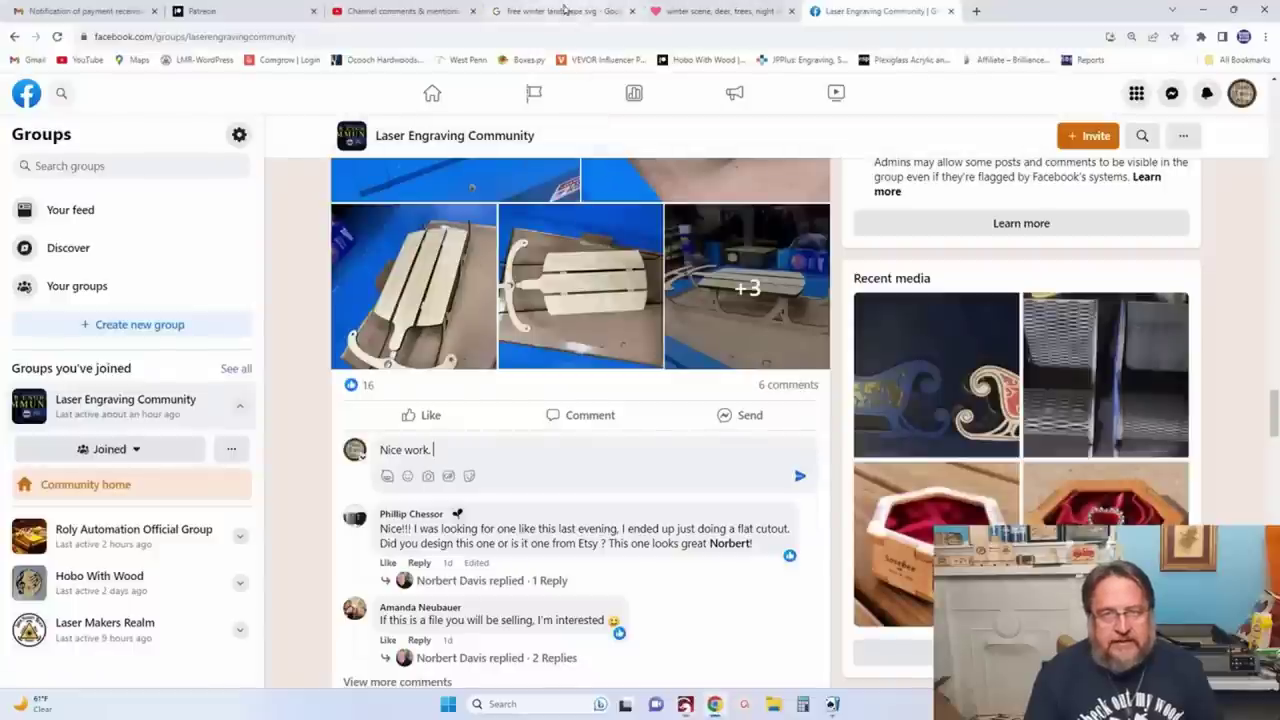
# Step: Browse the 'free winter landscape svg' results and the SvgHeart deer scene, then return to LightBurn
pyautogui.click(555, 13)
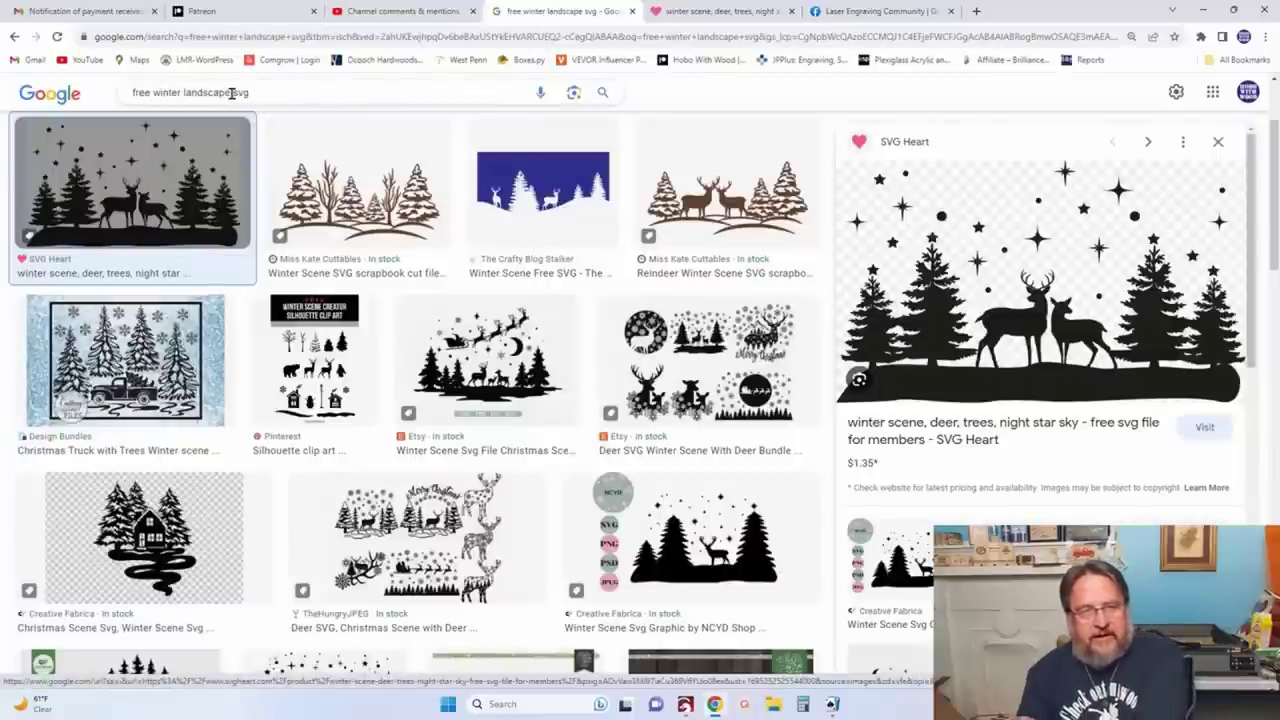
pyautogui.scroll(3, 238, 250)
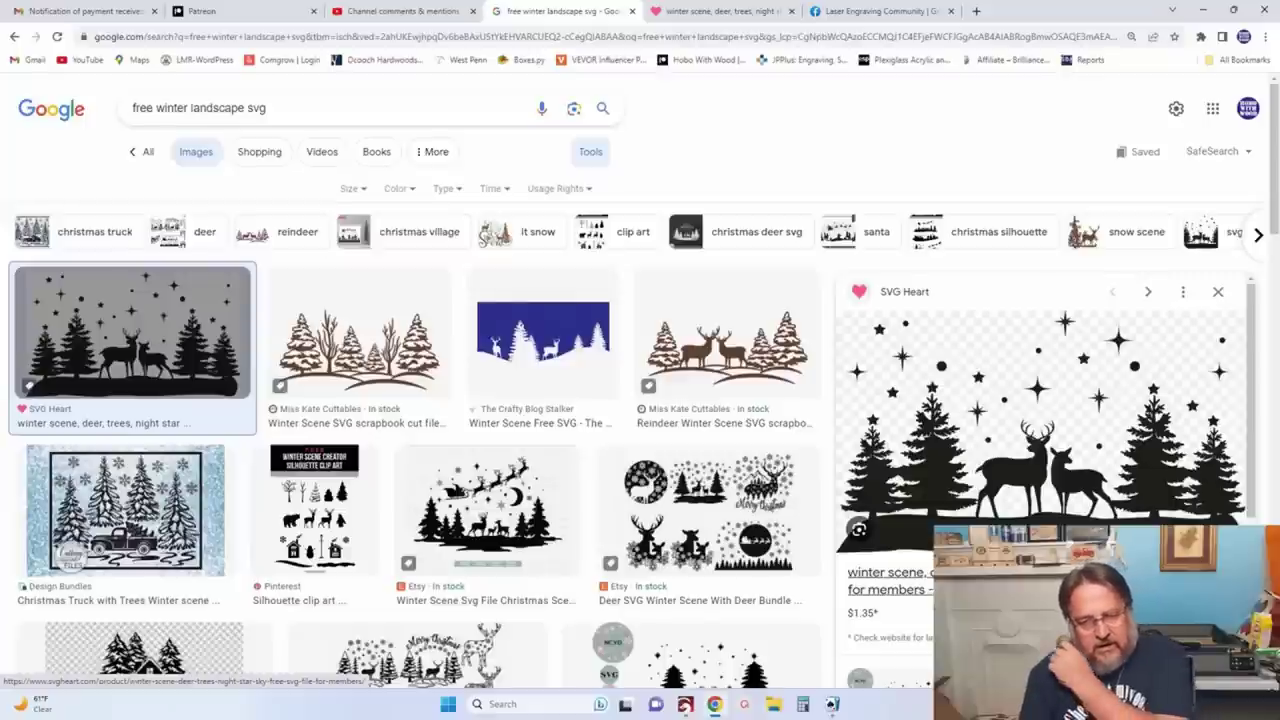
pyautogui.click(722, 10)
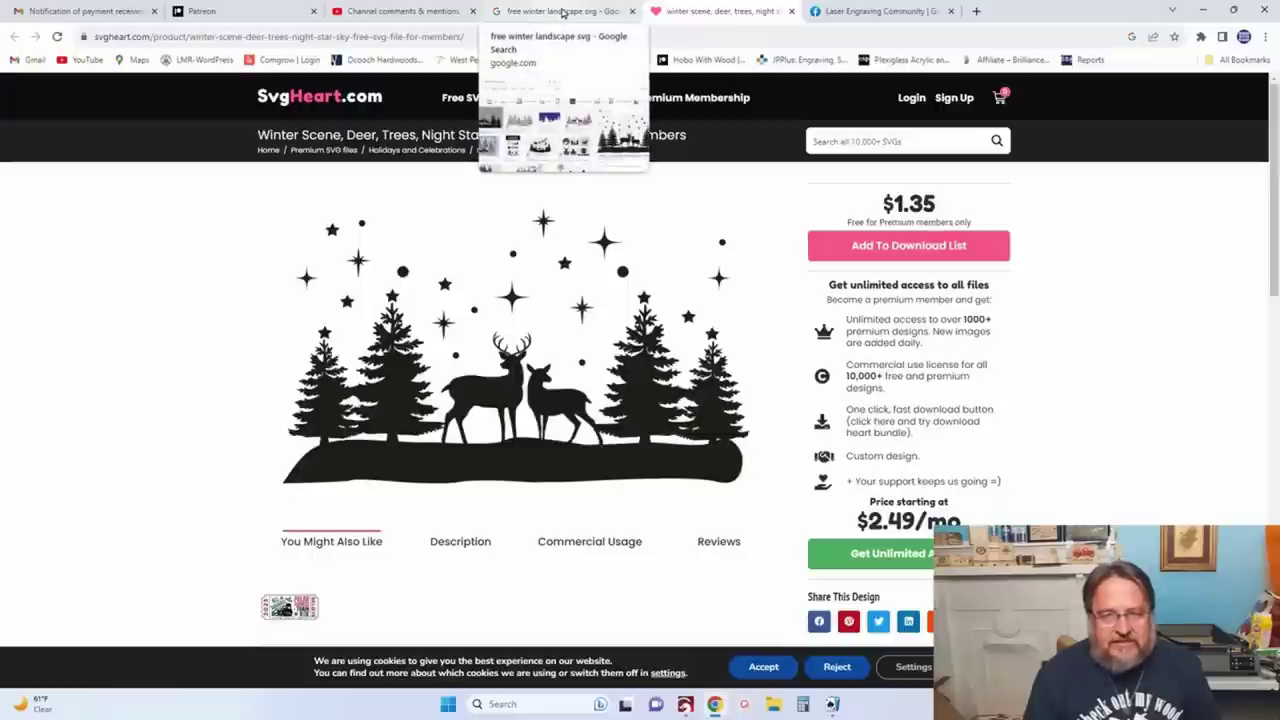
pyautogui.click(410, 18)
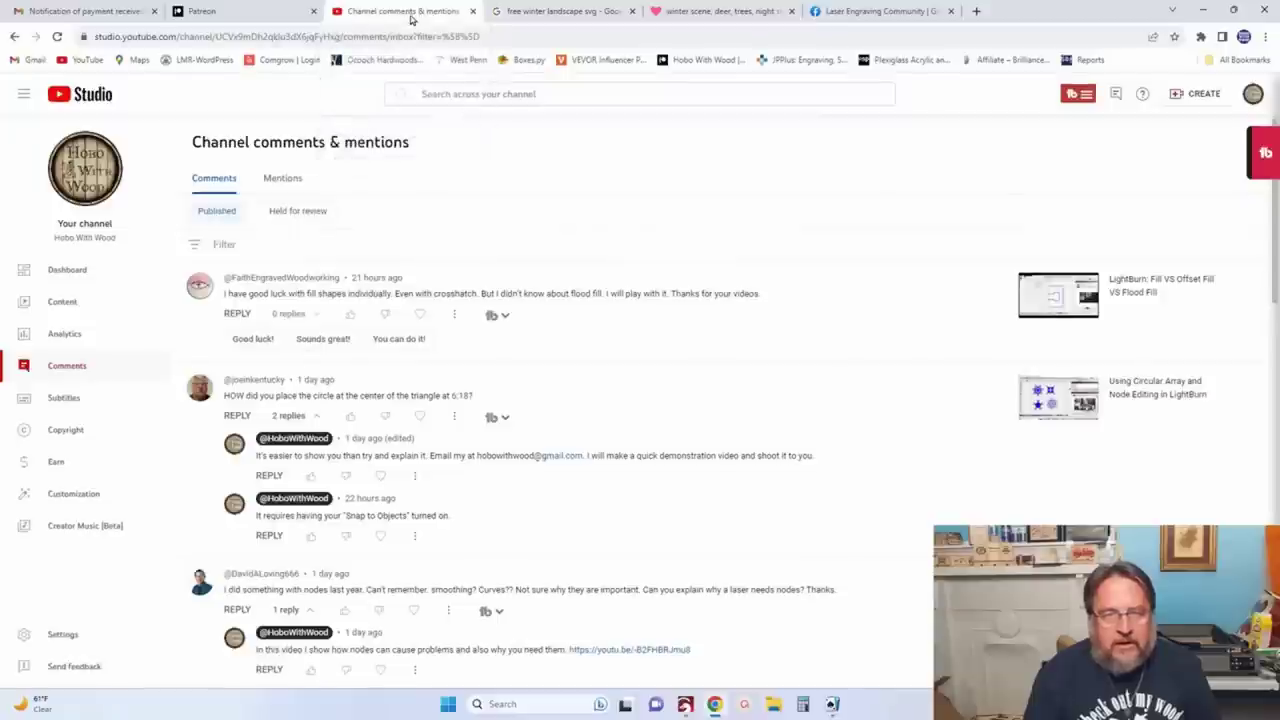
pyautogui.click(566, 14)
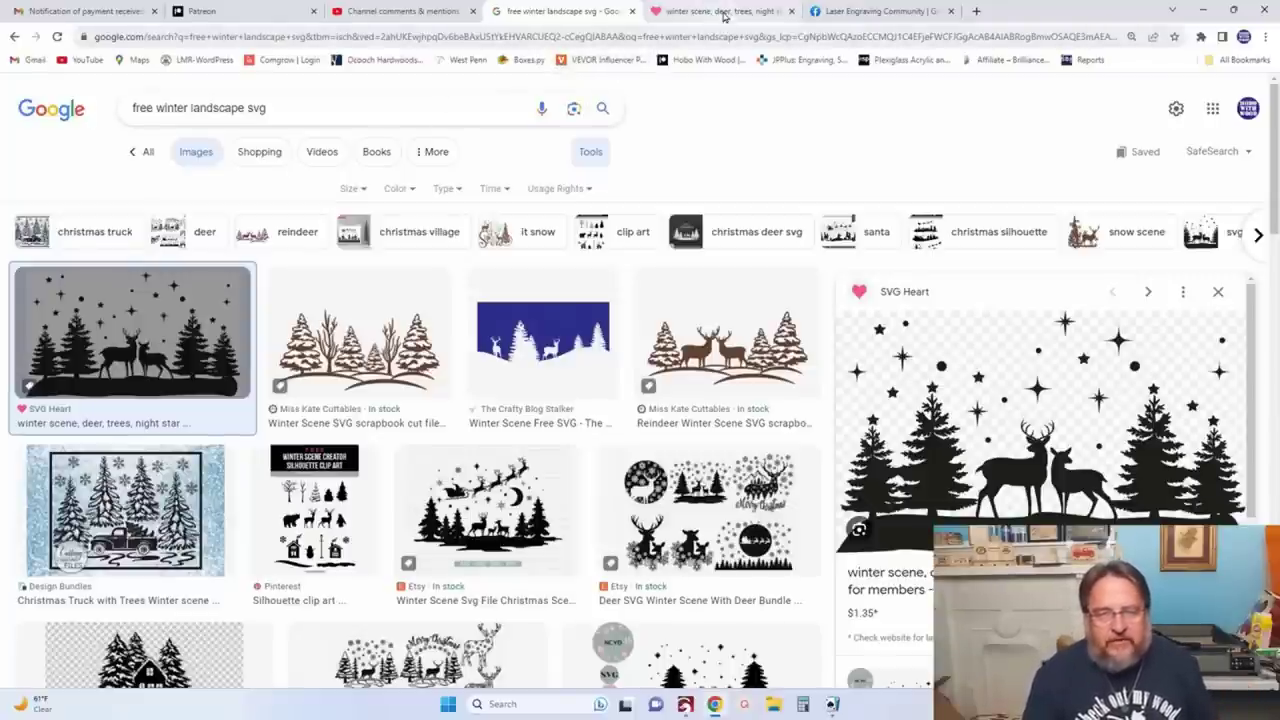
pyautogui.moveTo(724, 15)
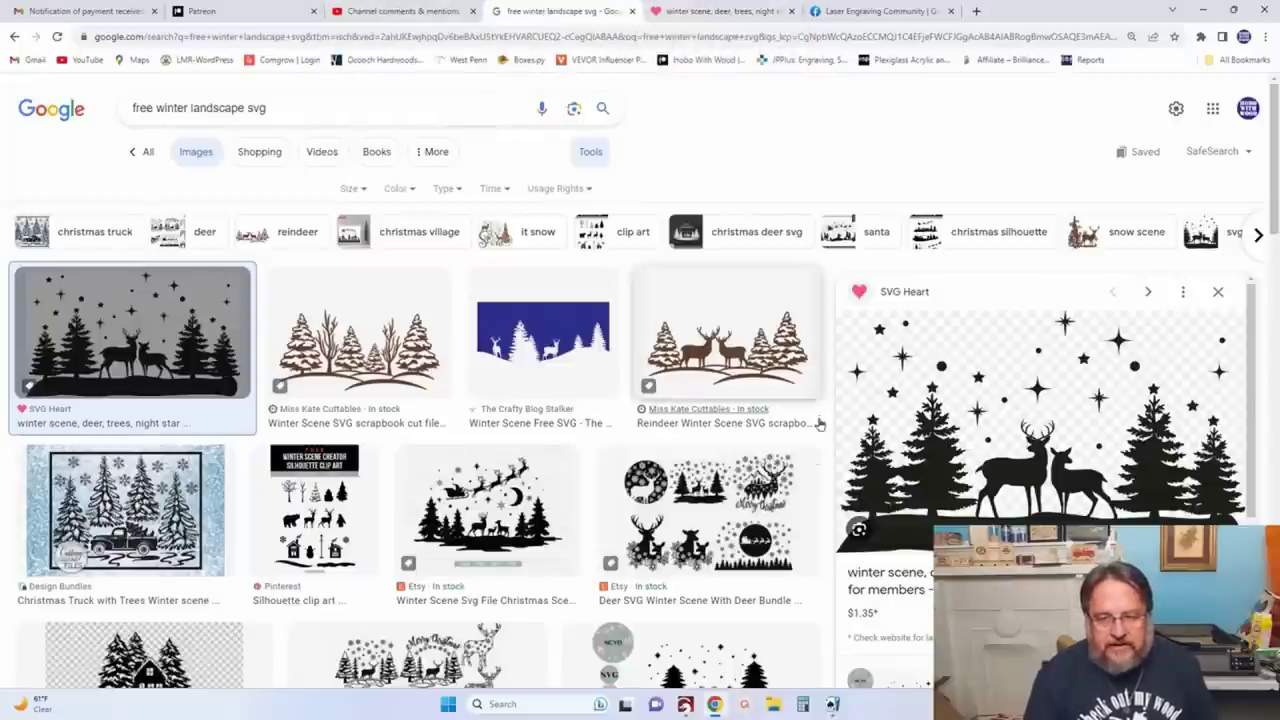
pyautogui.click(686, 705)
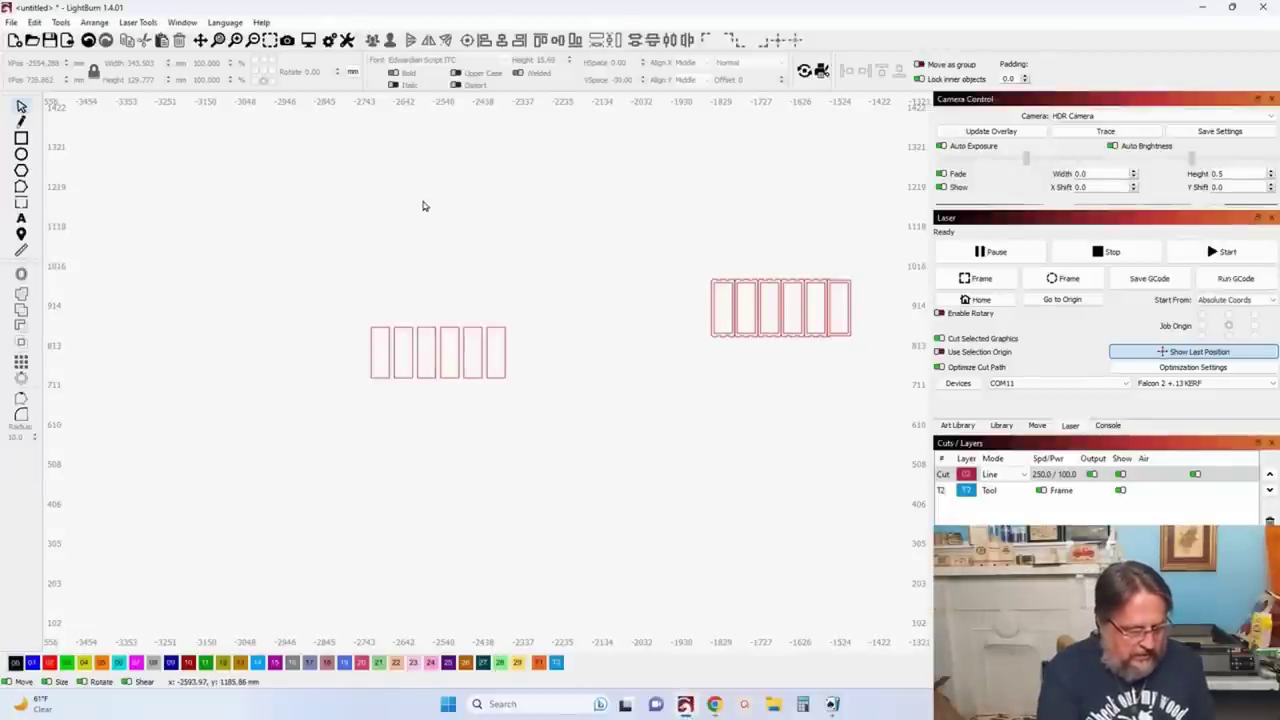
# Step: Paste the deer scene from clipboard history with Win+V and move it above the panels
pyautogui.press('super+v')
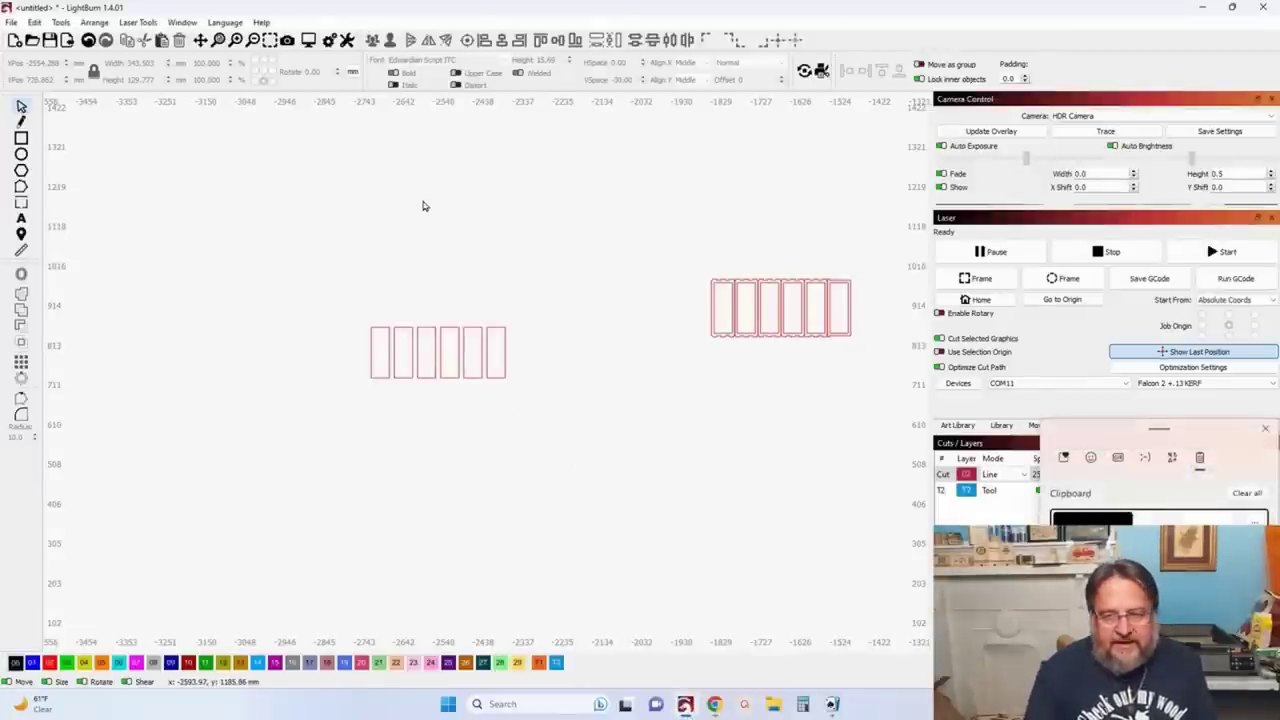
pyautogui.press('Return')
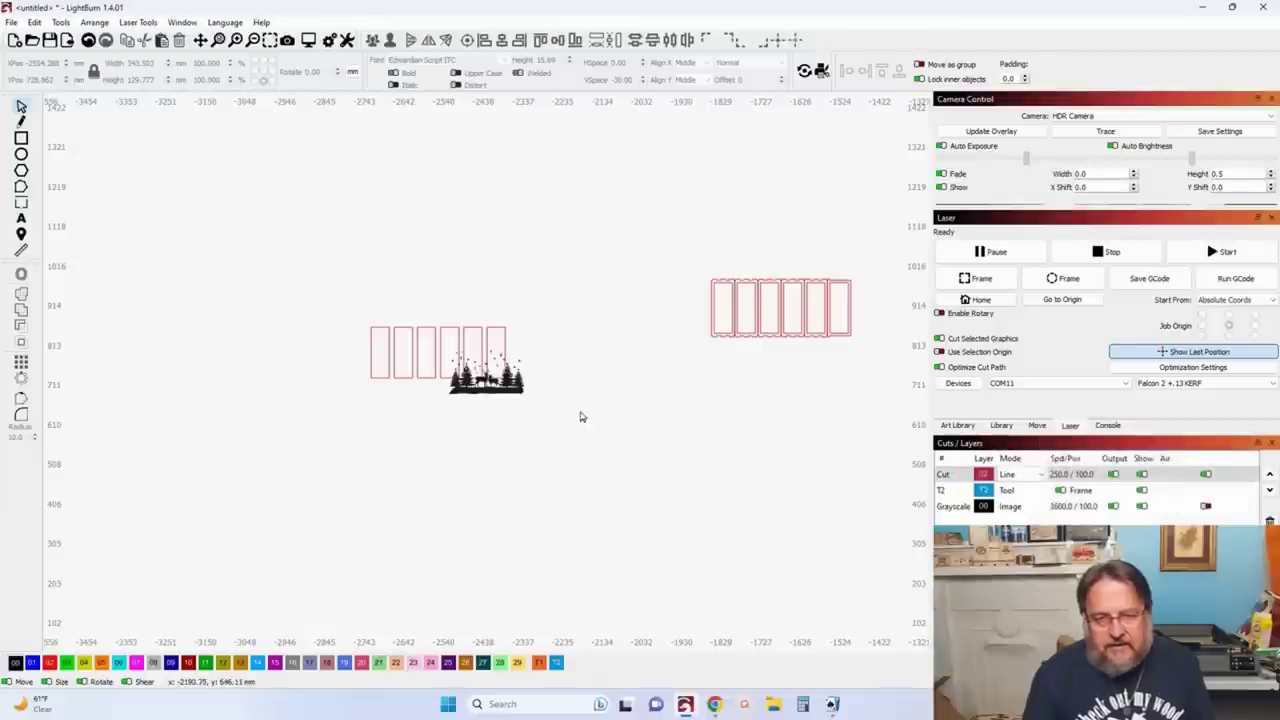
pyautogui.click(487, 382)
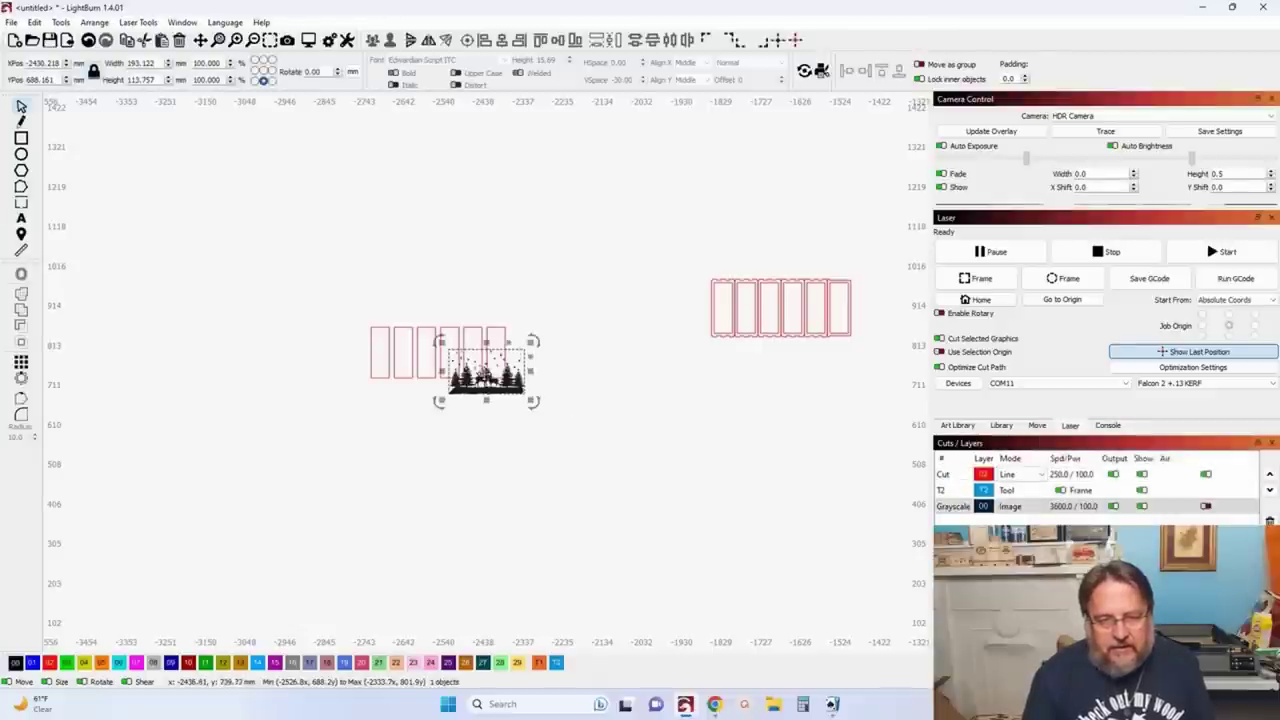
pyautogui.moveTo(487, 388); pyautogui.dragTo(452, 228)
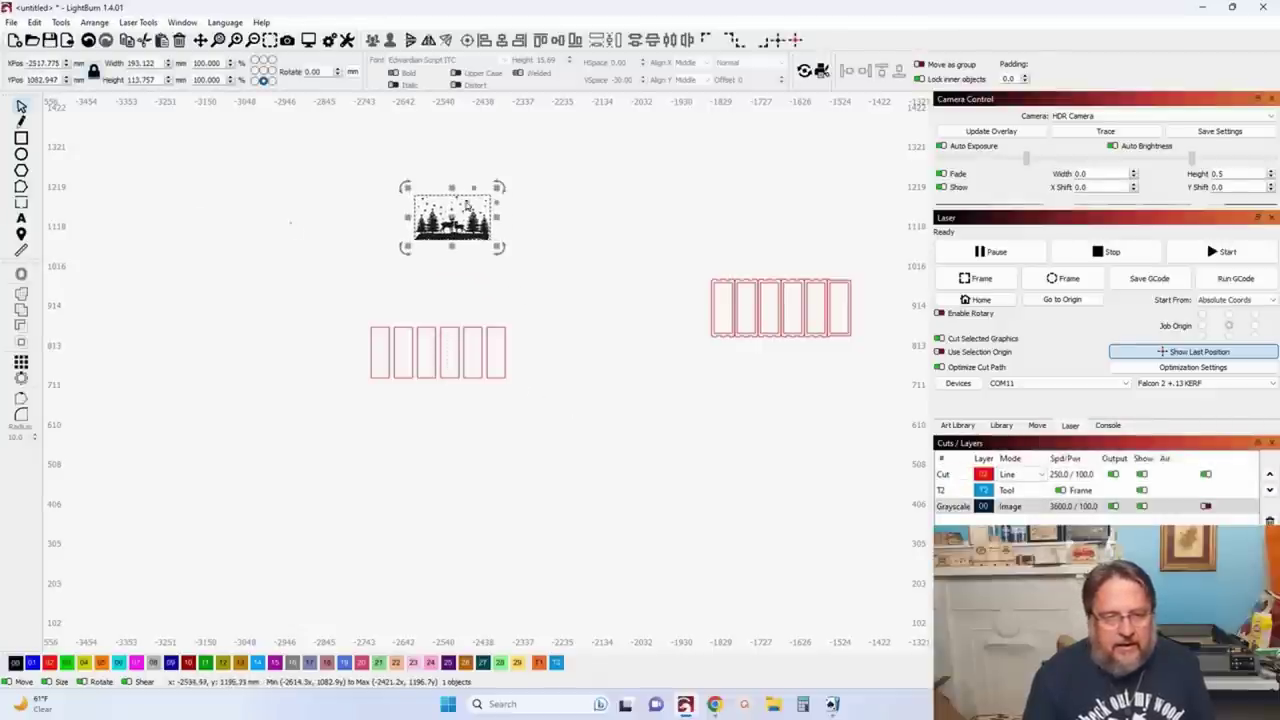
pyautogui.scroll(10, 452, 222)
pyautogui.scroll(-3, 560, 262)
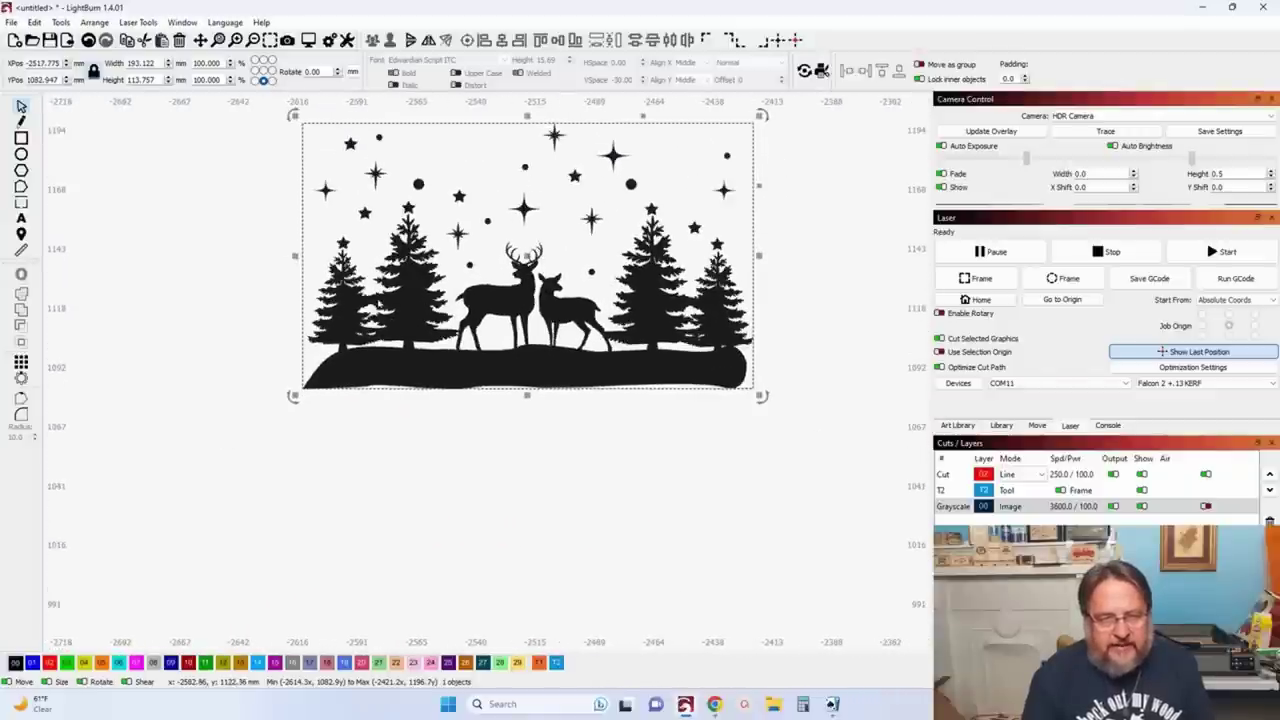
# Step: Trace the deer image into vector outlines and assign them to the red Cut layer
pyautogui.rightClick(414, 300)
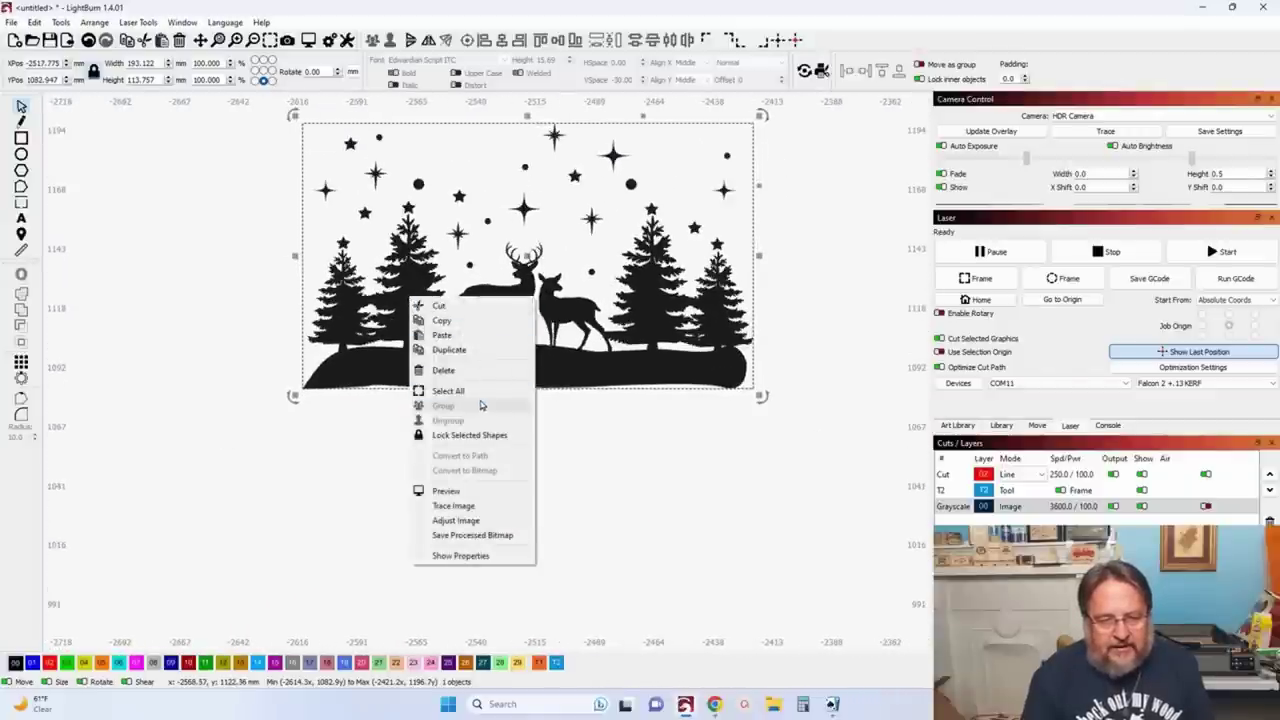
pyautogui.click(458, 505)
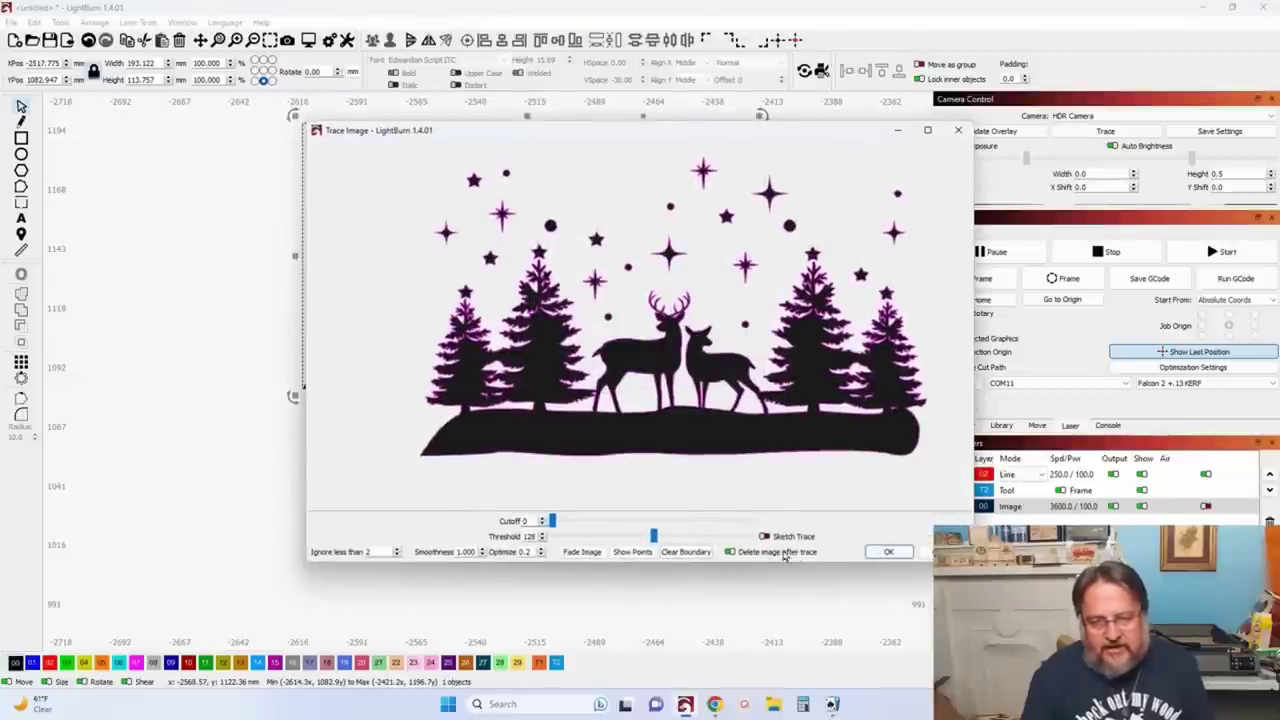
pyautogui.click(888, 553)
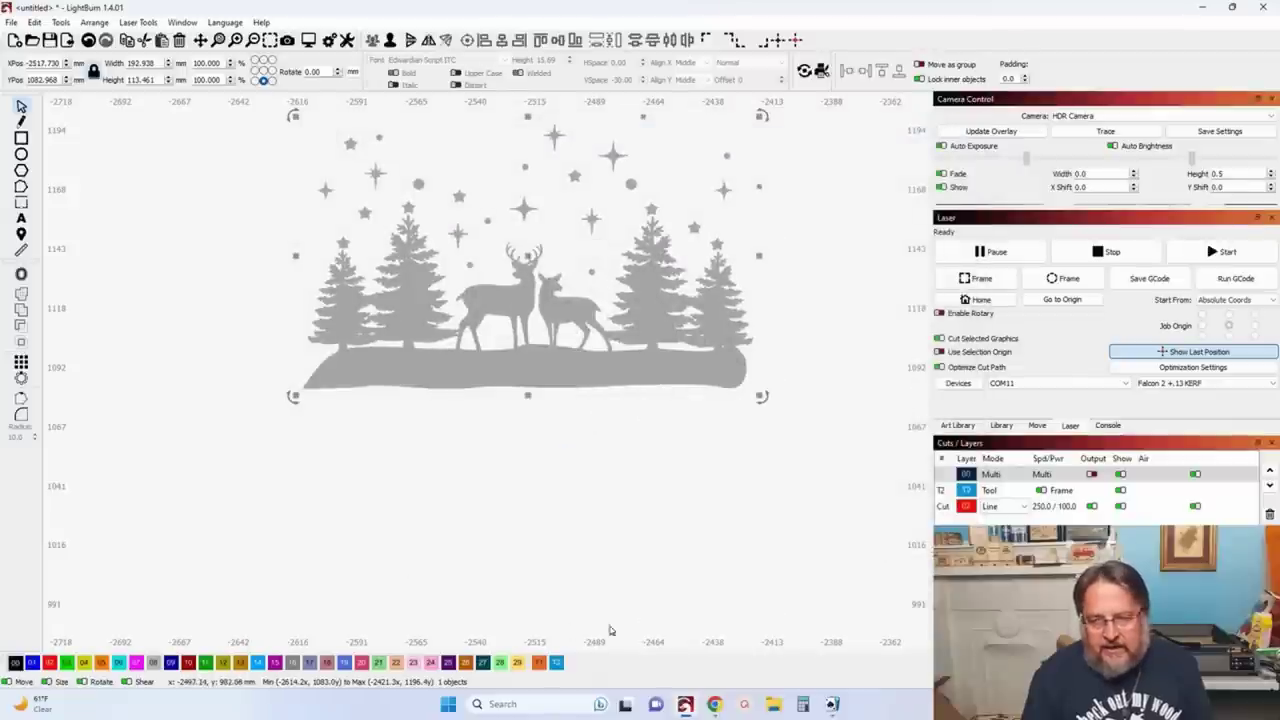
pyautogui.click(1091, 474)
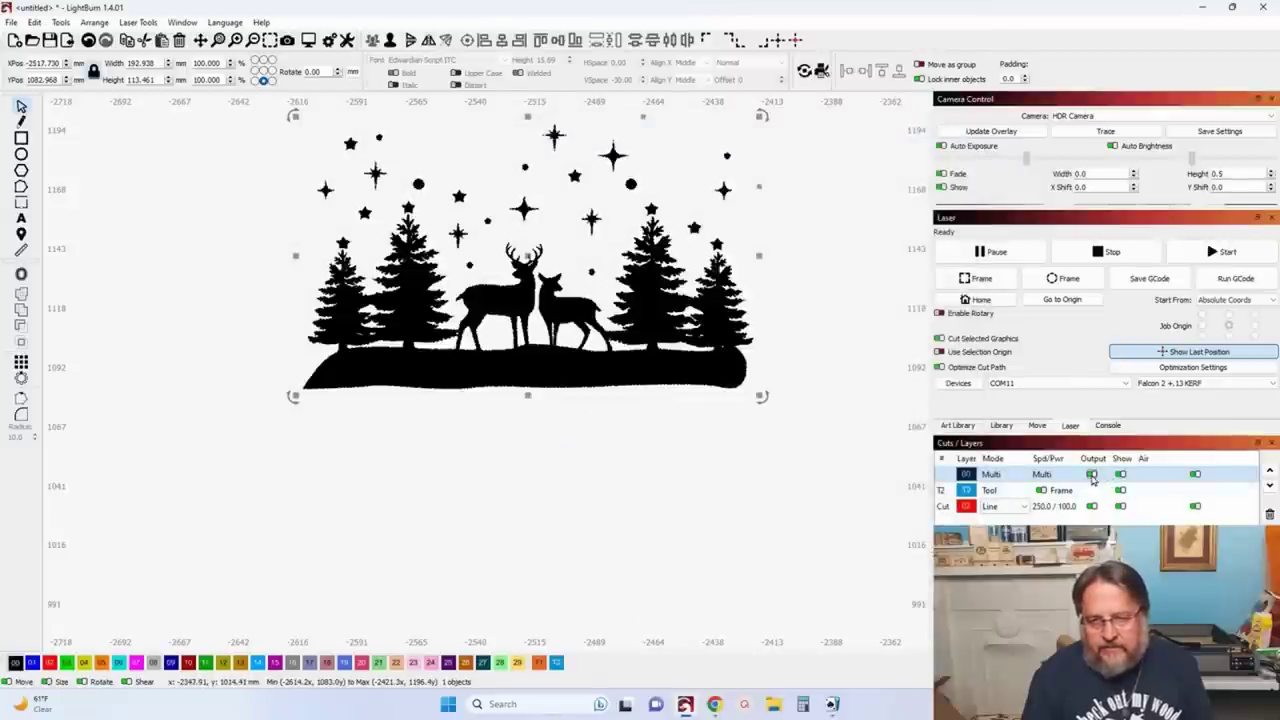
pyautogui.click(49, 662)
pyautogui.scroll(-3, 423, 517)
pyautogui.moveTo(423, 517); pyautogui.dragTo(439, 568)
# Step: Centre the traced deer artwork over the six rectangles
pyautogui.scroll(3, 486, 523)
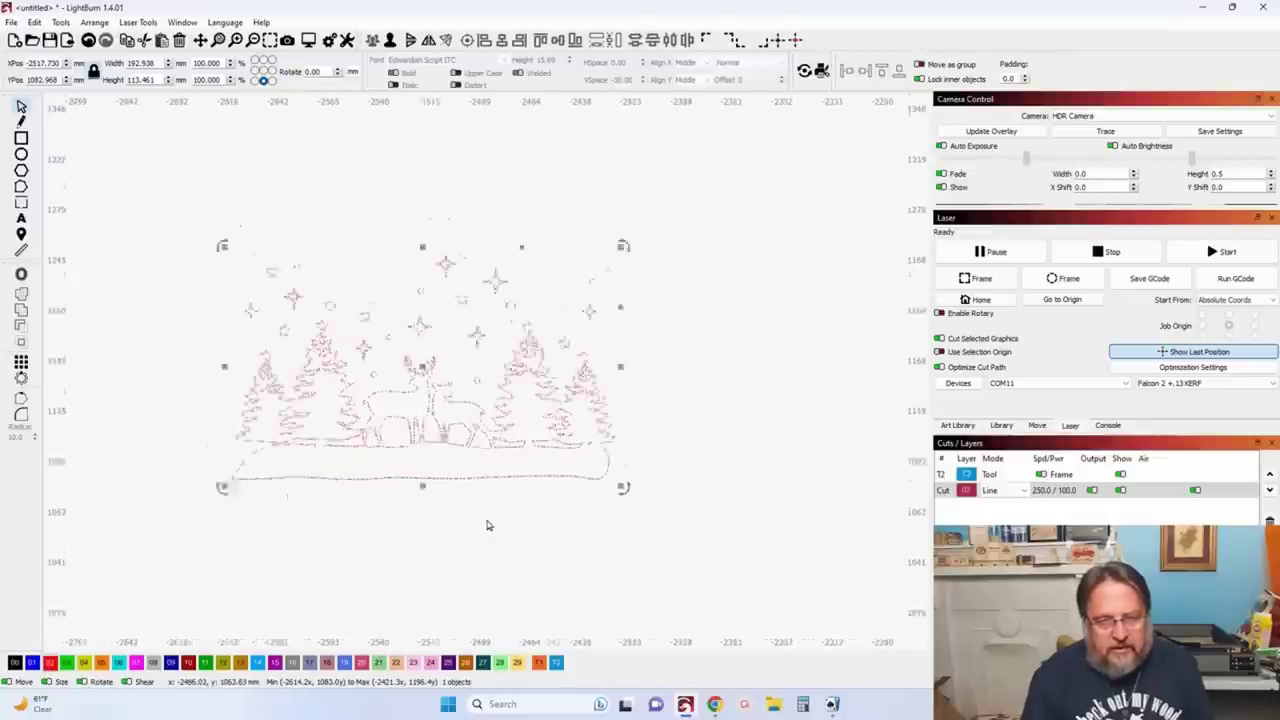
pyautogui.scroll(-3, 463, 517)
pyautogui.scroll(-3, 484, 489)
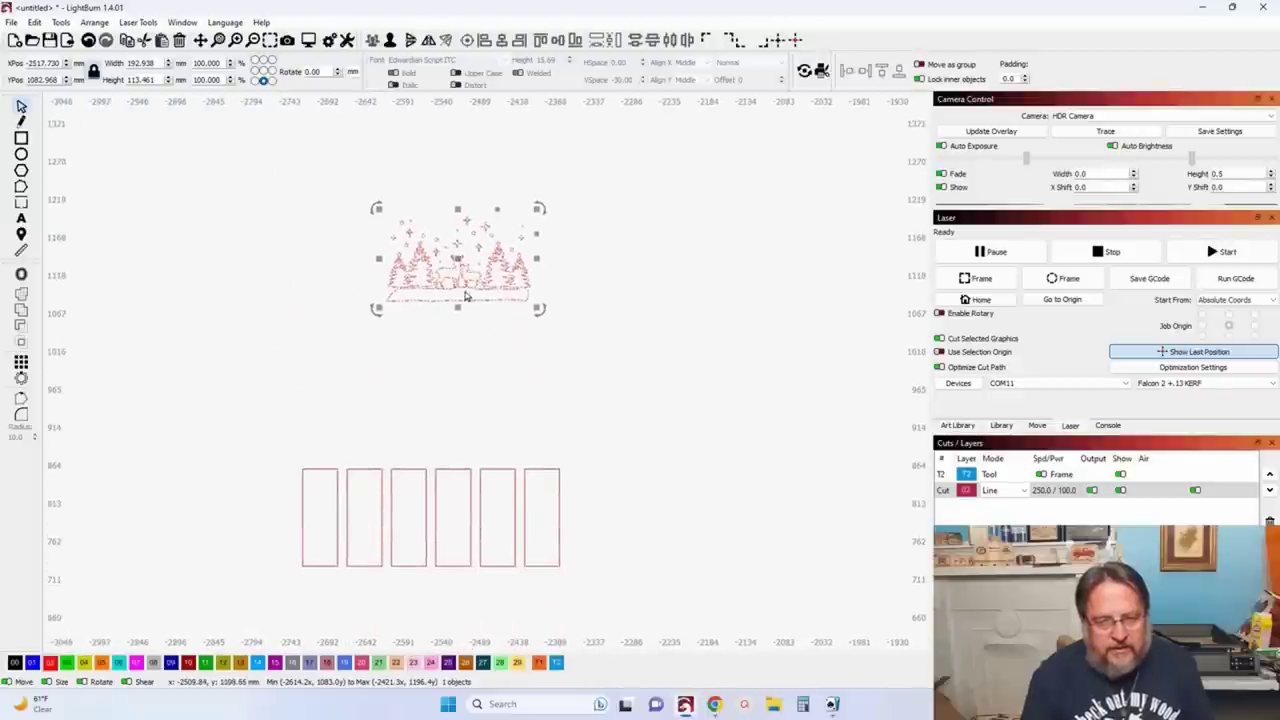
pyautogui.click(450, 469)
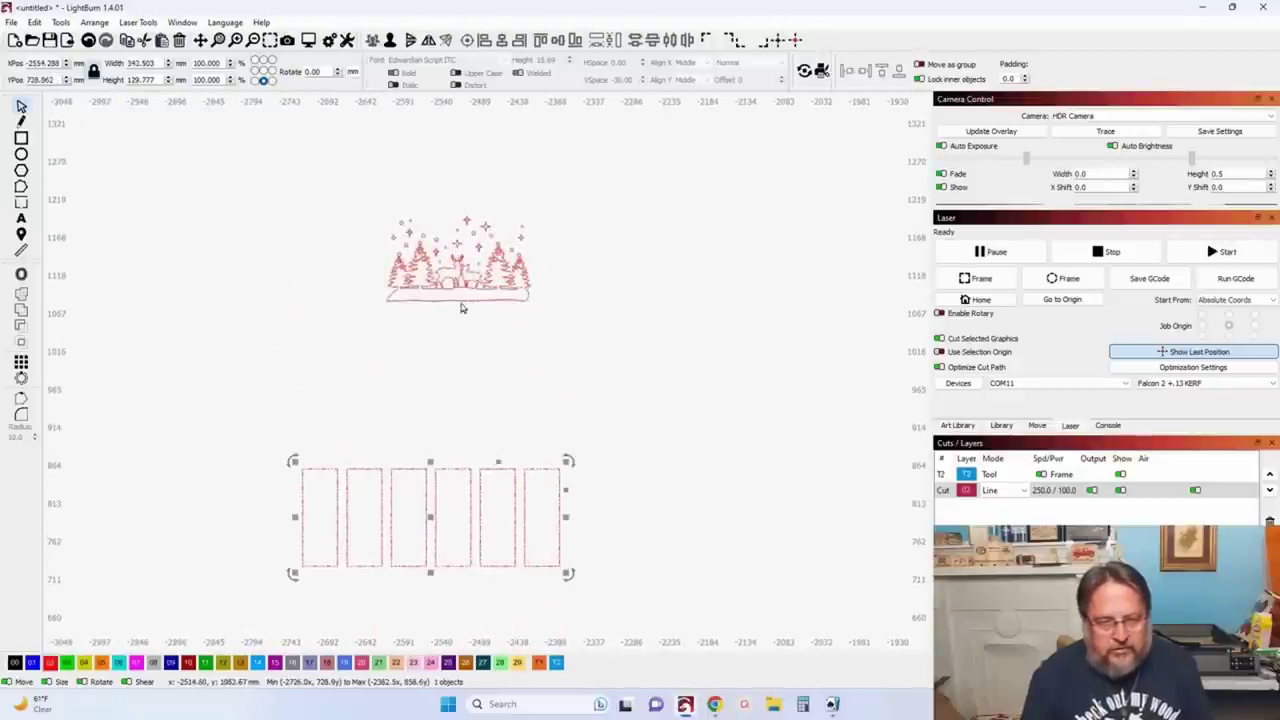
pyautogui.moveTo(560, 331); pyautogui.dragTo(336, 196)
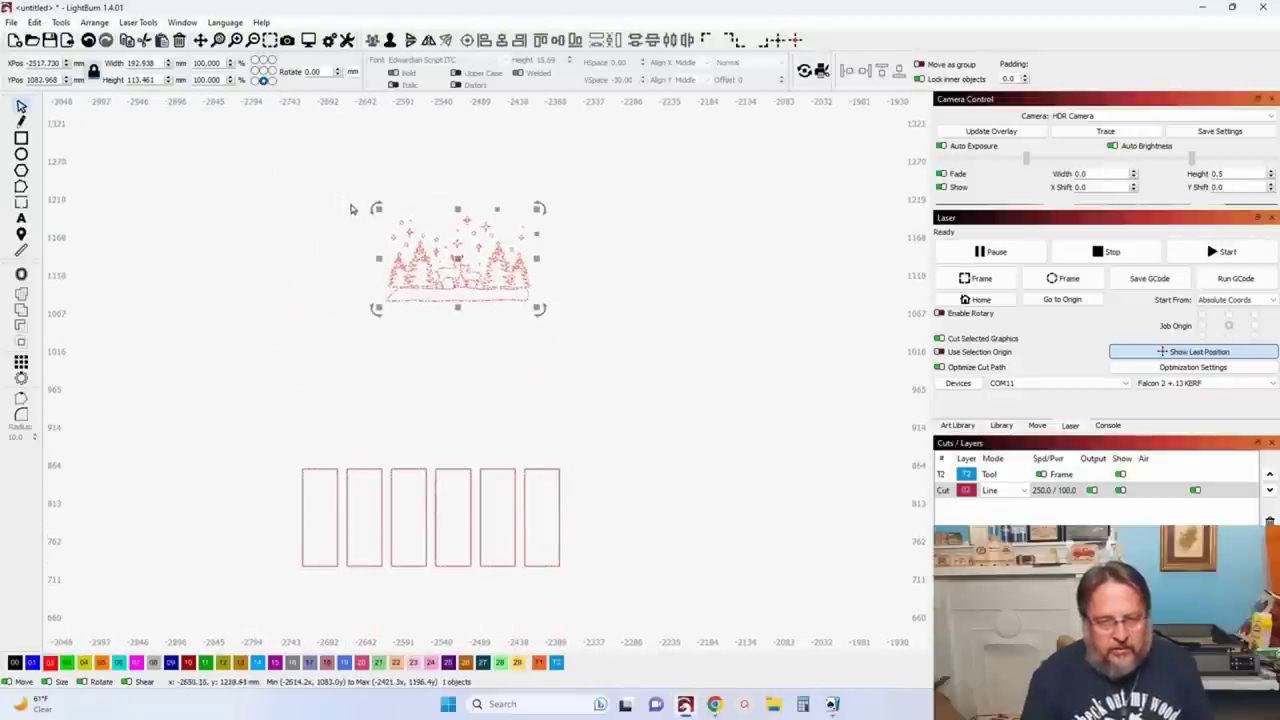
pyautogui.keyDown('shift'); pyautogui.click(437, 468); pyautogui.keyUp('shift')
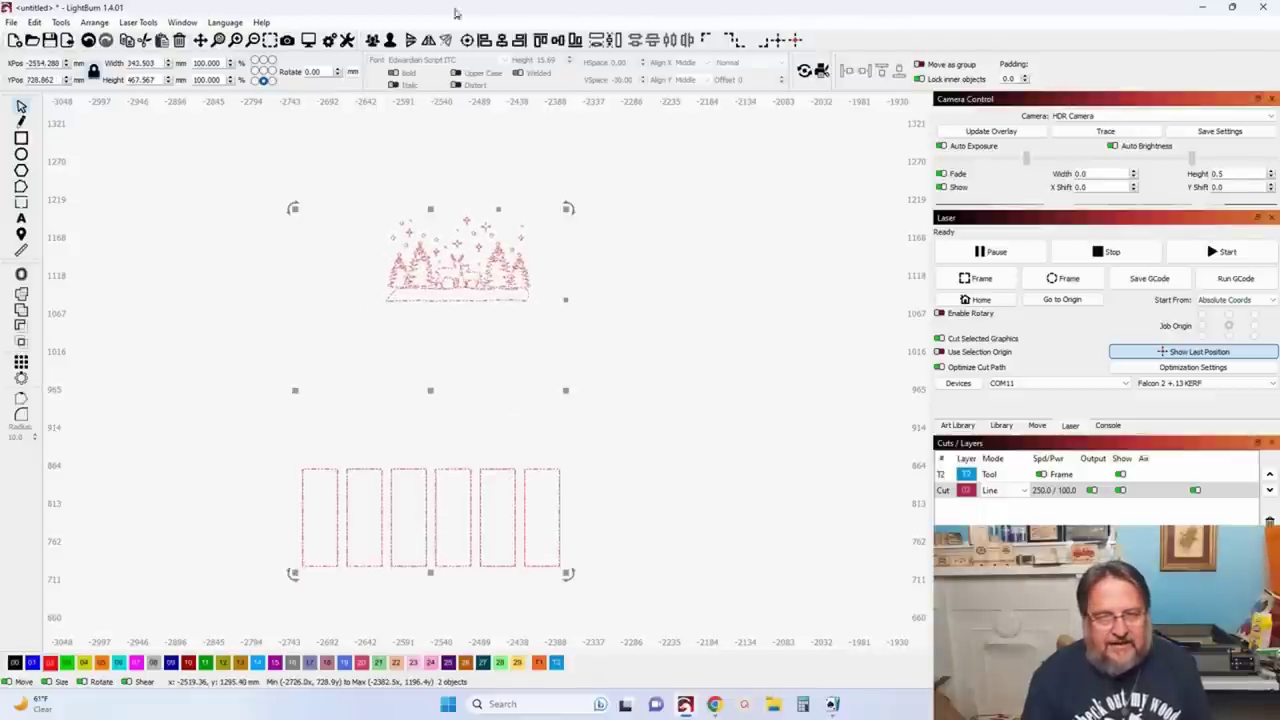
pyautogui.click(467, 40)
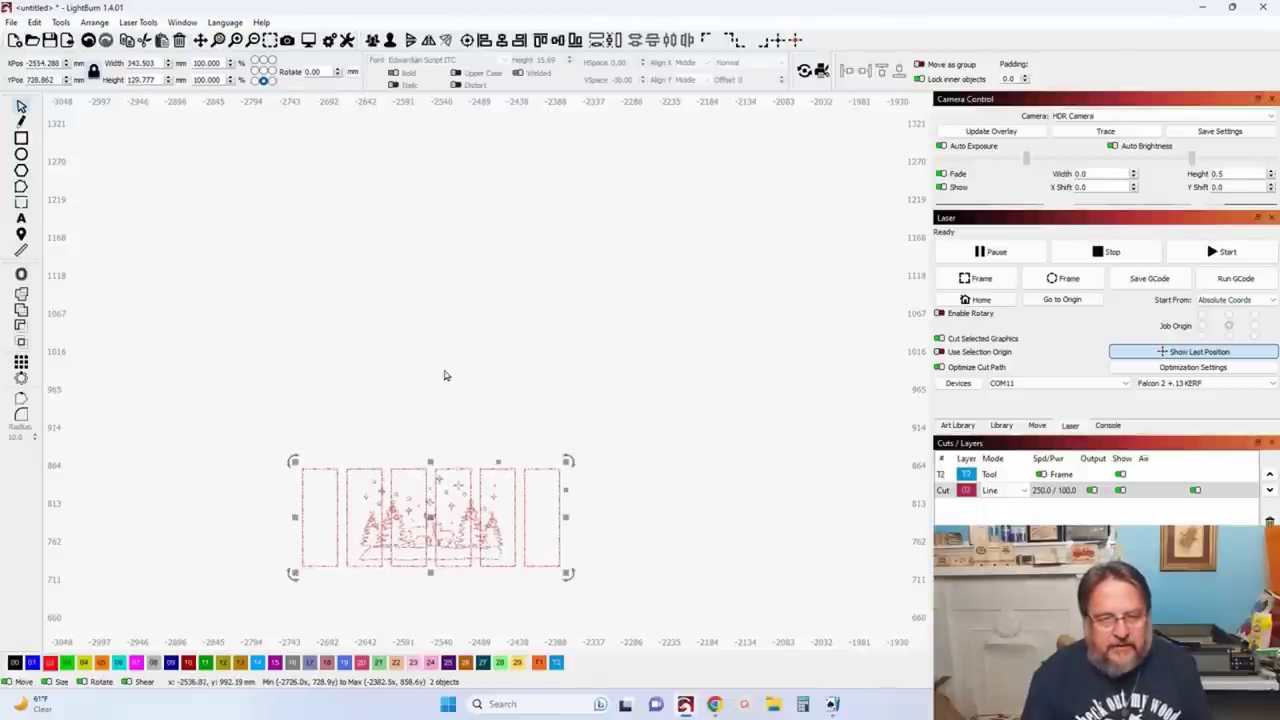
pyautogui.click(486, 443)
# Step: Scale the tree scene up to about 402.1 × 236.4 mm and move it across the six panels
pyautogui.scroll(-3, 486, 443)
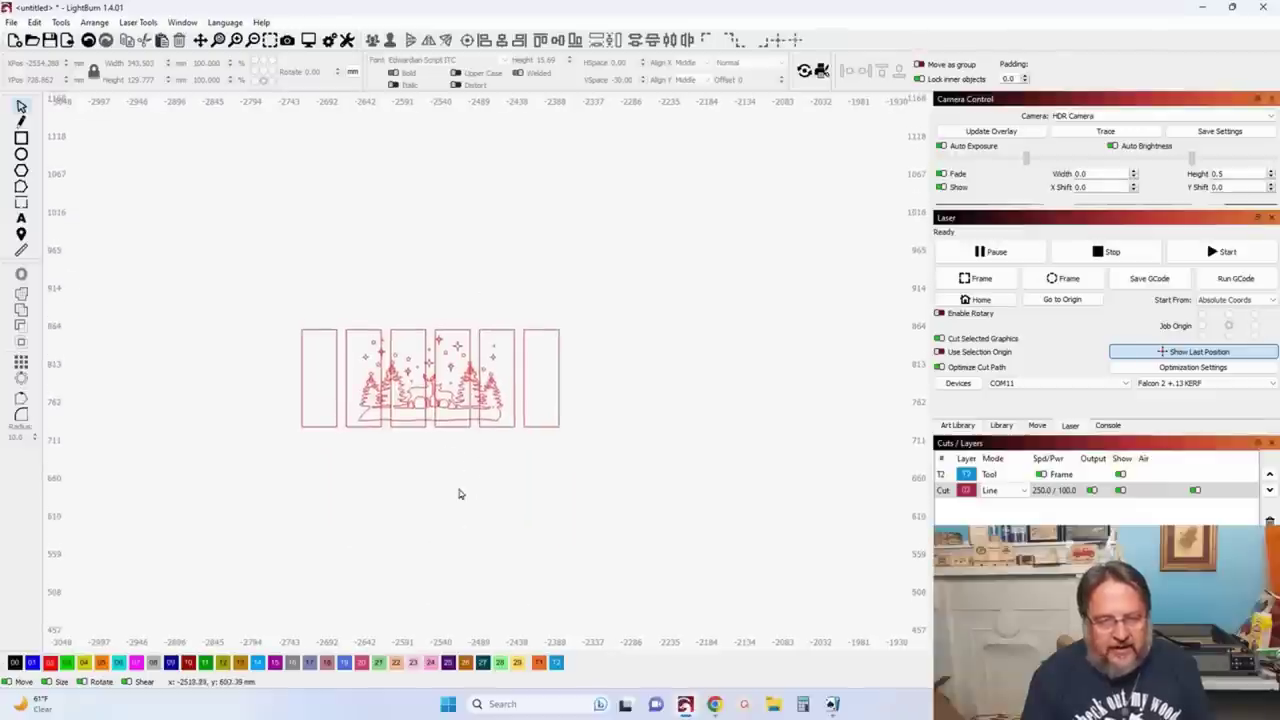
pyautogui.click(454, 420)
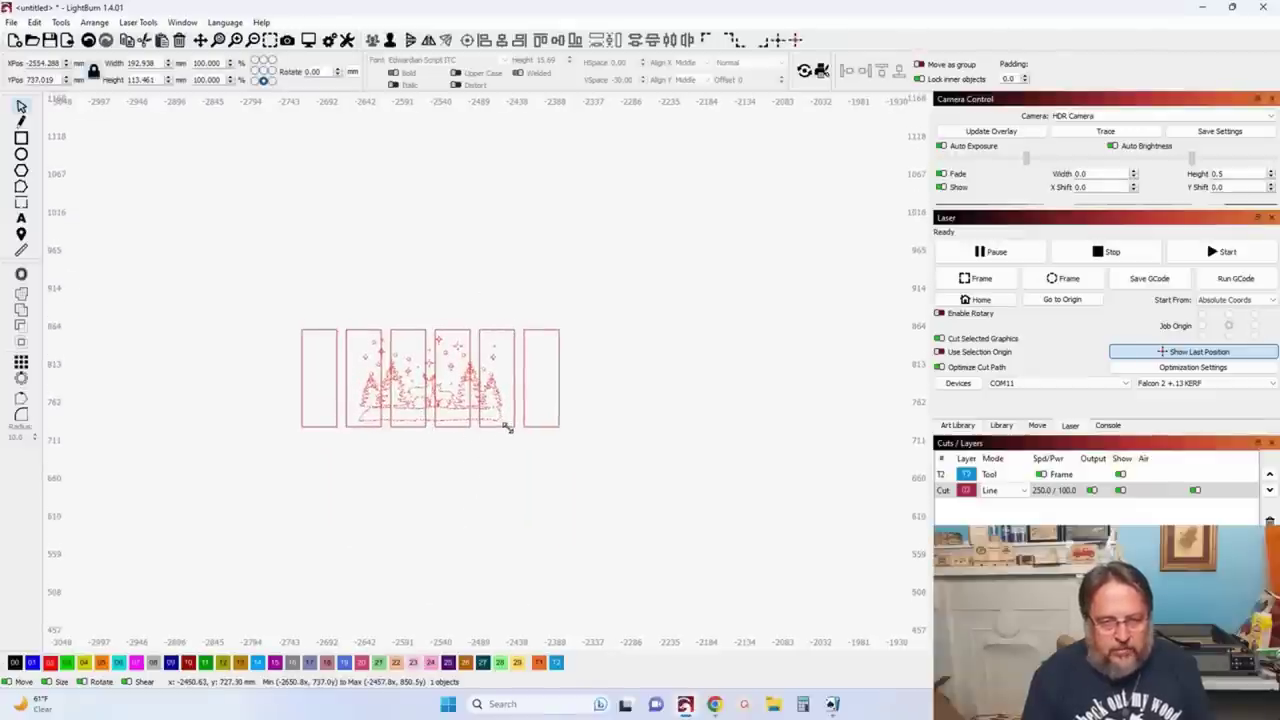
pyautogui.moveTo(507, 428); pyautogui.dragTo(543, 474)
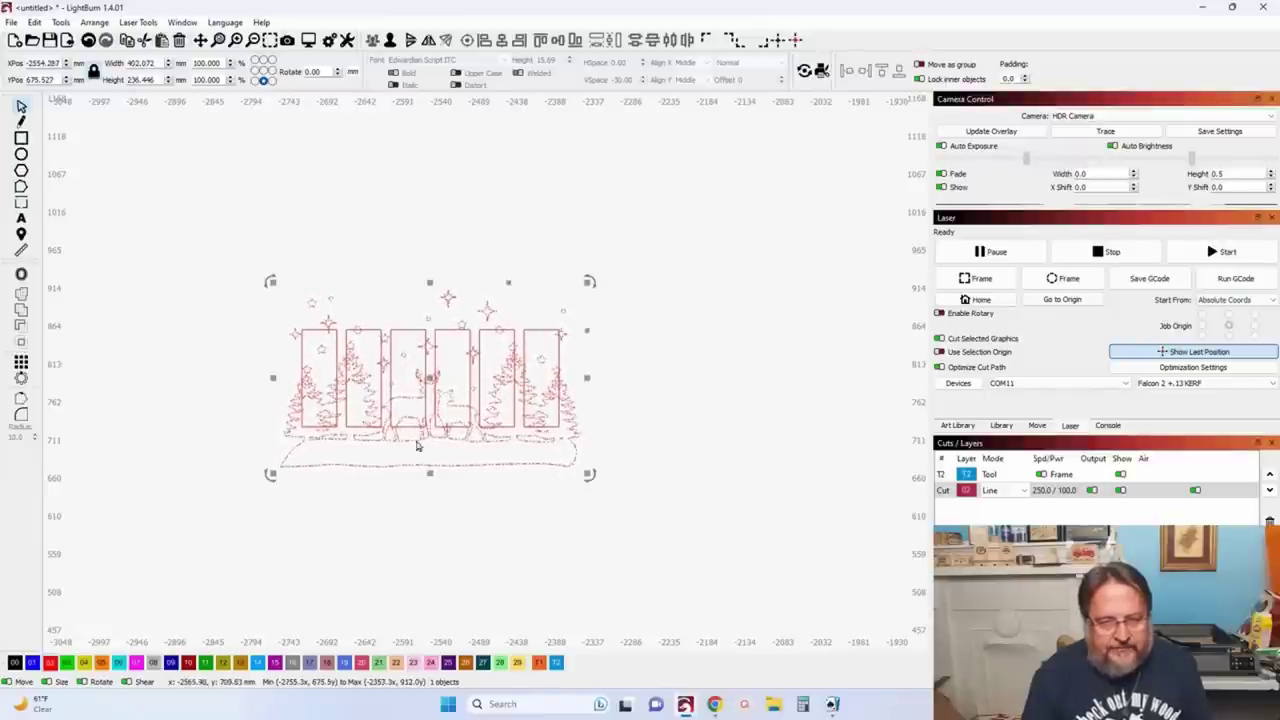
pyautogui.scroll(3, 418, 446)
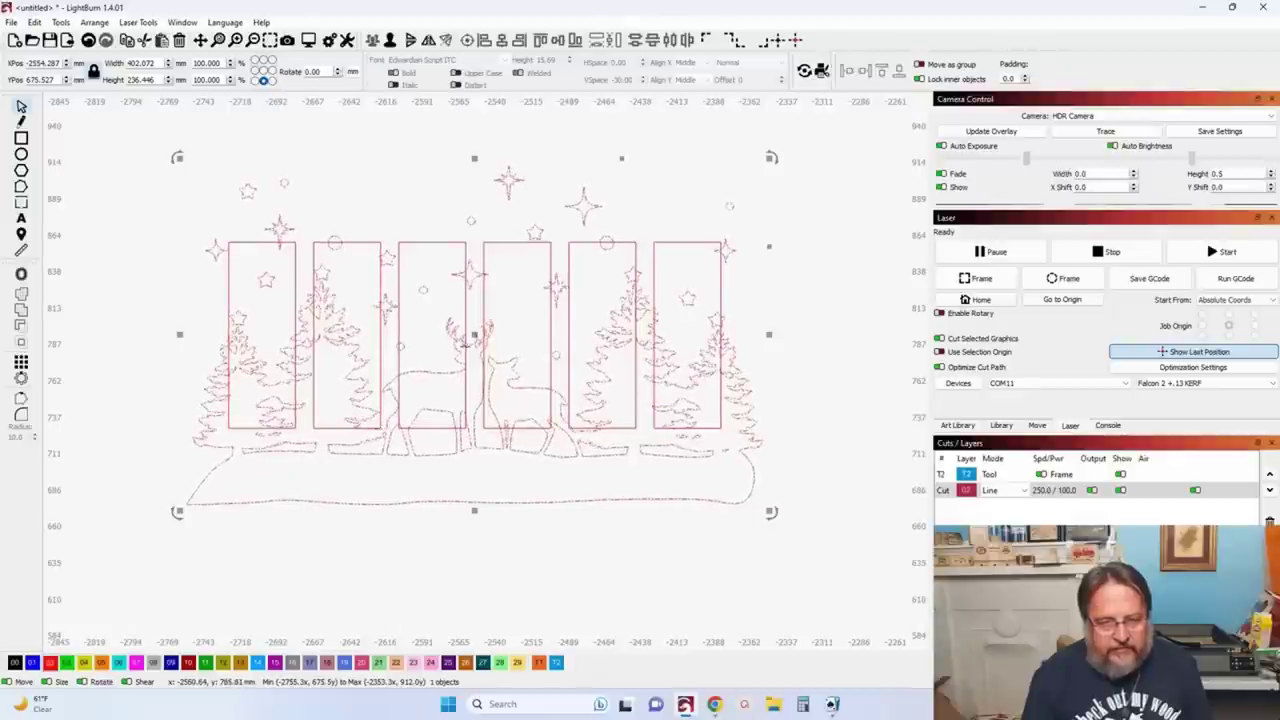
pyautogui.moveTo(475, 343); pyautogui.dragTo(441, 317)
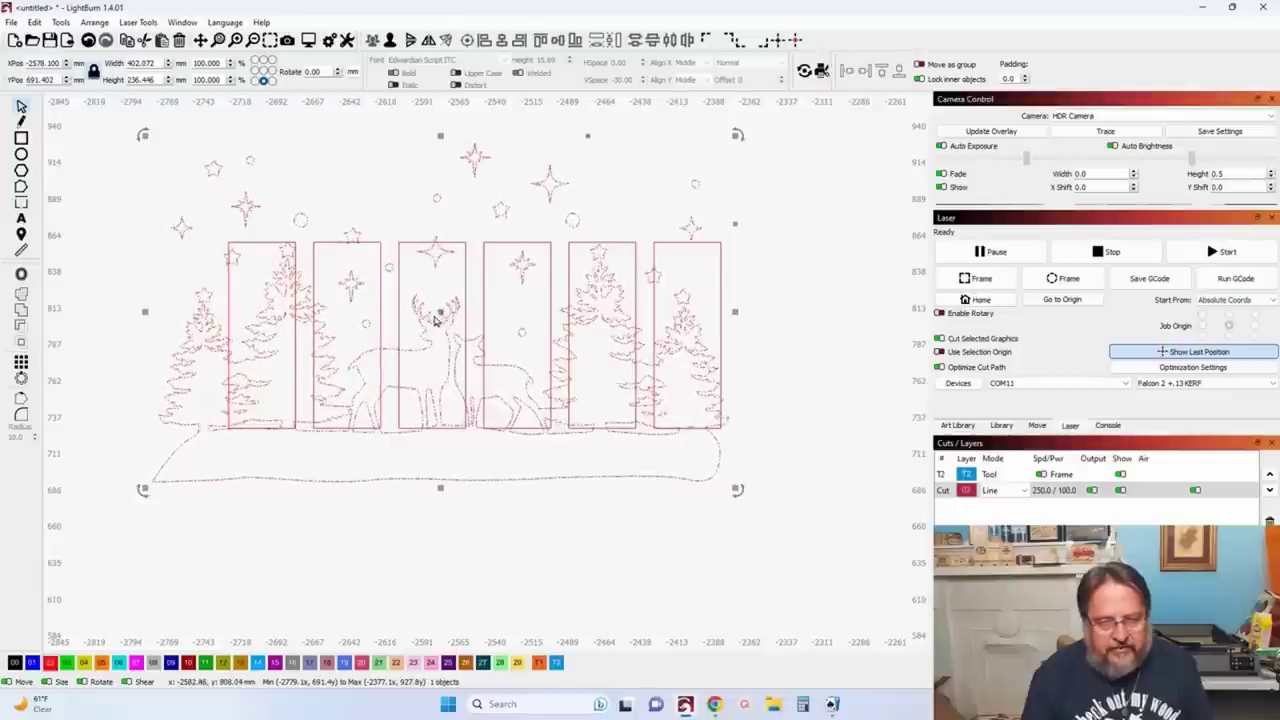
pyautogui.moveTo(435, 318)
pyautogui.mouseDown()
pyautogui.moveTo(478, 318)
pyautogui.moveTo(459, 316)
pyautogui.mouseUp()
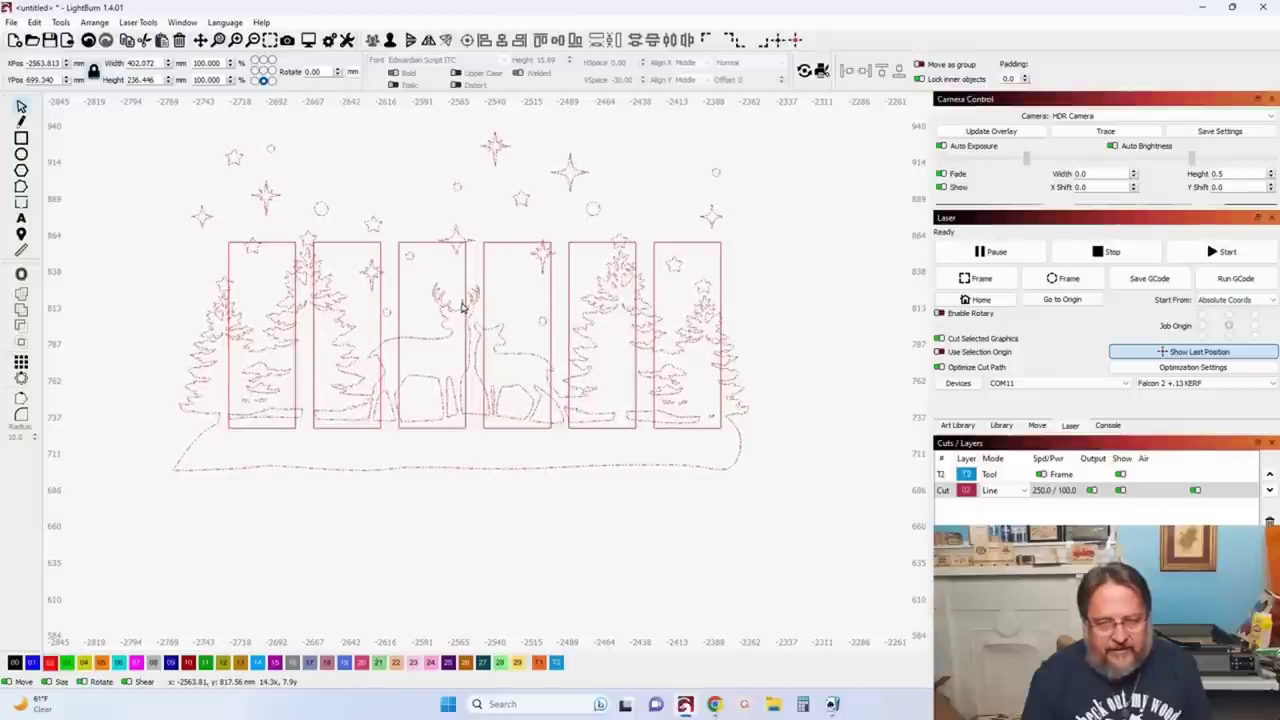
pyautogui.moveTo(466, 308); pyautogui.dragTo(471, 308)
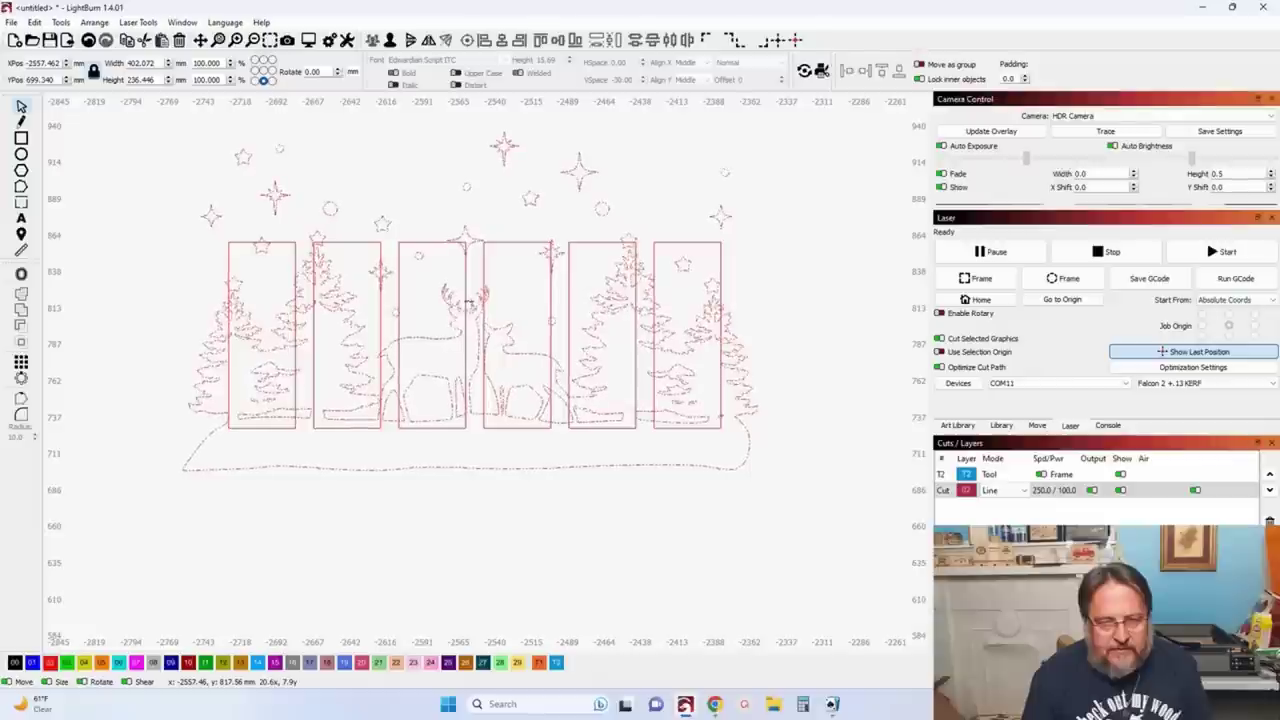
pyautogui.click(470, 302)
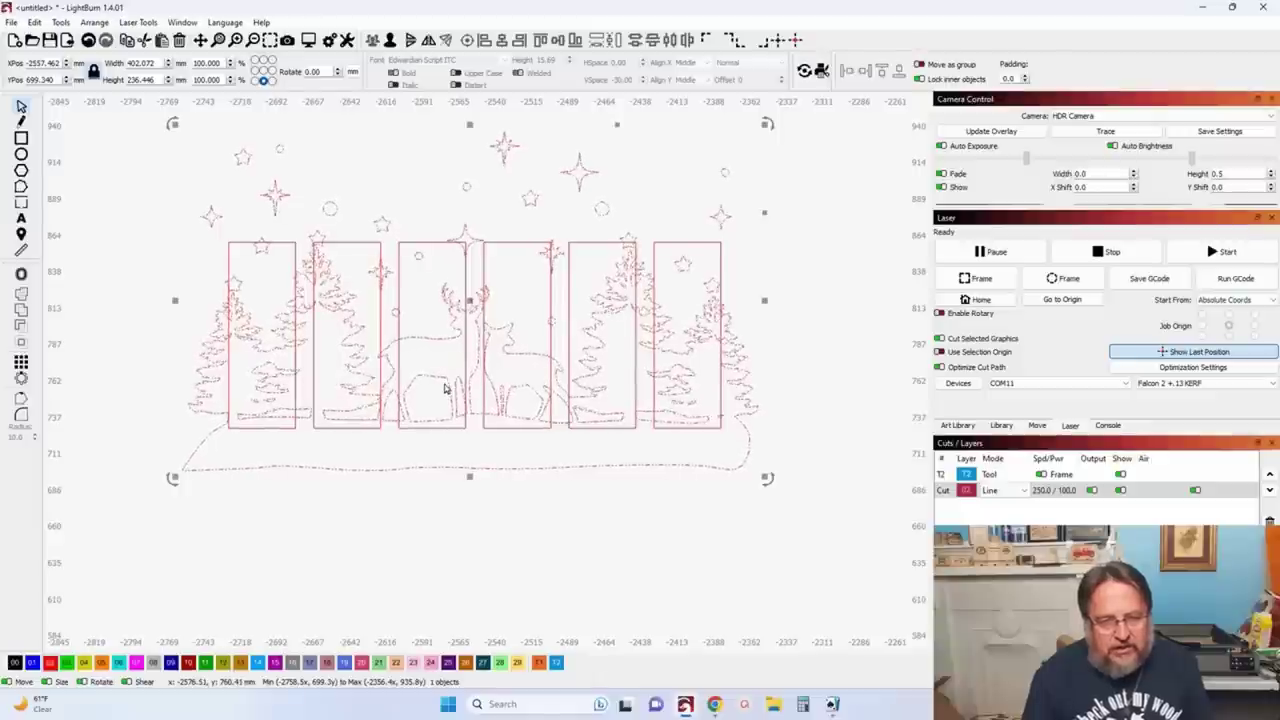
# Step: Ungroup the scene and delete the stars and circles above the panels
pyautogui.click(389, 42)
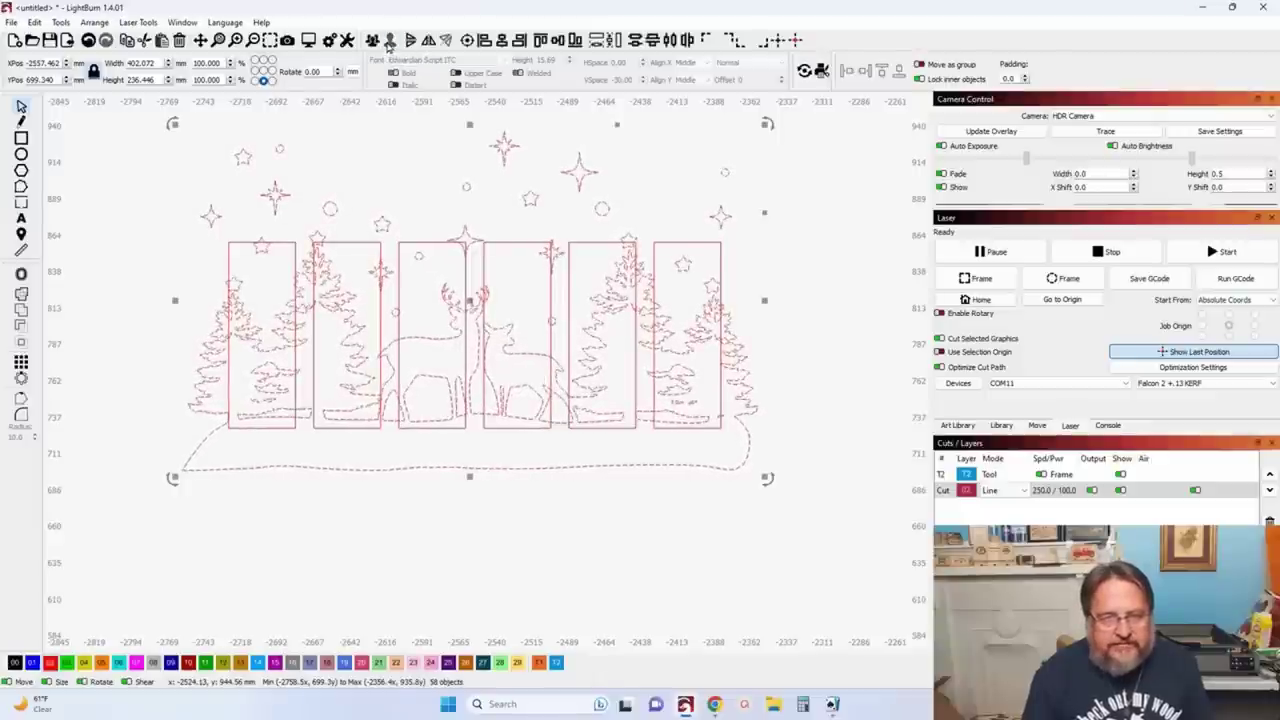
pyautogui.click(380, 149)
pyautogui.scroll(-3, 380, 149)
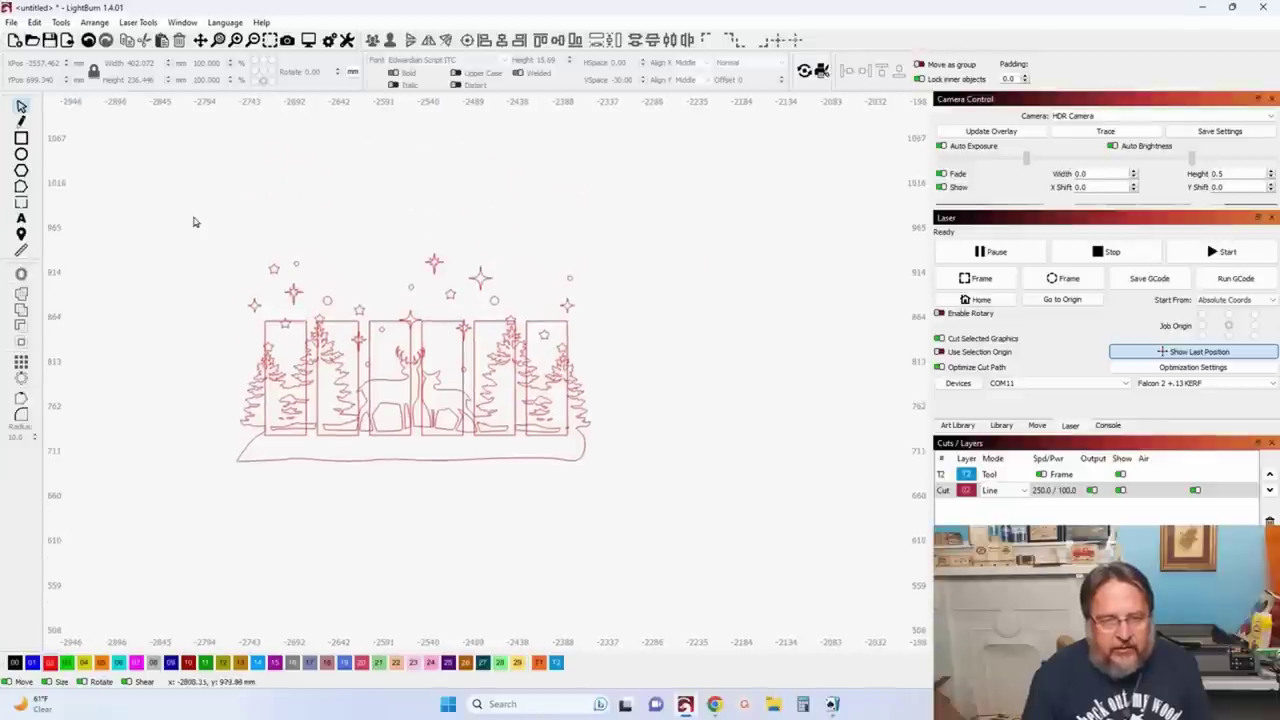
pyautogui.moveTo(555, 334); pyautogui.dragTo(604, 336)
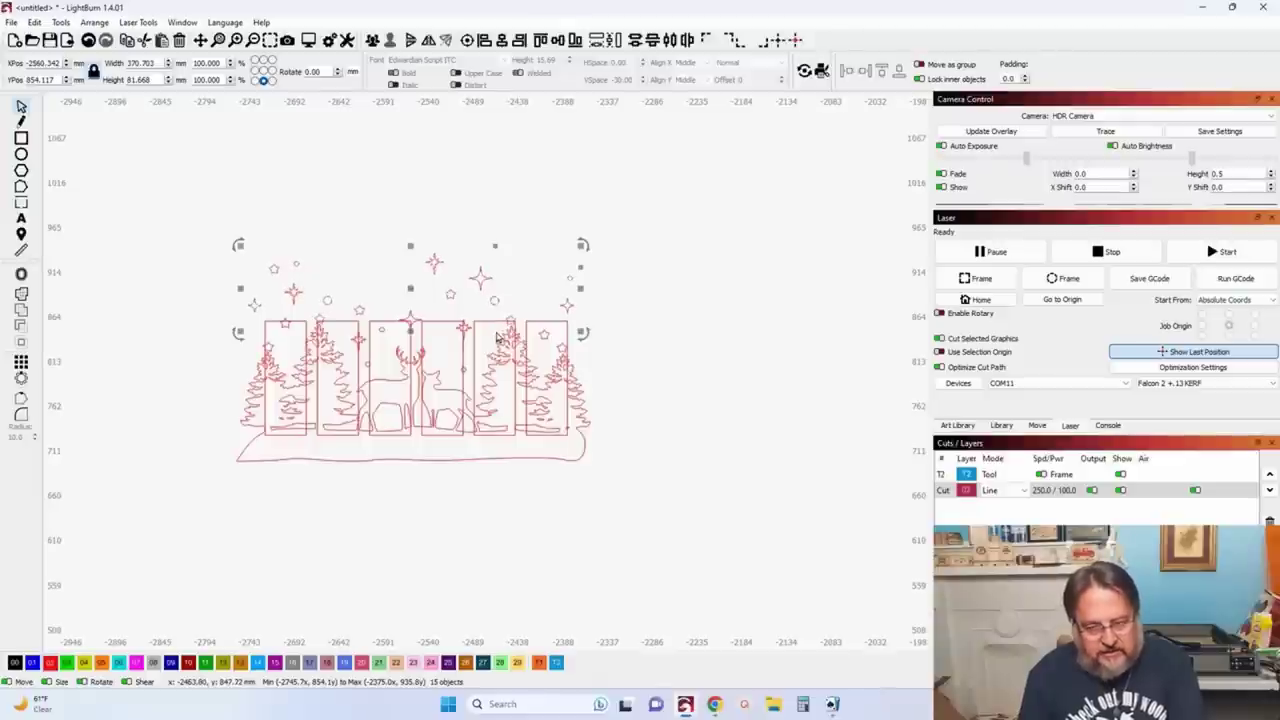
pyautogui.press('Delete')
# Step: Delete the three small leftover circles
pyautogui.scroll(1, 358, 360)
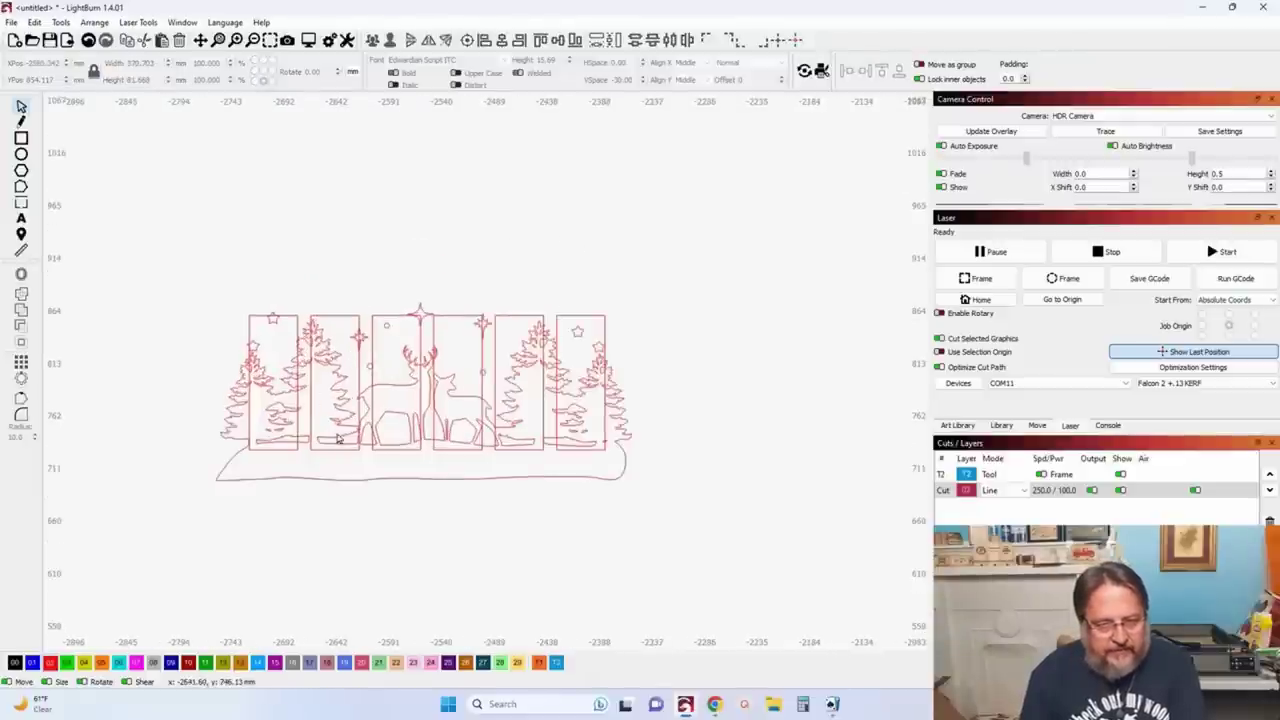
pyautogui.scroll(3, 345, 436)
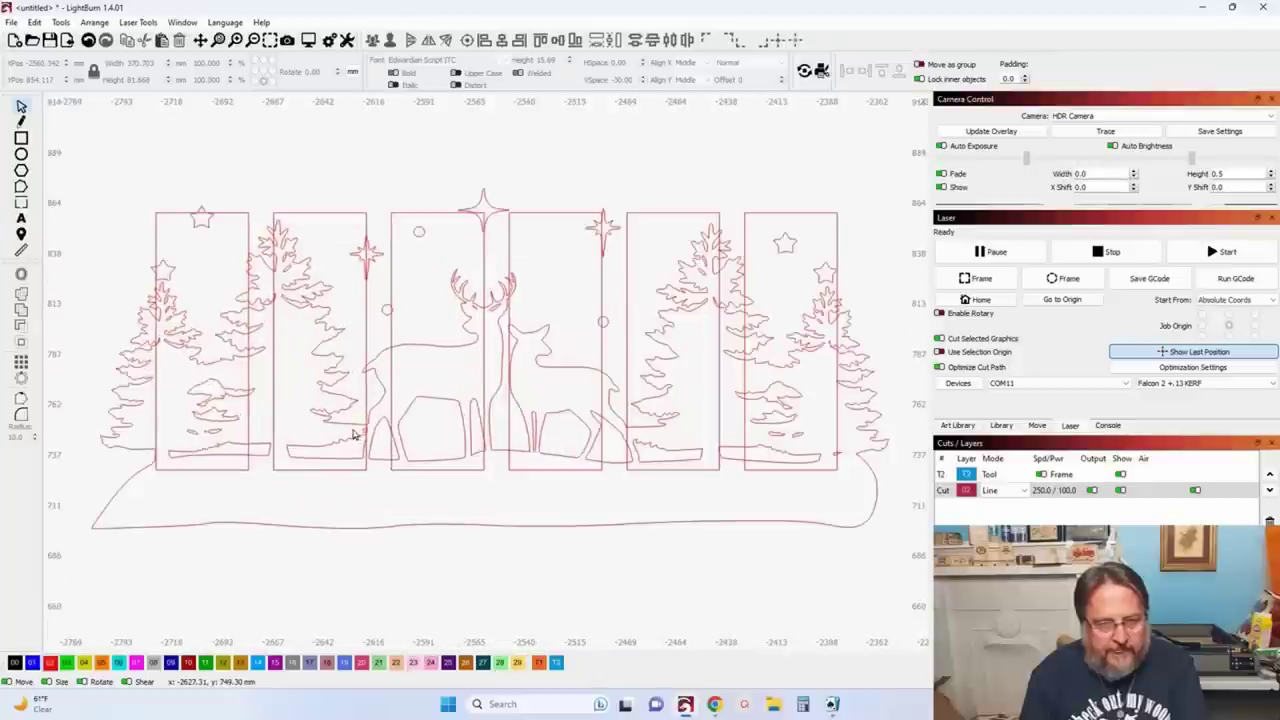
pyautogui.click(419, 232)
pyautogui.press('Delete')
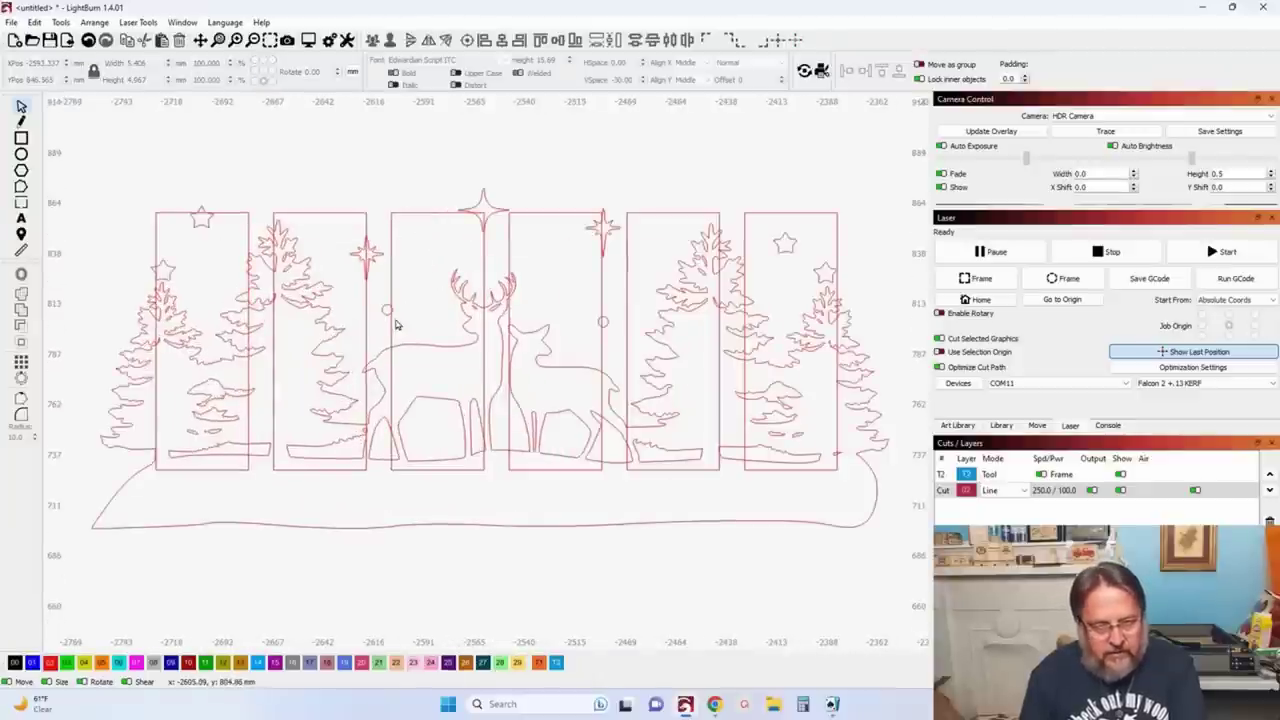
pyautogui.click(387, 312)
pyautogui.press('Delete')
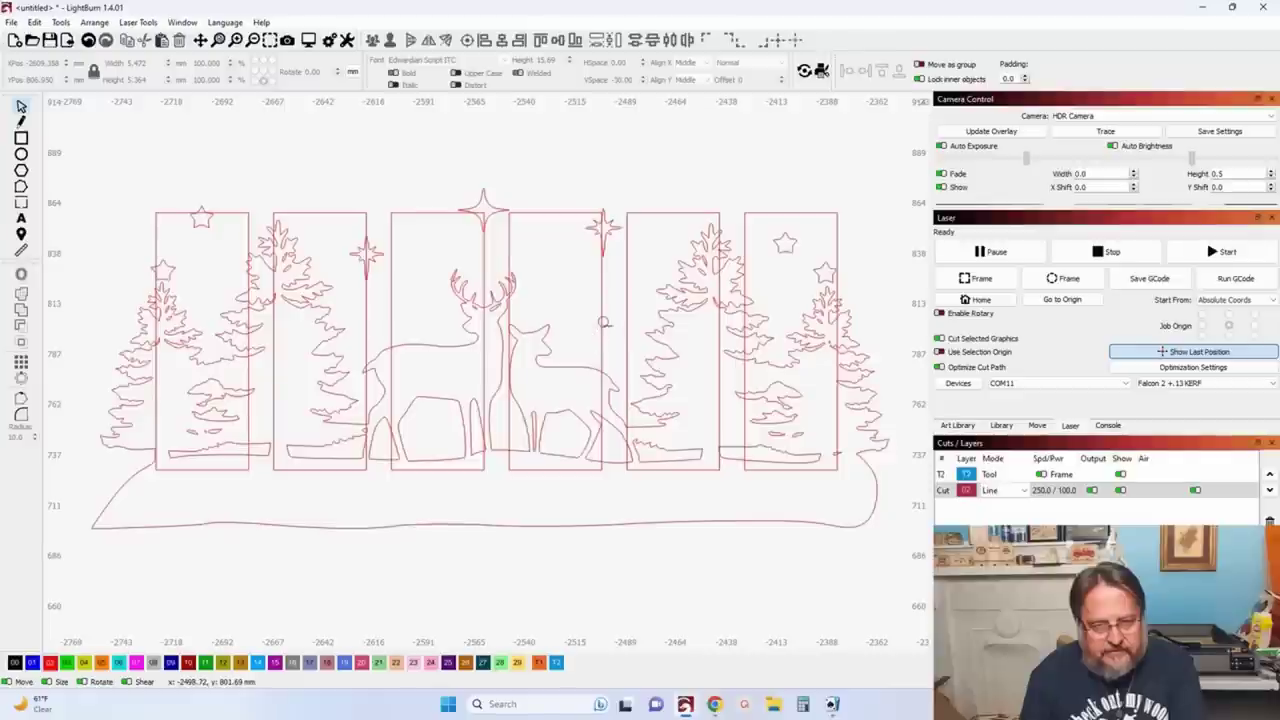
pyautogui.click(603, 323)
pyautogui.press('Delete')
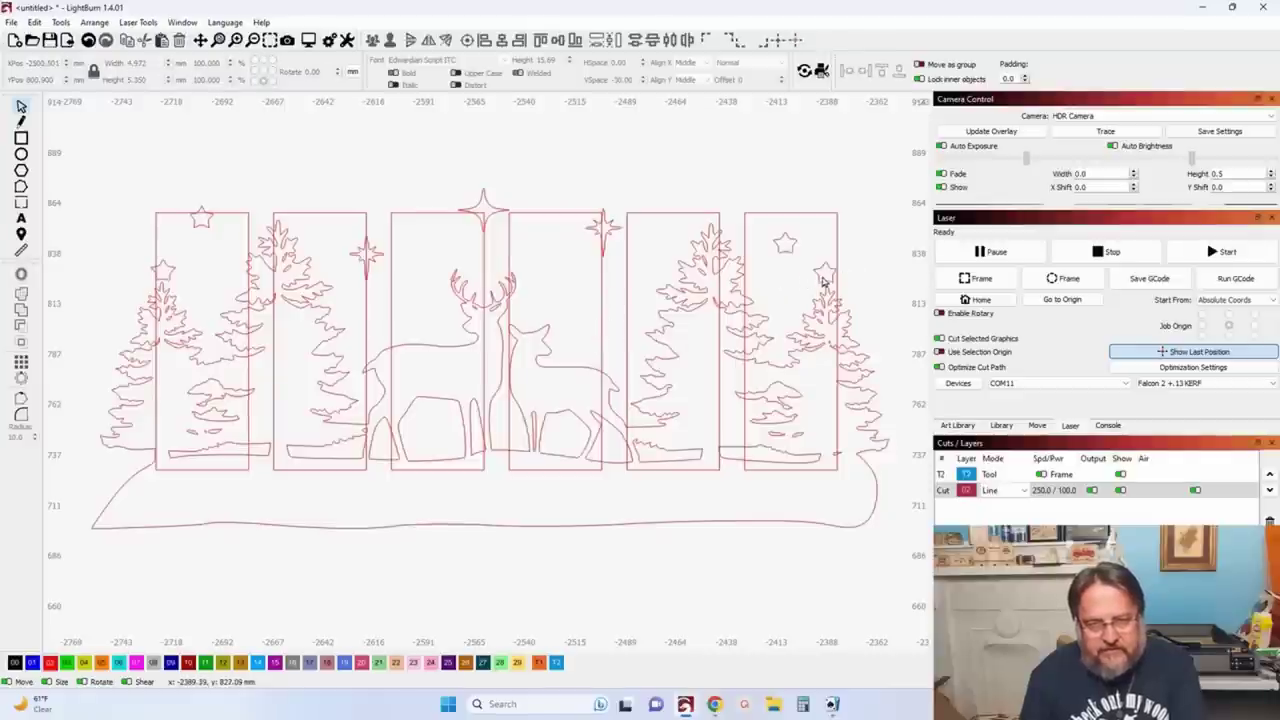
# Step: Delete the remaining loose stars in the right, middle, second and left panels
pyautogui.click(788, 254)
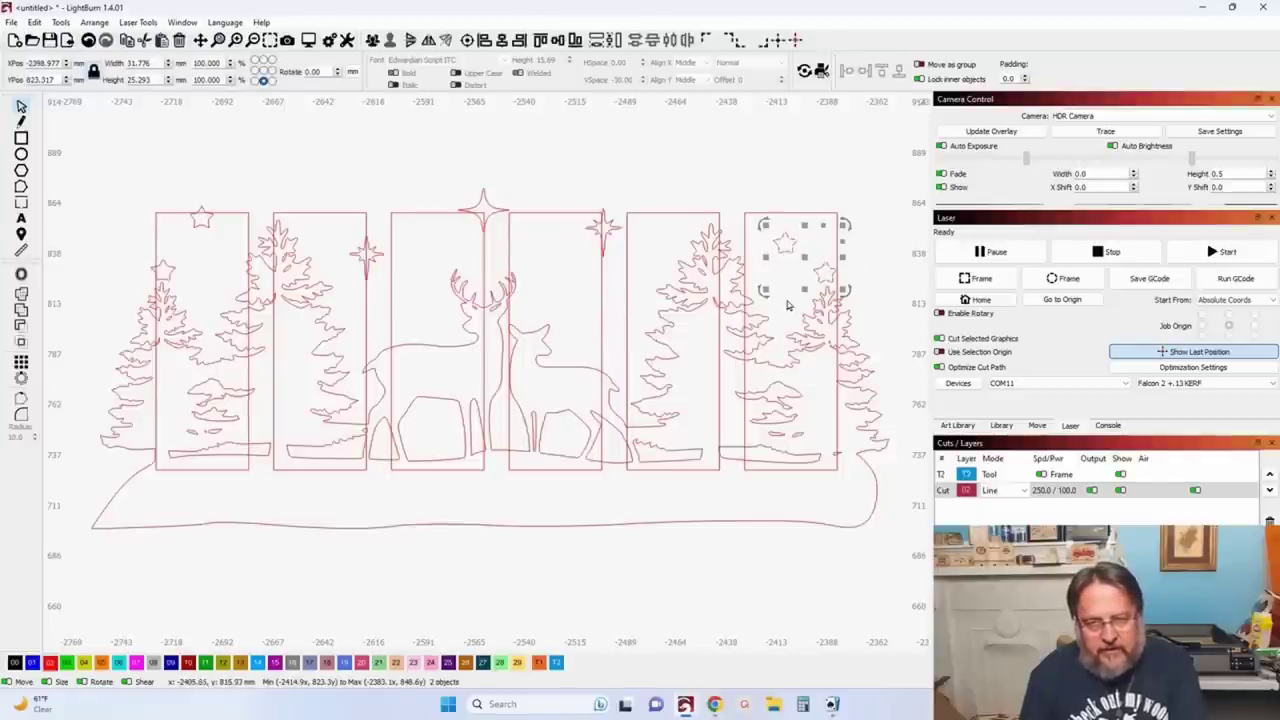
pyautogui.click(793, 295)
pyautogui.click(785, 243)
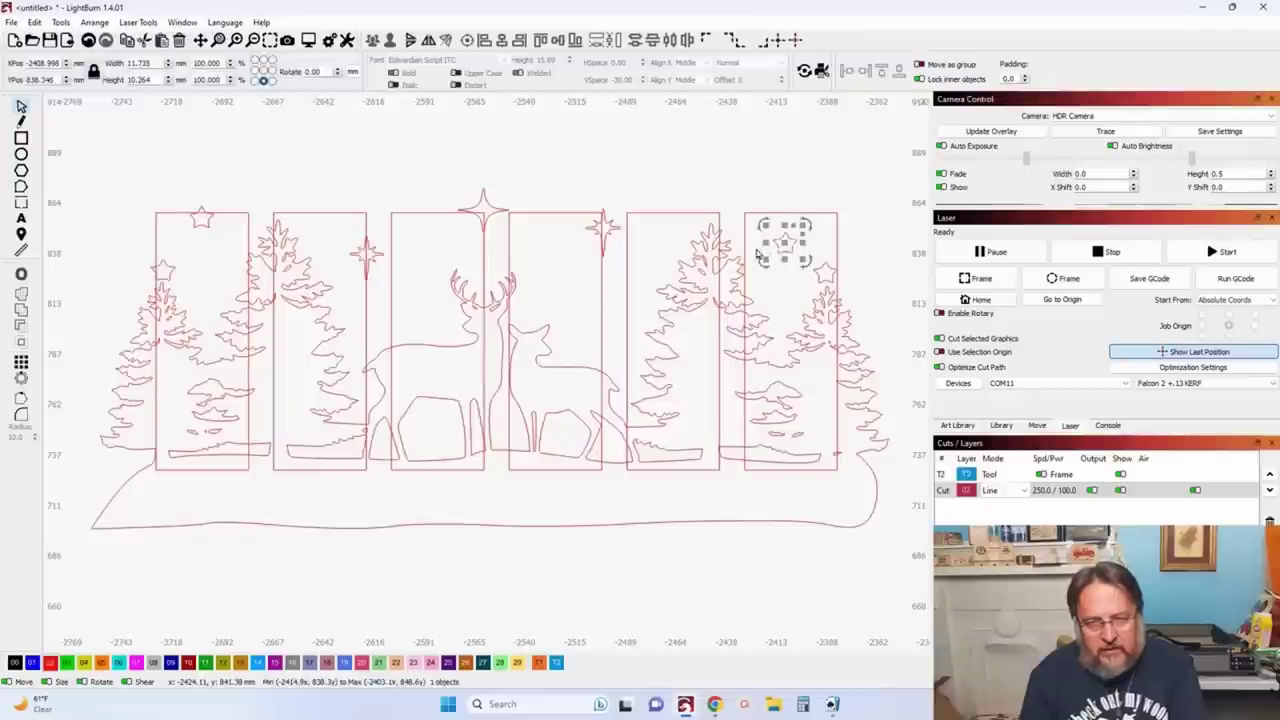
pyautogui.press('Delete')
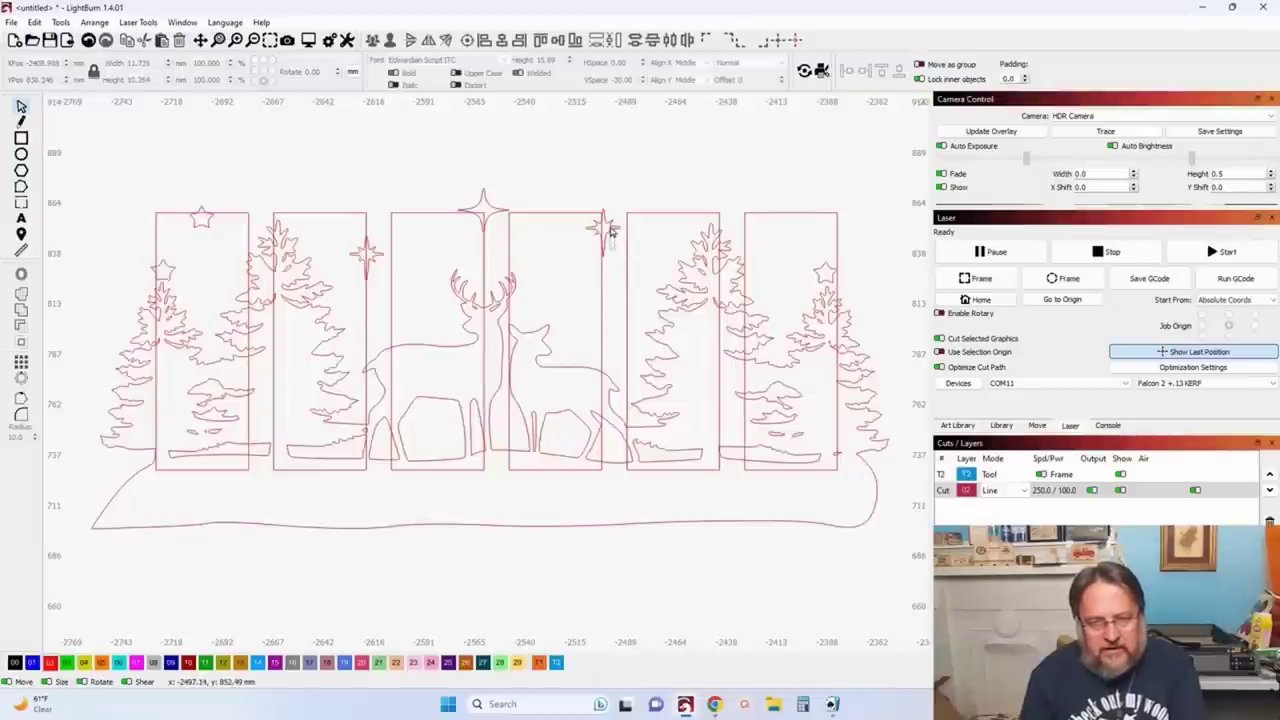
pyautogui.click(603, 228)
pyautogui.press('Delete')
pyautogui.click(483, 203)
pyautogui.press('Delete')
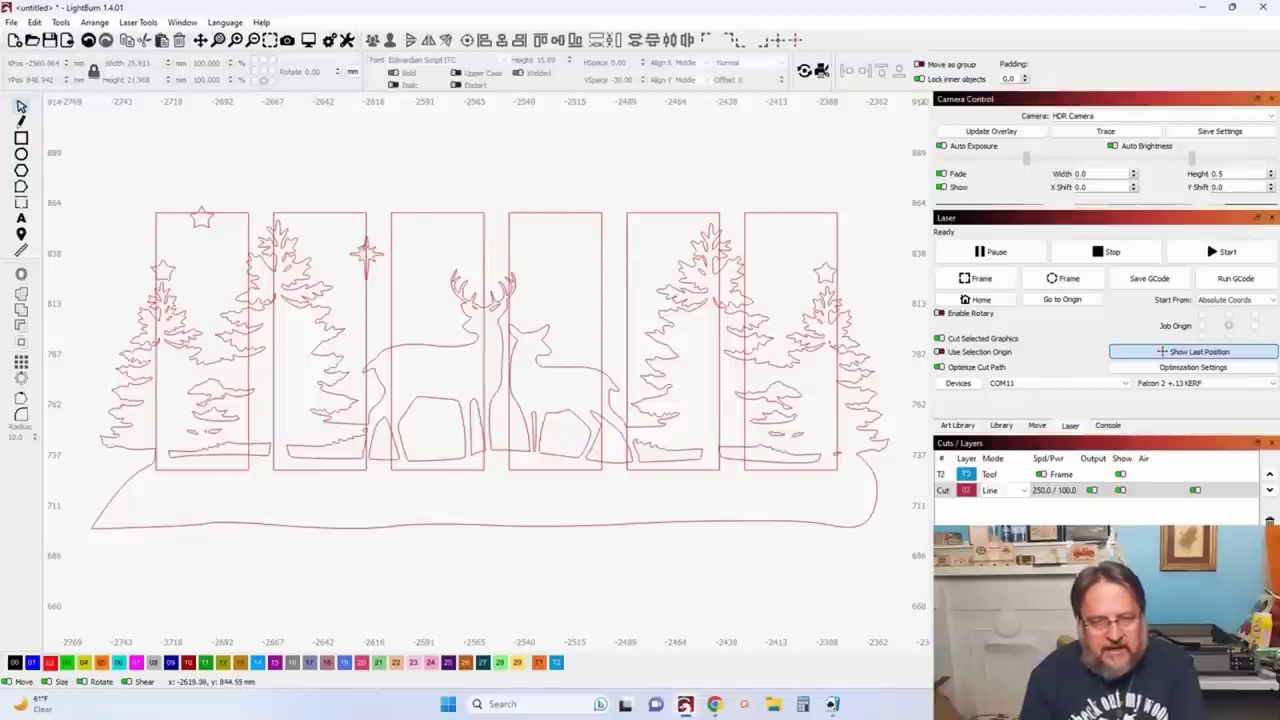
pyautogui.click(367, 253)
pyautogui.press('Delete')
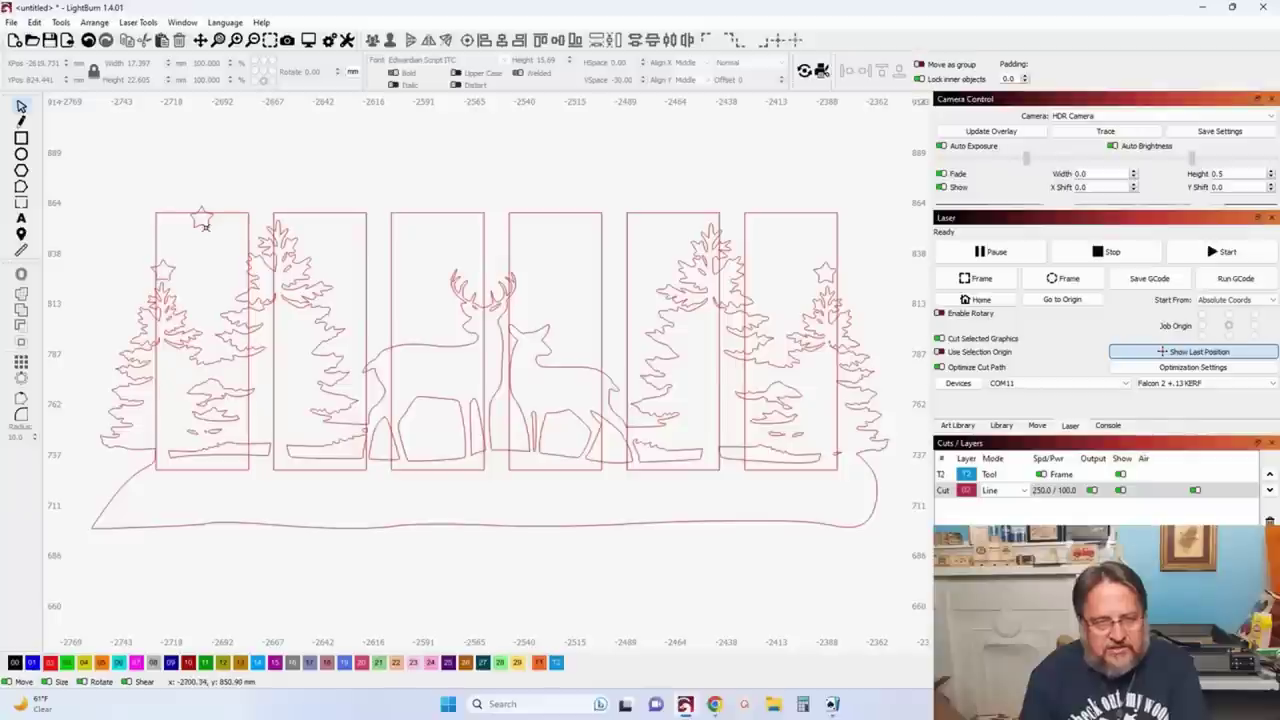
pyautogui.click(203, 220)
pyautogui.press('Delete')
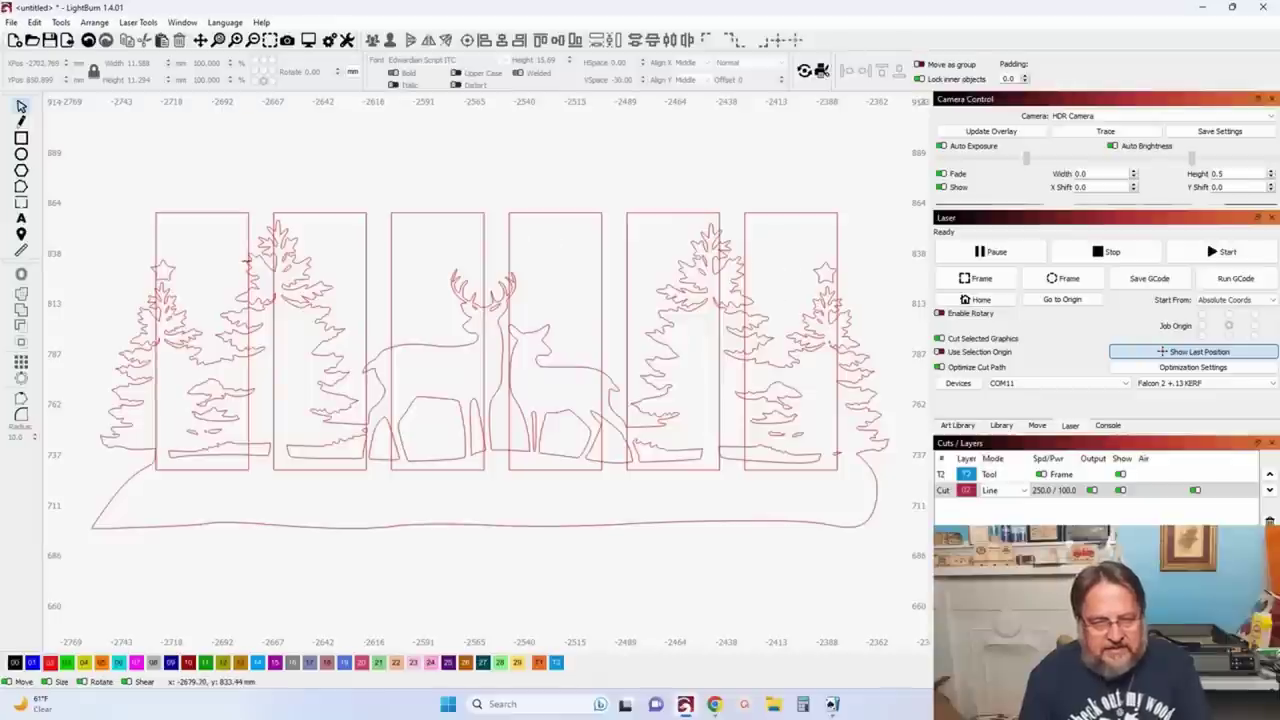
pyautogui.scroll(2, 802, 288)
pyautogui.hscroll(3, 790, 326)
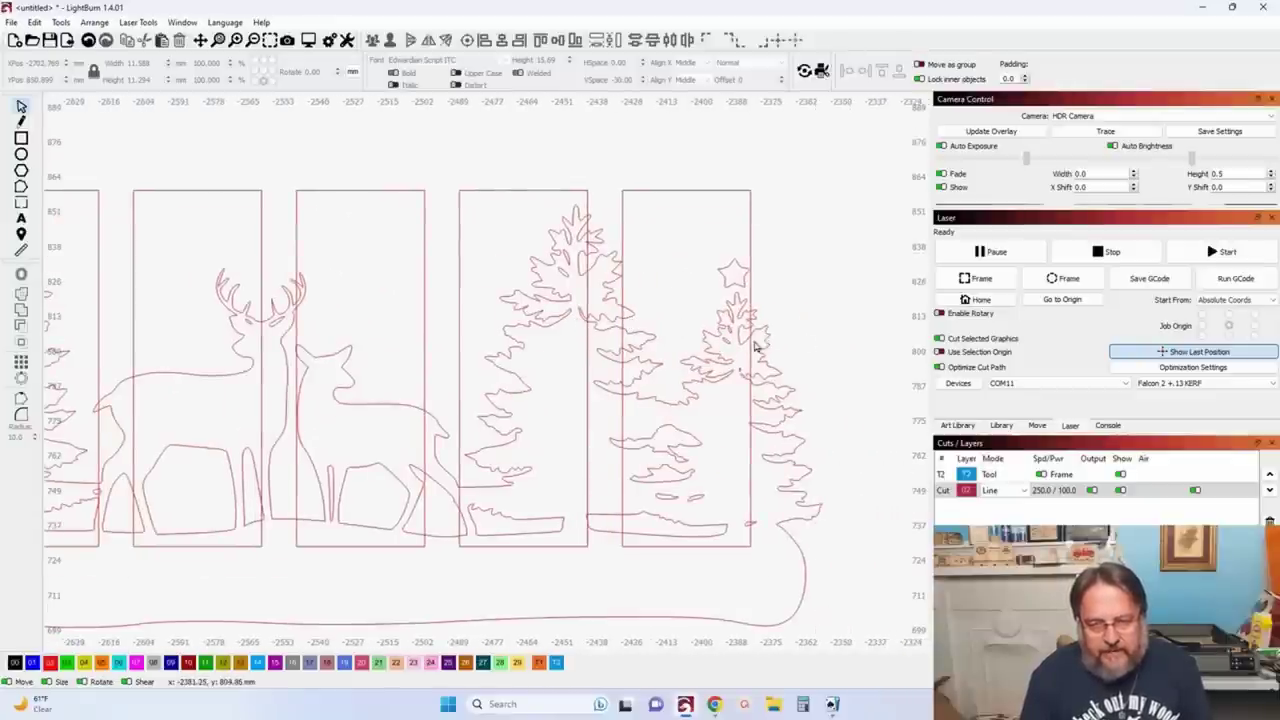
pyautogui.scroll(-2, 703, 316)
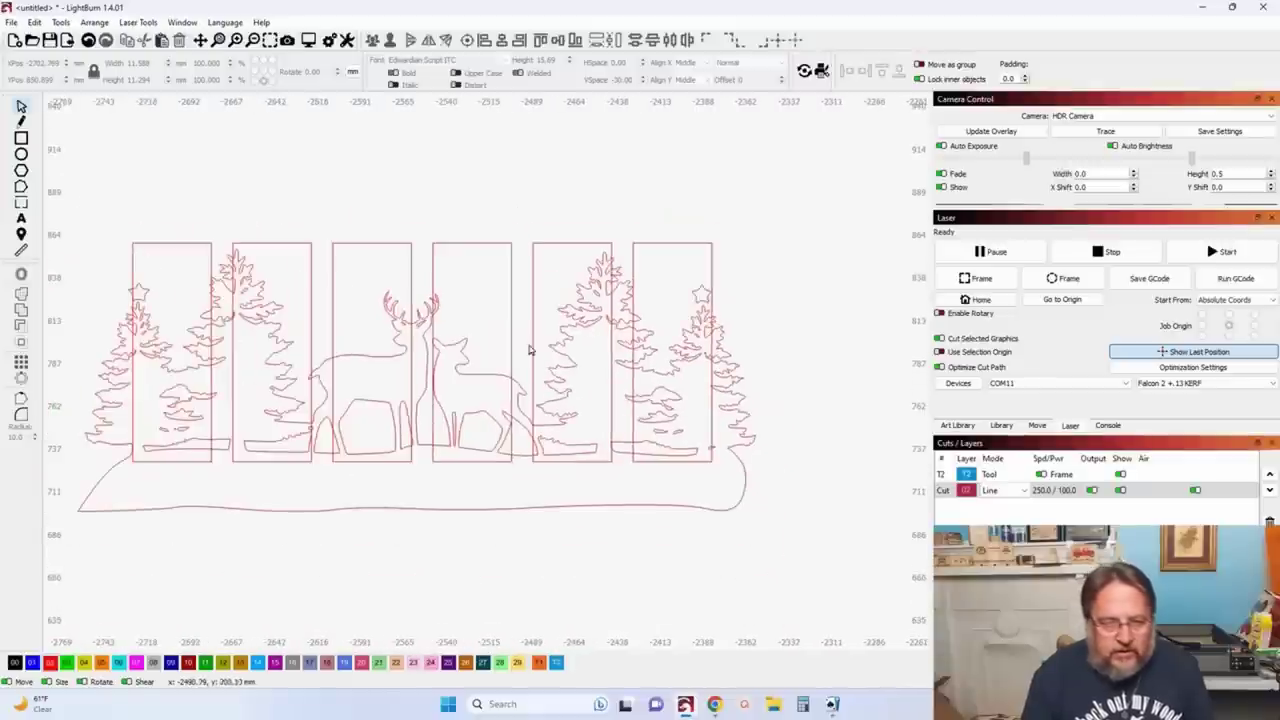
pyautogui.scroll(4, 158, 433)
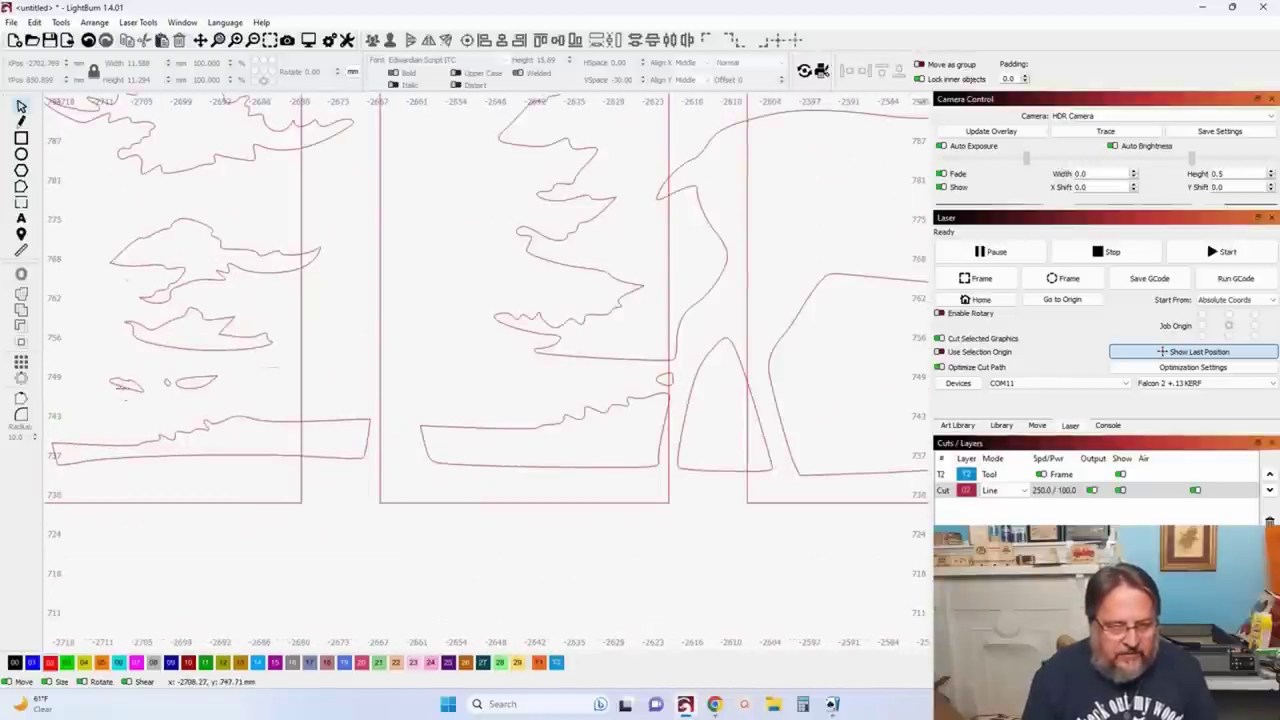
pyautogui.scroll(3, 128, 386)
pyautogui.click(130, 388)
pyautogui.click(259, 369)
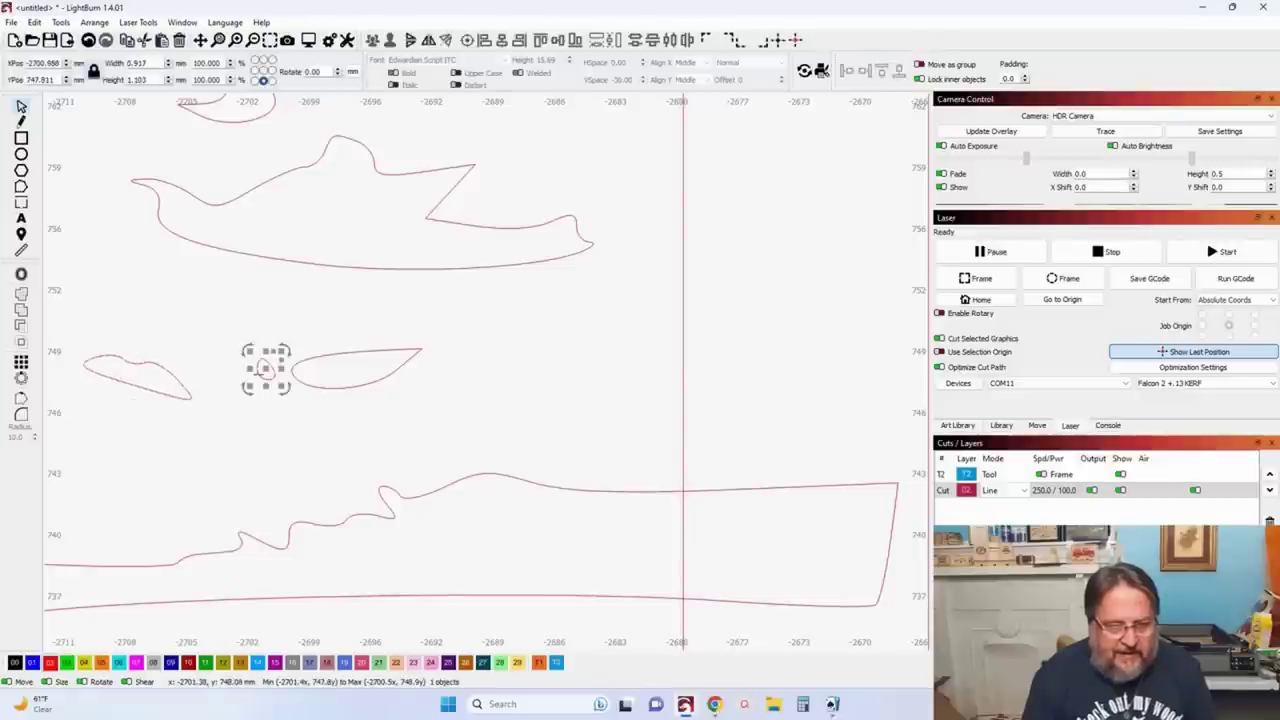
pyautogui.click(331, 387)
pyautogui.scroll(-4, 331, 387)
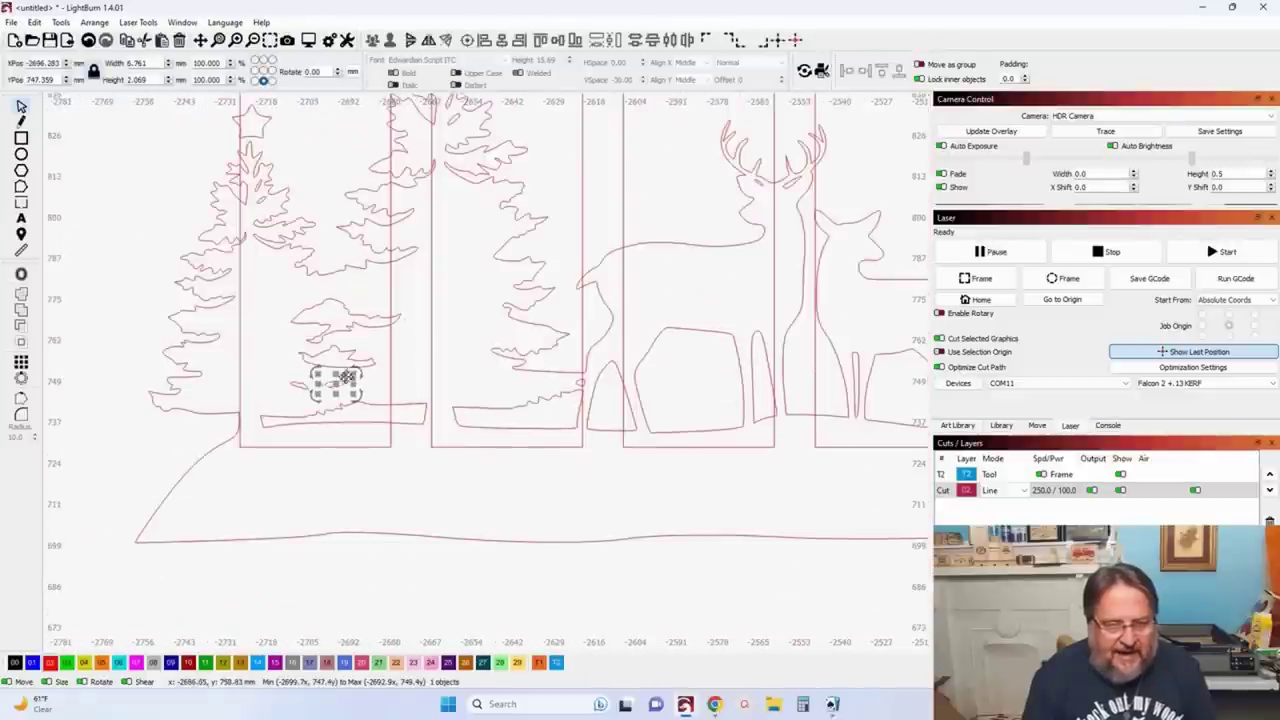
pyautogui.scroll(3, 518, 180)
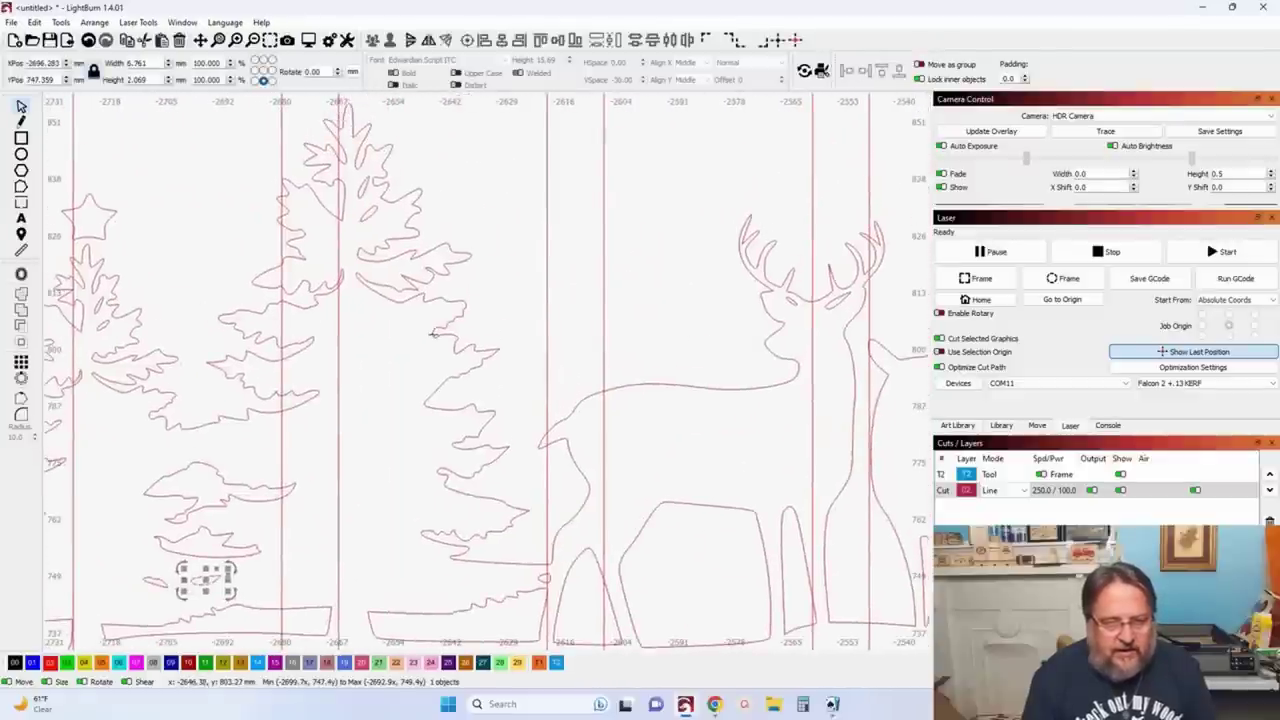
pyautogui.click(101, 328)
pyautogui.scroll(-4, 98, 328)
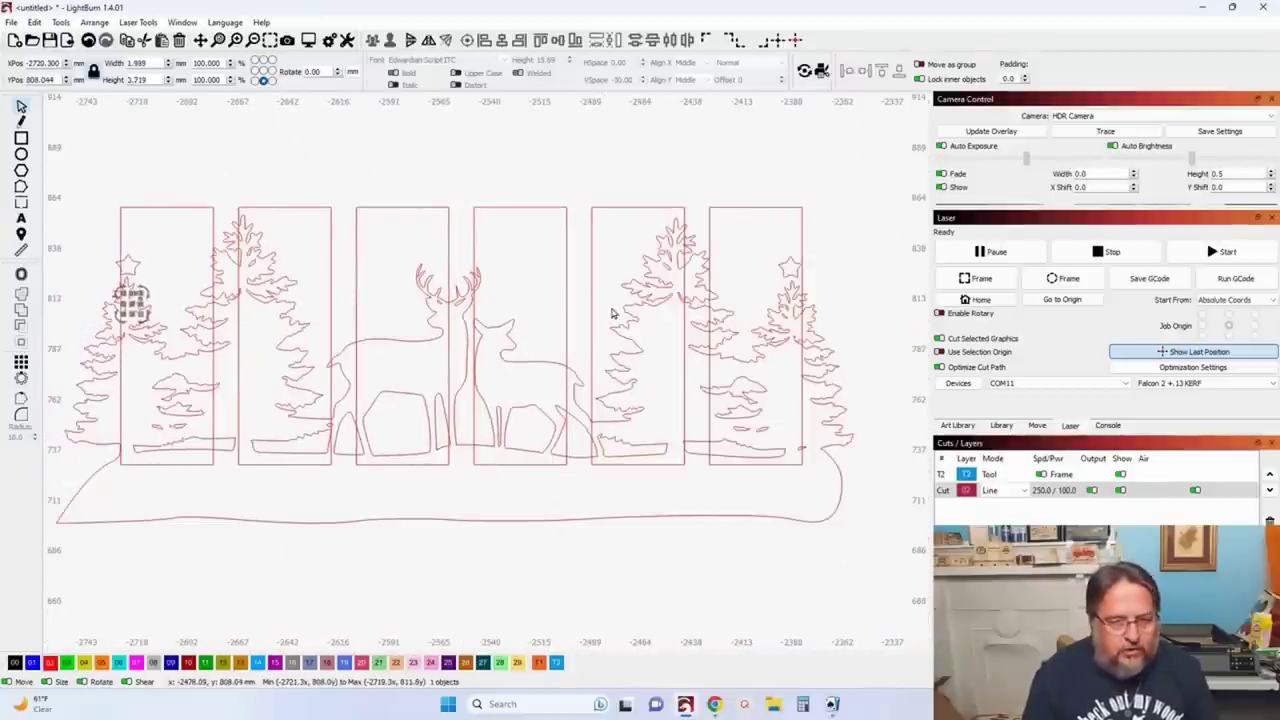
pyautogui.scroll(-5, 612, 316)
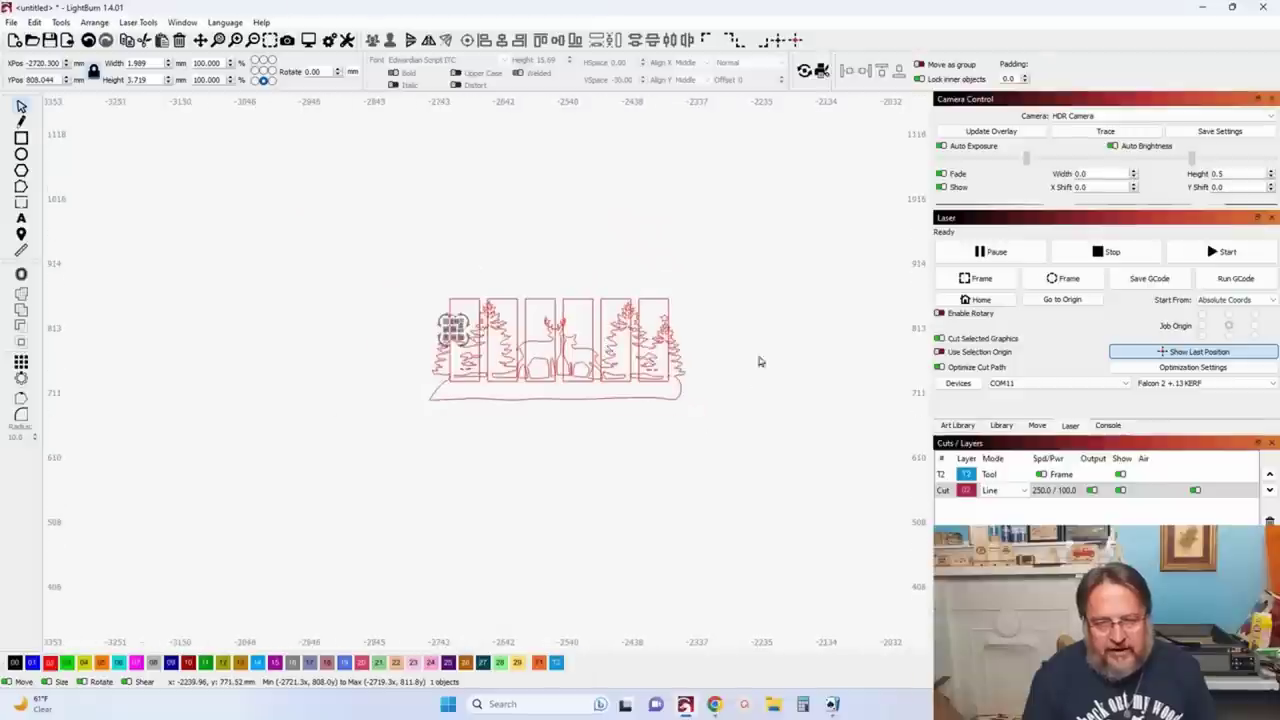
# Step: Select the finger-jointed panel set and switch units to inches, showing 13.5237 × 5.1093 in
pyautogui.moveTo(757, 360); pyautogui.dragTo(523, 449)
pyautogui.scroll(3, 717, 353)
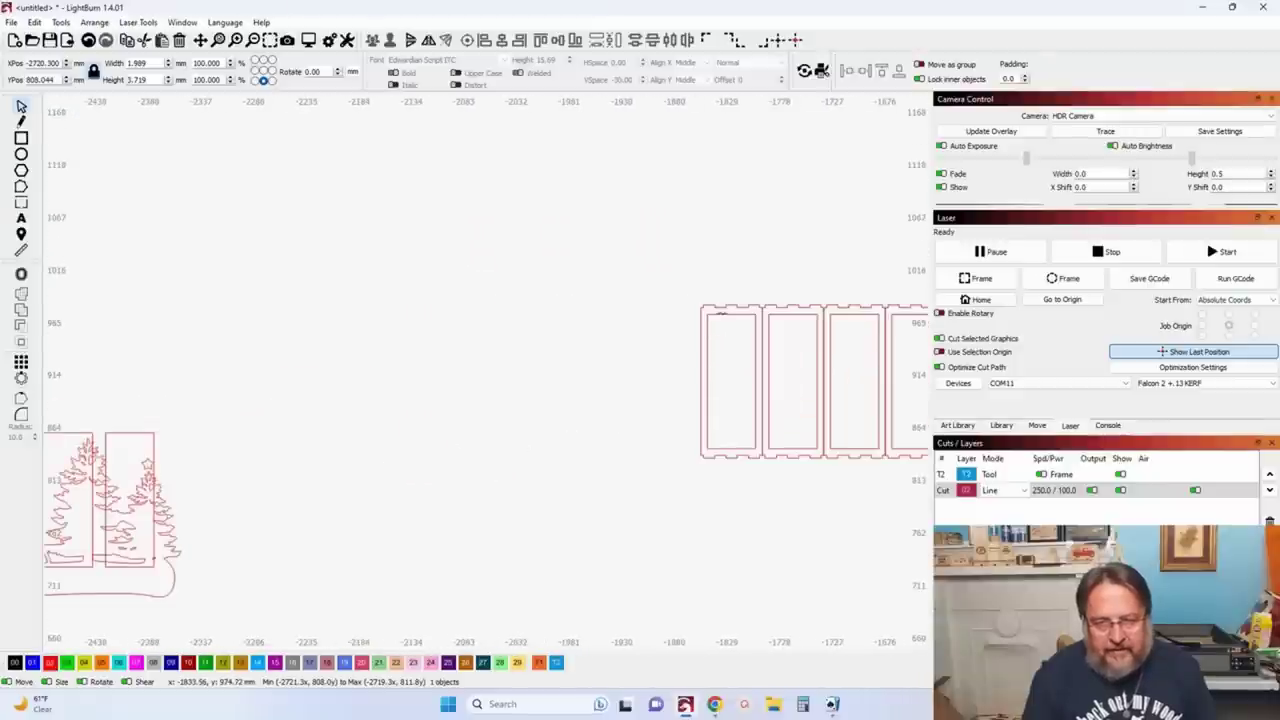
pyautogui.click(719, 315)
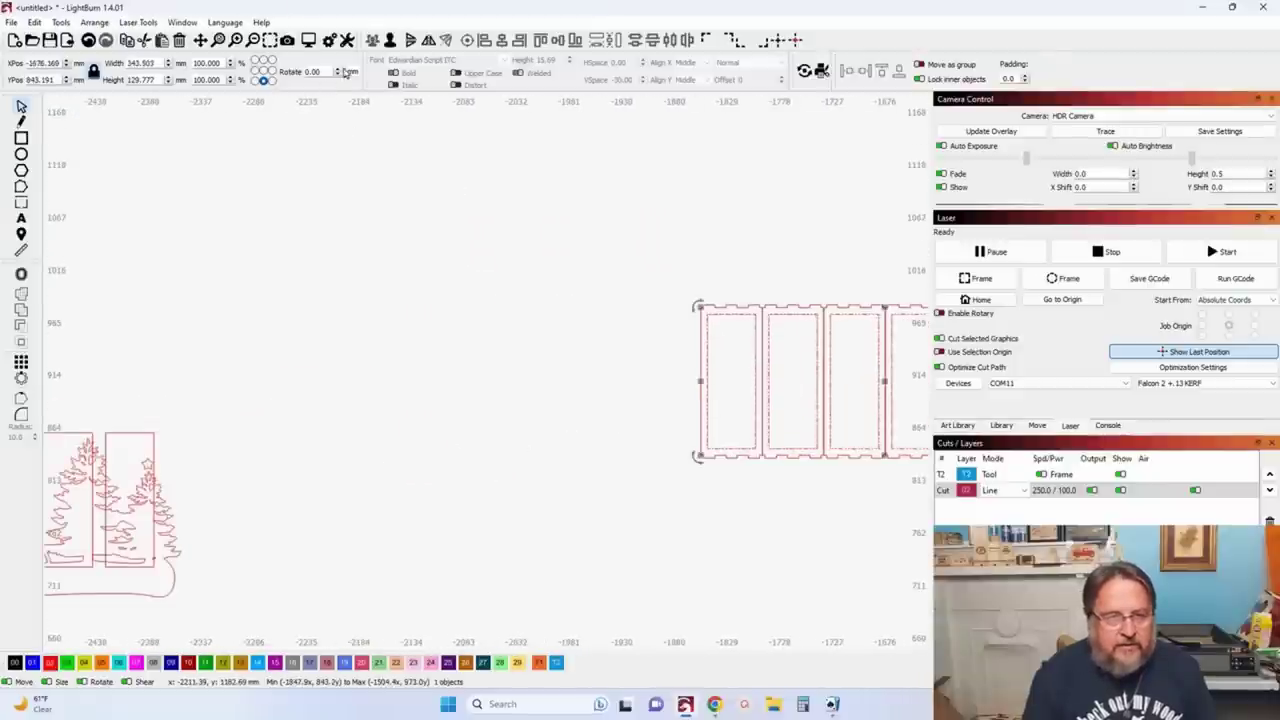
pyautogui.click(354, 72)
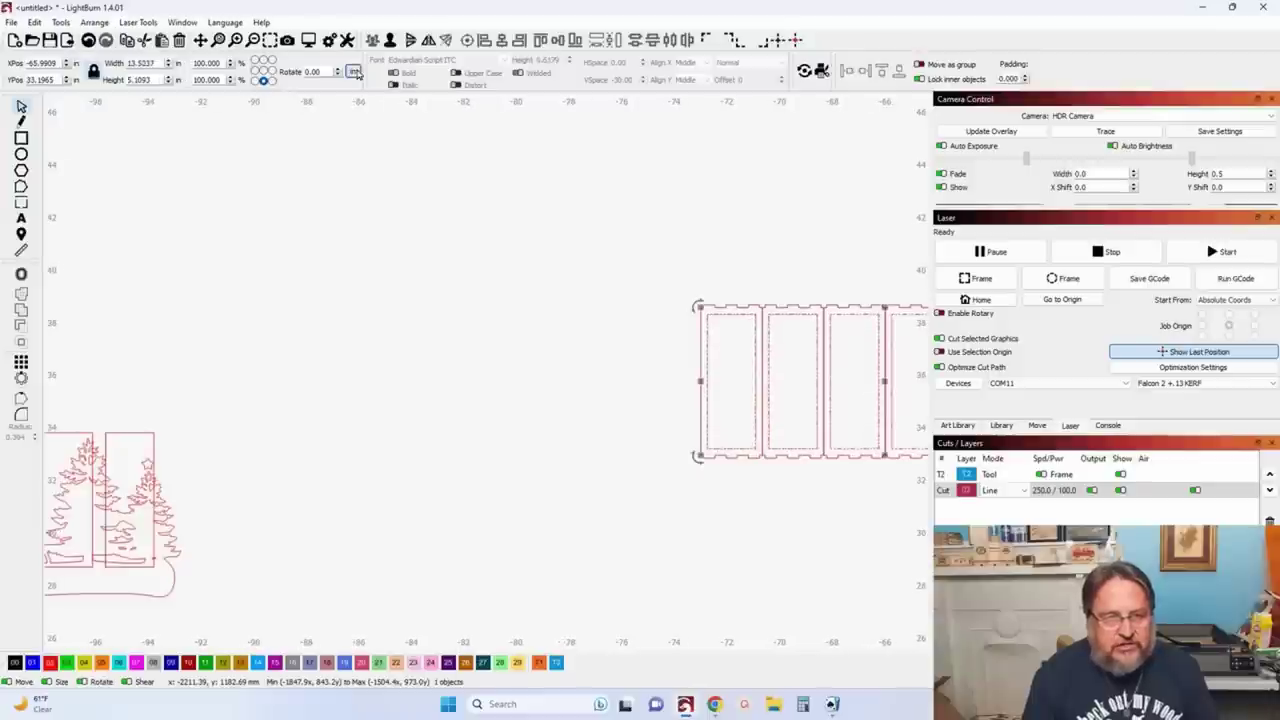
pyautogui.scroll(-1, 160, 460)
pyautogui.moveTo(160, 460); pyautogui.dragTo(397, 444)
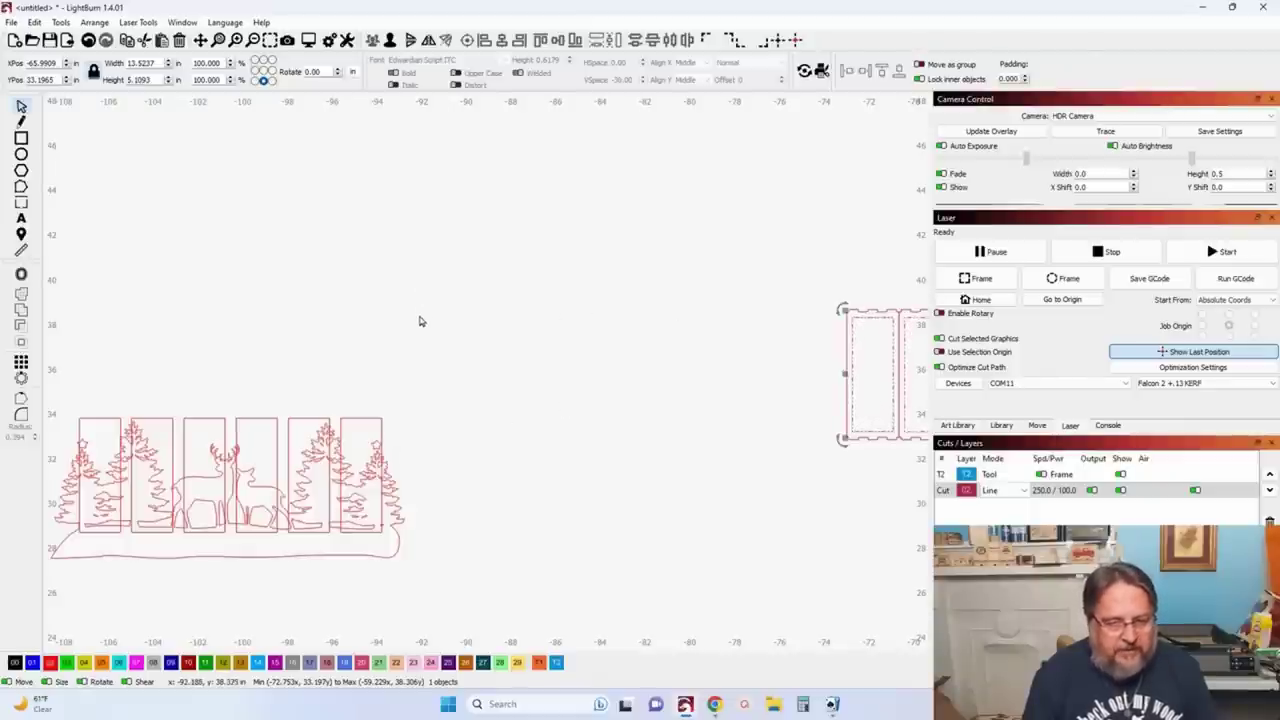
# Step: Zoom in and select a tiny stray speck near the left tree's base as a size reference
pyautogui.scroll(10, 374, 545)
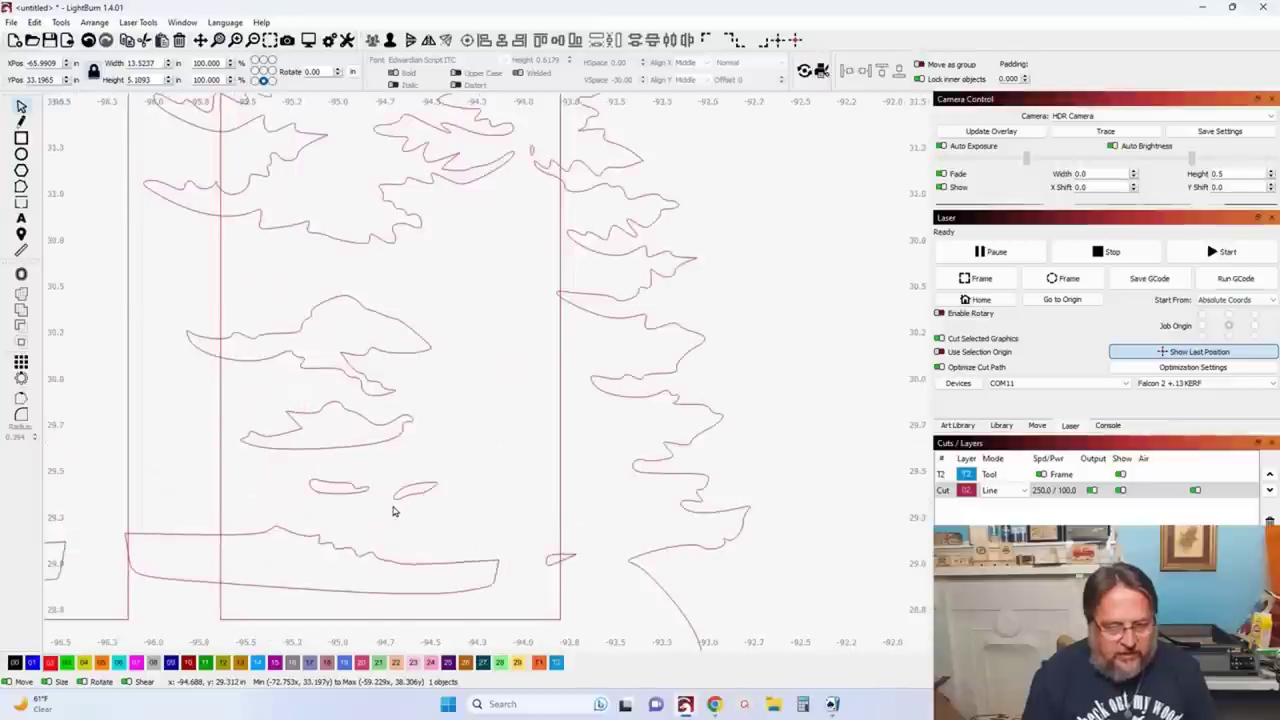
pyautogui.scroll(2, 395, 511)
pyautogui.scroll(-10, 408, 504)
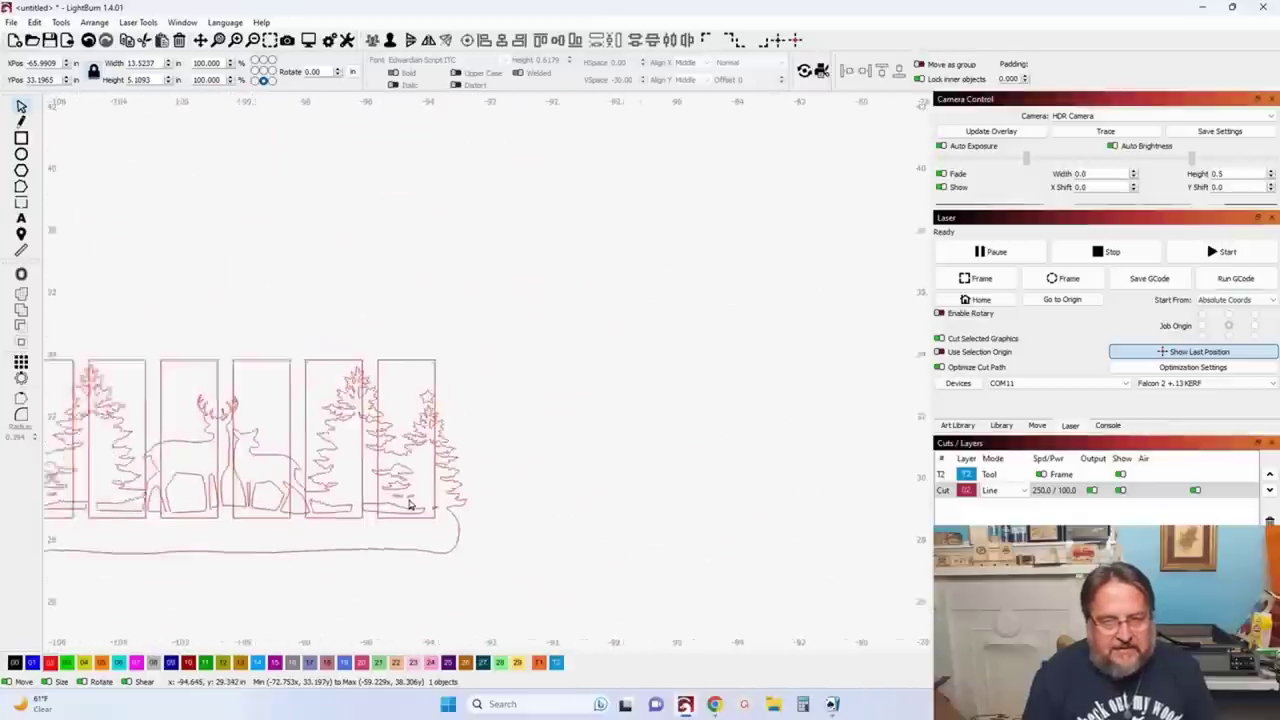
pyautogui.hscroll(-3, 367, 322)
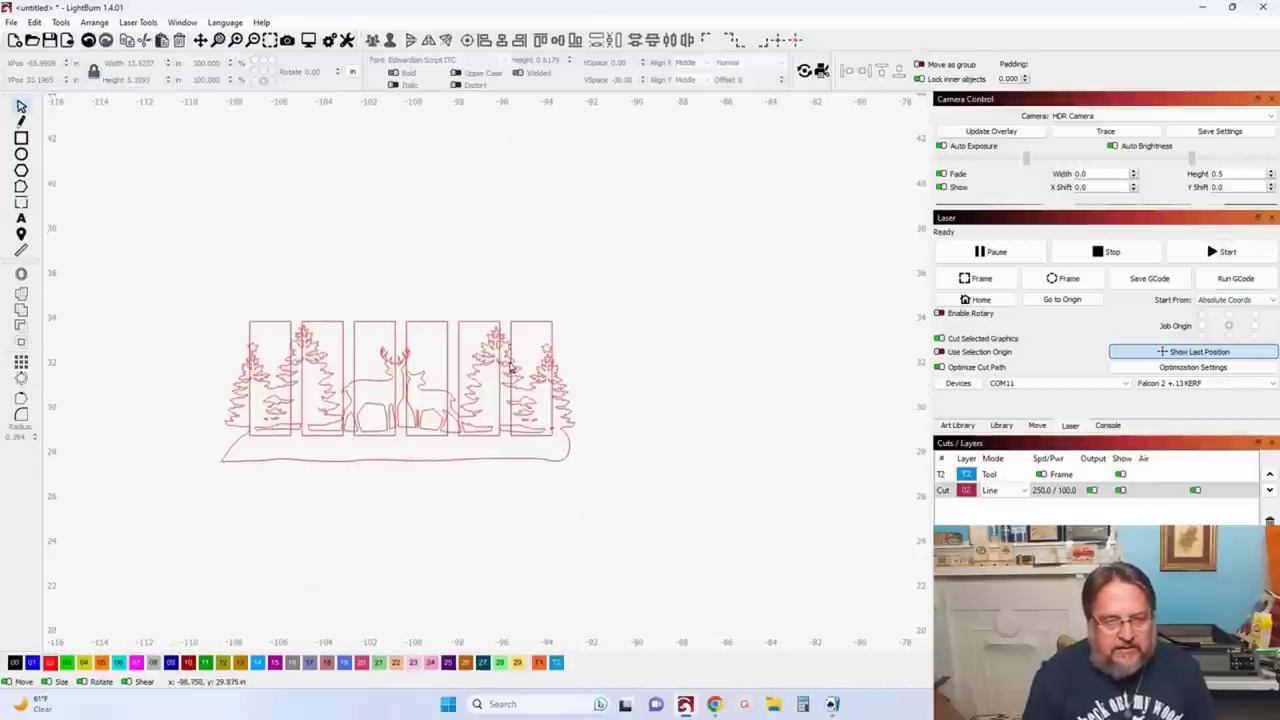
pyautogui.scroll(3, 375, 400)
pyautogui.scroll(4, 229, 432)
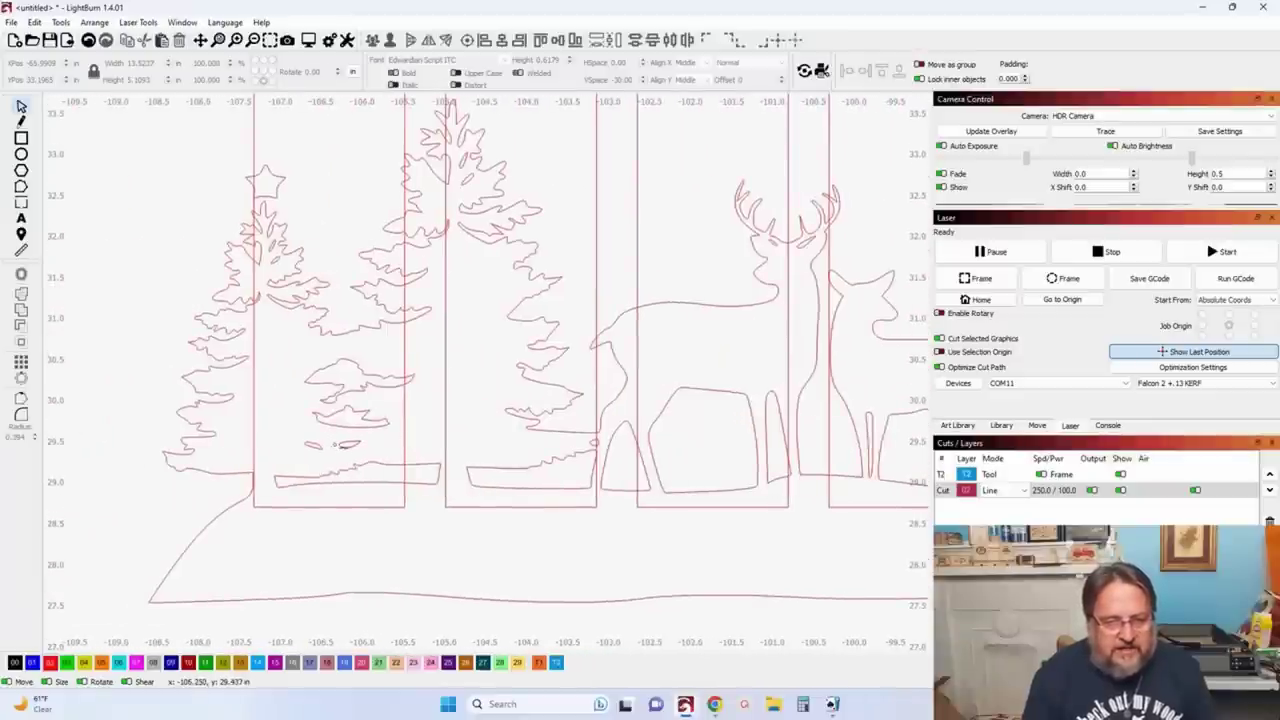
pyautogui.click(345, 446)
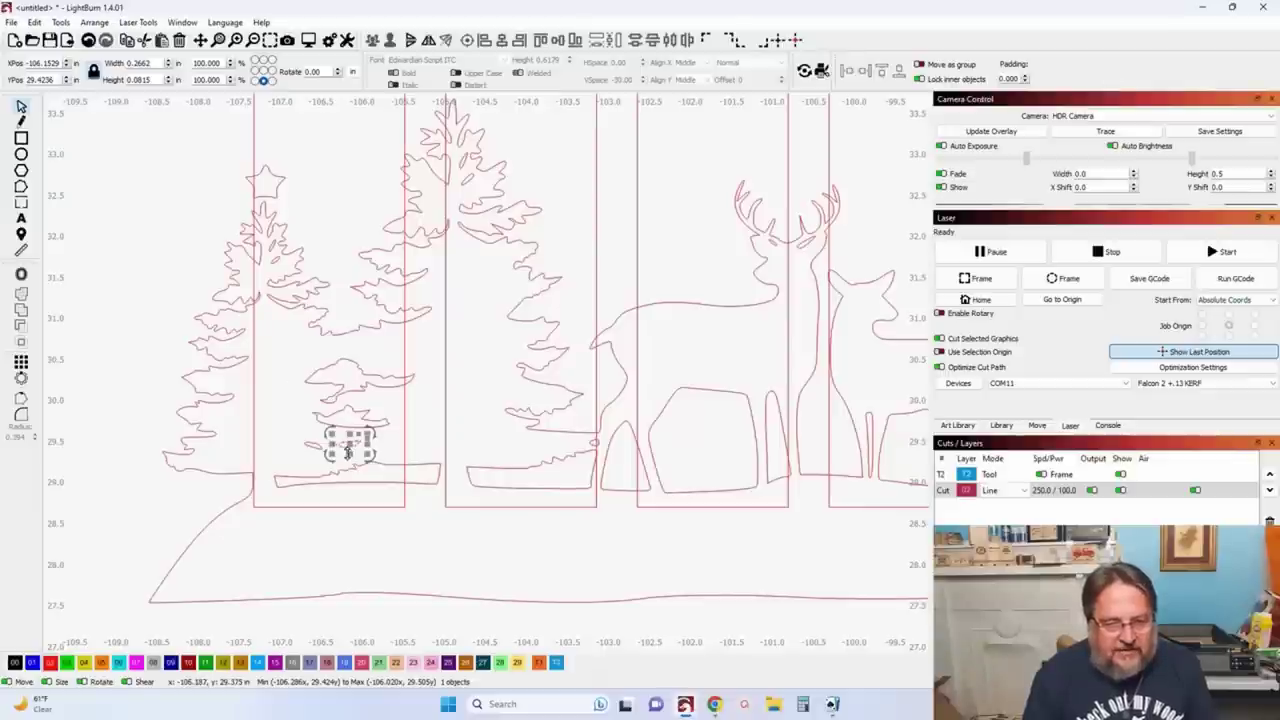
pyautogui.scroll(-3, 314, 460)
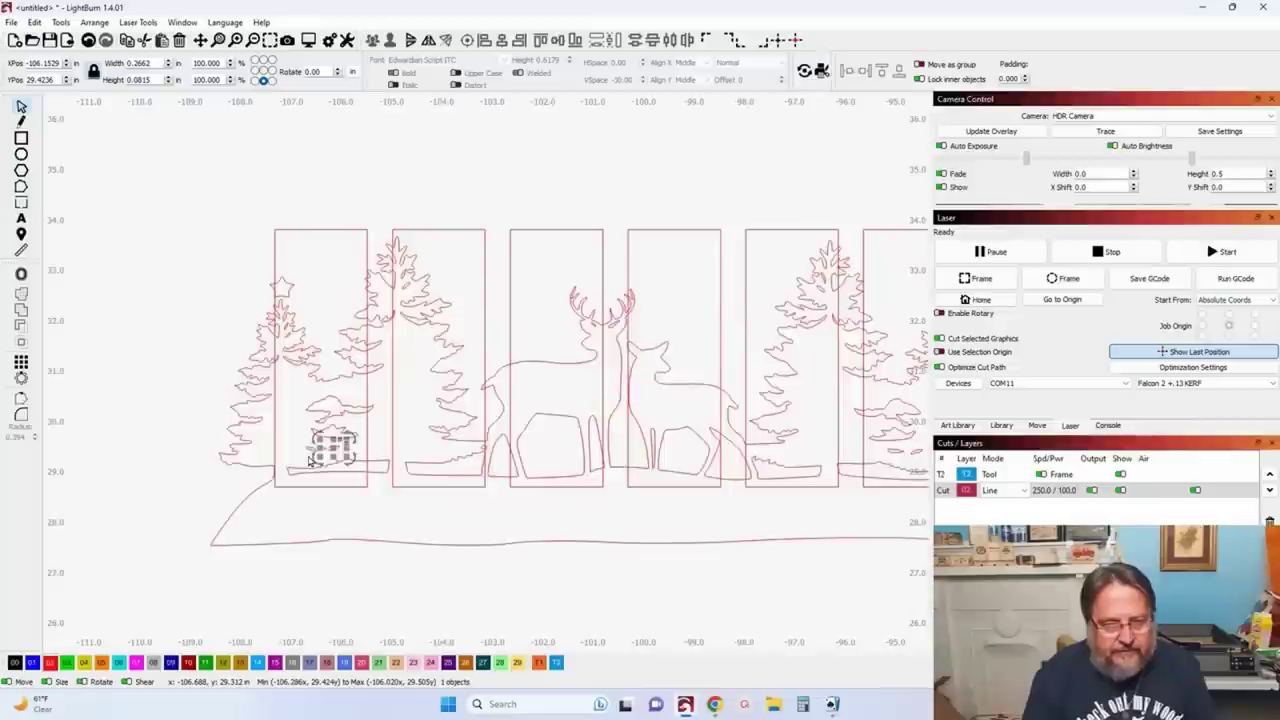
# Step: Use Tools > Select shapes smaller than selected to grab every speck below the reference size
pyautogui.click(61, 23)
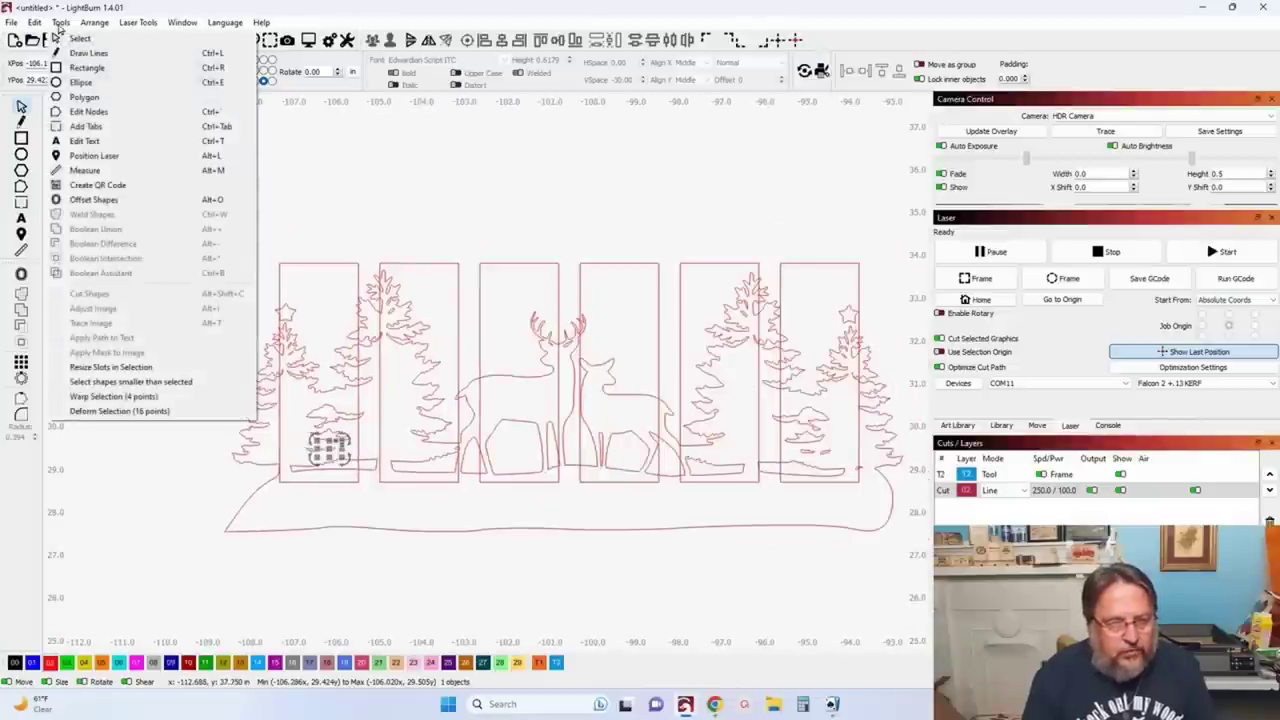
pyautogui.click(182, 388)
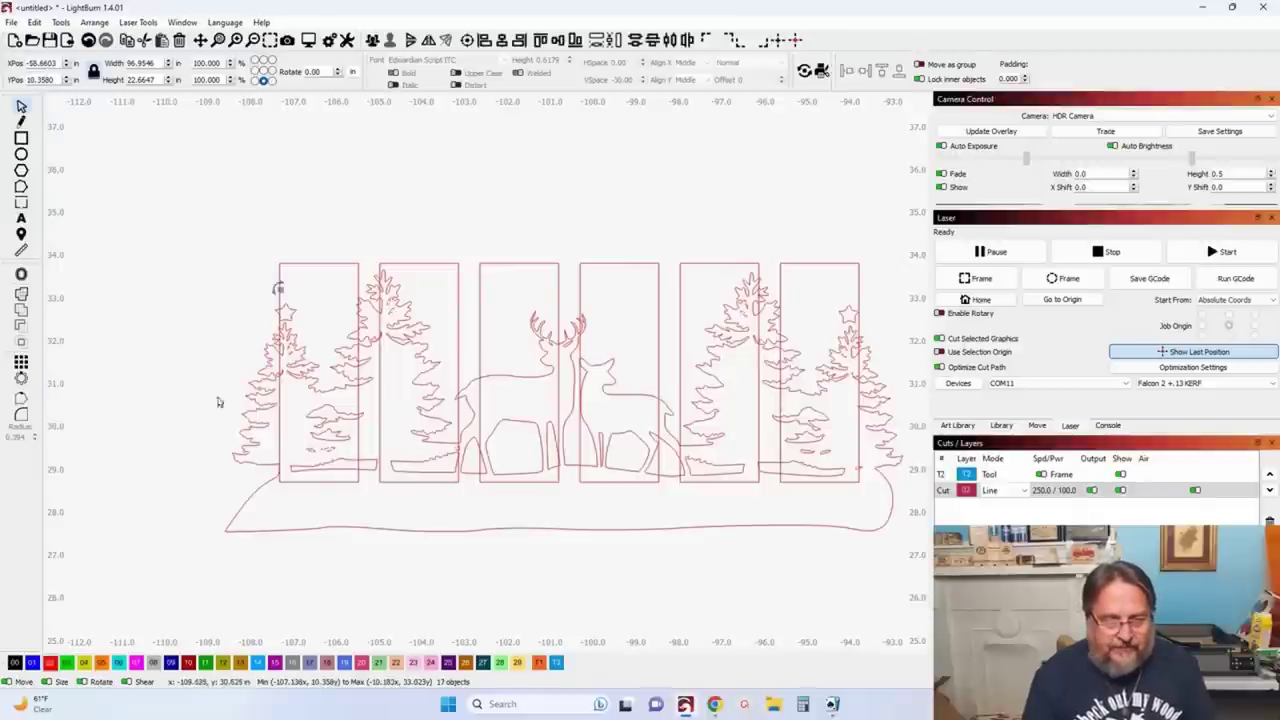
pyautogui.scroll(-1, 214, 400)
pyautogui.scroll(5, 330, 444)
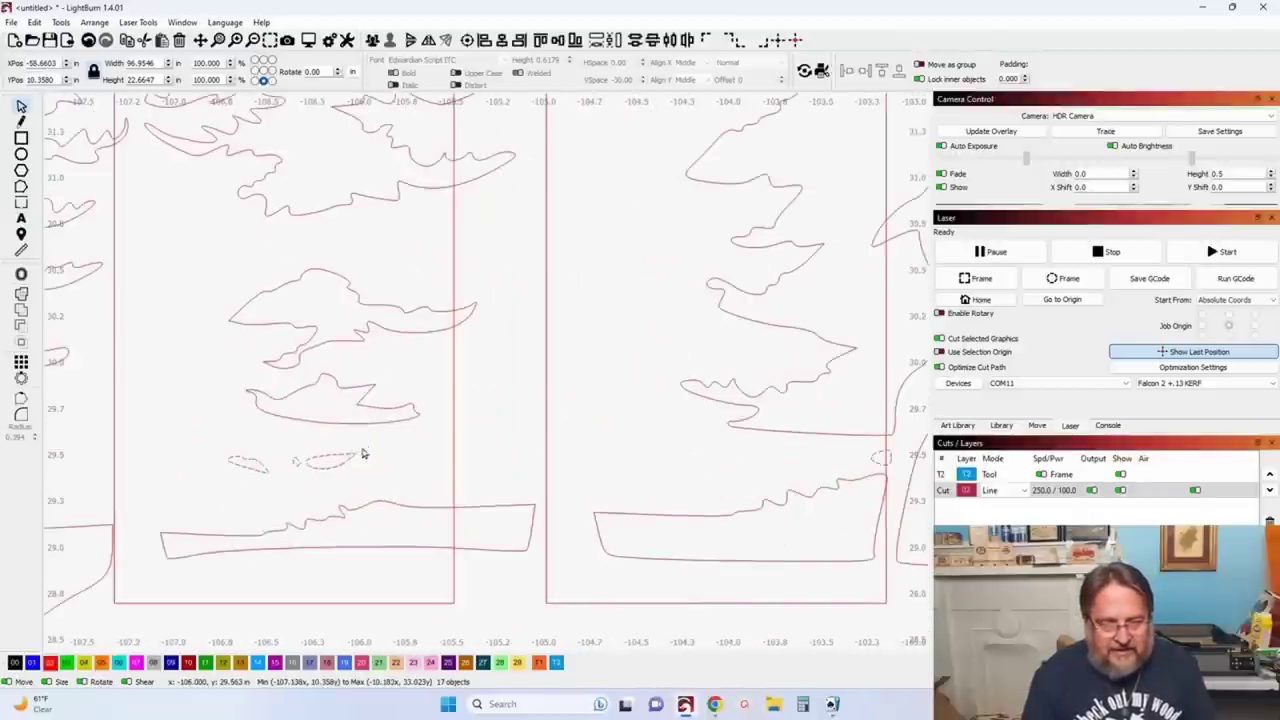
pyautogui.scroll(-5, 333, 492)
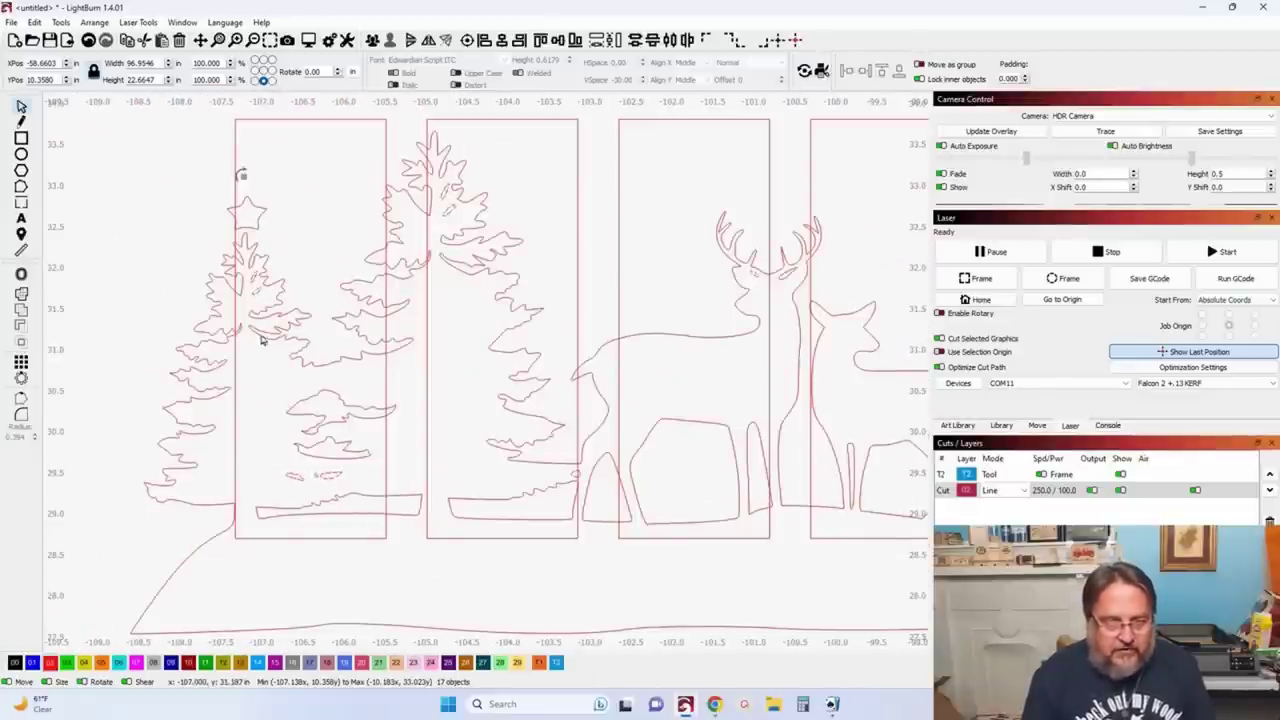
pyautogui.scroll(8, 265, 342)
pyautogui.scroll(-8, 258, 262)
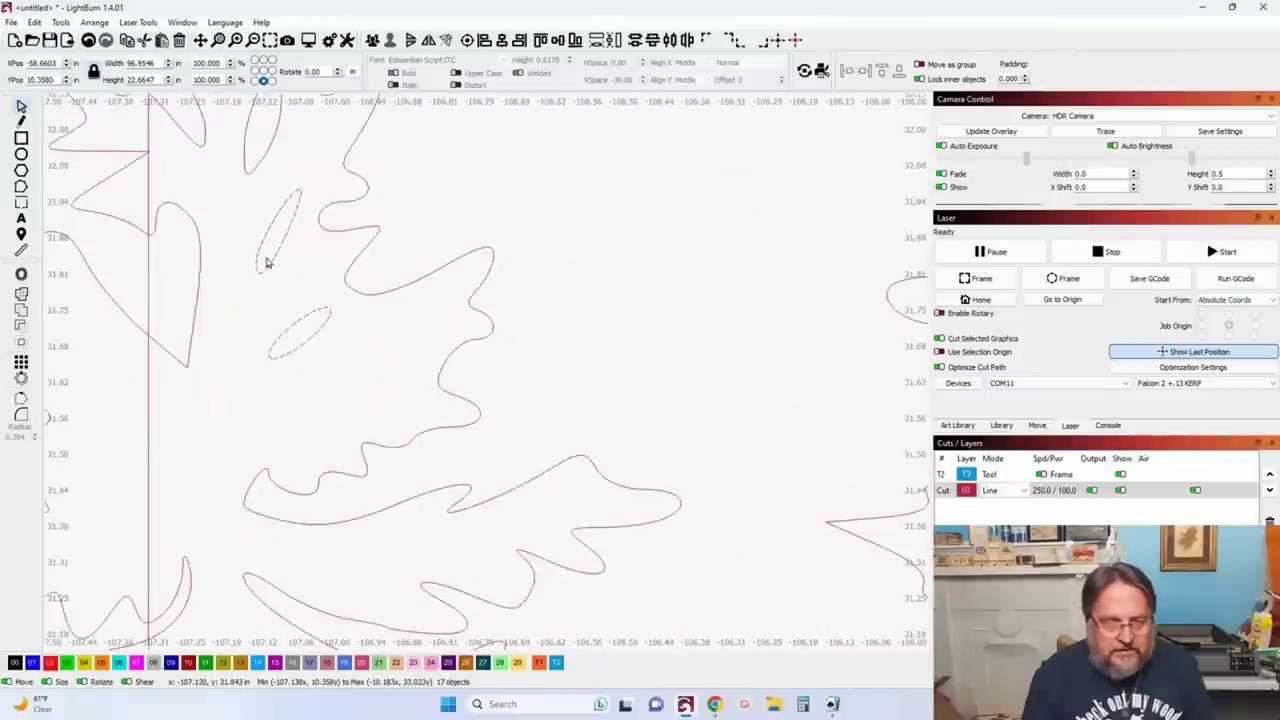
pyautogui.scroll(5, 543, 170)
pyautogui.scroll(-6, 543, 165)
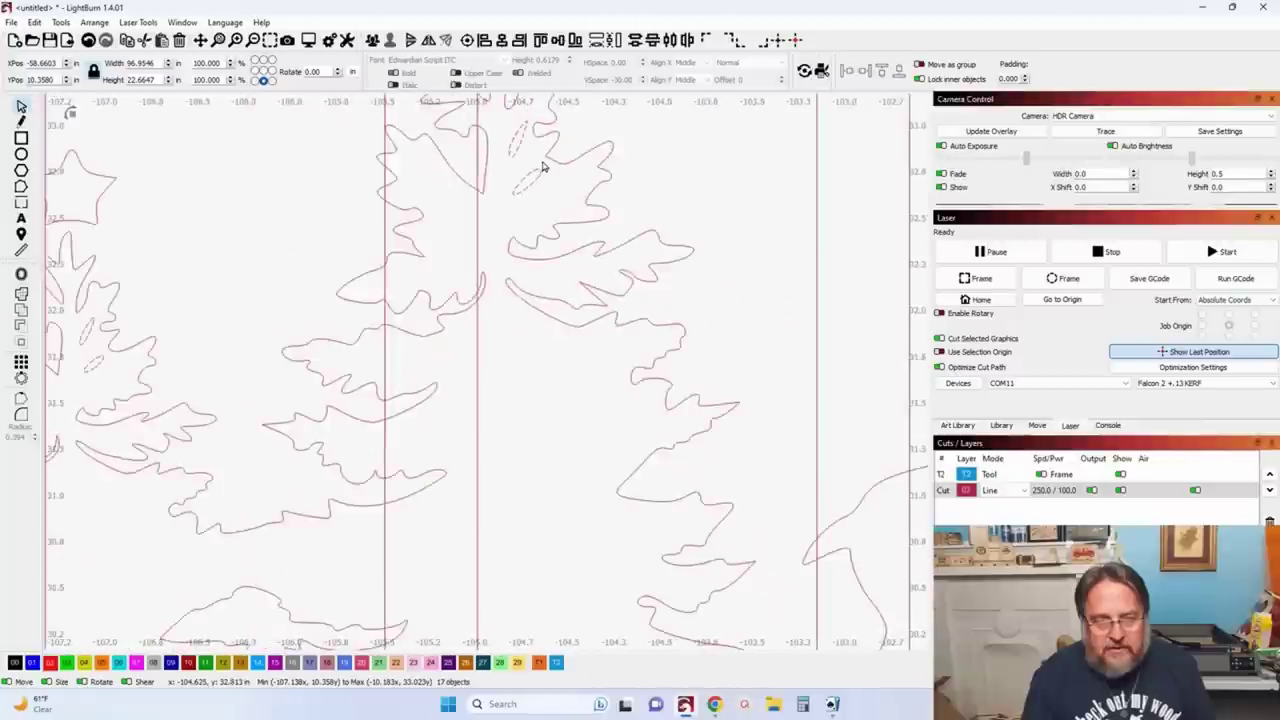
pyautogui.scroll(1, 496, 245)
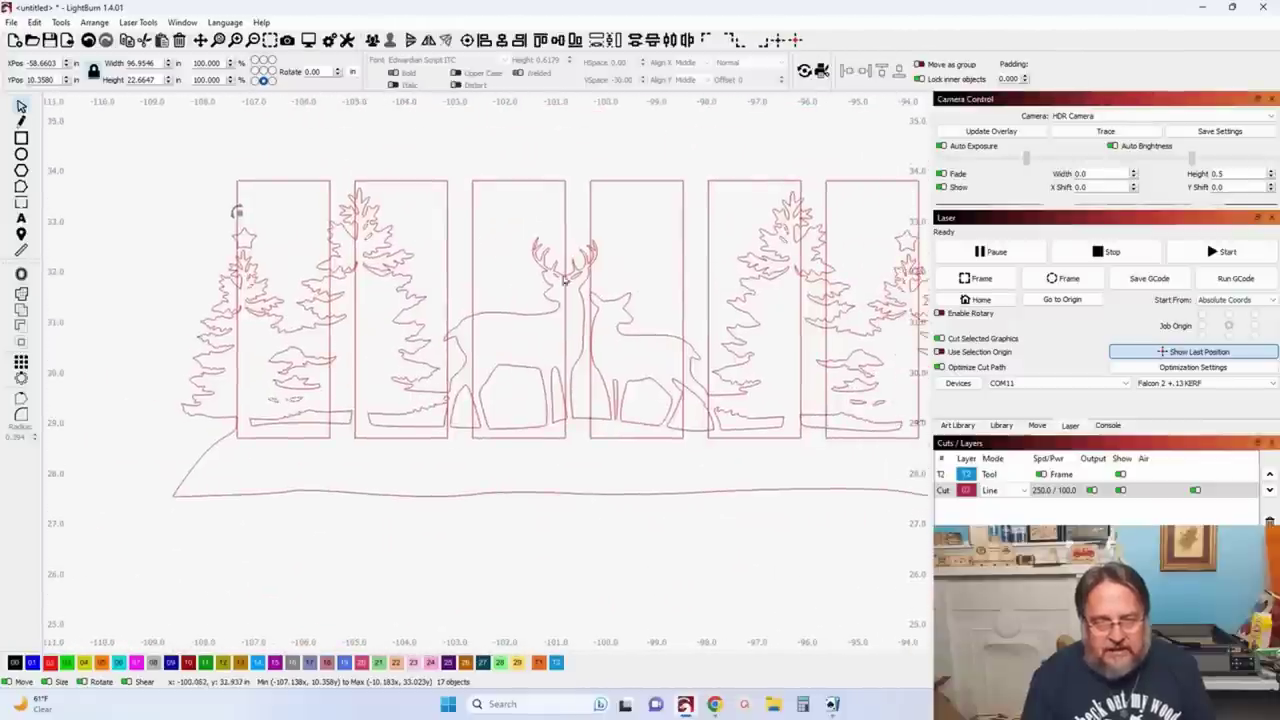
pyautogui.scroll(8, 565, 280)
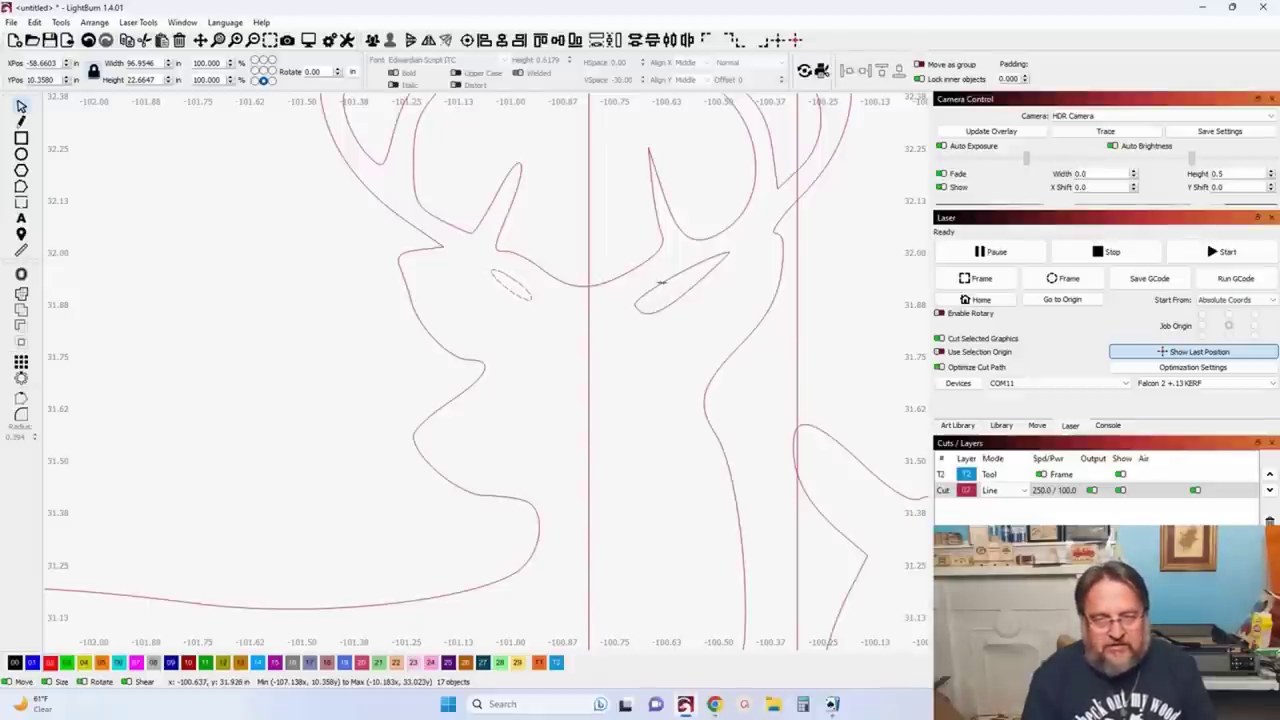
pyautogui.scroll(-5, 660, 283)
pyautogui.scroll(2, 267, 208)
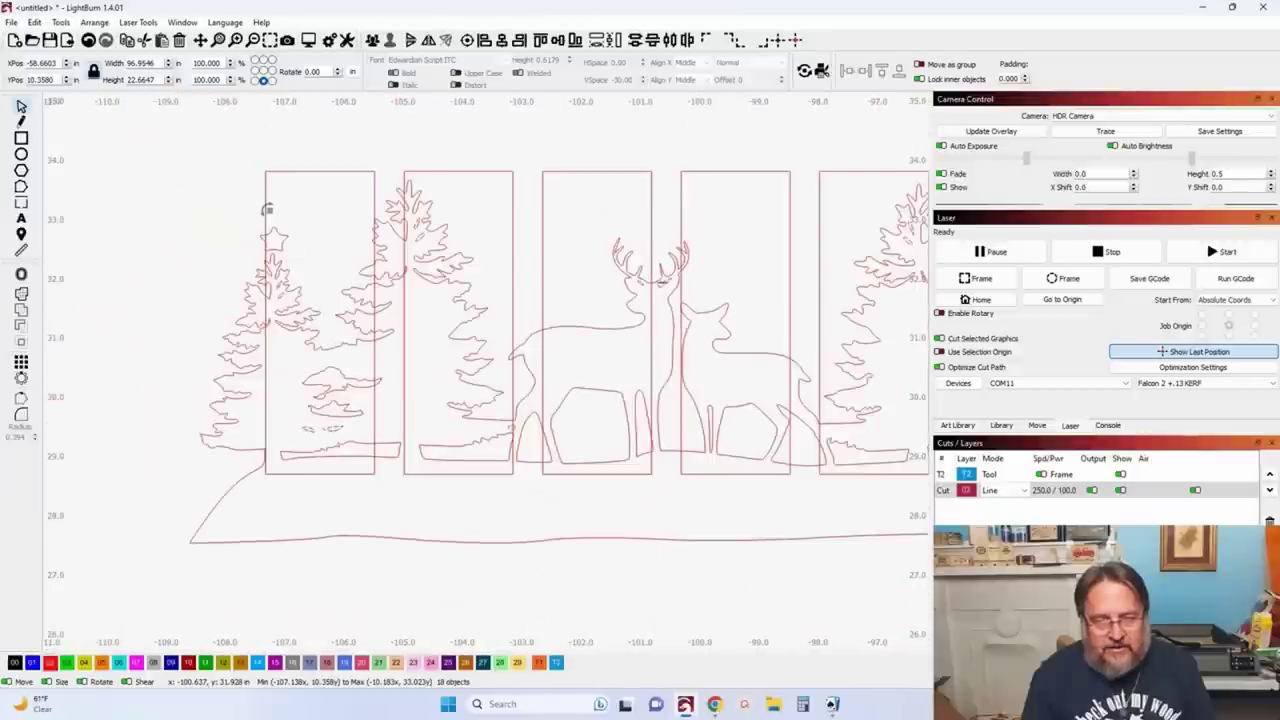
pyautogui.scroll(5, 640, 290)
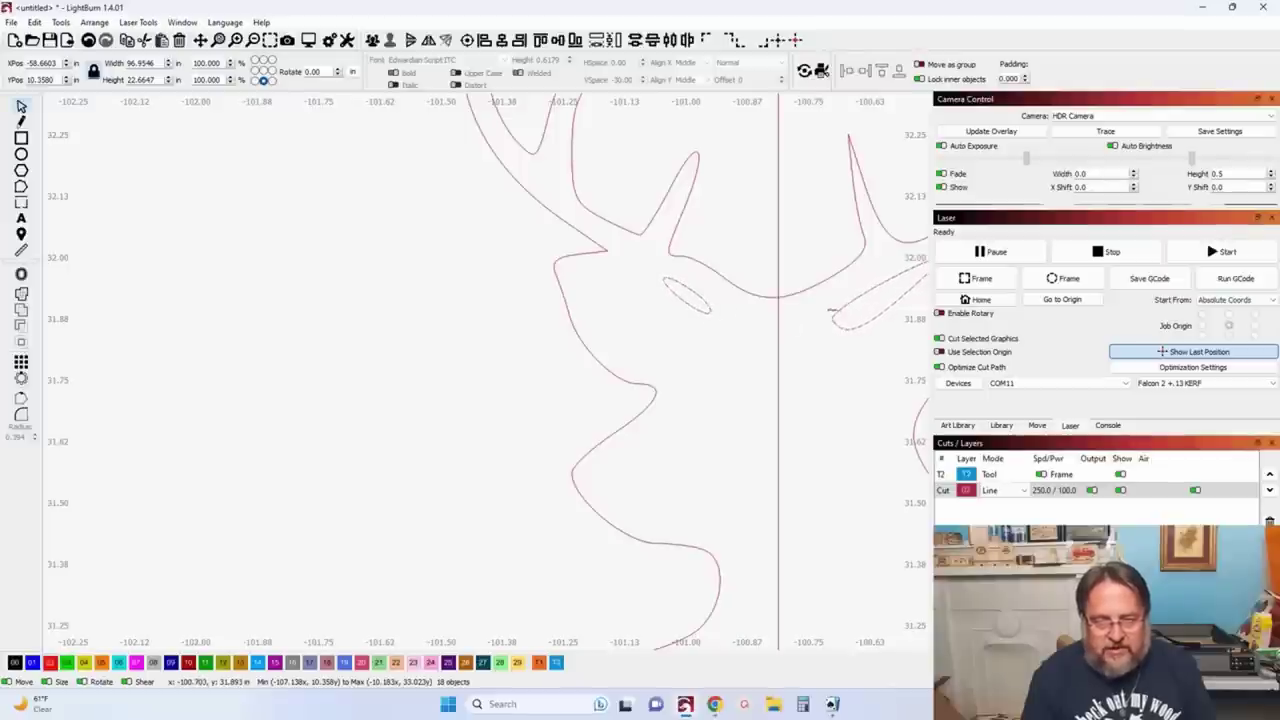
pyautogui.scroll(-3, 832, 317)
pyautogui.scroll(-4, 463, 337)
pyautogui.scroll(1, 386, 294)
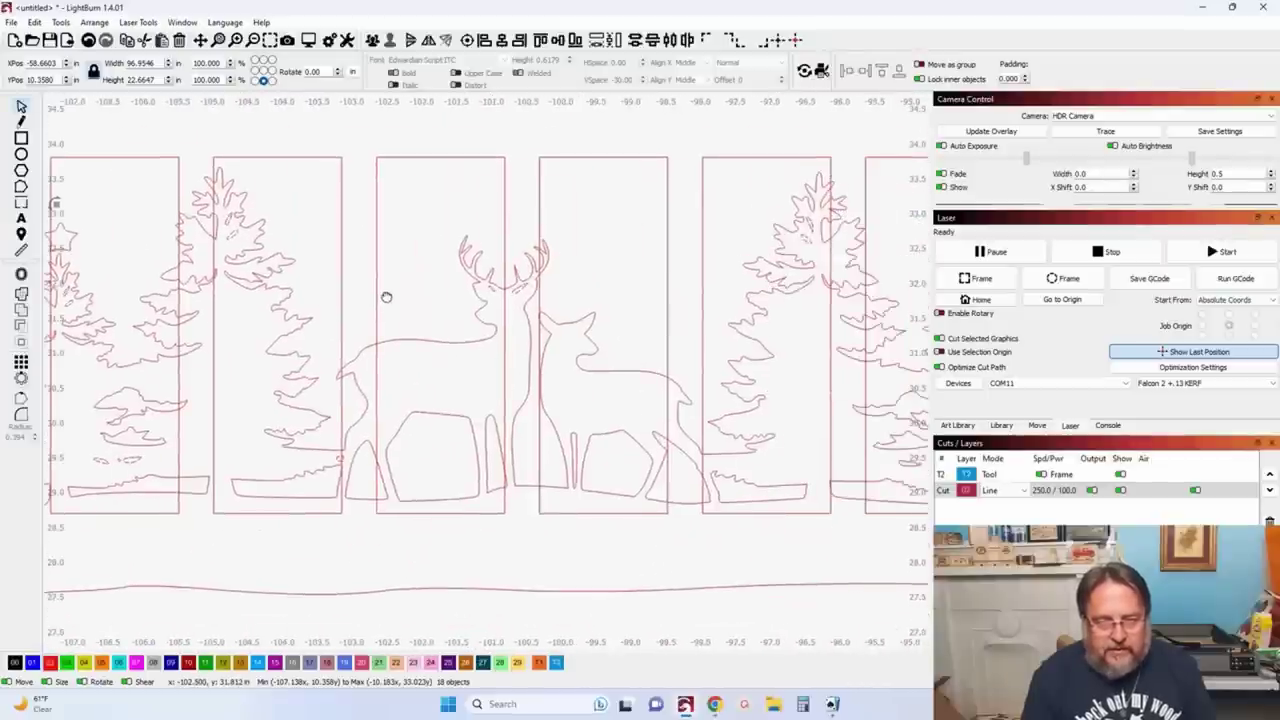
pyautogui.scroll(-1, 386, 313)
pyautogui.scroll(-2, 386, 313)
pyautogui.scroll(2, 665, 355)
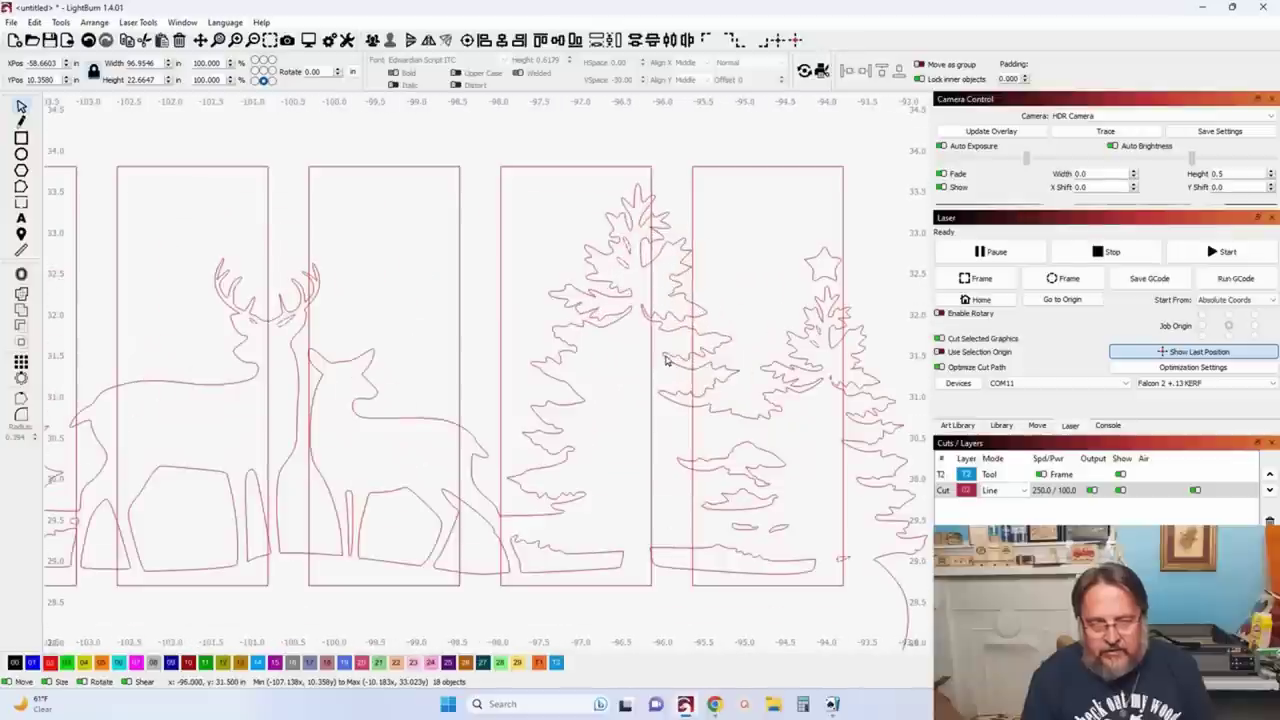
pyautogui.scroll(-1, 661, 362)
pyautogui.scroll(3, 765, 522)
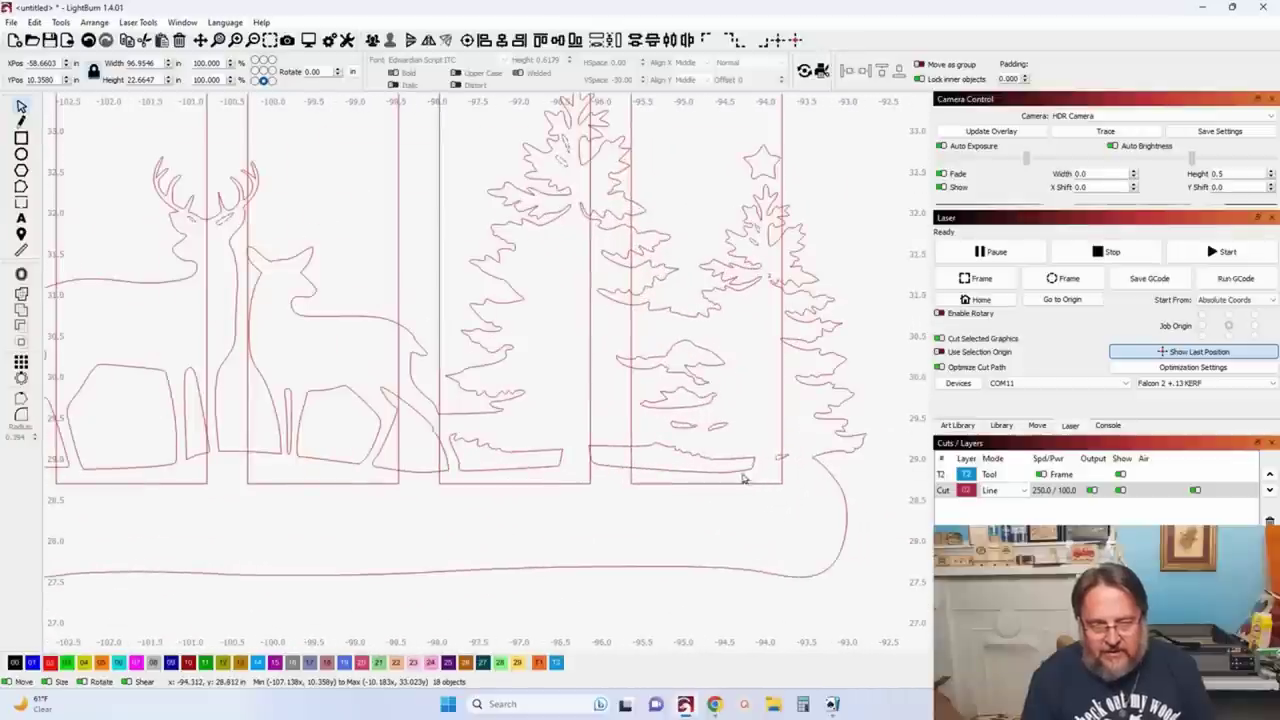
pyautogui.scroll(-1, 743, 478)
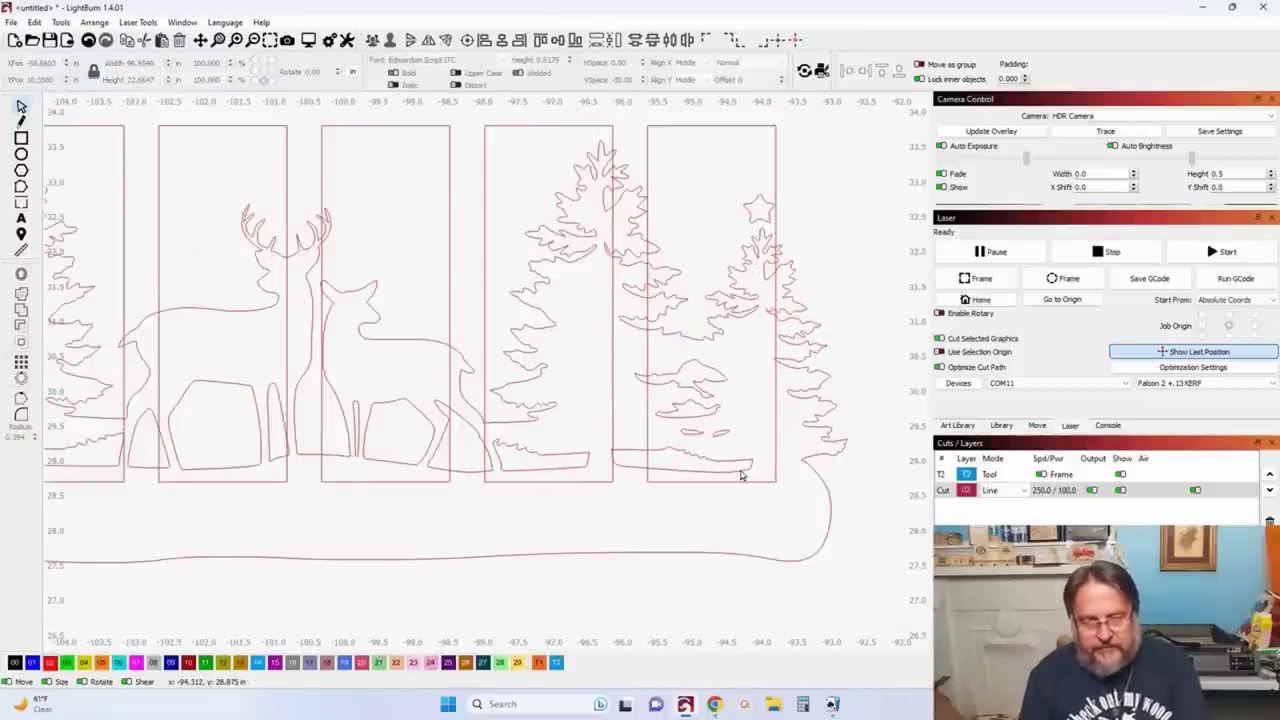
# Step: Inspect the left-hand panels and right-hand trees to check which specks got selected
pyautogui.moveTo(413, 416); pyautogui.dragTo(645, 406)
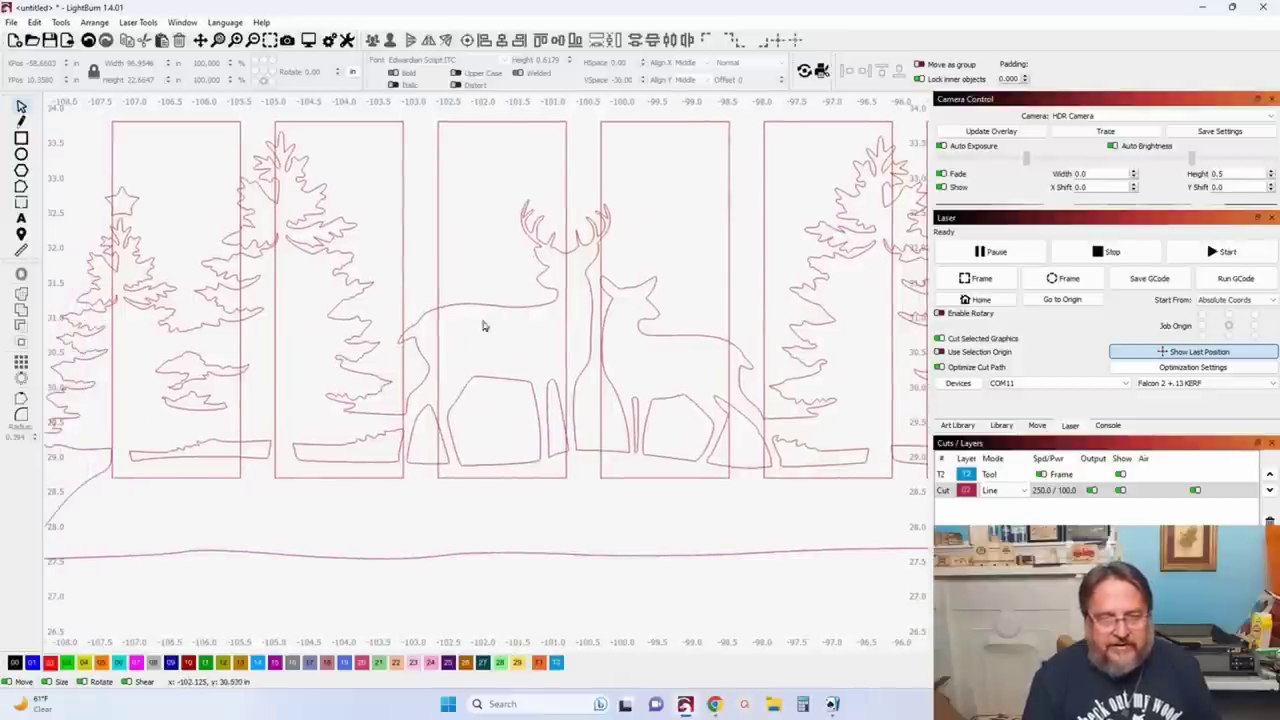
pyautogui.scroll(3, 528, 276)
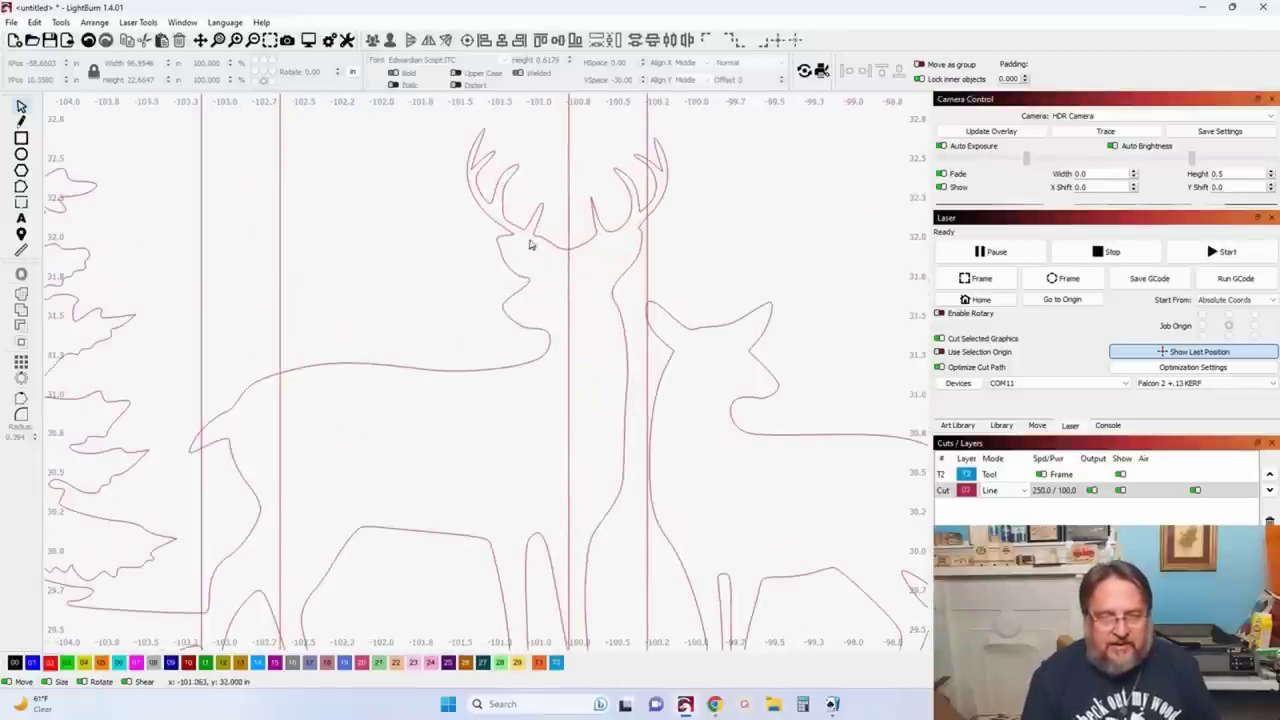
pyautogui.scroll(-5, 580, 274)
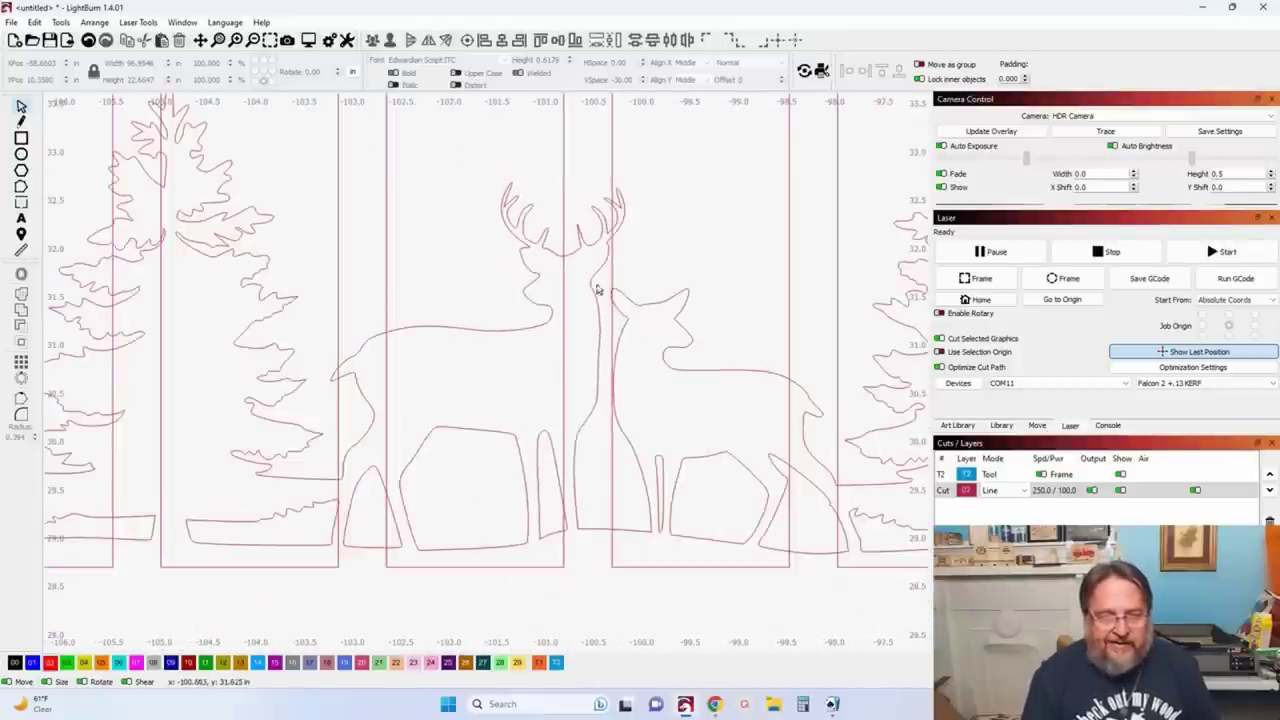
pyautogui.moveTo(674, 257); pyautogui.dragTo(477, 277)
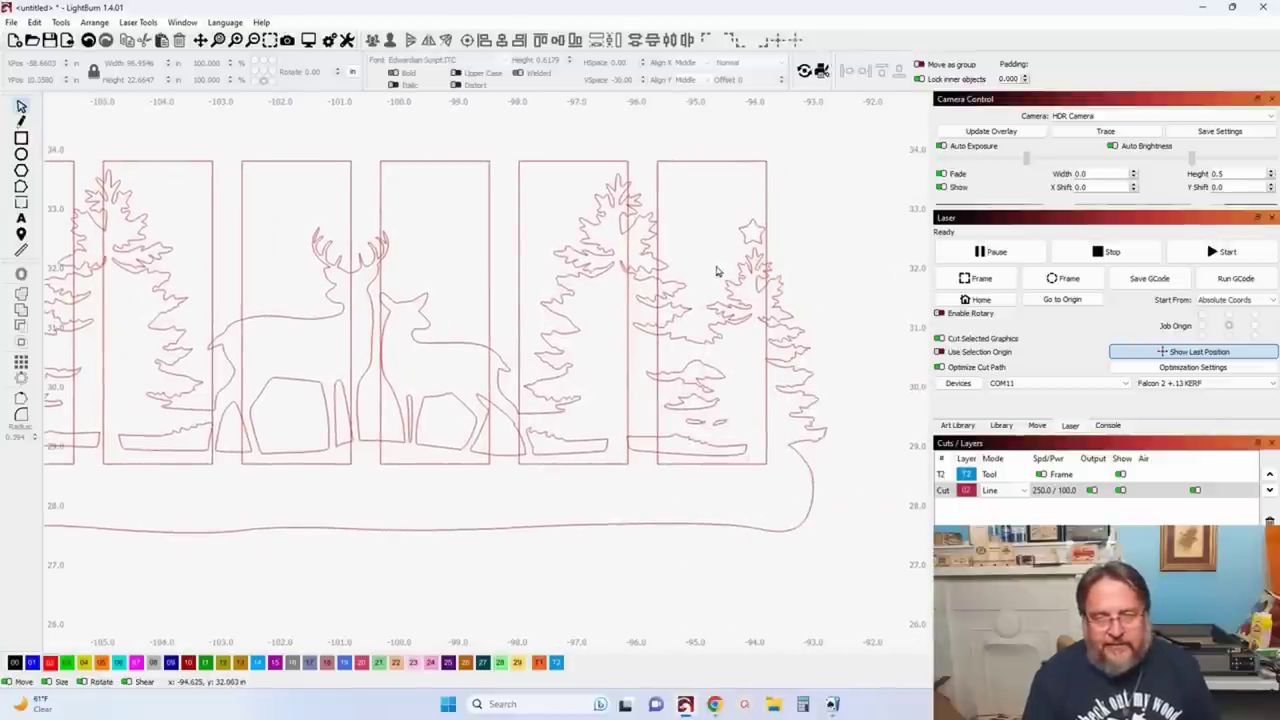
pyautogui.scroll(1, 716, 270)
pyautogui.scroll(-2, 731, 270)
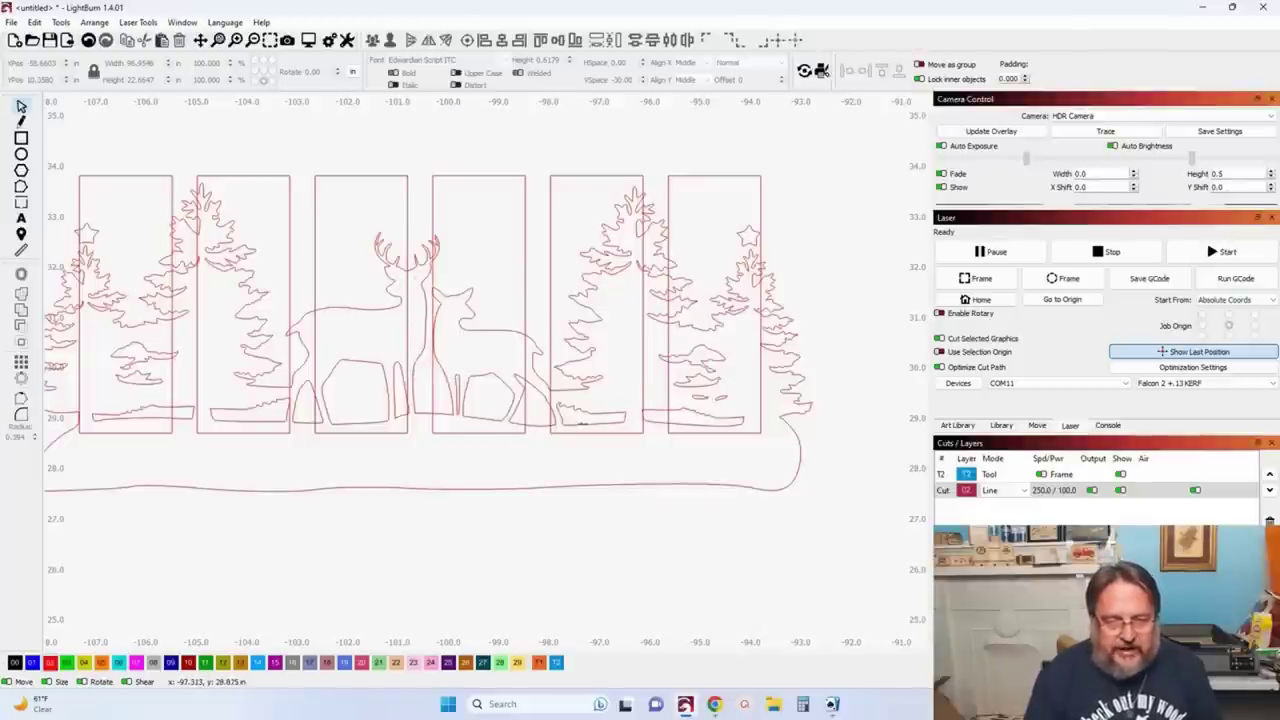
# Step: Move the group of six panels onto the T2 tool layer
pyautogui.click(583, 424)
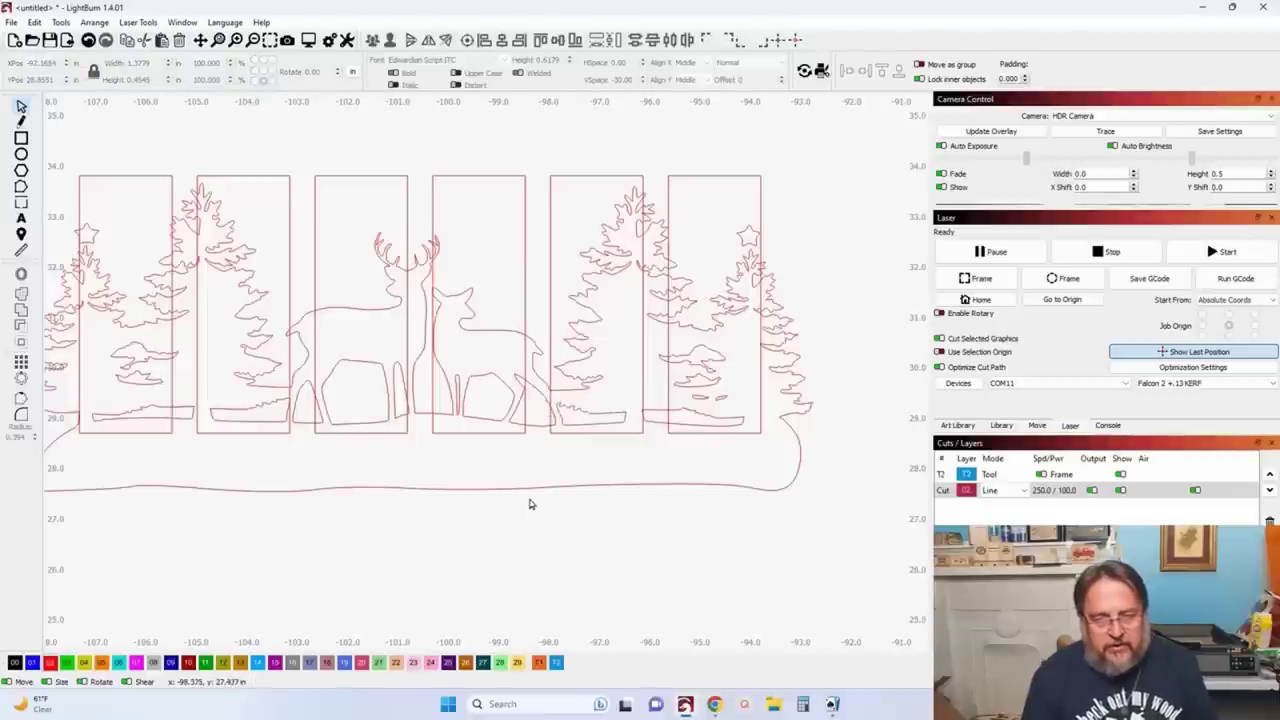
pyautogui.scroll(-2, 530, 490)
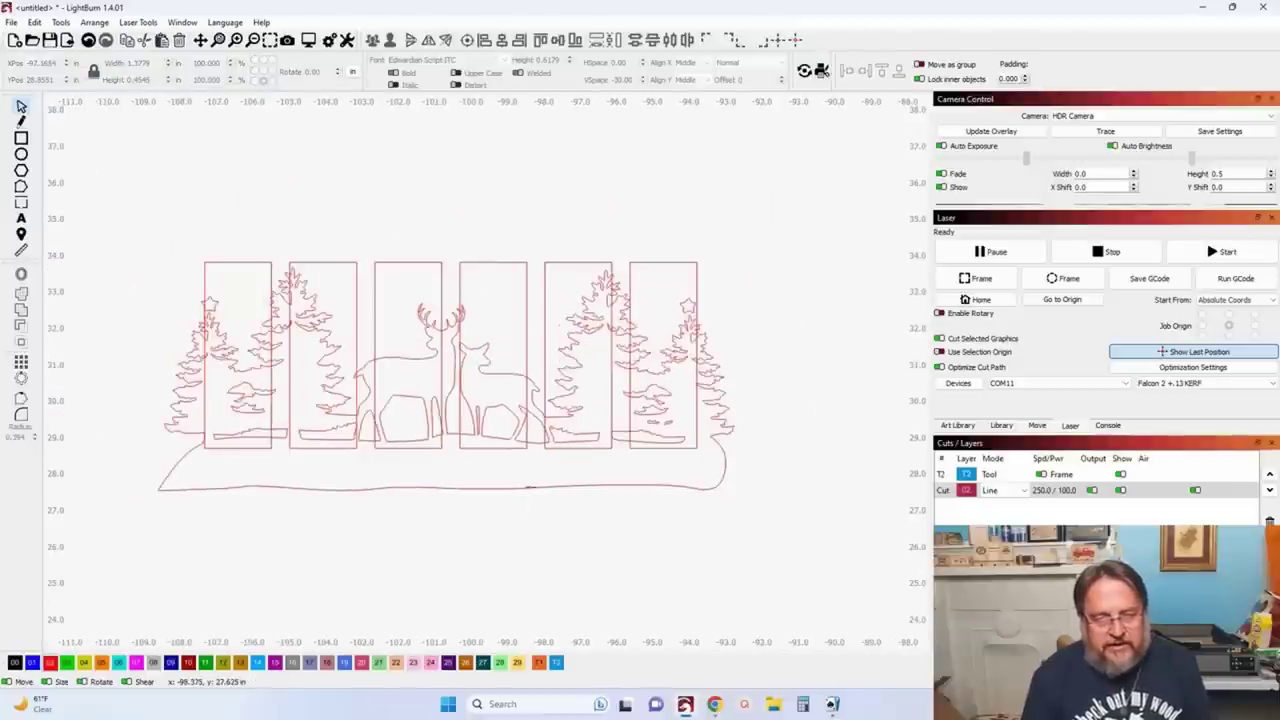
pyautogui.click(460, 270)
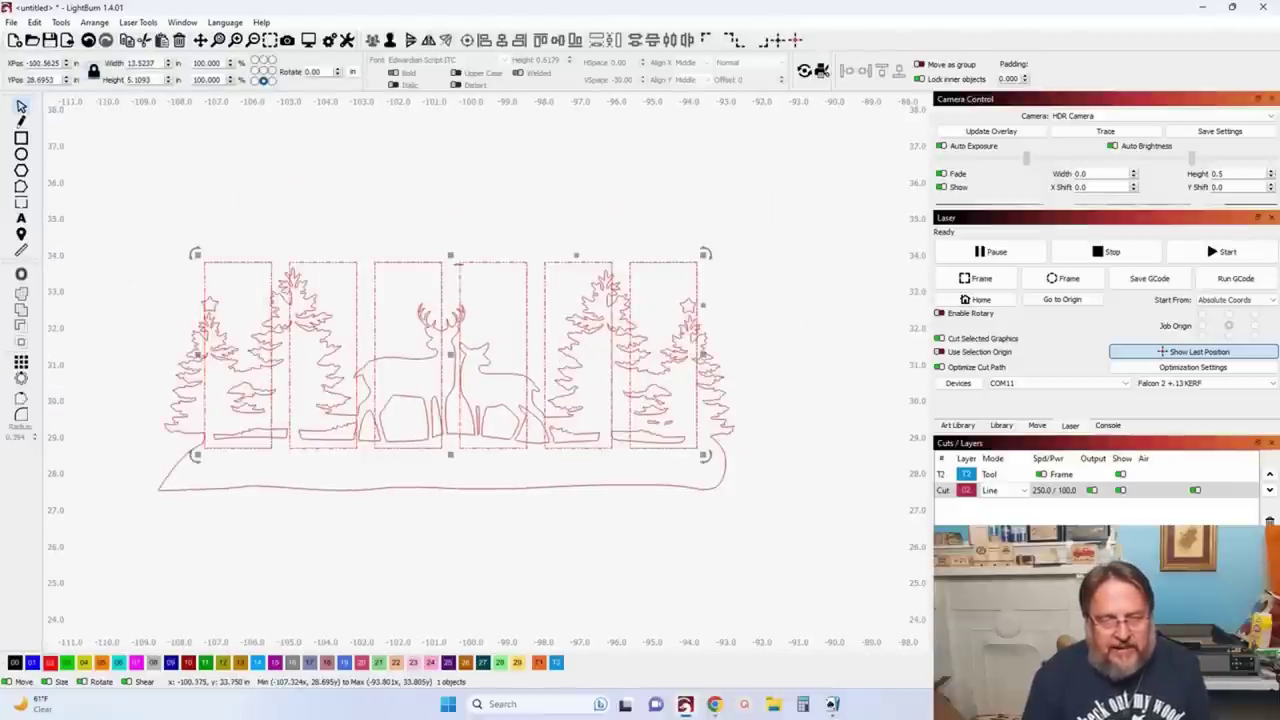
pyautogui.click(557, 663)
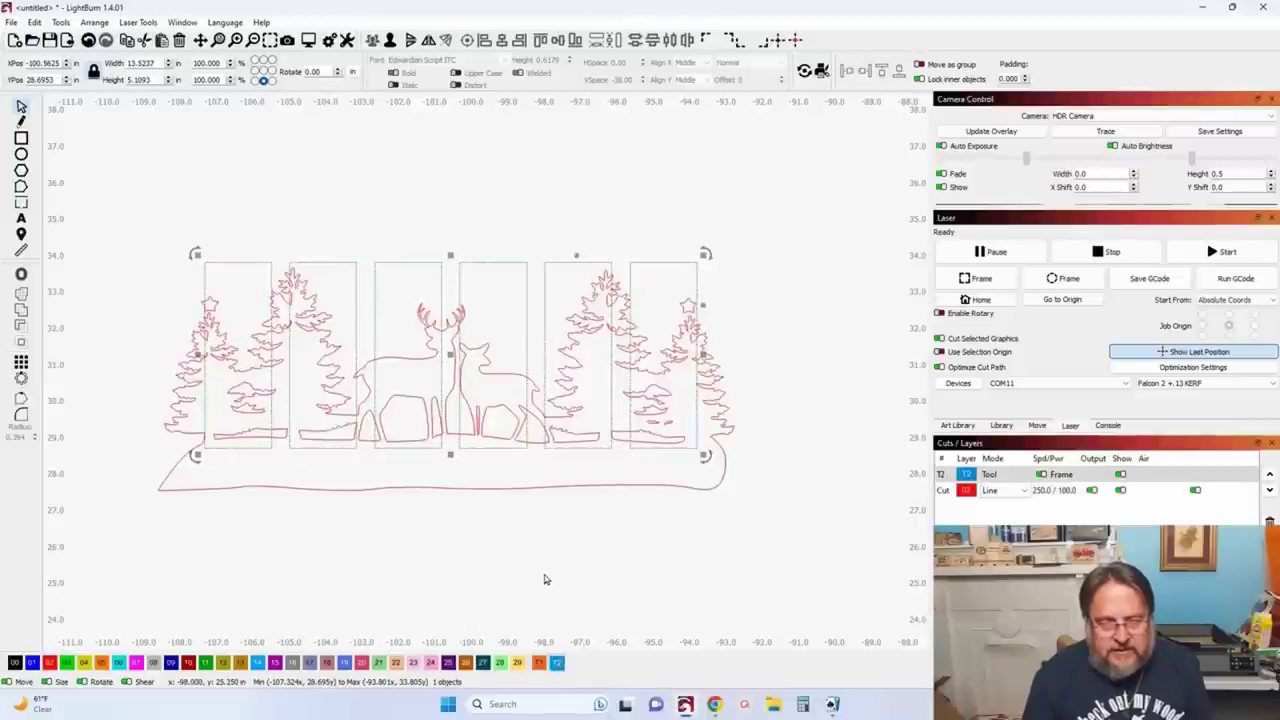
# Step: Select every traced scene piece except the panels
pyautogui.click(545, 579)
pyautogui.moveTo(95, 240); pyautogui.dragTo(808, 583)
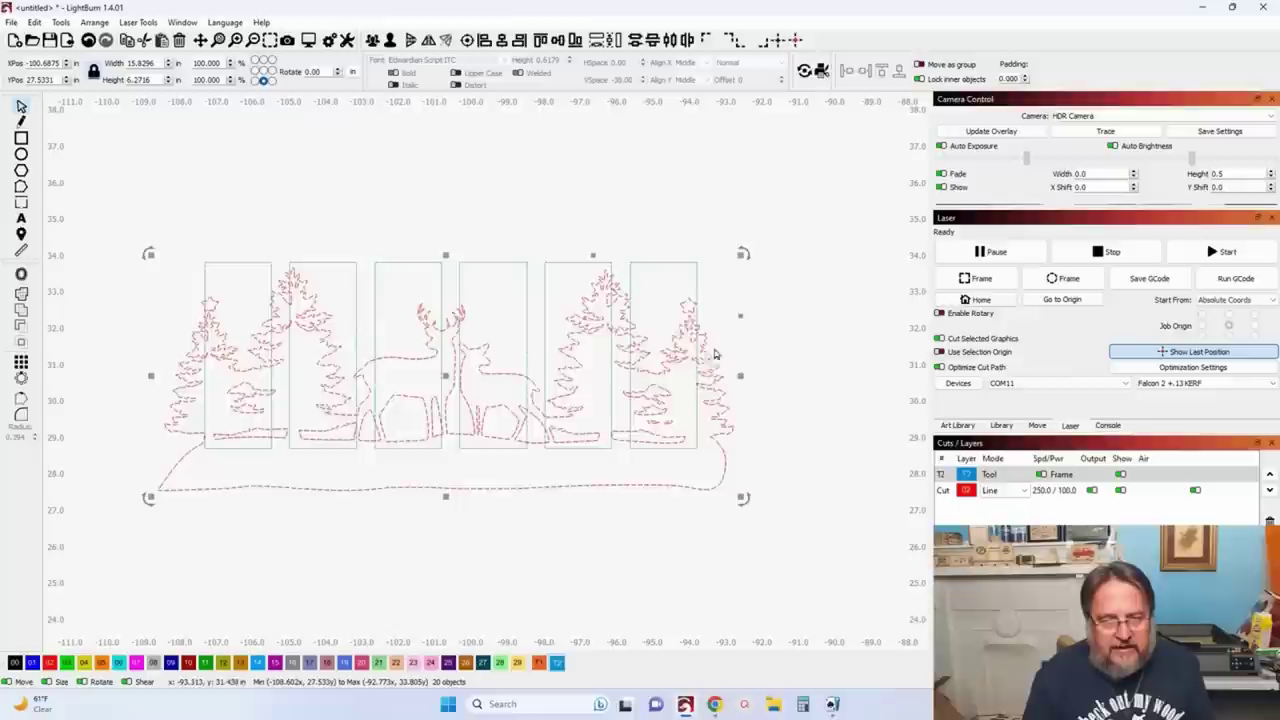
pyautogui.moveTo(665, 262); pyautogui.dragTo(665, 262)
pyautogui.keyDown('shift'); pyautogui.click(665, 262); pyautogui.keyUp('shift')
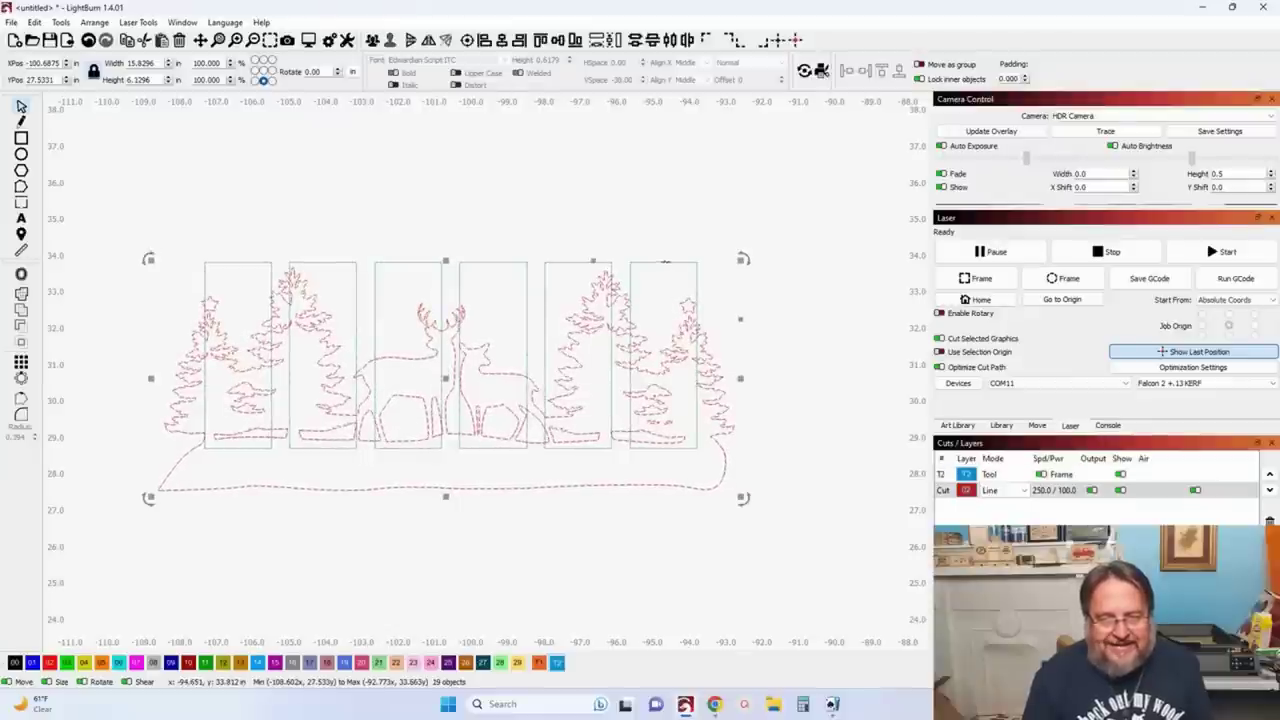
# Step: Apply Ctrl+G to the scene pieces, then box-select everything to confirm 19 objects at 15.8296 × 6.1296 in
pyautogui.hotkey('ctrl', 'g')
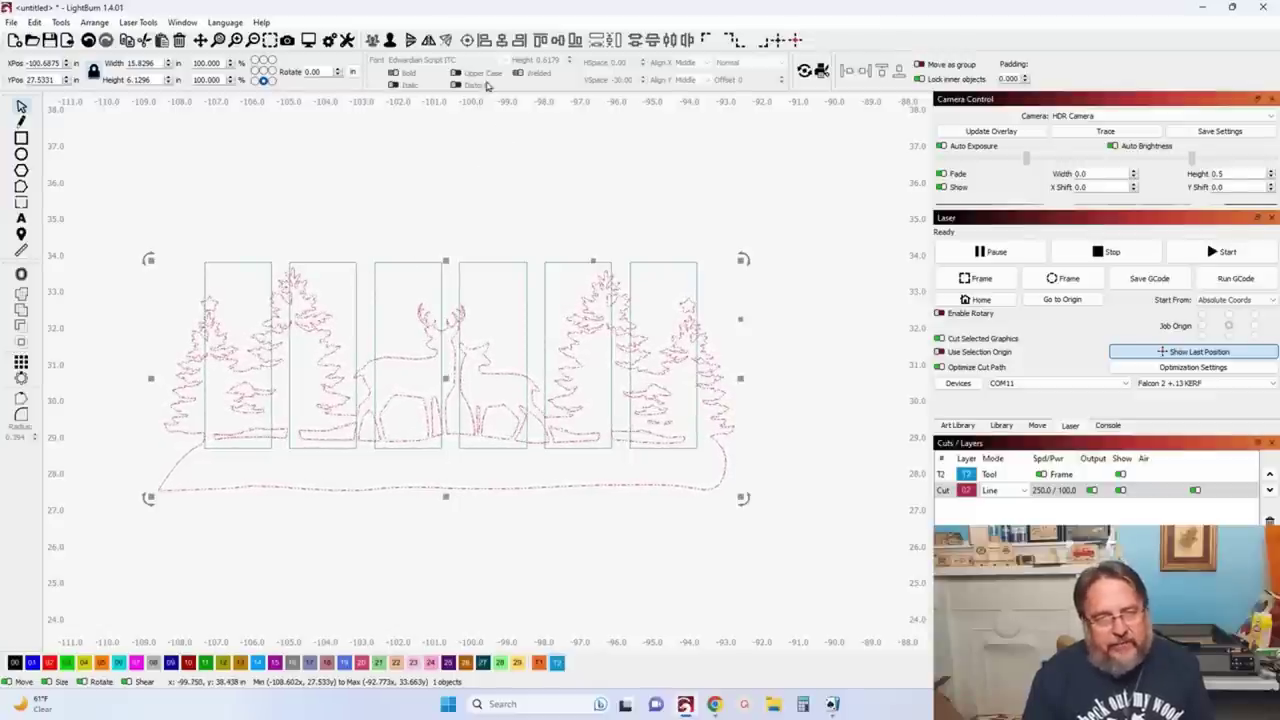
pyautogui.click(425, 163)
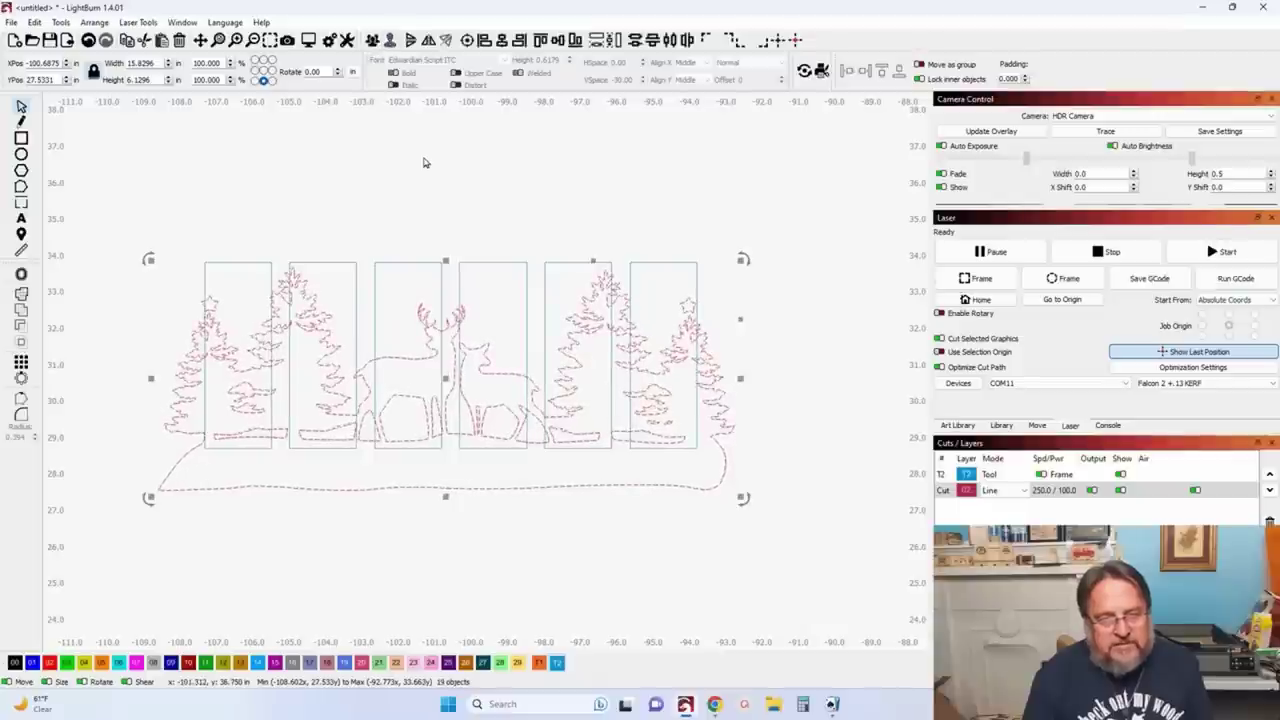
pyautogui.moveTo(118, 198); pyautogui.dragTo(821, 583)
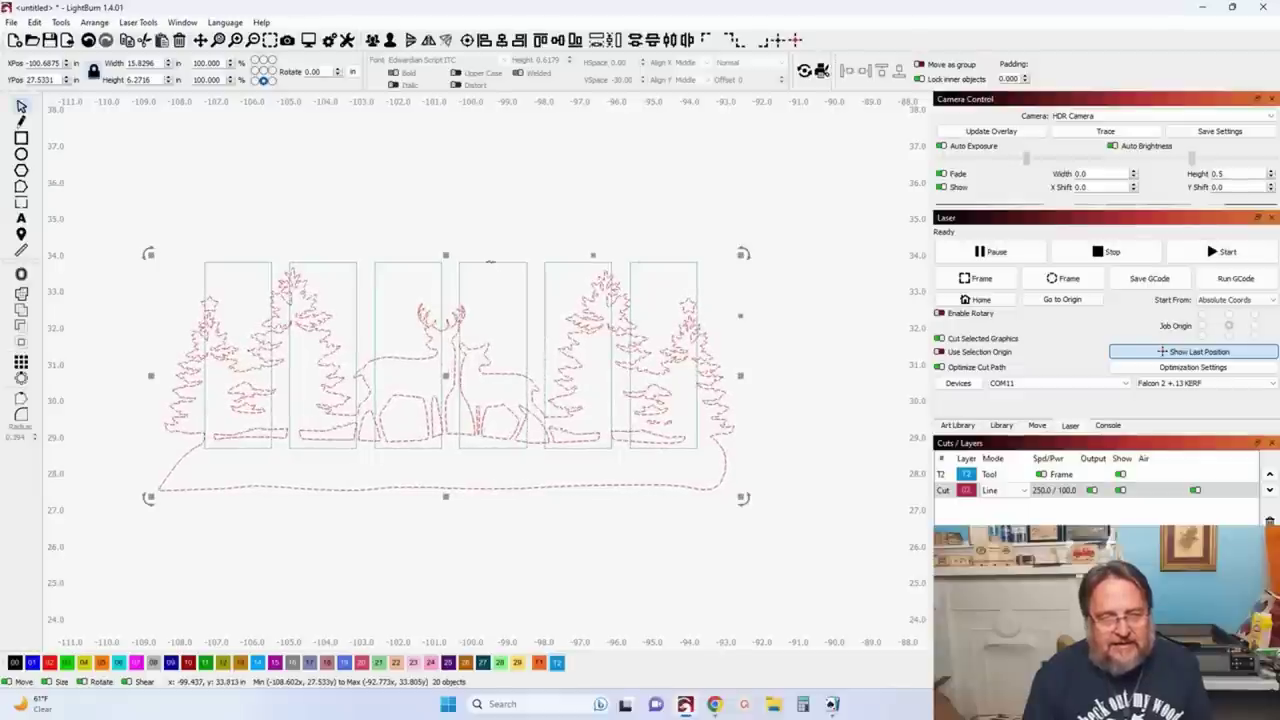
pyautogui.scroll(5, 490, 263)
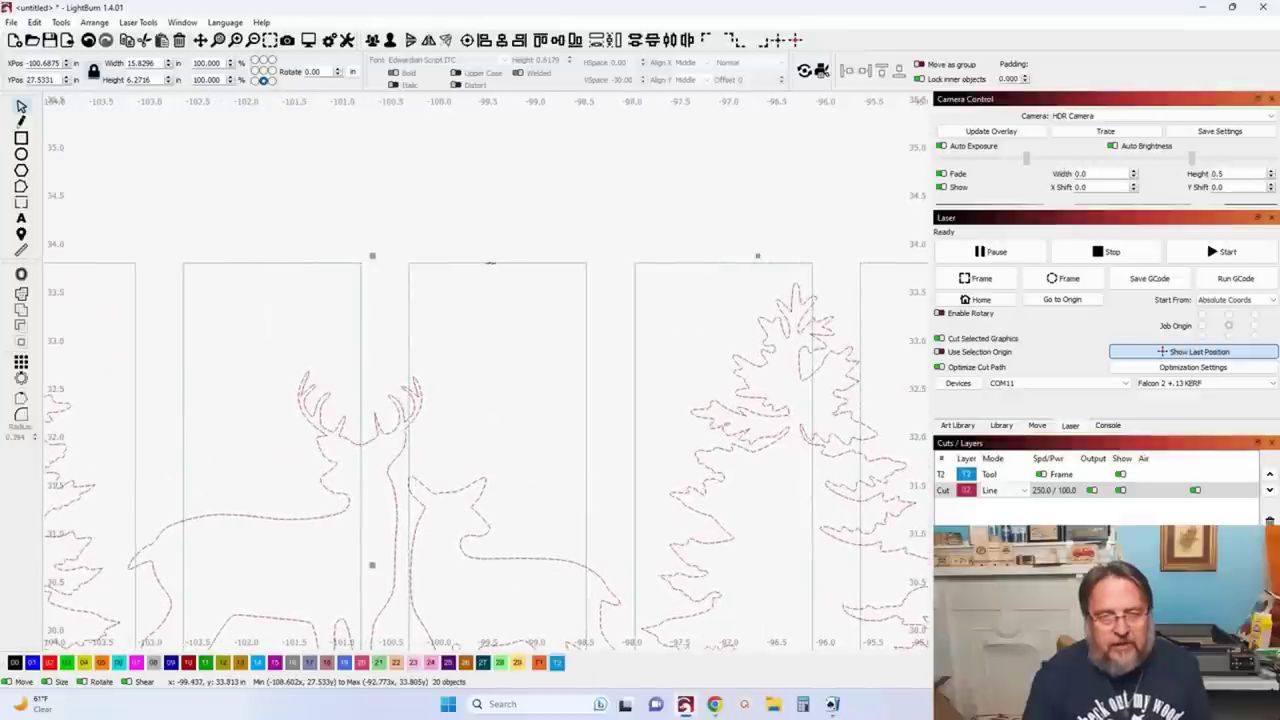
pyautogui.scroll(-3, 490, 263)
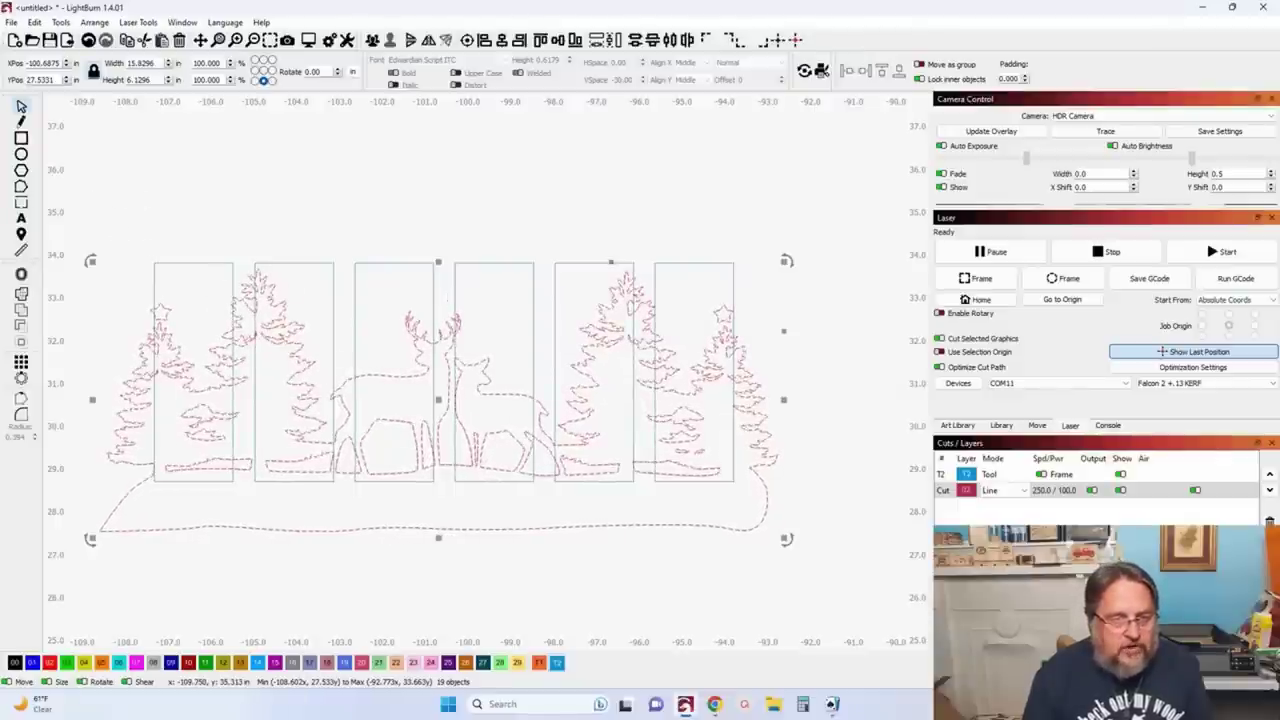
# Step: Turn on Edit Nodes and zoom in to marquee-select the deer outlines
pyautogui.click(21, 187)
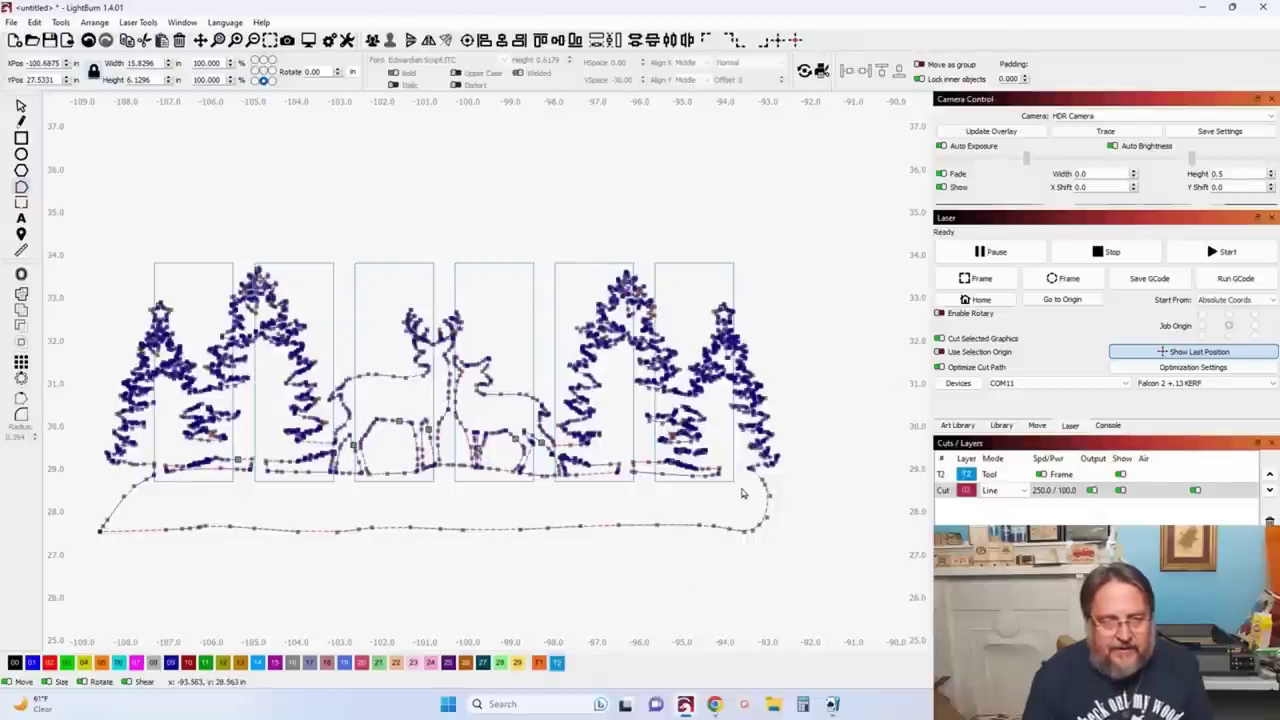
pyautogui.scroll(6, 420, 347)
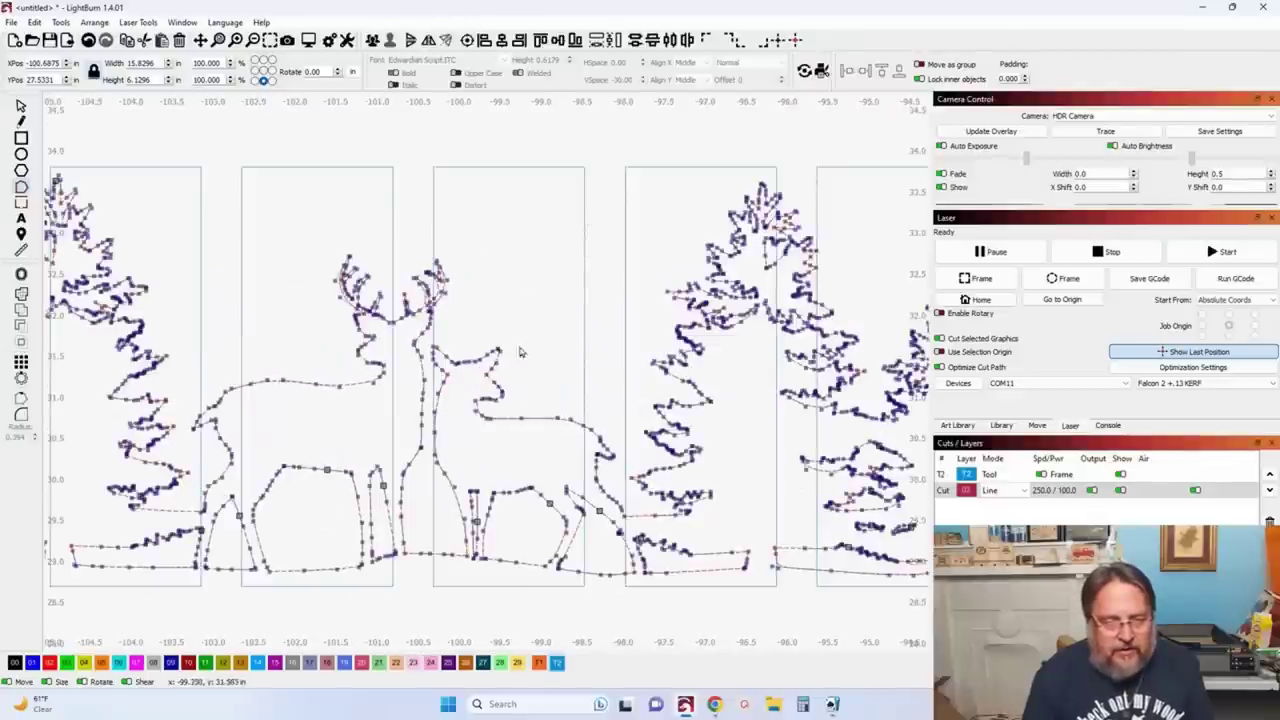
pyautogui.scroll(5, 420, 347)
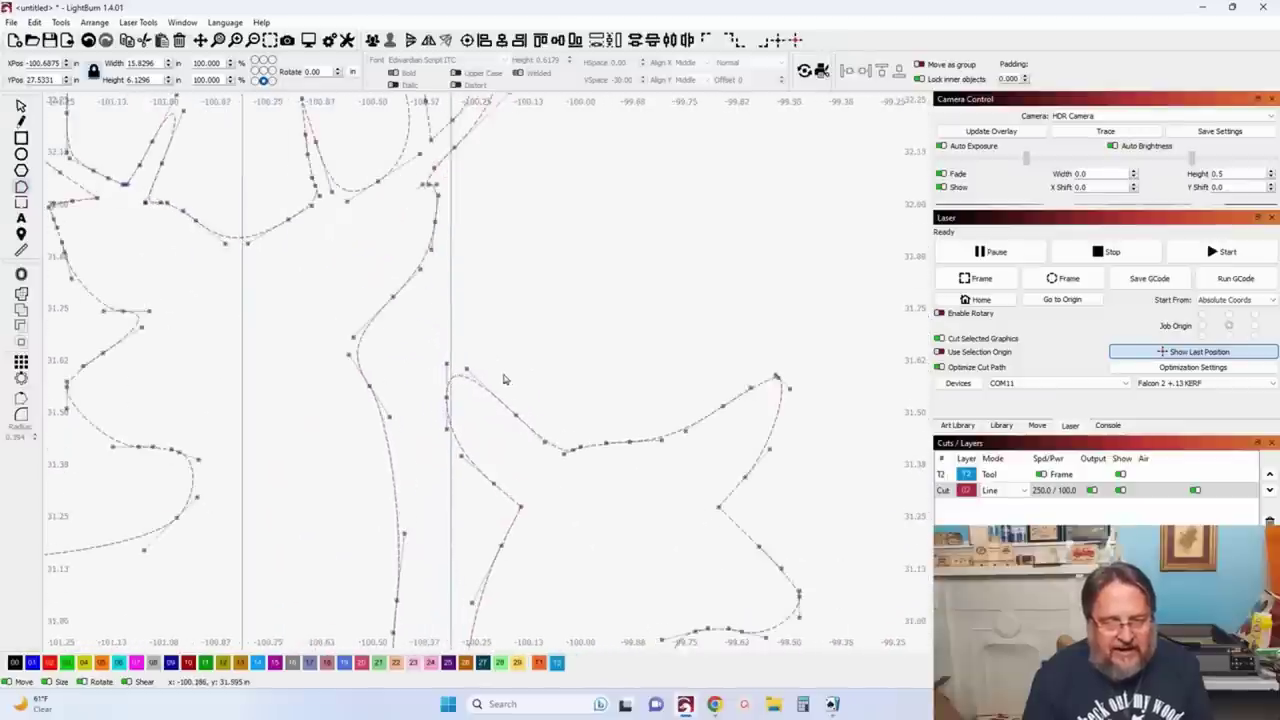
pyautogui.moveTo(422, 347); pyautogui.dragTo(431, 177)
pyautogui.scroll(-1, 429, 177)
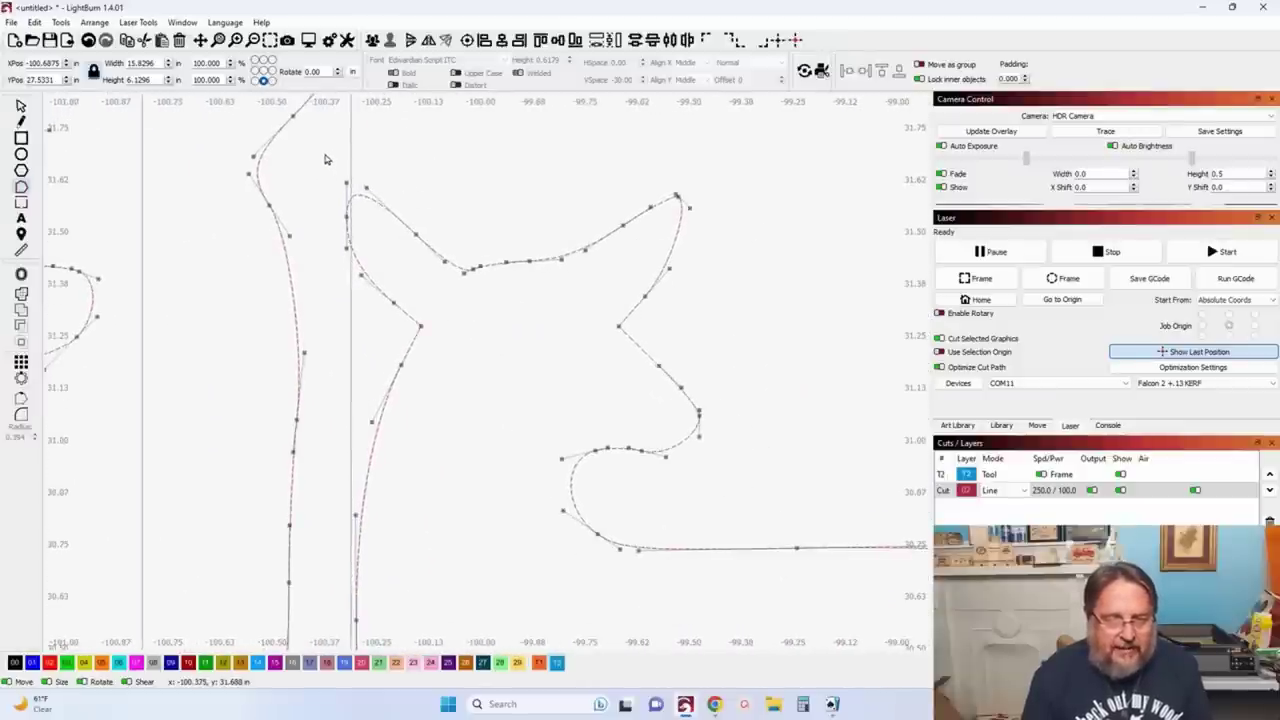
pyautogui.moveTo(324, 153); pyautogui.dragTo(757, 508)
pyautogui.scroll(-3, 757, 508)
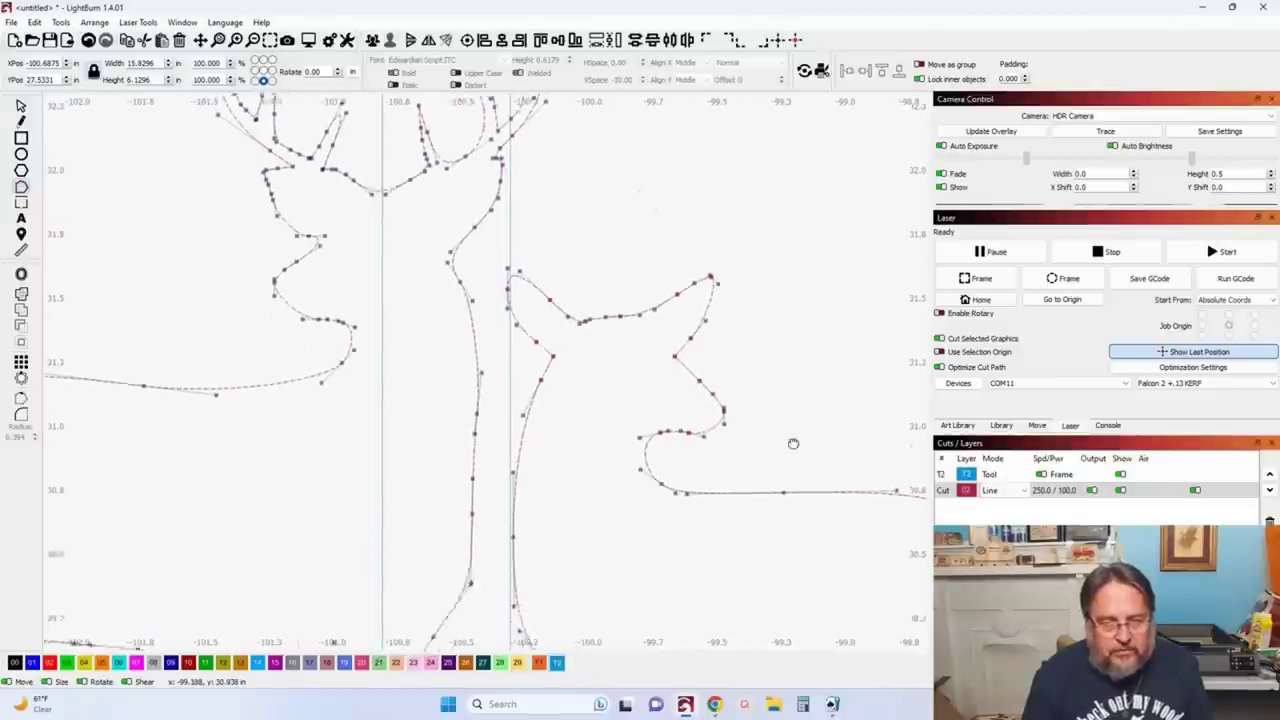
pyautogui.moveTo(367, 165); pyautogui.dragTo(762, 640)
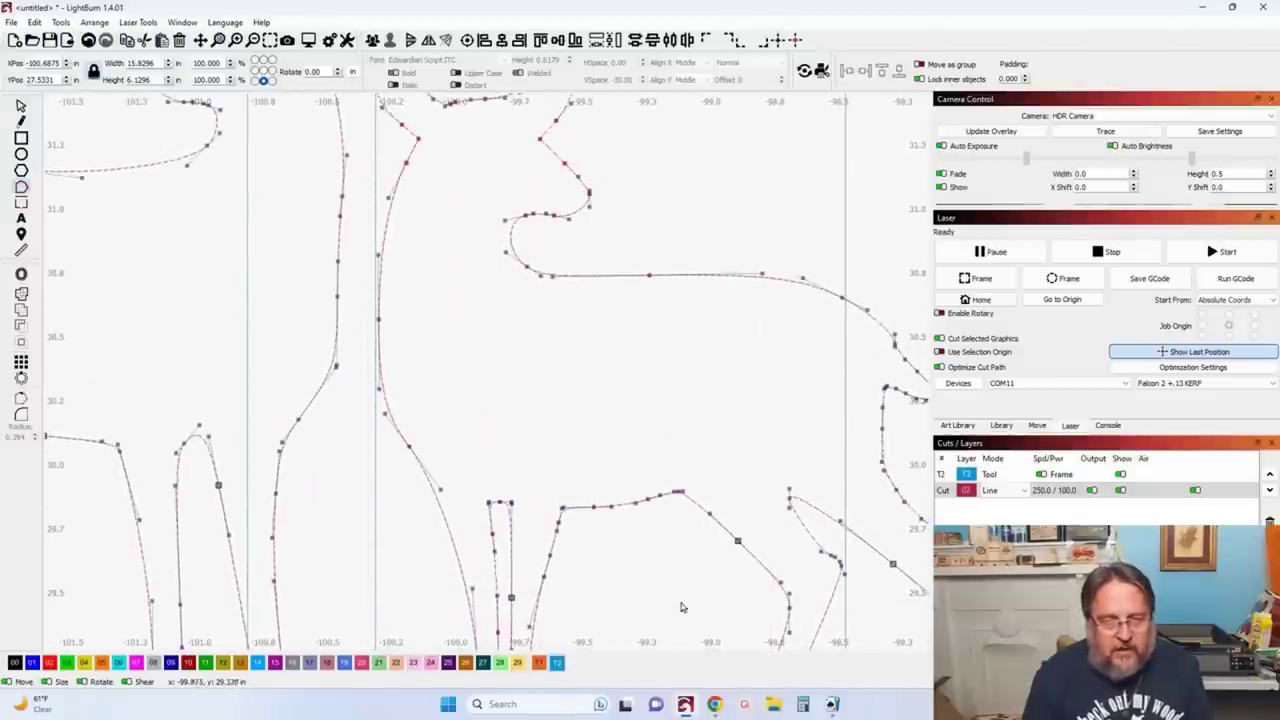
pyautogui.scroll(-2, 680, 606)
pyautogui.moveTo(622, 583); pyautogui.dragTo(634, 340)
pyautogui.scroll(-1, 634, 340)
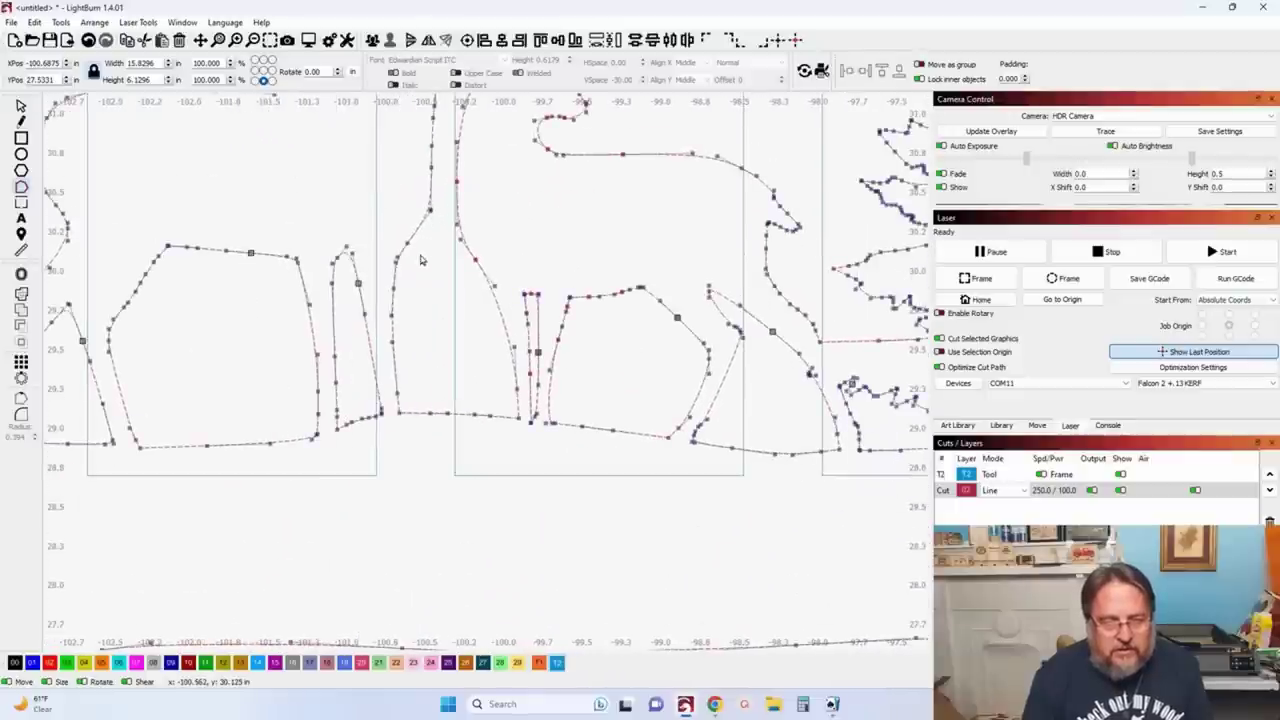
pyautogui.moveTo(420, 252); pyautogui.dragTo(706, 534)
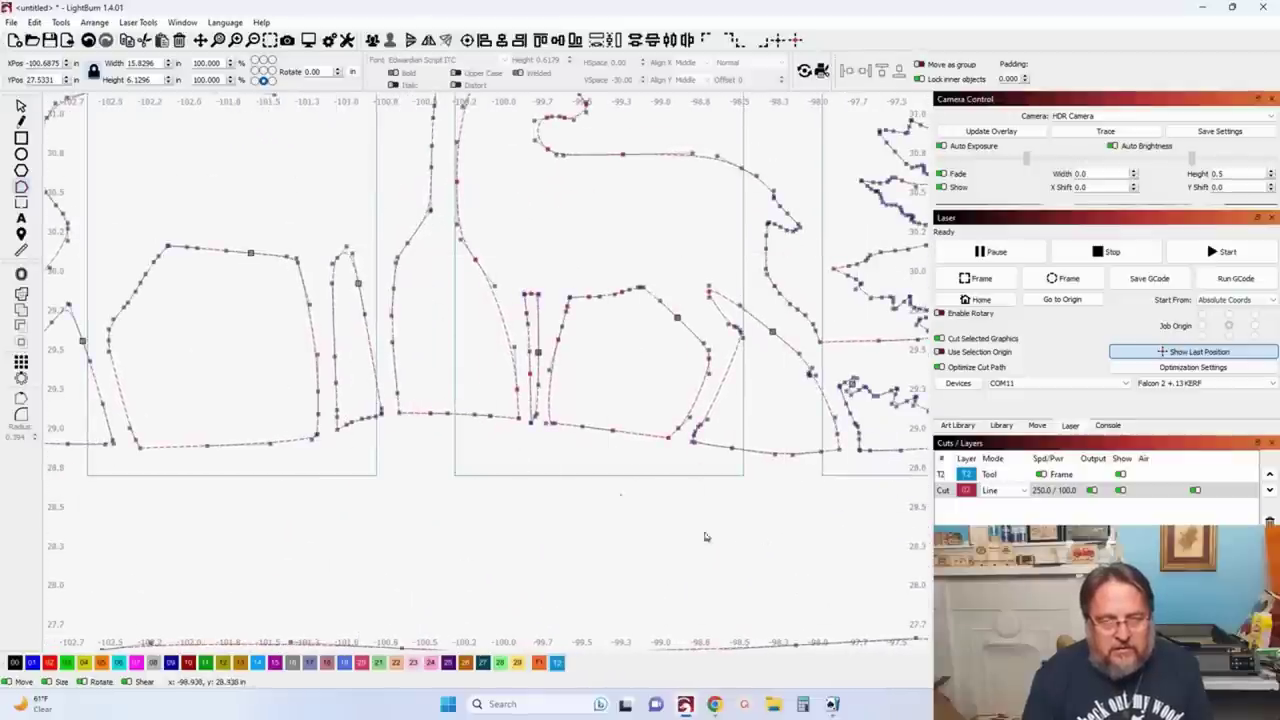
# Step: Select the two right-hand trees and the doe, then nudge them right three steps
pyautogui.scroll(-3, 603, 534)
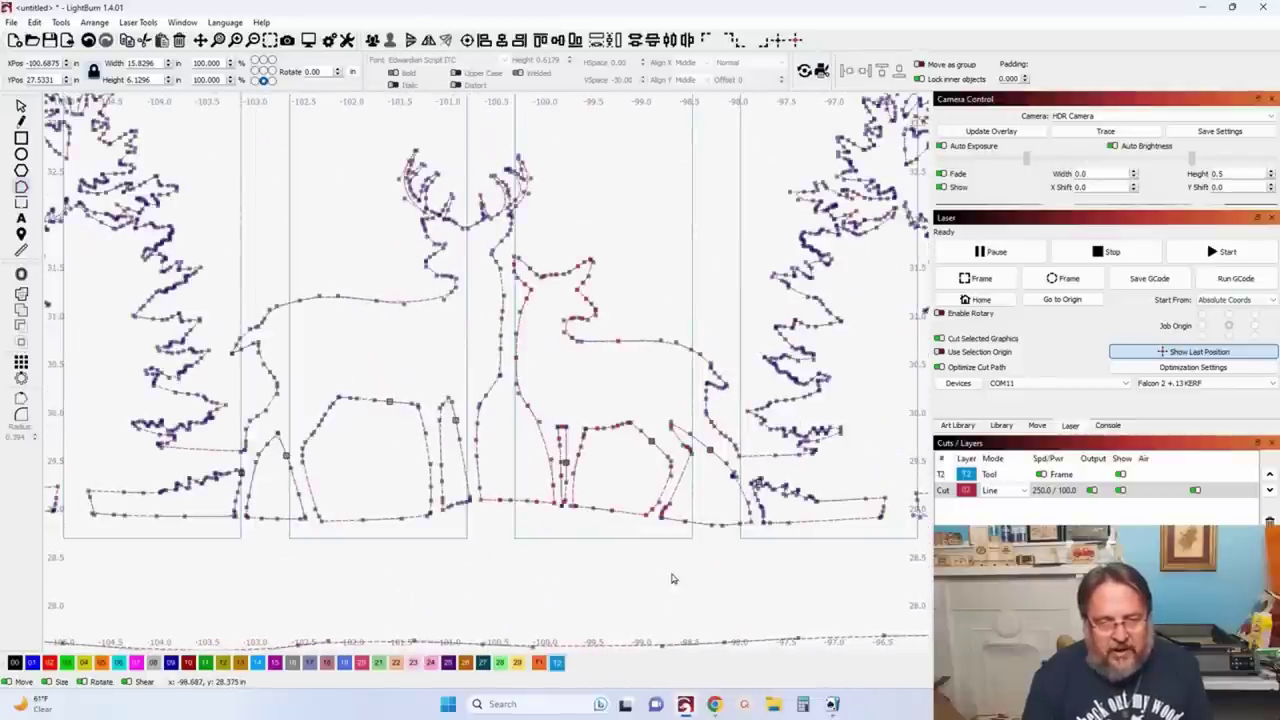
pyautogui.scroll(2, 323, 570)
pyautogui.scroll(-1, 315, 570)
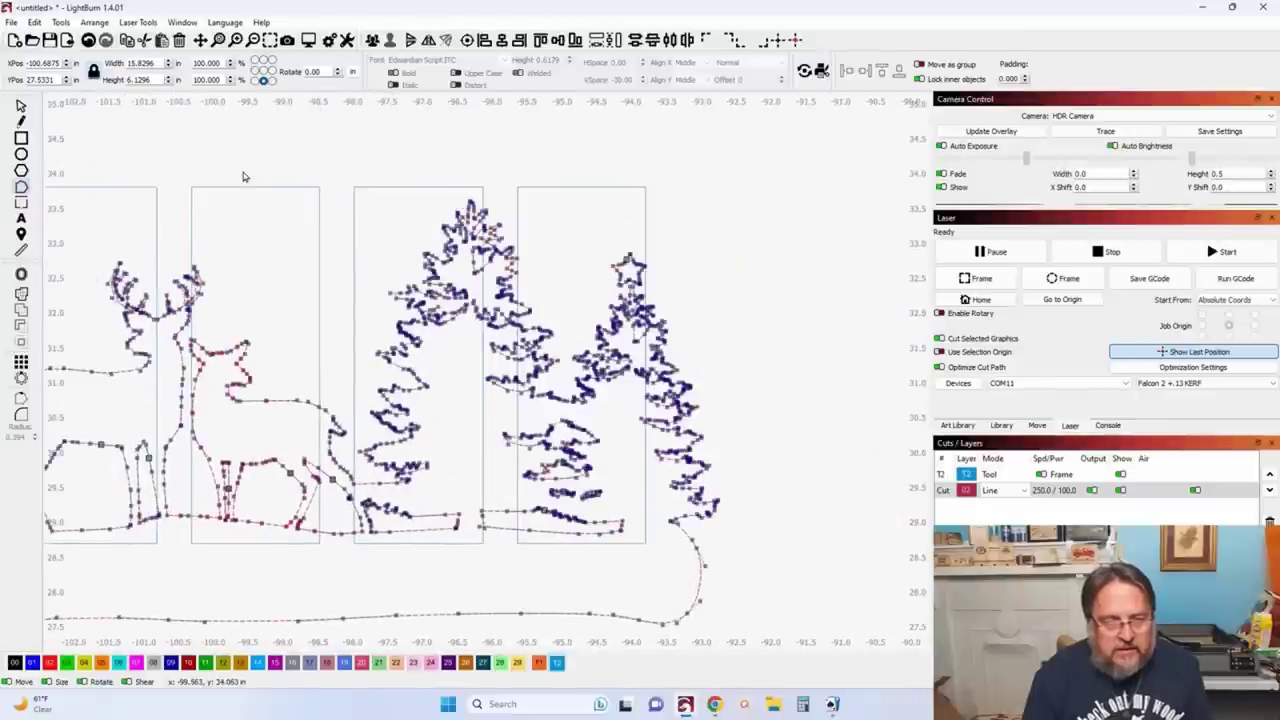
pyautogui.moveTo(224, 160); pyautogui.dragTo(770, 662)
pyautogui.hscroll(-5, 400, 560)
pyautogui.scroll(-3, 471, 551)
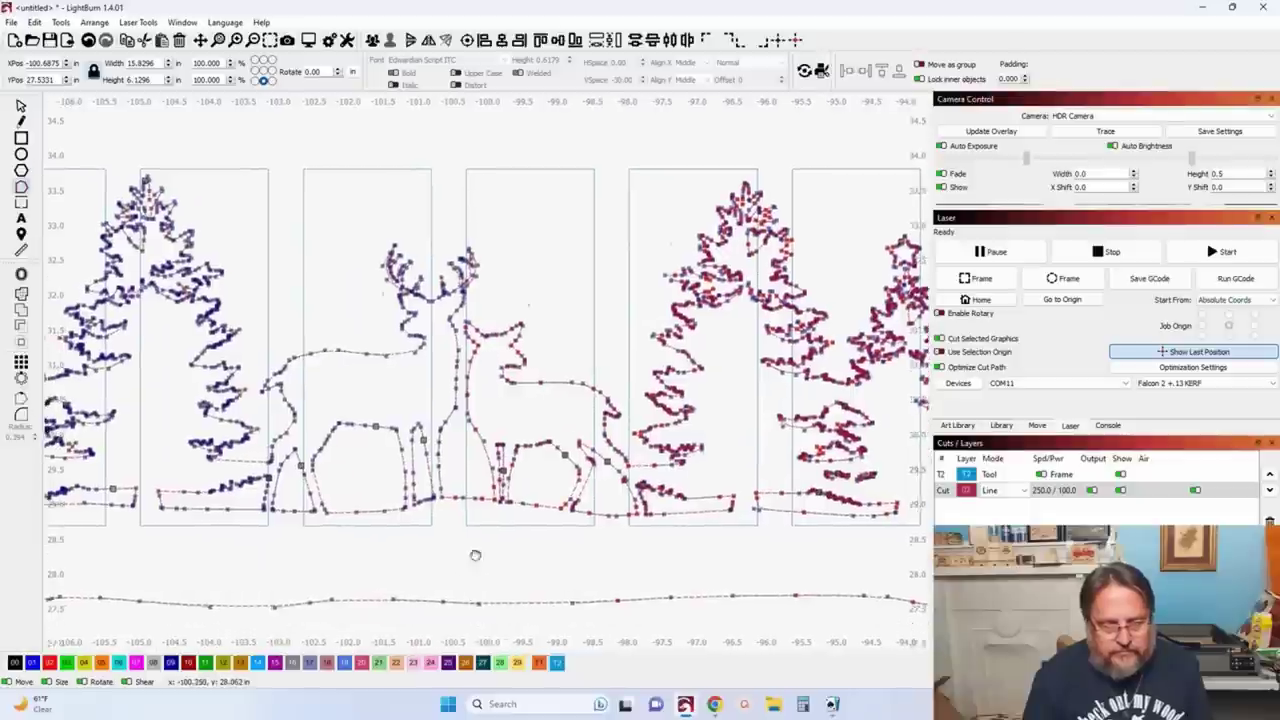
pyautogui.moveTo(430, 497); pyautogui.dragTo(508, 584)
pyautogui.scroll(-2, 517, 551)
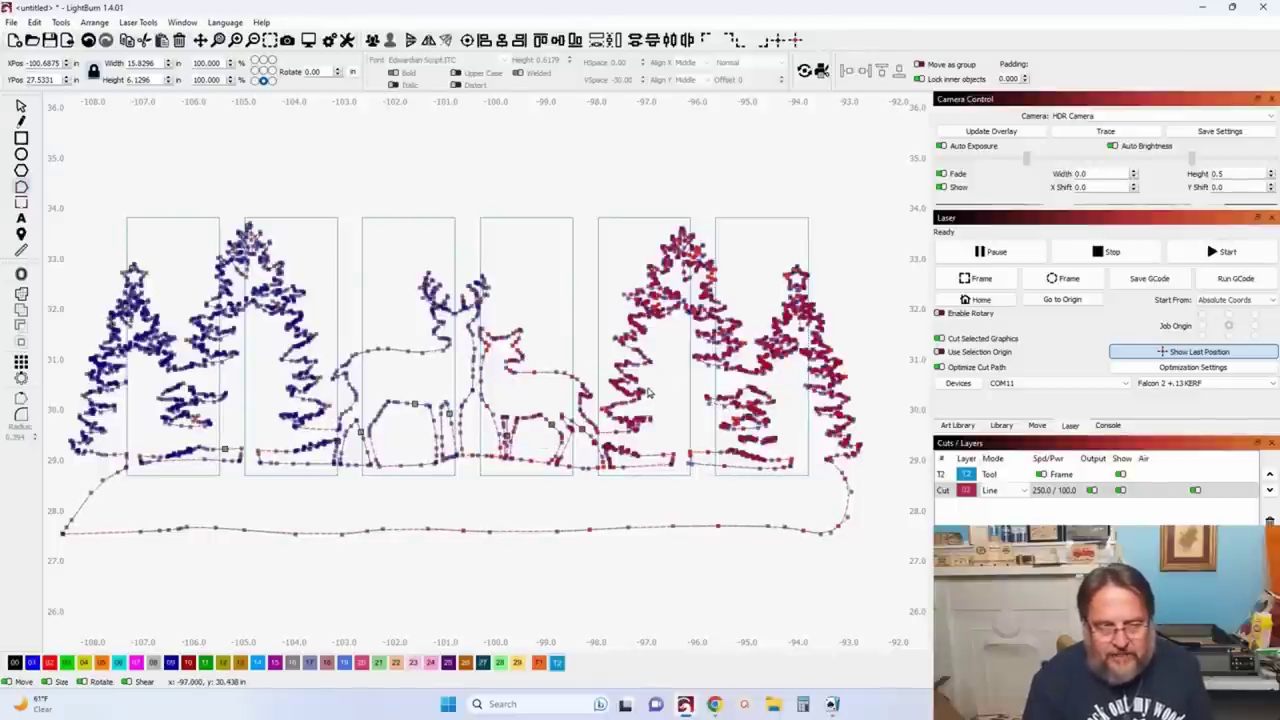
pyautogui.press('Right')
pyautogui.press('Right')
pyautogui.press('Right')
pyautogui.press('Right')
pyautogui.press('Right')
pyautogui.press('Right')
pyautogui.press('Right')
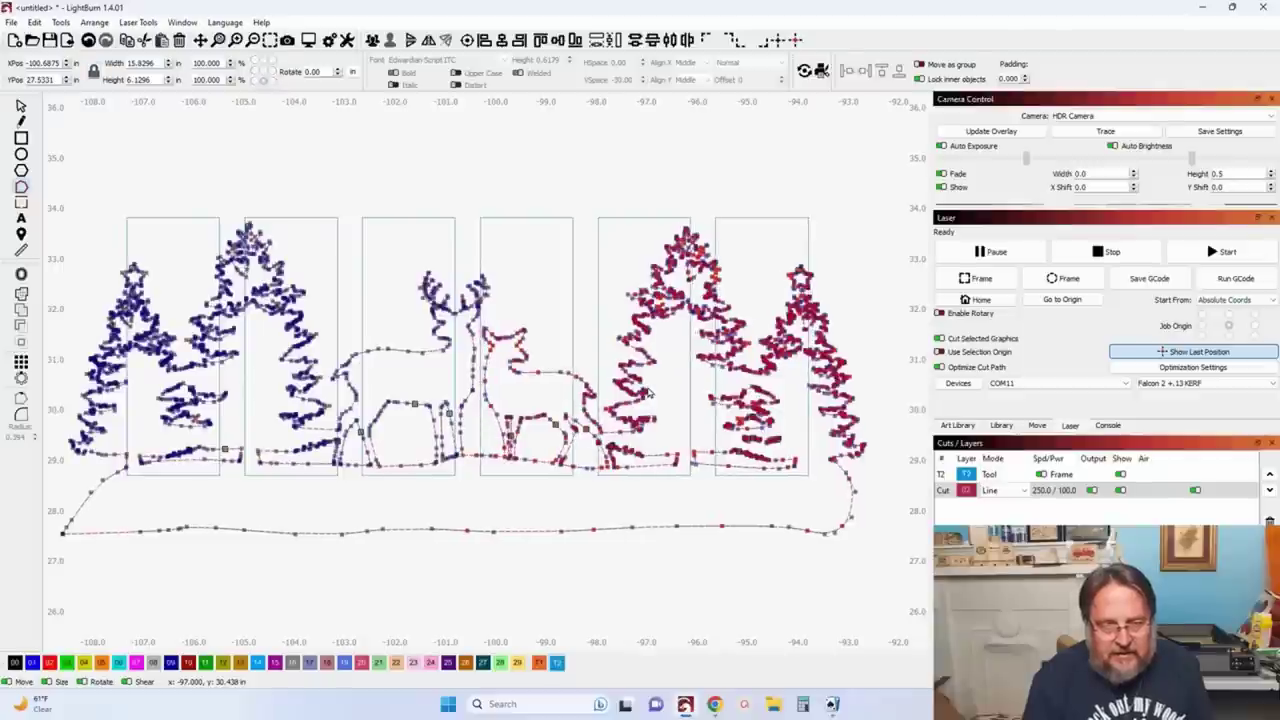
pyautogui.press('Right')
pyautogui.press('Right')
pyautogui.press('Right')
pyautogui.press('Right')
pyautogui.press('Right')
pyautogui.press('Right')
pyautogui.press('Right')
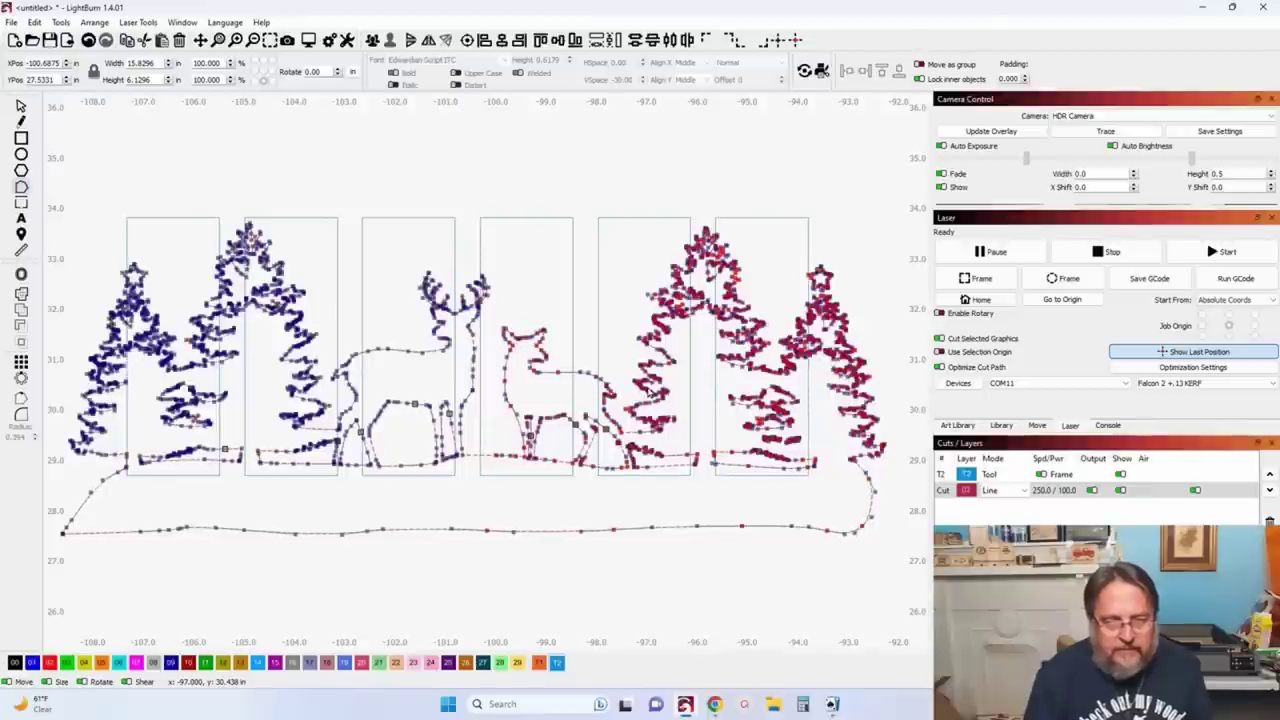
pyautogui.press('Right')
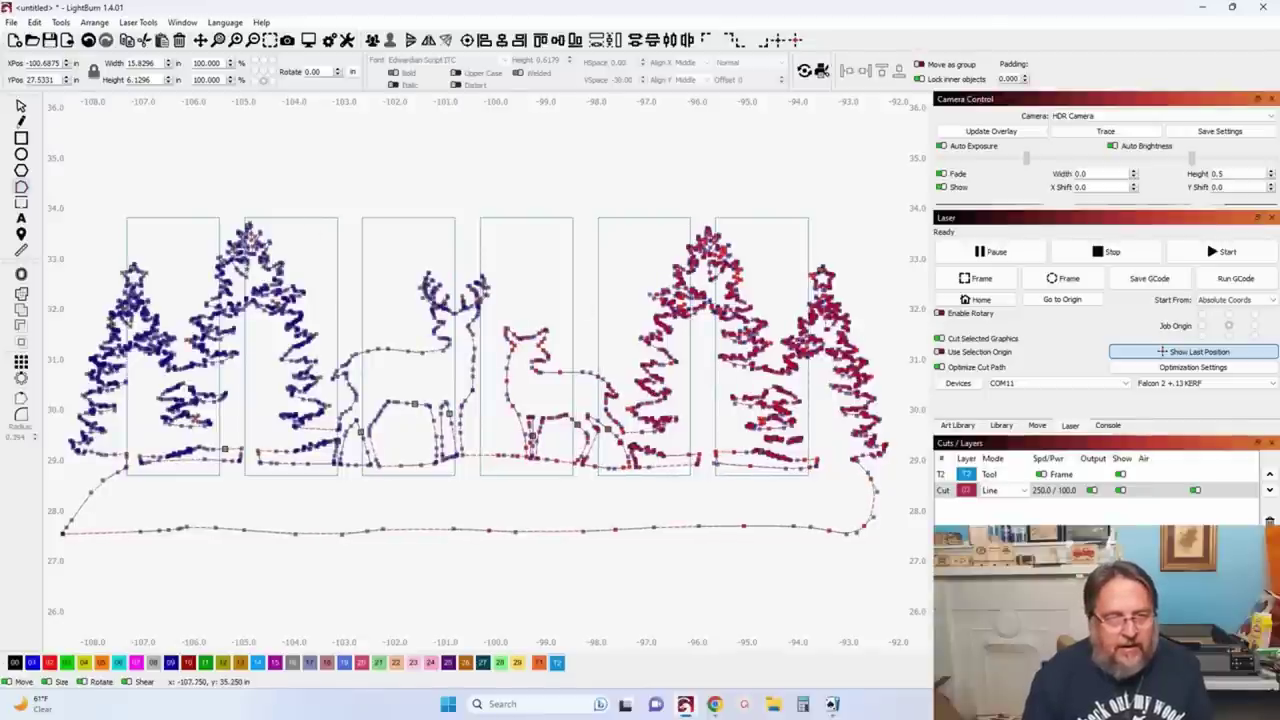
# Step: Select all 19 objects and drag the 16.3418 × 6.1296 in artwork slightly left over the panels
pyautogui.click(114, 184)
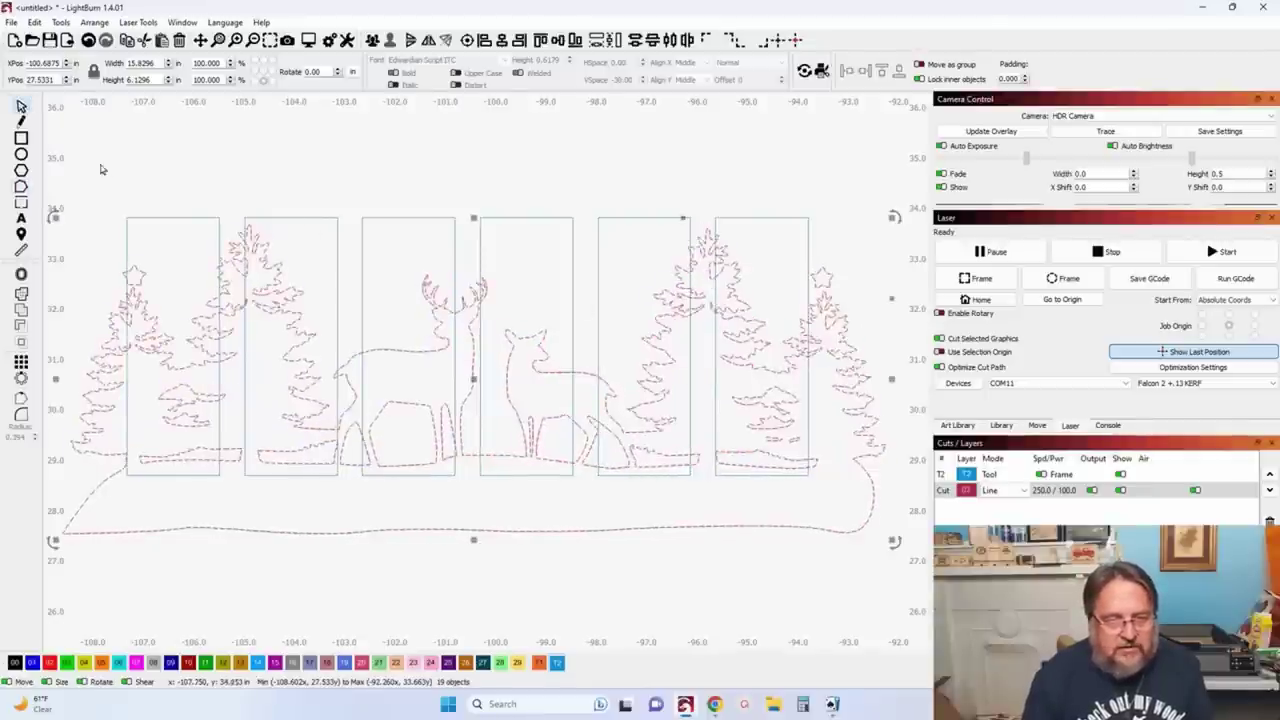
pyautogui.scroll(-3, 114, 184)
pyautogui.hotkey('ctrl', 'a')
pyautogui.hscroll(-2, 517, 519)
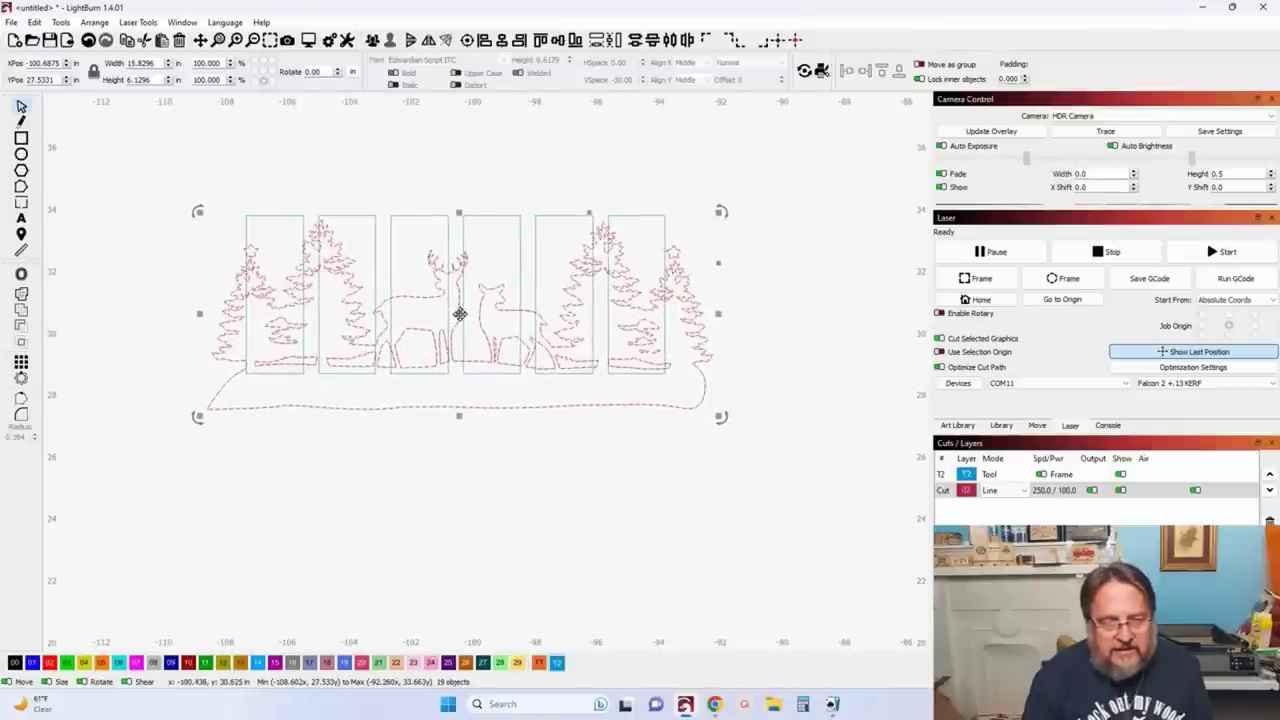
pyautogui.moveTo(459, 313); pyautogui.dragTo(437, 337)
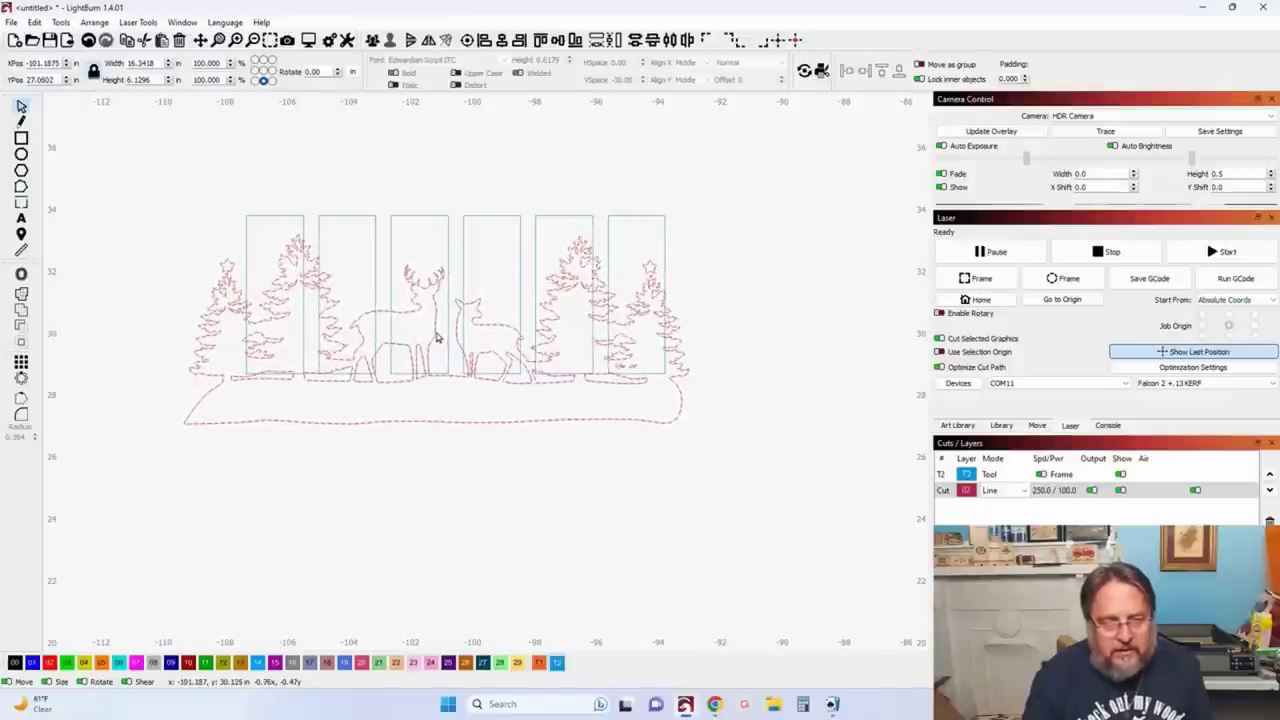
pyautogui.moveTo(437, 337); pyautogui.dragTo(437, 325)
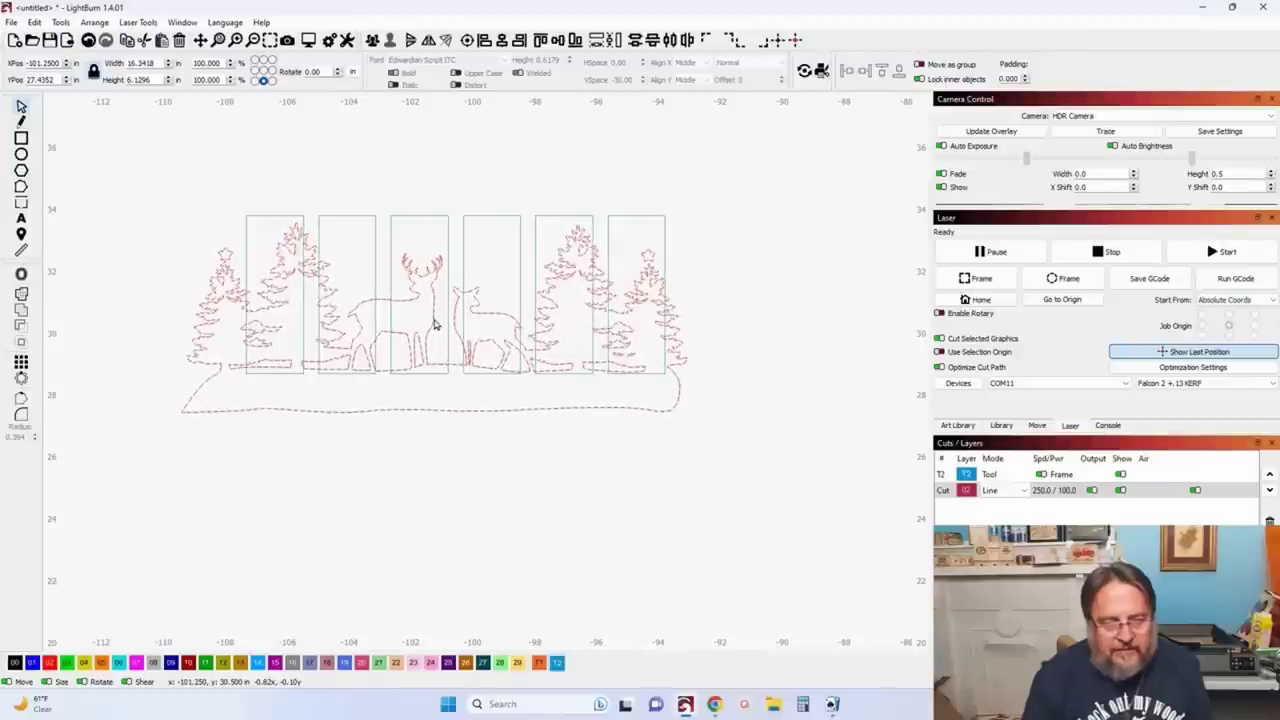
pyautogui.moveTo(435, 325); pyautogui.dragTo(435, 325)
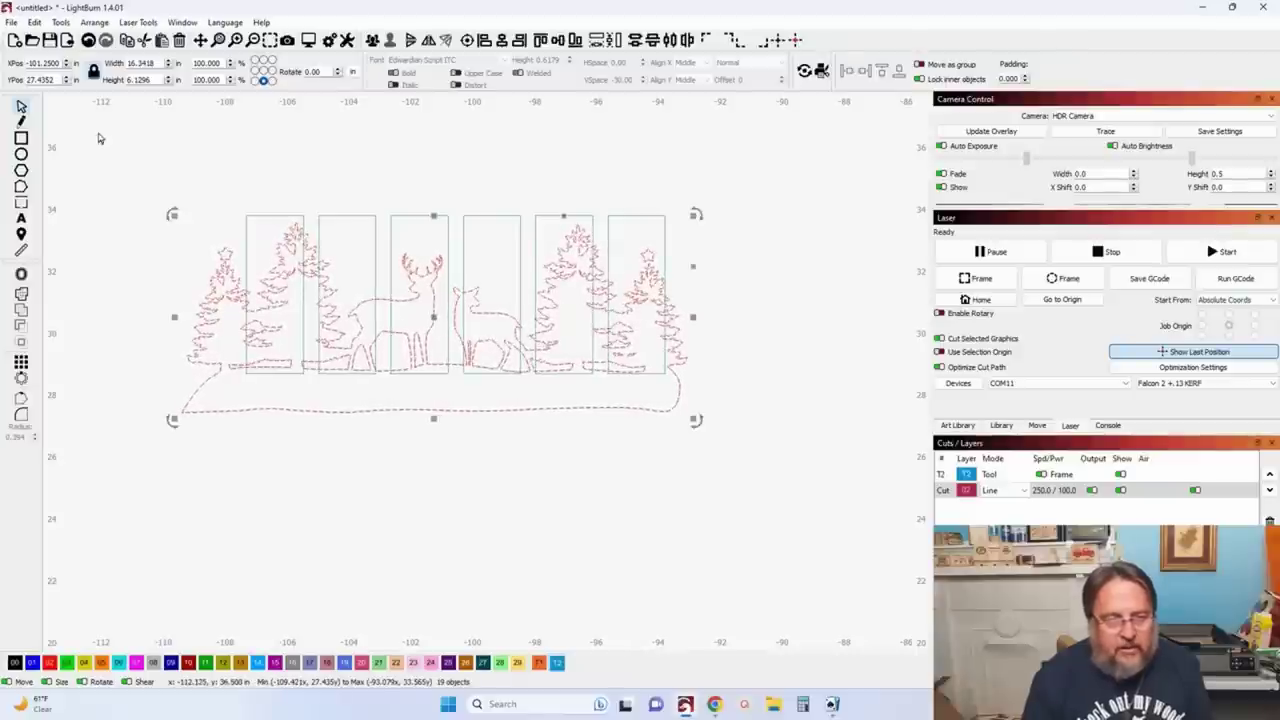
# Step: Nudge the doe and two right-hand trees right twice and back left once, then deselect
pyautogui.click(20, 188)
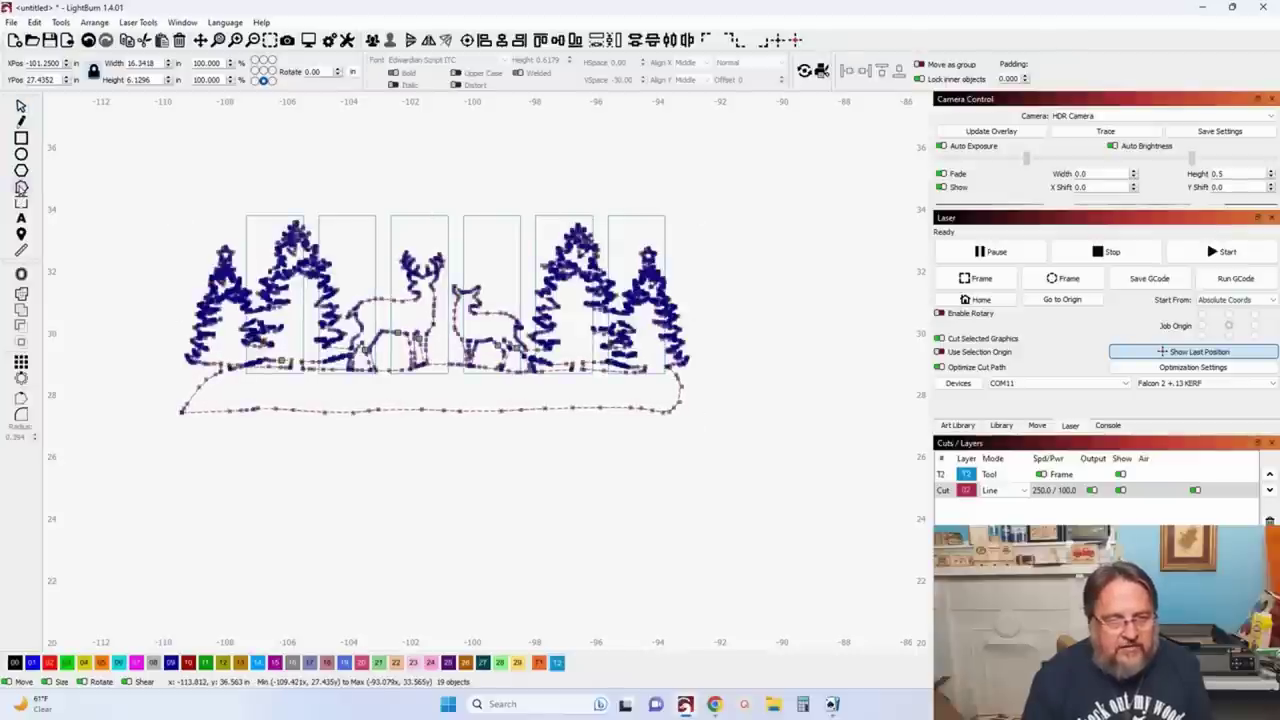
pyautogui.scroll(3, 467, 316)
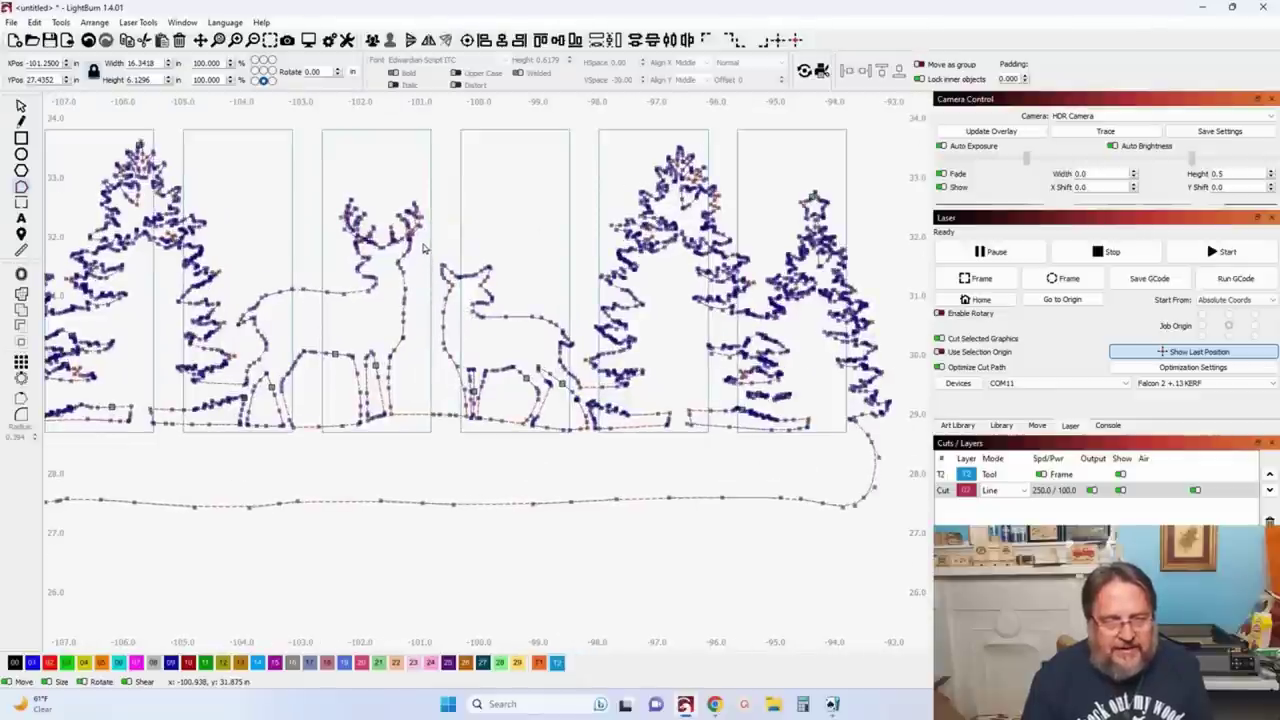
pyautogui.moveTo(430, 243); pyautogui.dragTo(608, 599)
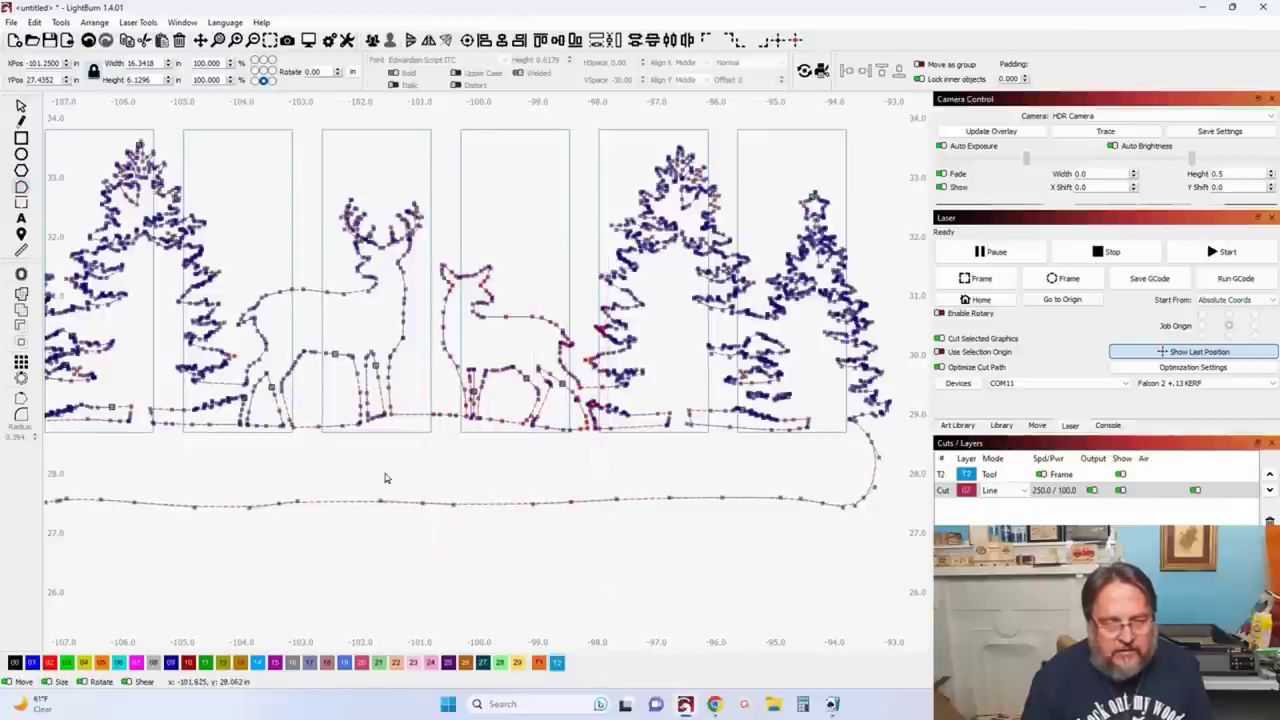
pyautogui.scroll(-2, 545, 575)
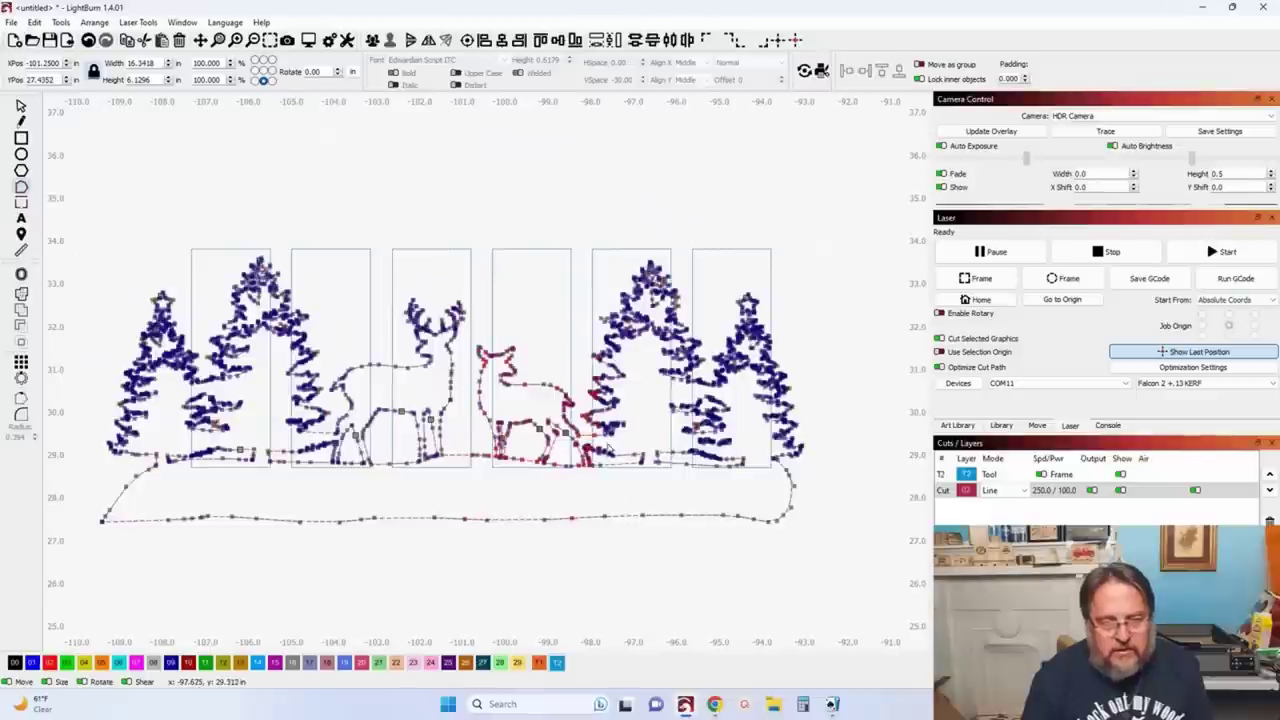
pyautogui.moveTo(489, 190); pyautogui.dragTo(883, 613)
pyautogui.press('Right')
pyautogui.press('Right')
pyautogui.press('Right')
pyautogui.press('Right')
pyautogui.press('Right')
pyautogui.press('Right')
pyautogui.press('Right')
pyautogui.press('Right')
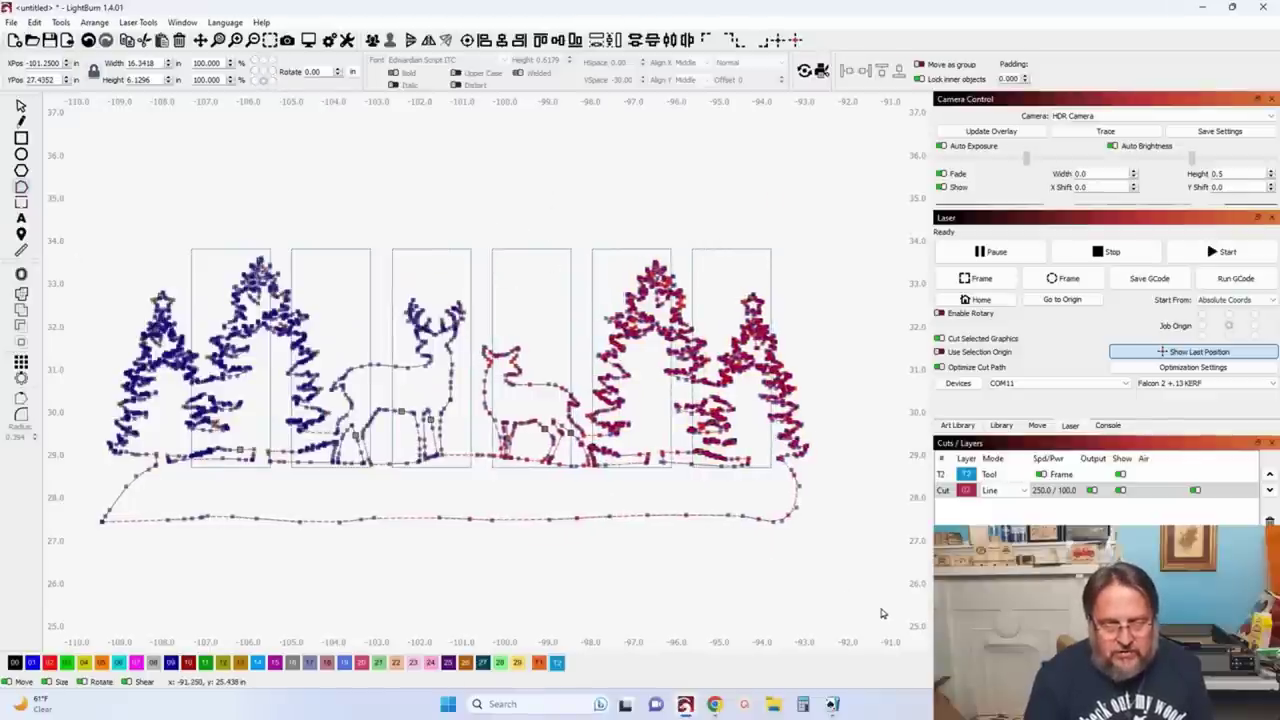
pyautogui.press('Right')
pyautogui.press('Right')
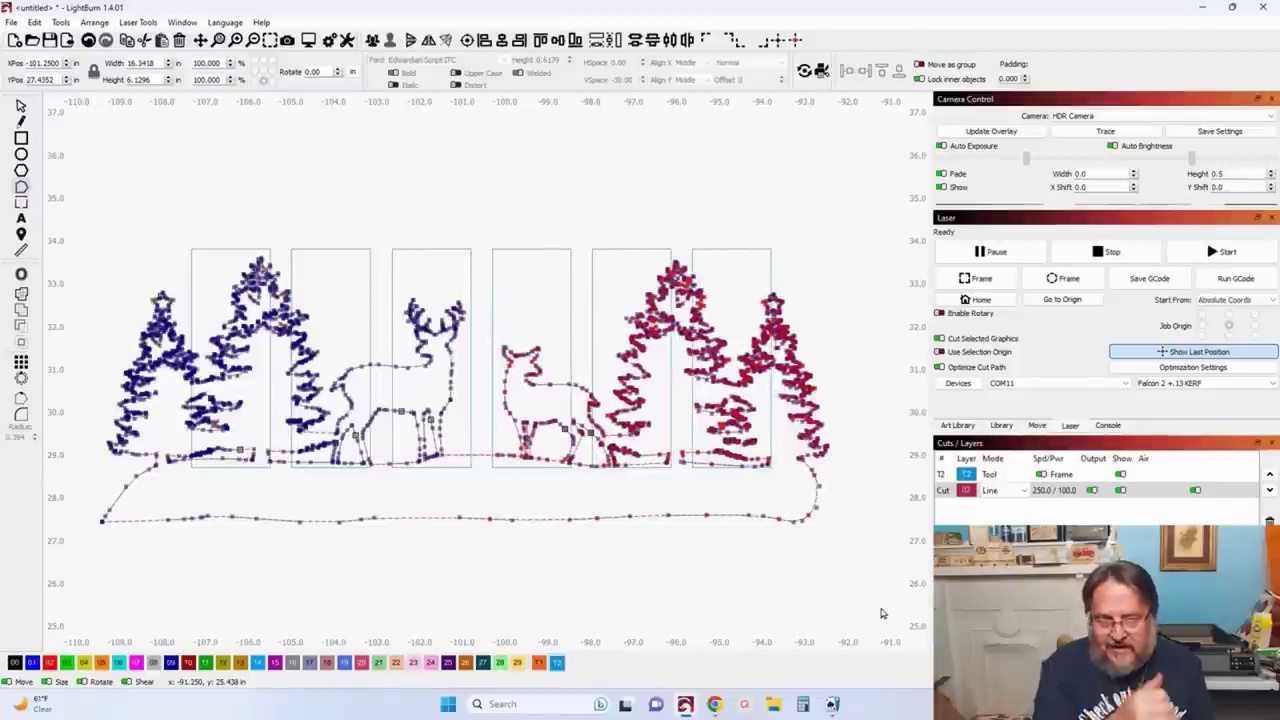
pyautogui.press('Left')
pyautogui.press('Left')
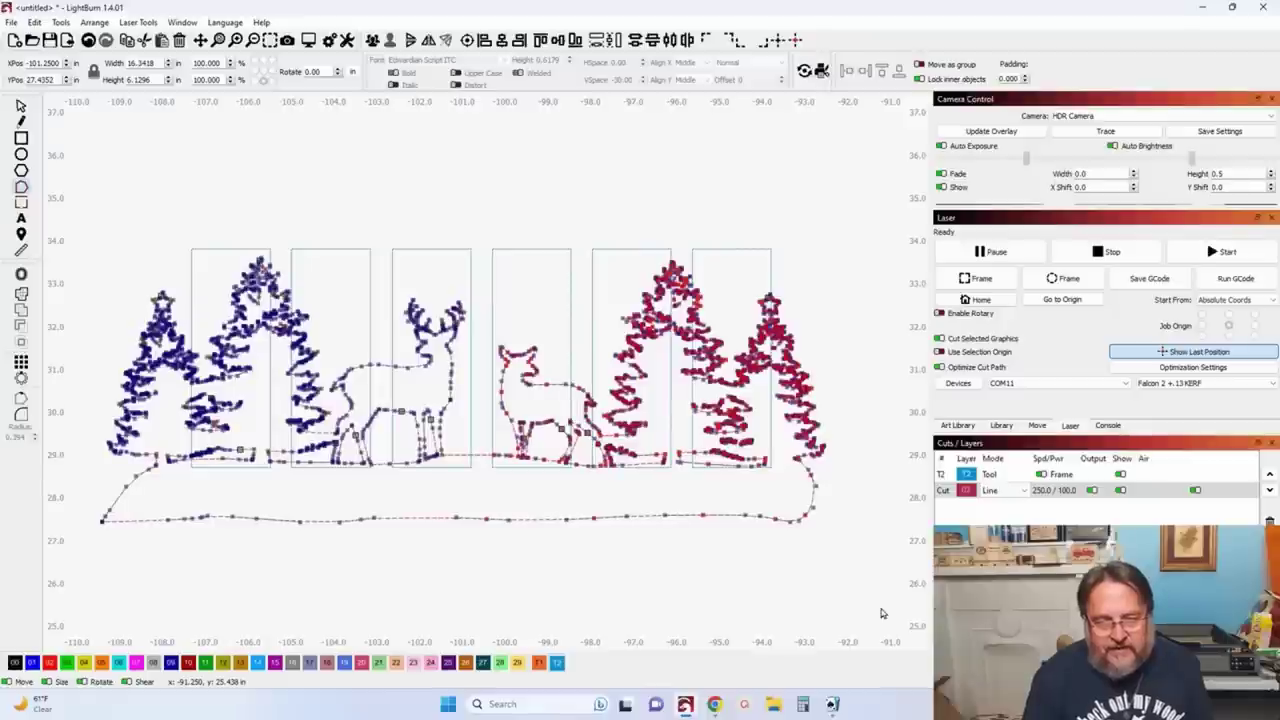
pyautogui.click(550, 158)
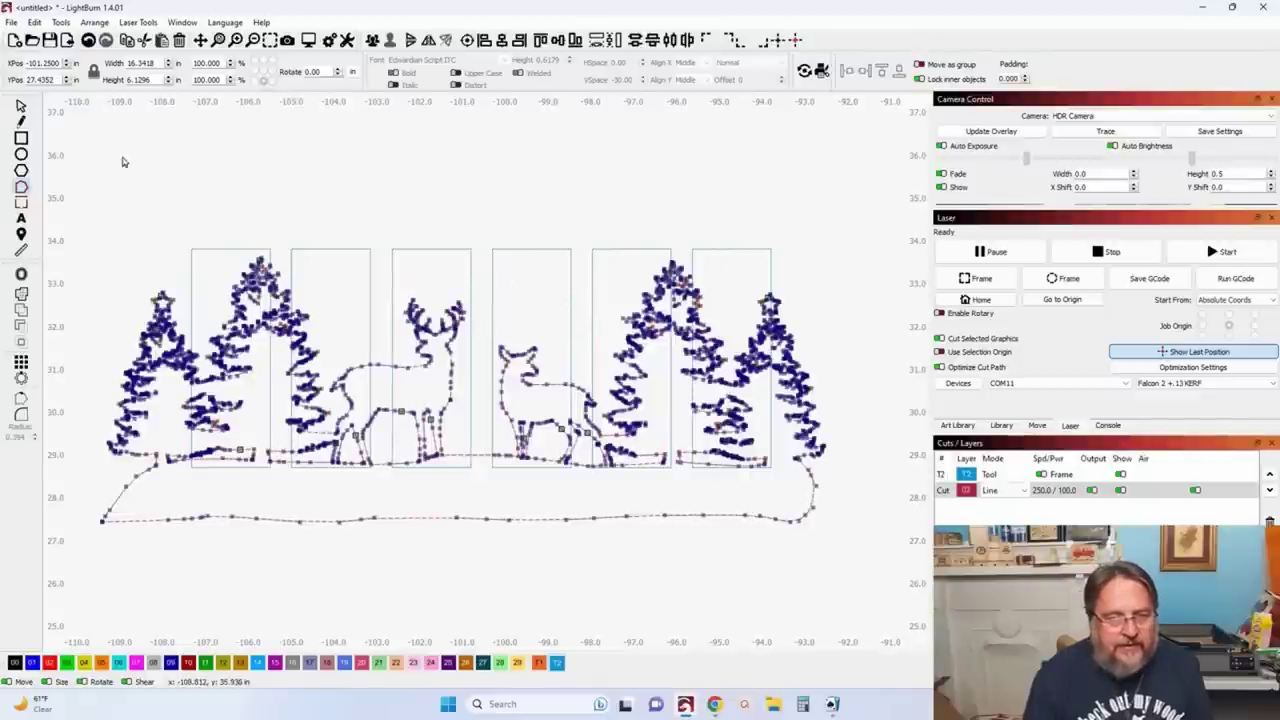
pyautogui.click(166, 137)
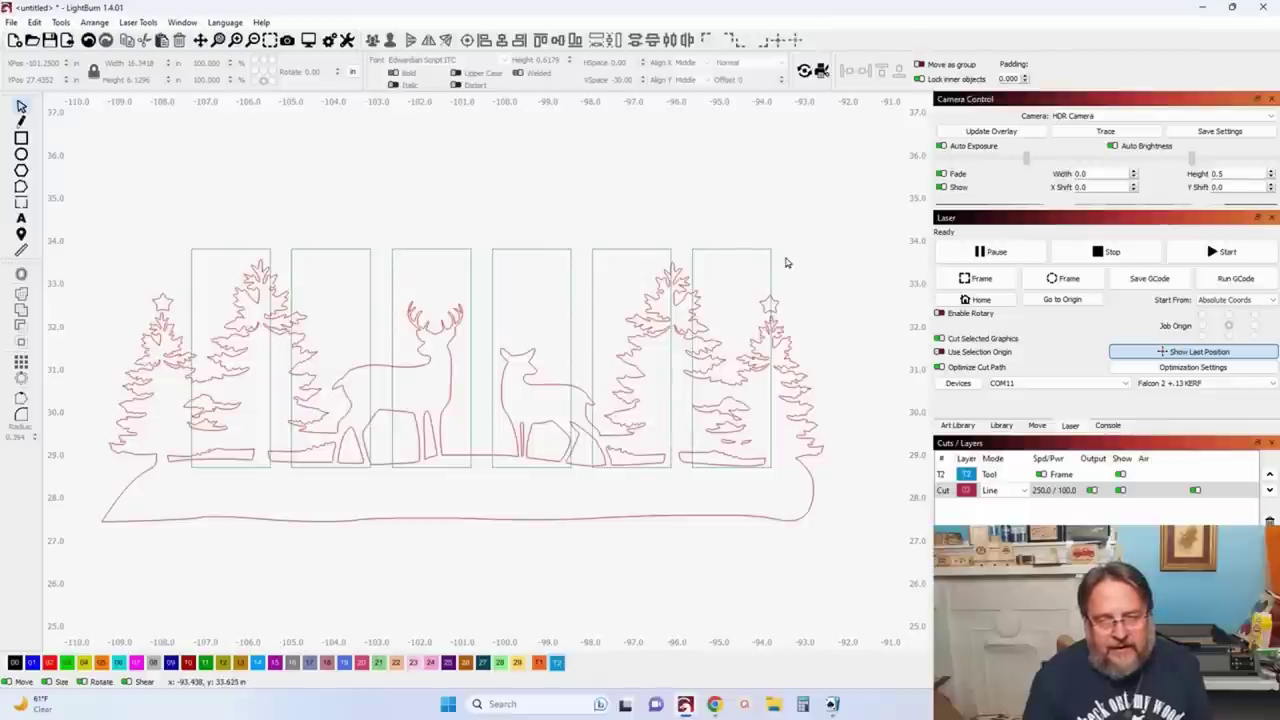
# Step: Delete the stars atop the far-left and far-right trees, then recenter the view on the deer
pyautogui.scroll(2, 778, 298)
pyautogui.scroll(-2, 740, 331)
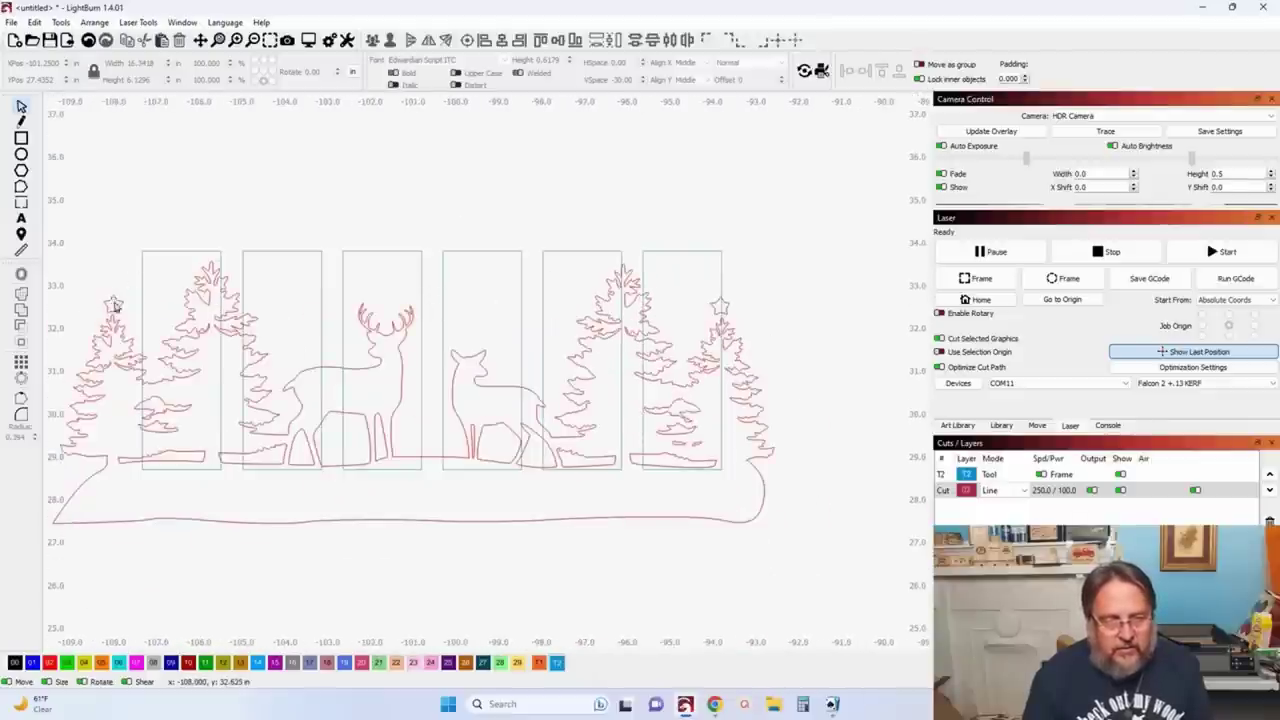
pyautogui.click(113, 302)
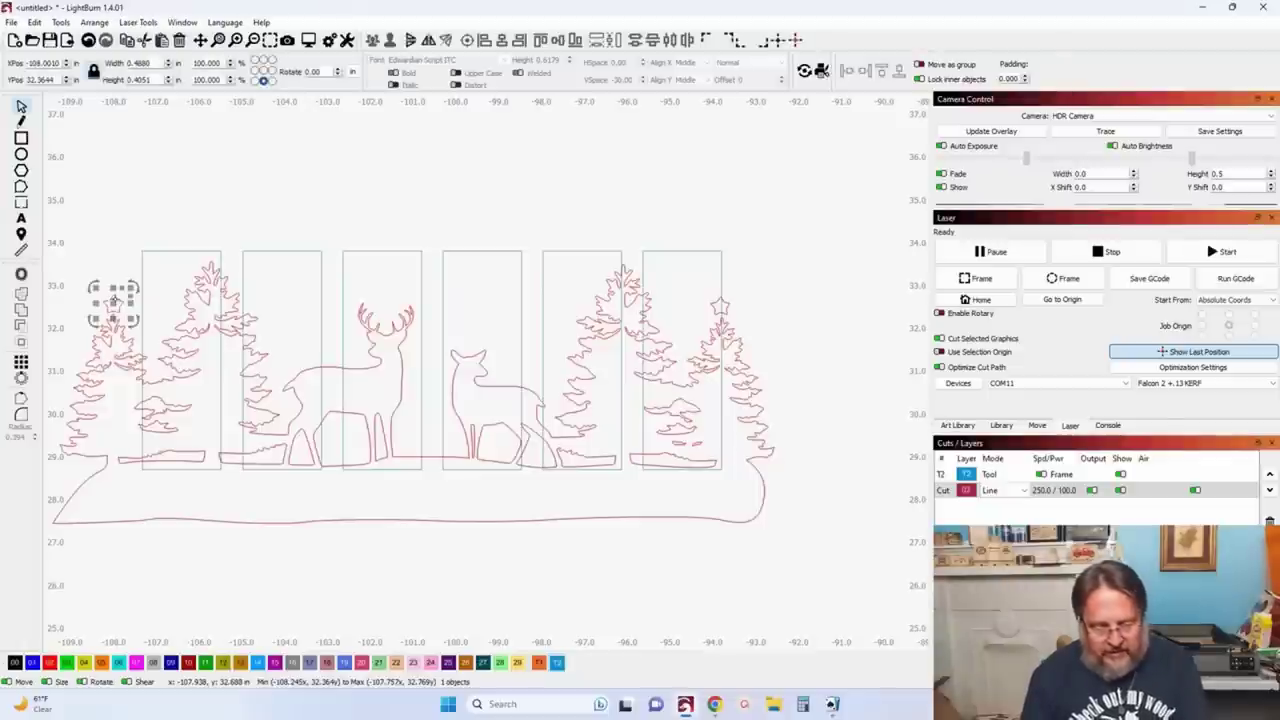
pyautogui.press('Delete')
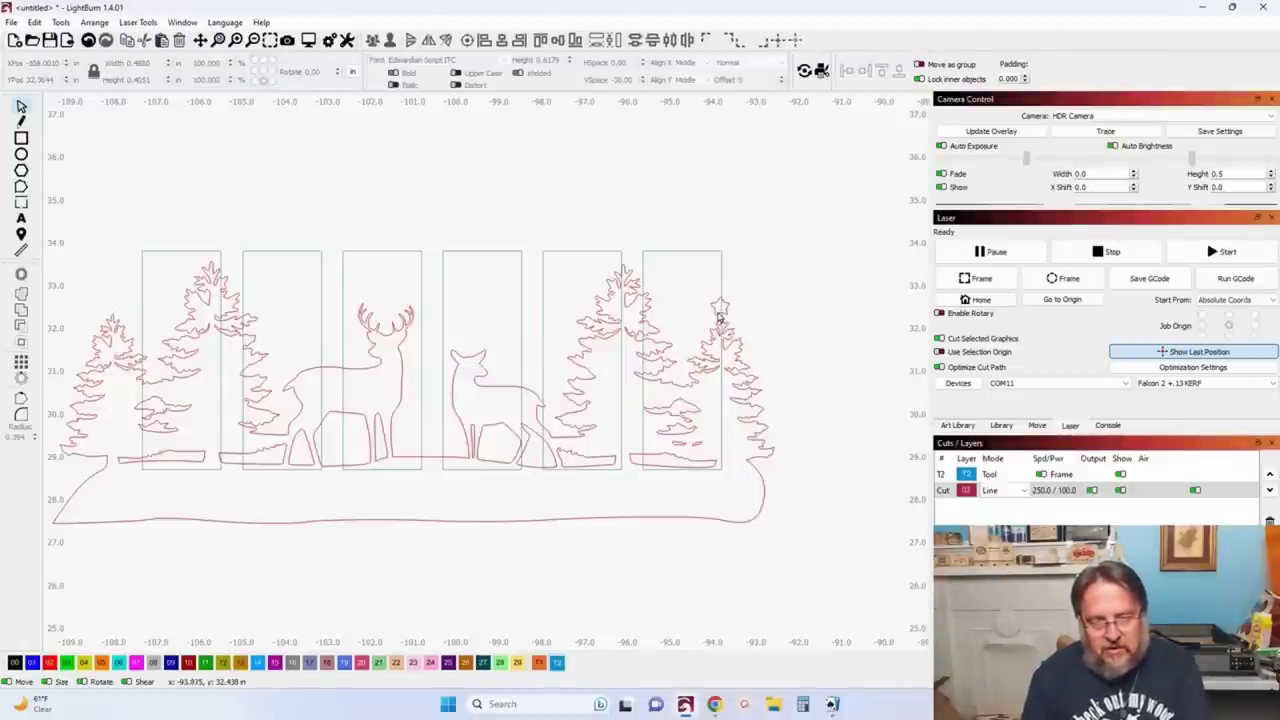
pyautogui.click(720, 310)
pyautogui.press('Delete')
pyautogui.scroll(-2, 738, 340)
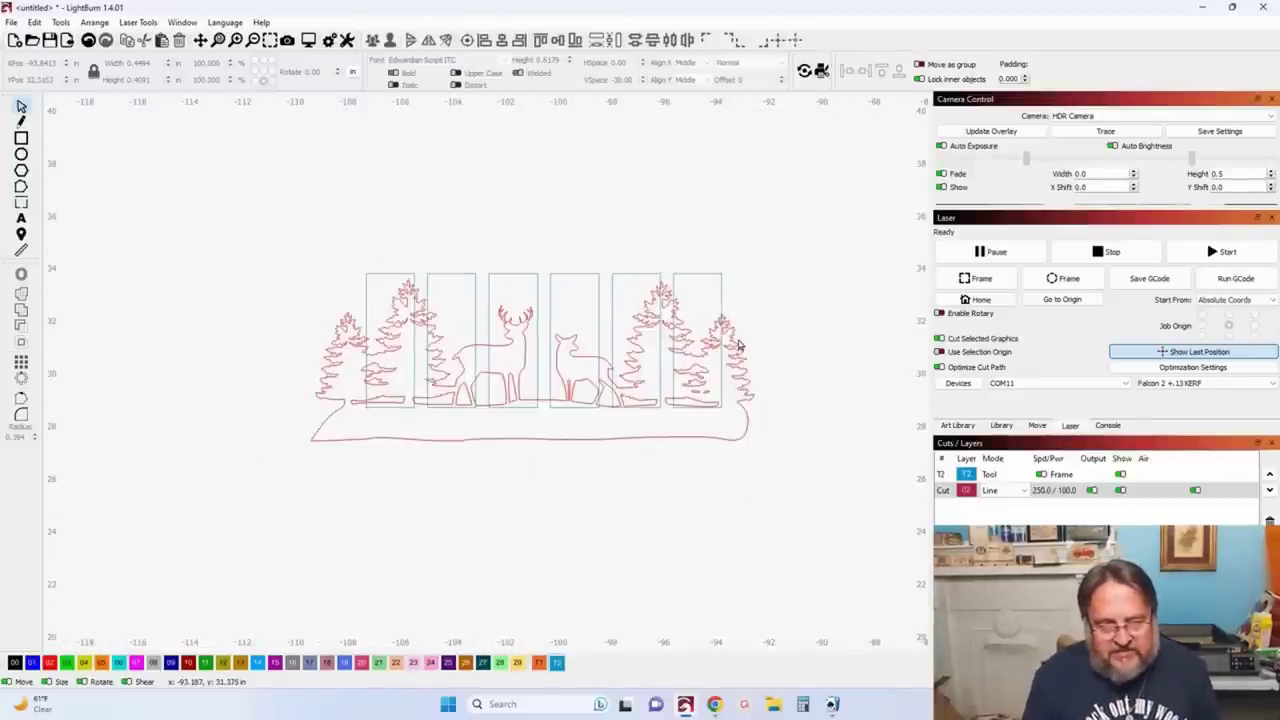
pyautogui.scroll(3, 558, 335)
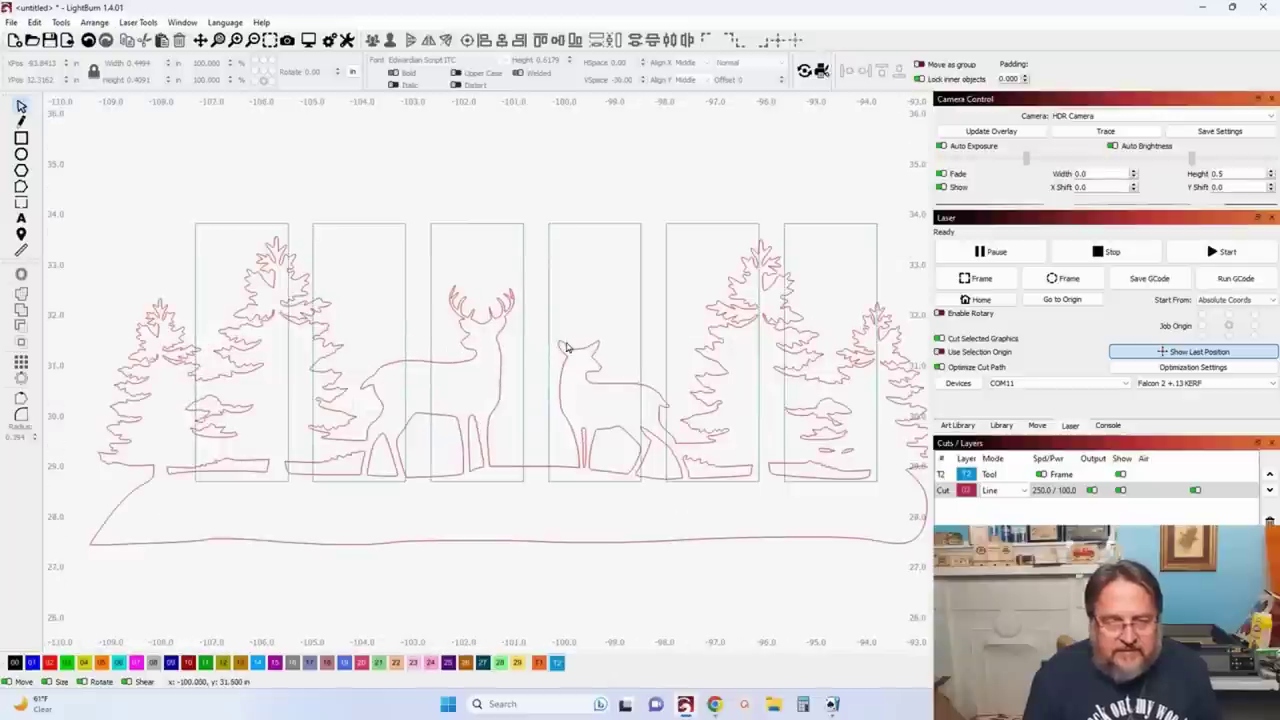
pyautogui.moveTo(540, 338); pyautogui.dragTo(477, 342)
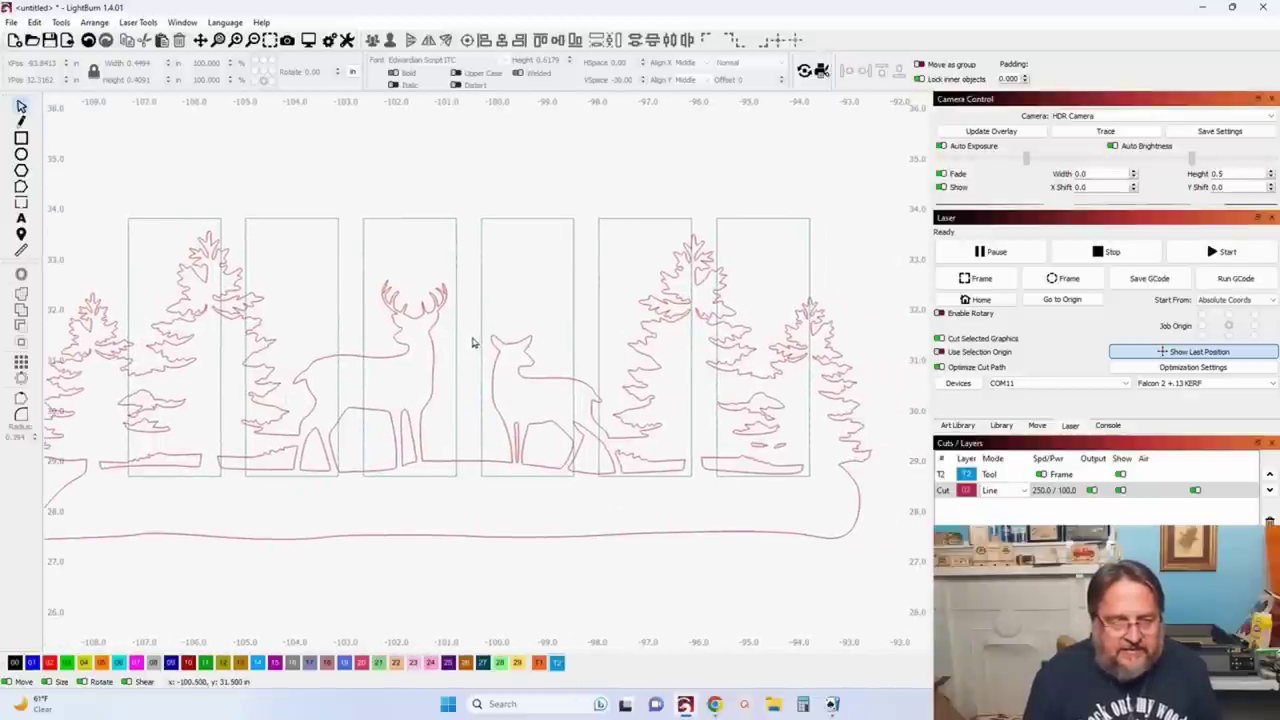
pyautogui.scroll(-1, 473, 341)
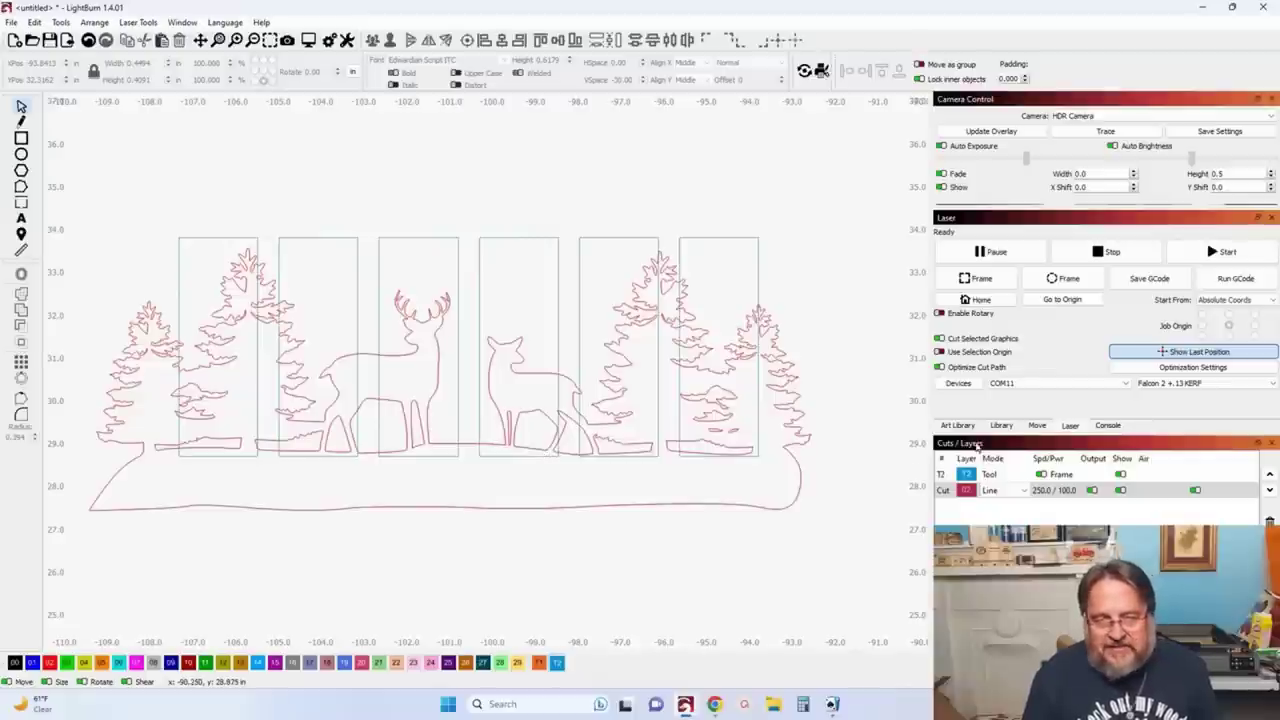
# Step: Show the Art Library and select the traced winter scene, a 16.8540 × 6.1296 in object
pyautogui.click(956, 427)
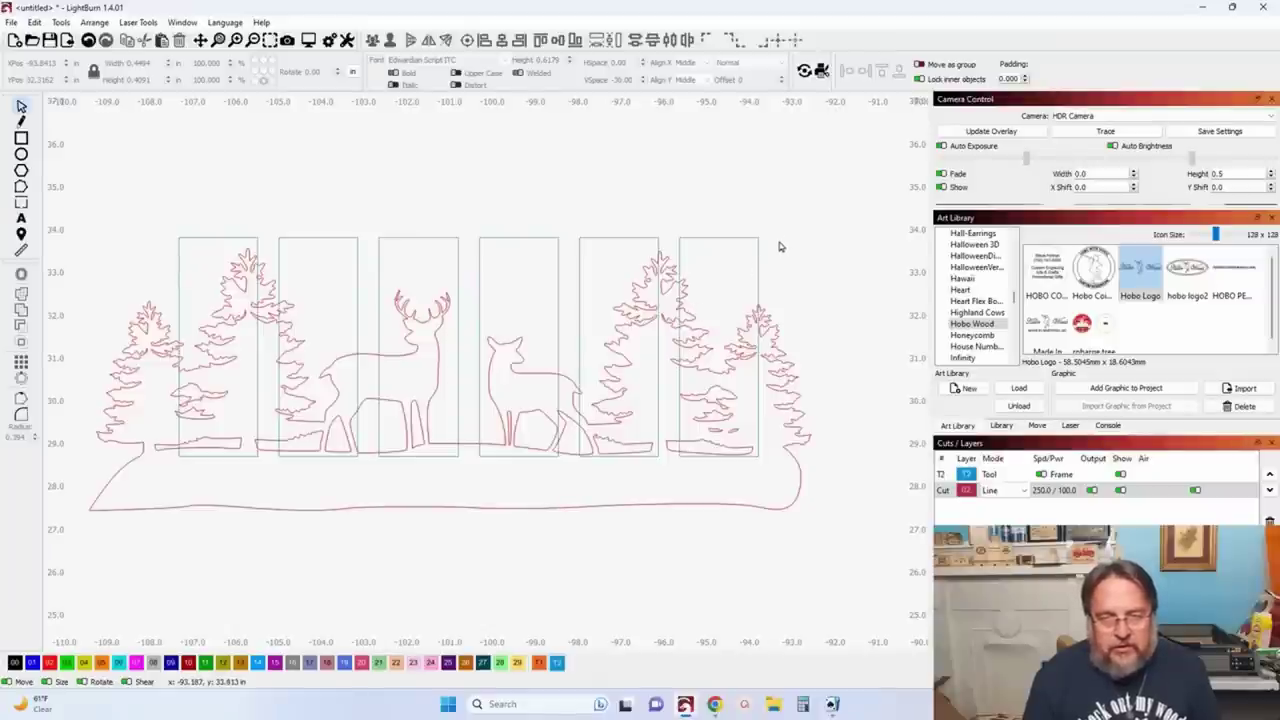
pyautogui.click(145, 333)
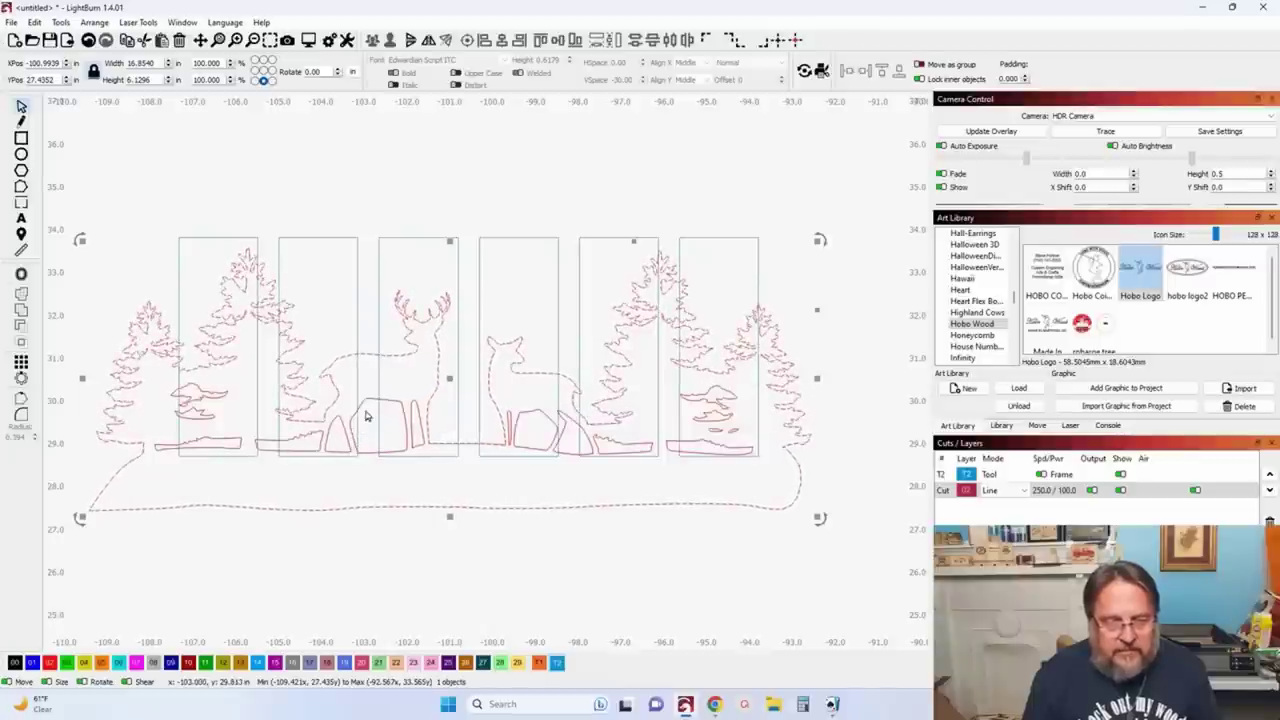
# Step: Group the traced scene's trees and deer into a single object, leaving the panels out
pyautogui.scroll(-2, 367, 414)
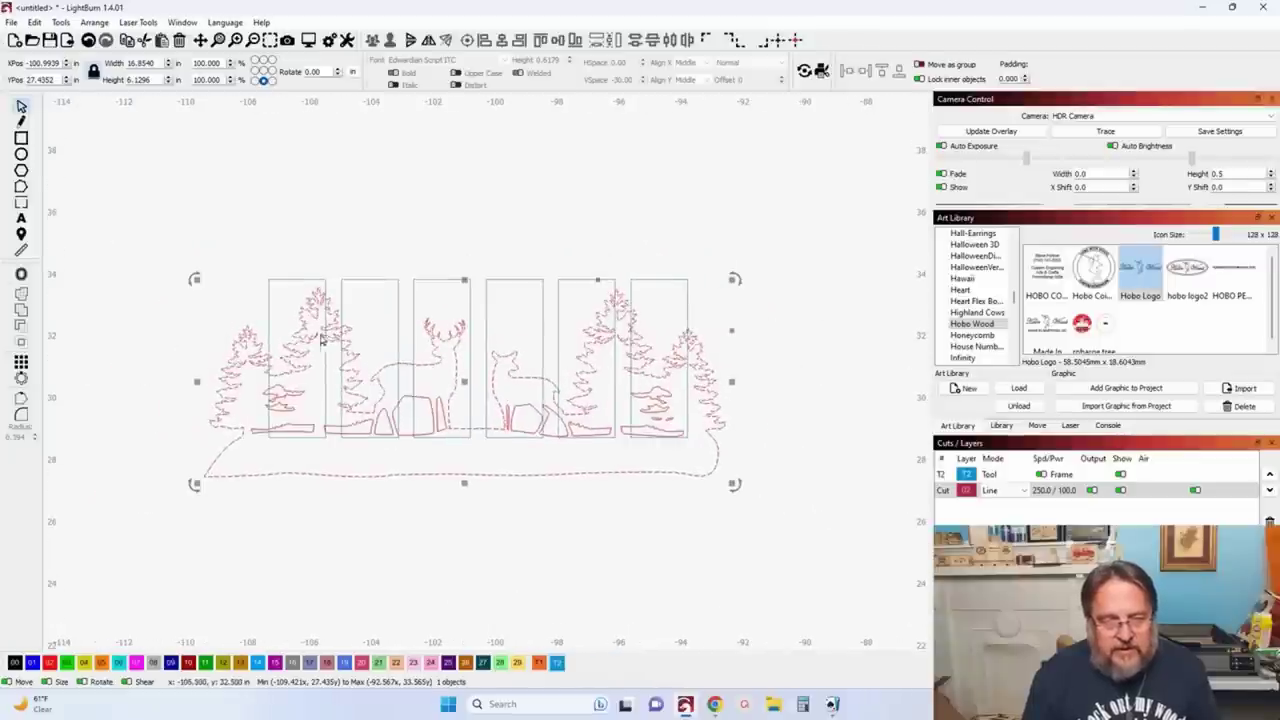
pyautogui.moveTo(123, 207); pyautogui.dragTo(808, 586)
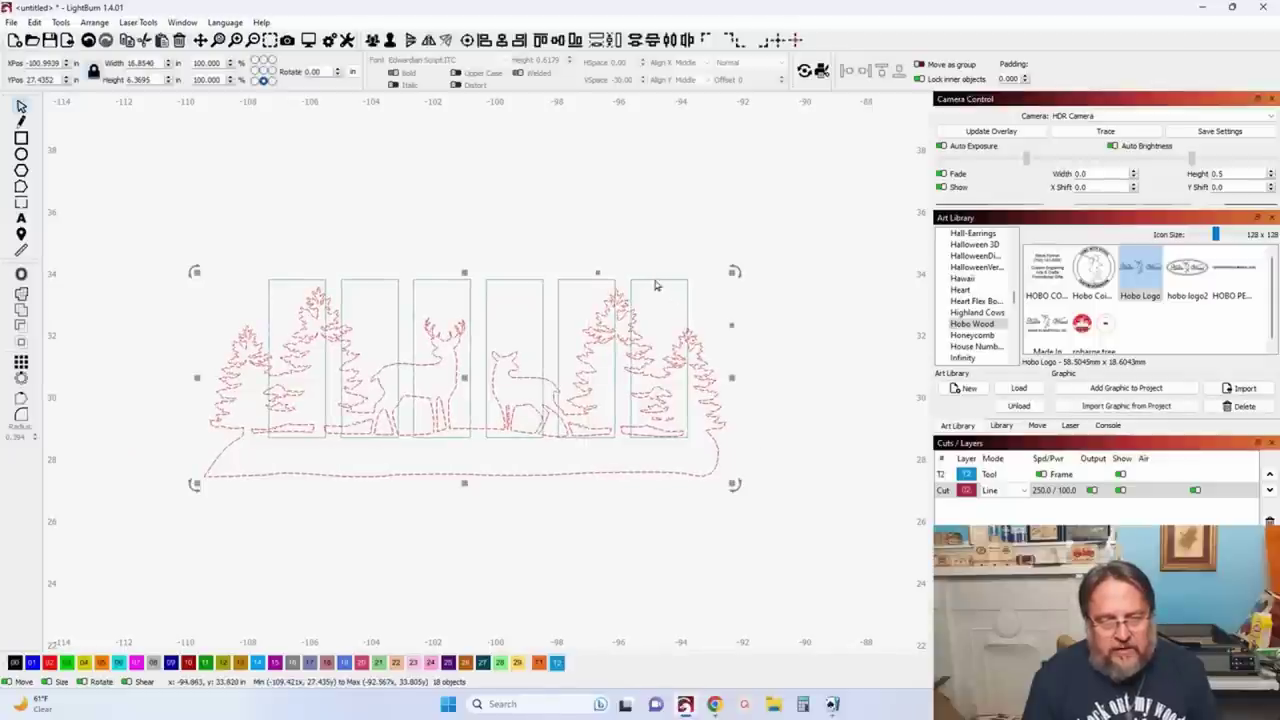
pyautogui.press('Delete')
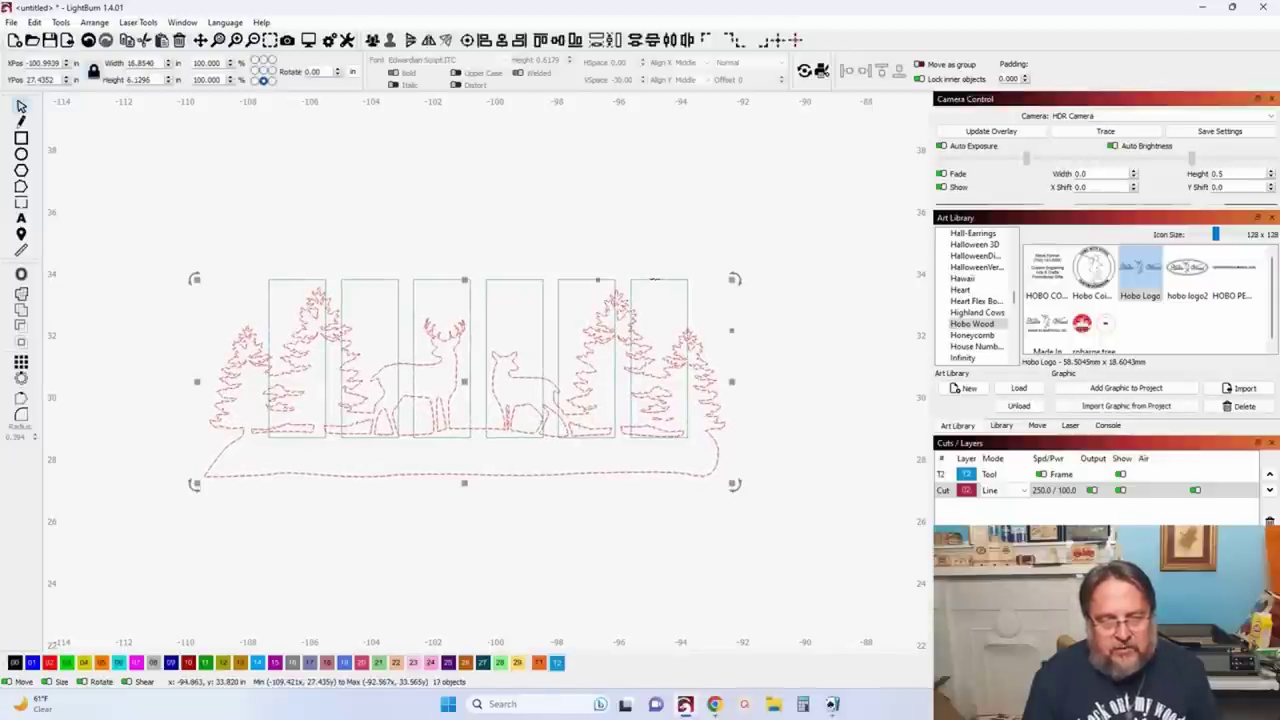
pyautogui.click(372, 40)
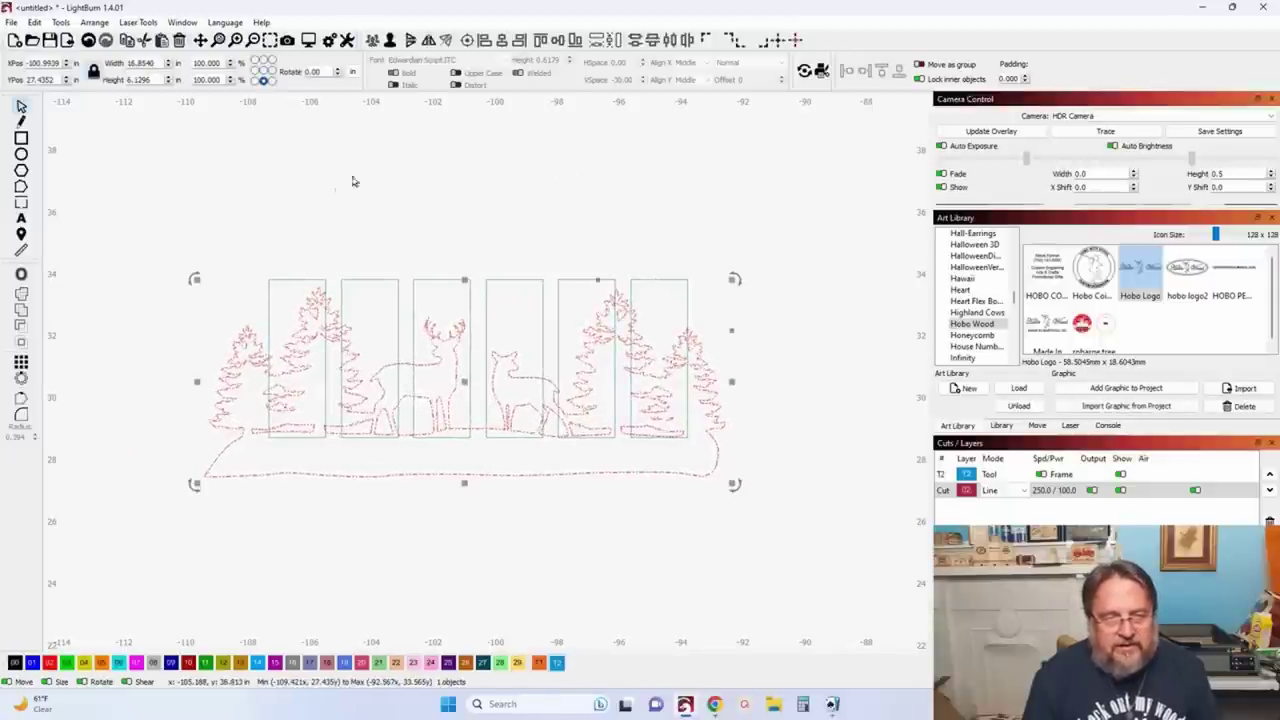
pyautogui.click(348, 245)
# Step: Select the six-panel group with the scene, try a Boolean Subtract, and undo it
pyautogui.scroll(3, 352, 275)
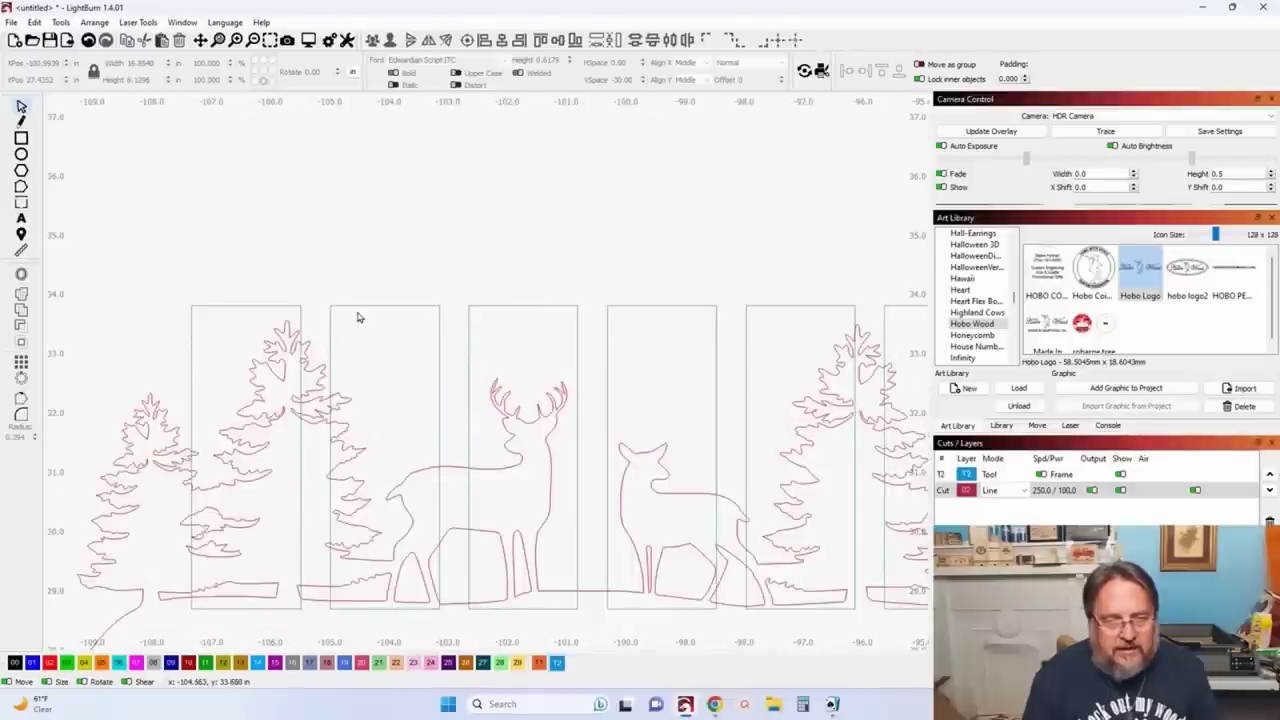
pyautogui.click(357, 305)
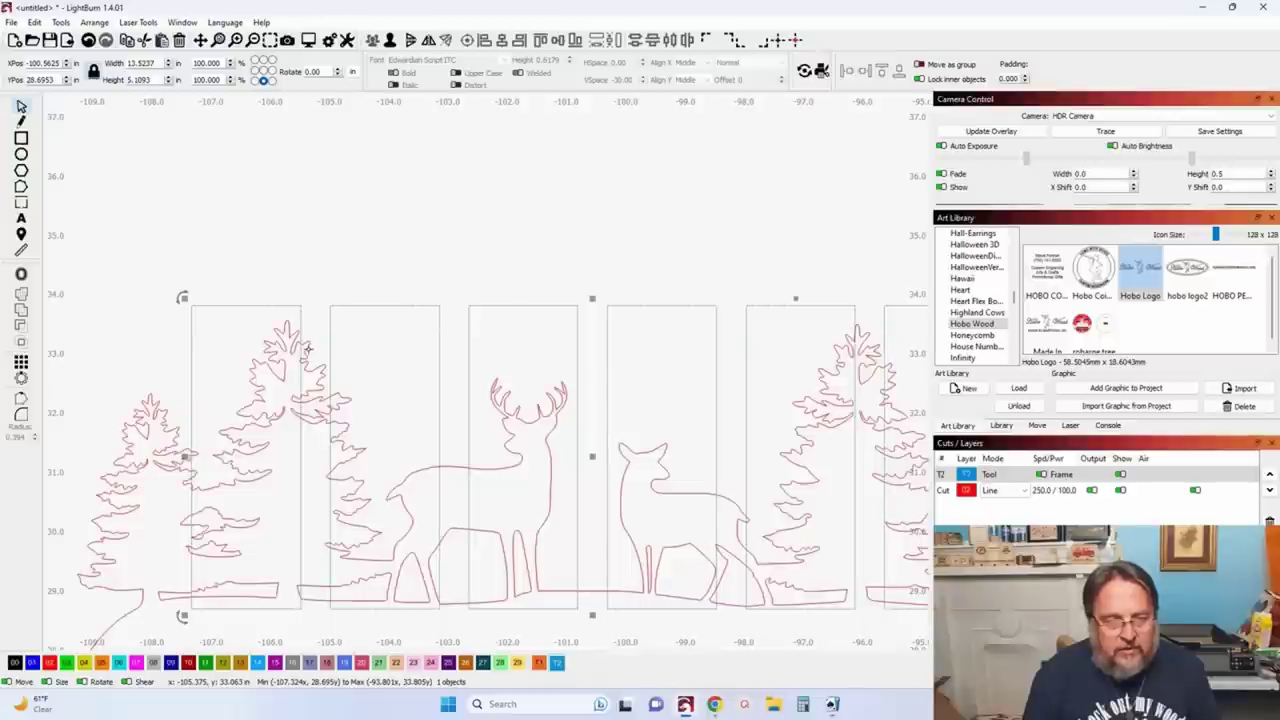
pyautogui.hotkey('ctrl', 'a')
pyautogui.scroll(-2, 308, 348)
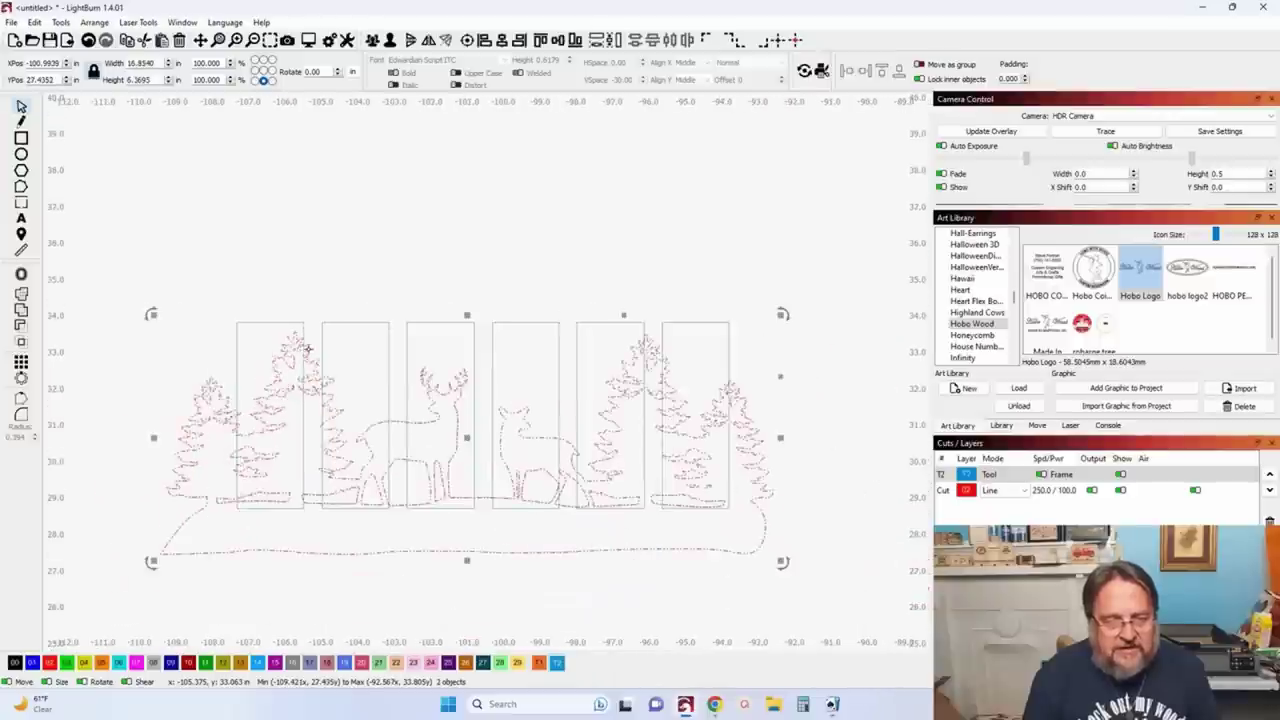
pyautogui.click(19, 331)
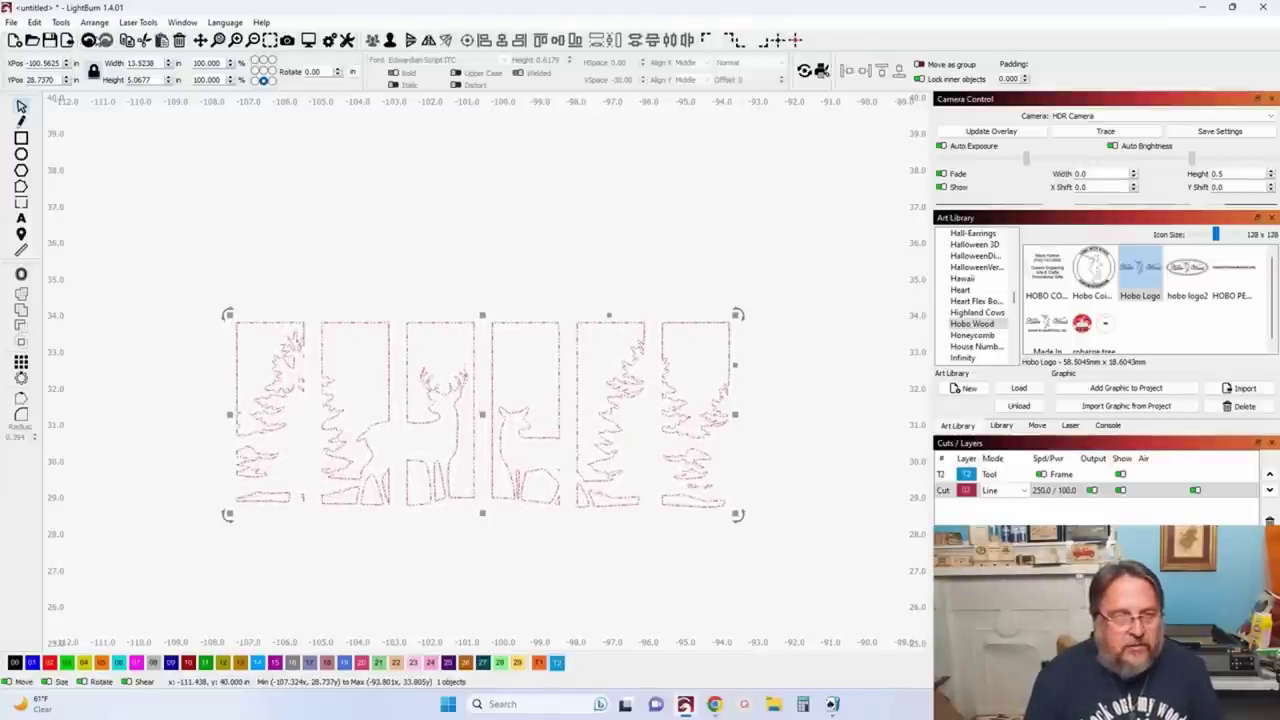
pyautogui.click(89, 40)
pyautogui.click(89, 40)
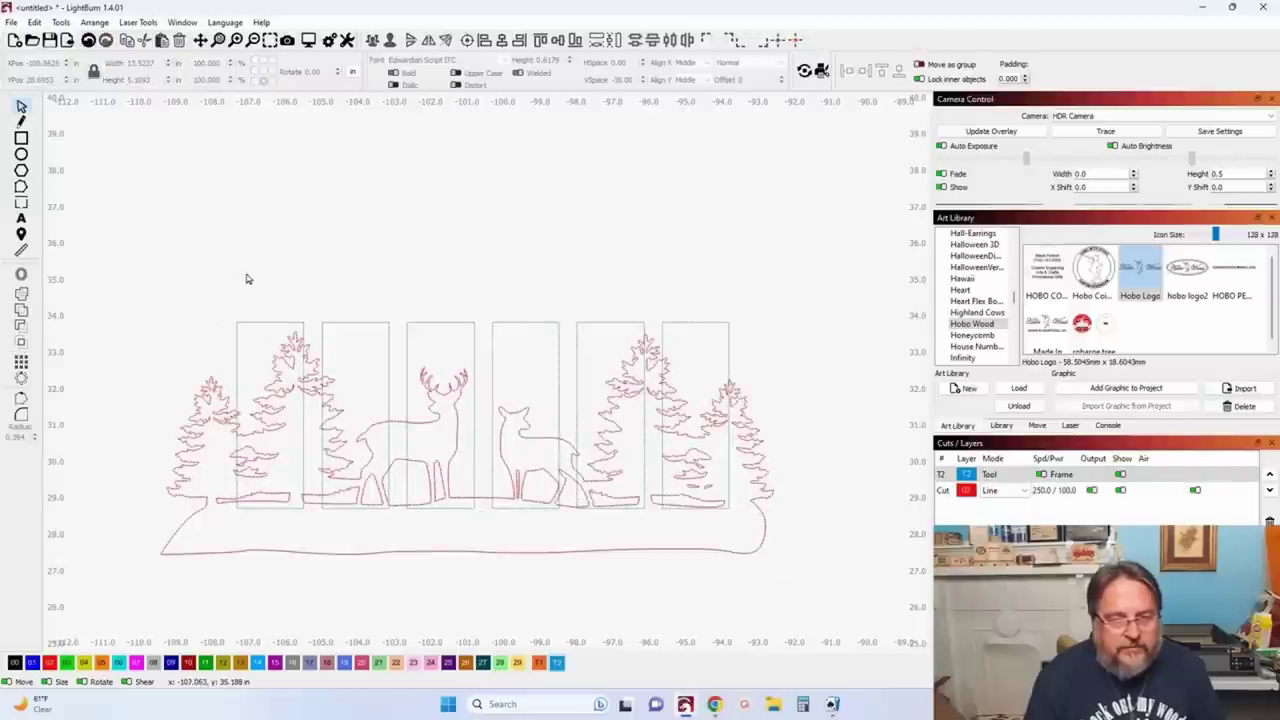
# Step: Select the six cyan panel outlines together with the grouped traced scene
pyautogui.moveTo(112, 224); pyautogui.dragTo(829, 648)
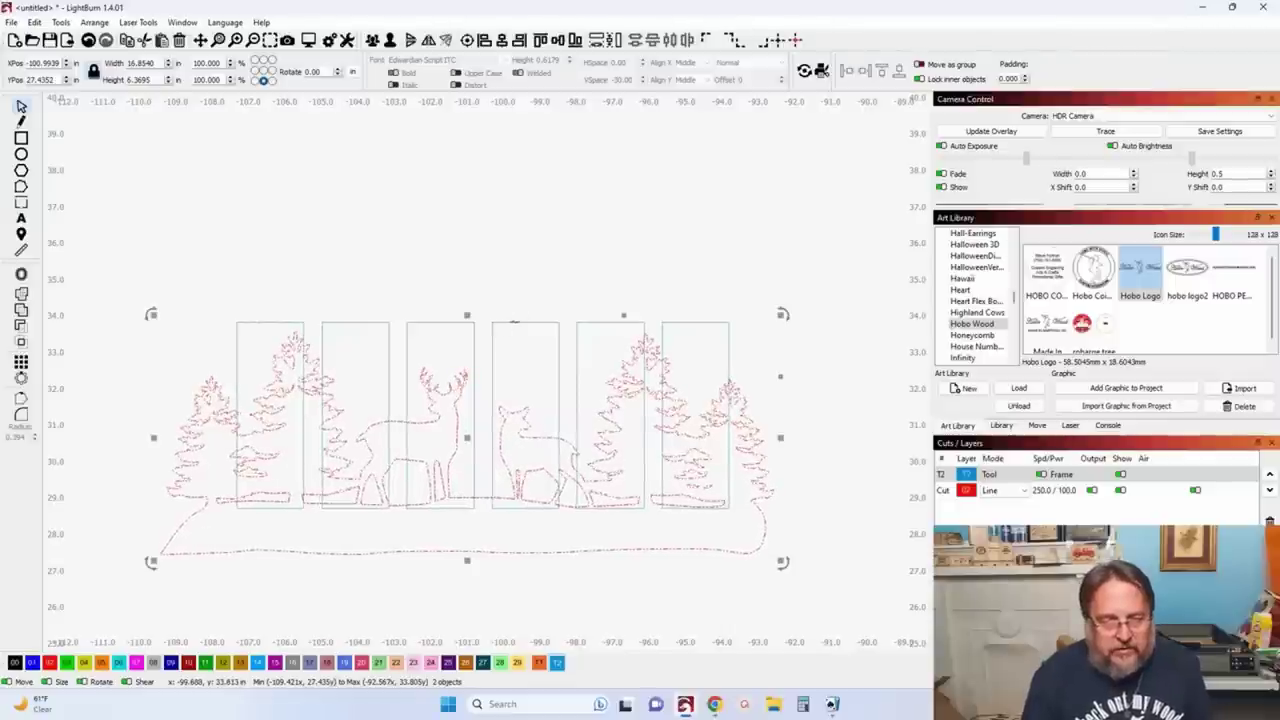
pyautogui.keyDown('shift'); pyautogui.click(514, 322); pyautogui.keyUp('shift')
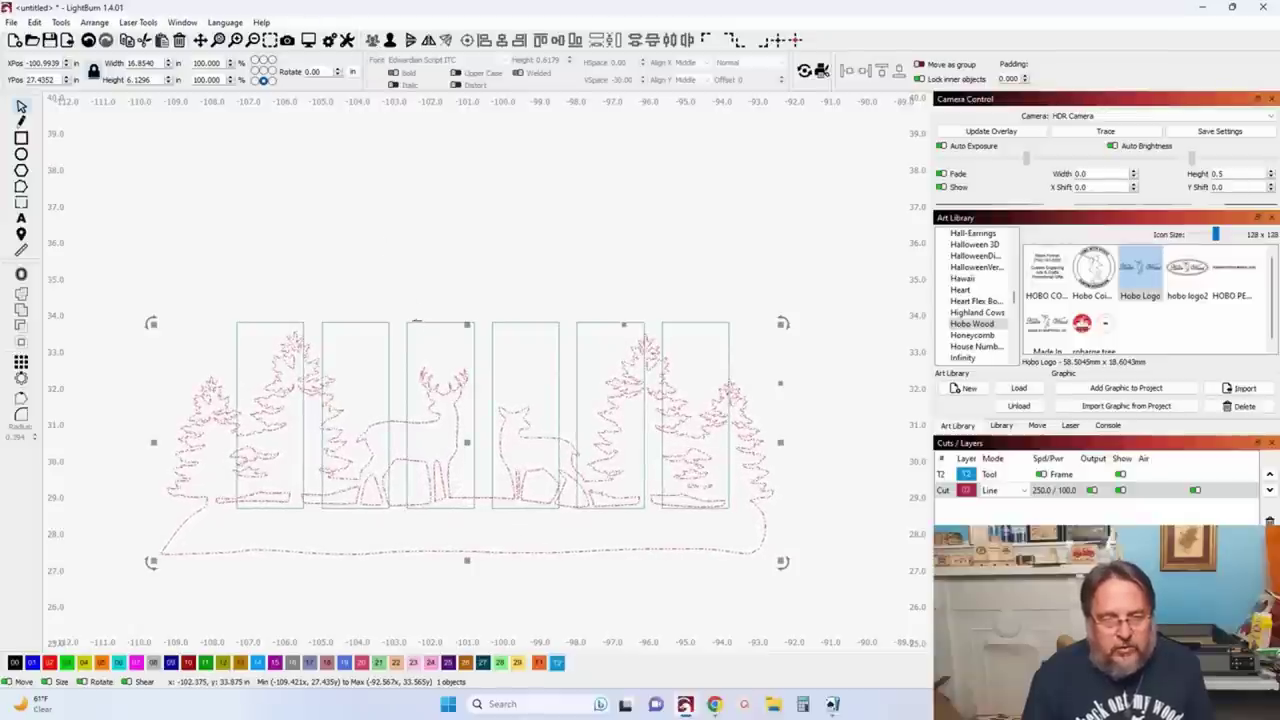
pyautogui.click(422, 290)
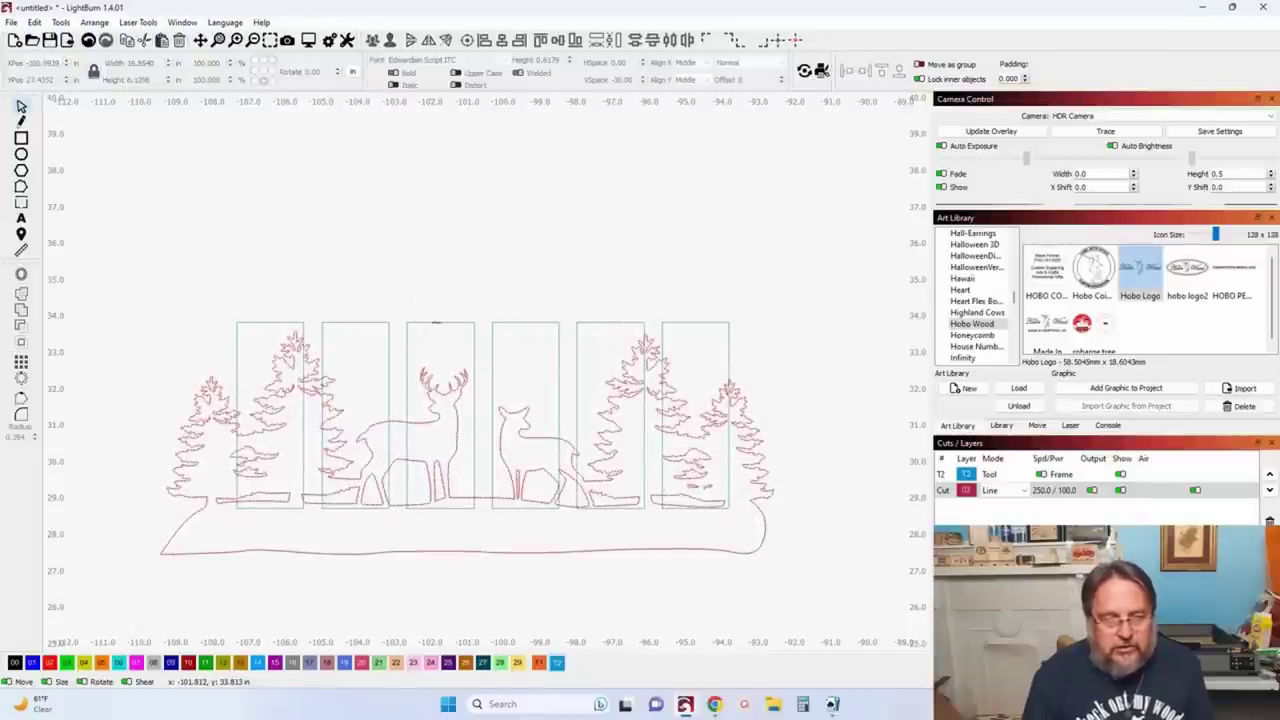
pyautogui.click(436, 323)
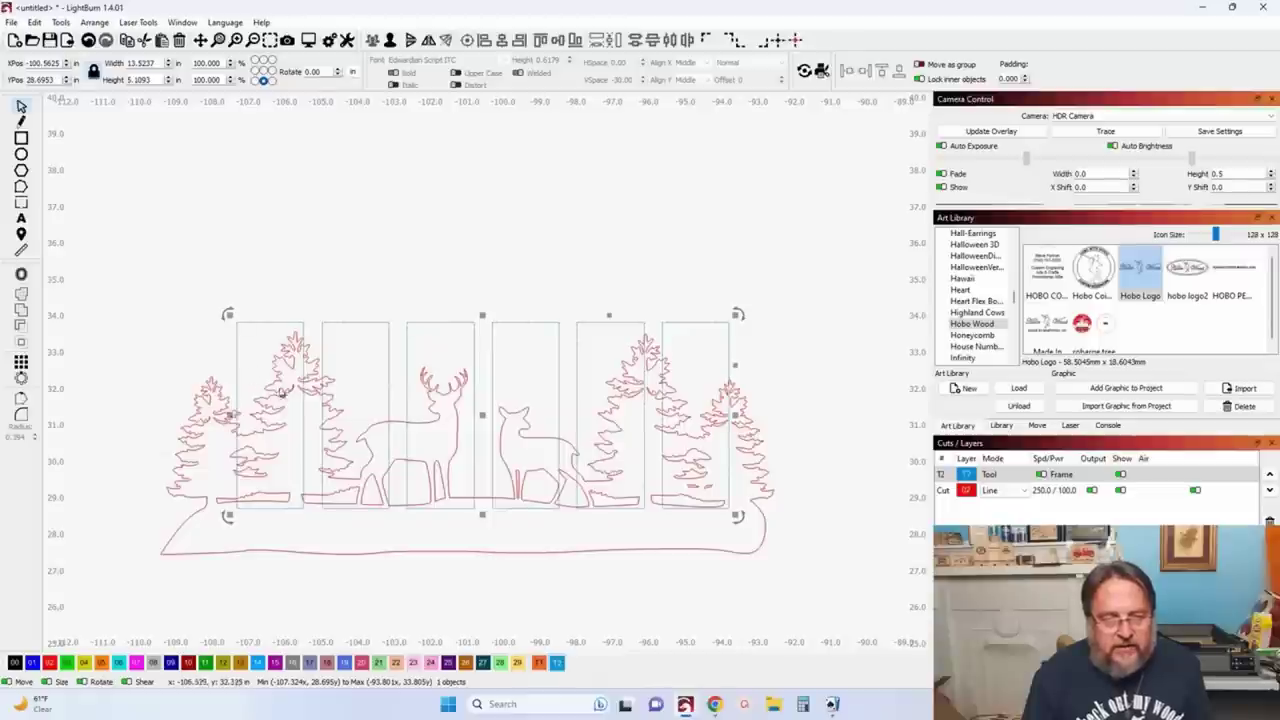
pyautogui.keyDown('shift'); pyautogui.click(279, 381); pyautogui.keyUp('shift')
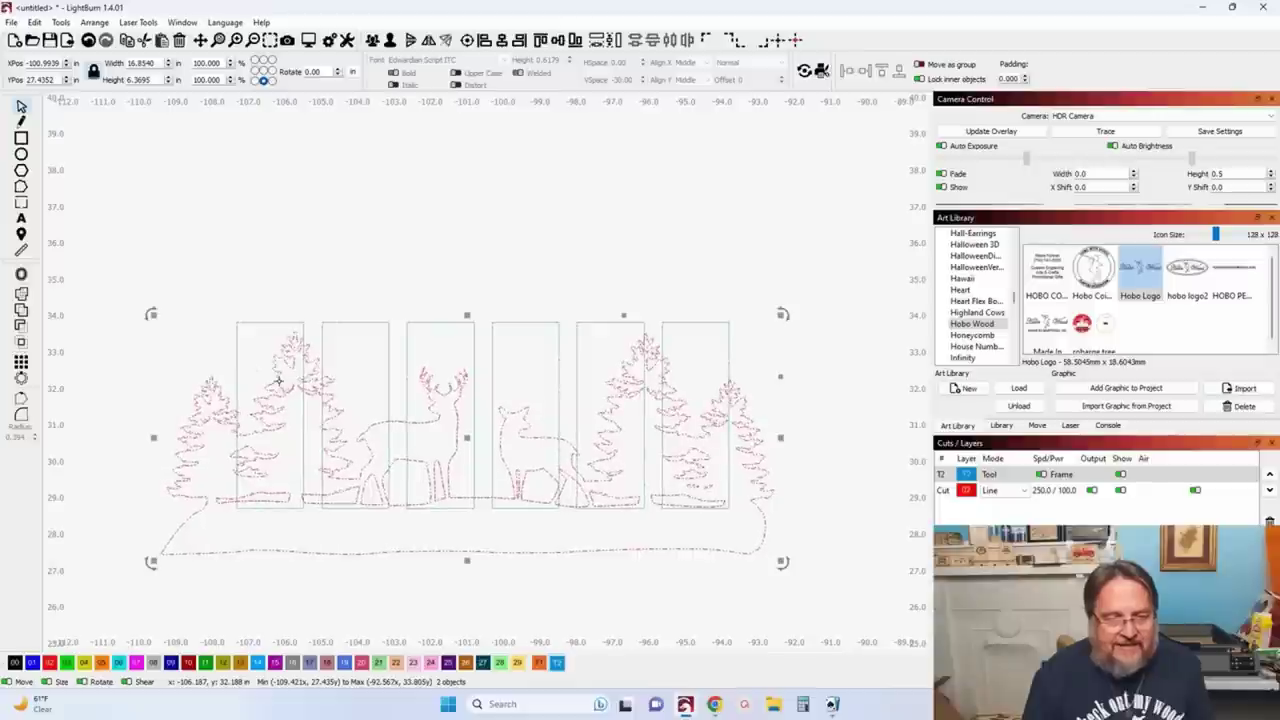
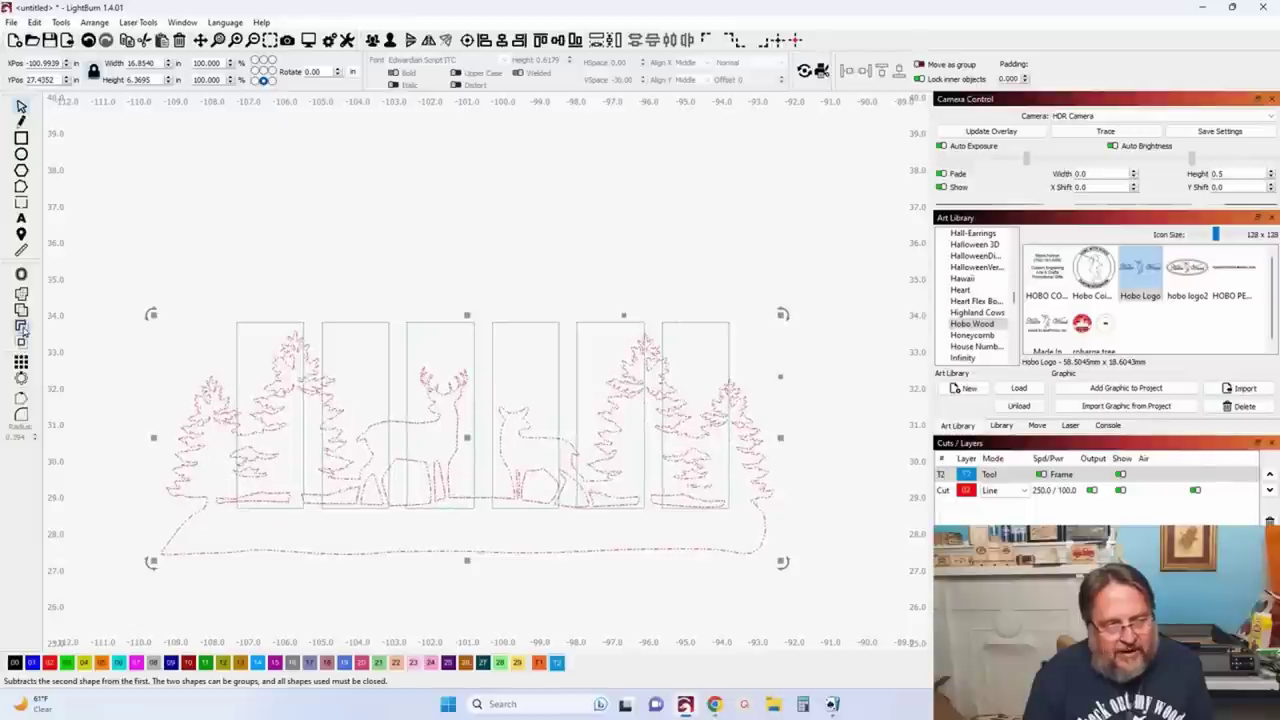
# Step: Boolean-subtract the tree, deer and base artwork from the six window rectangles, then inspect the frame strip
pyautogui.click(21, 327)
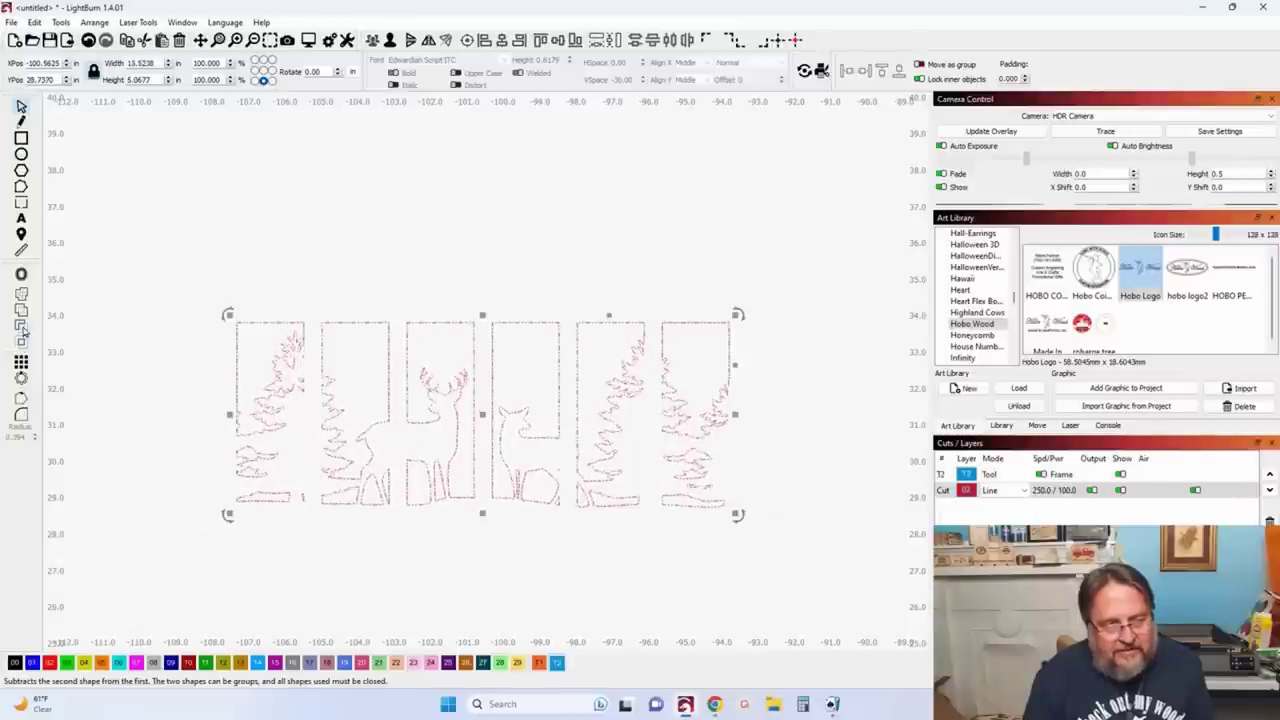
pyautogui.click(578, 562)
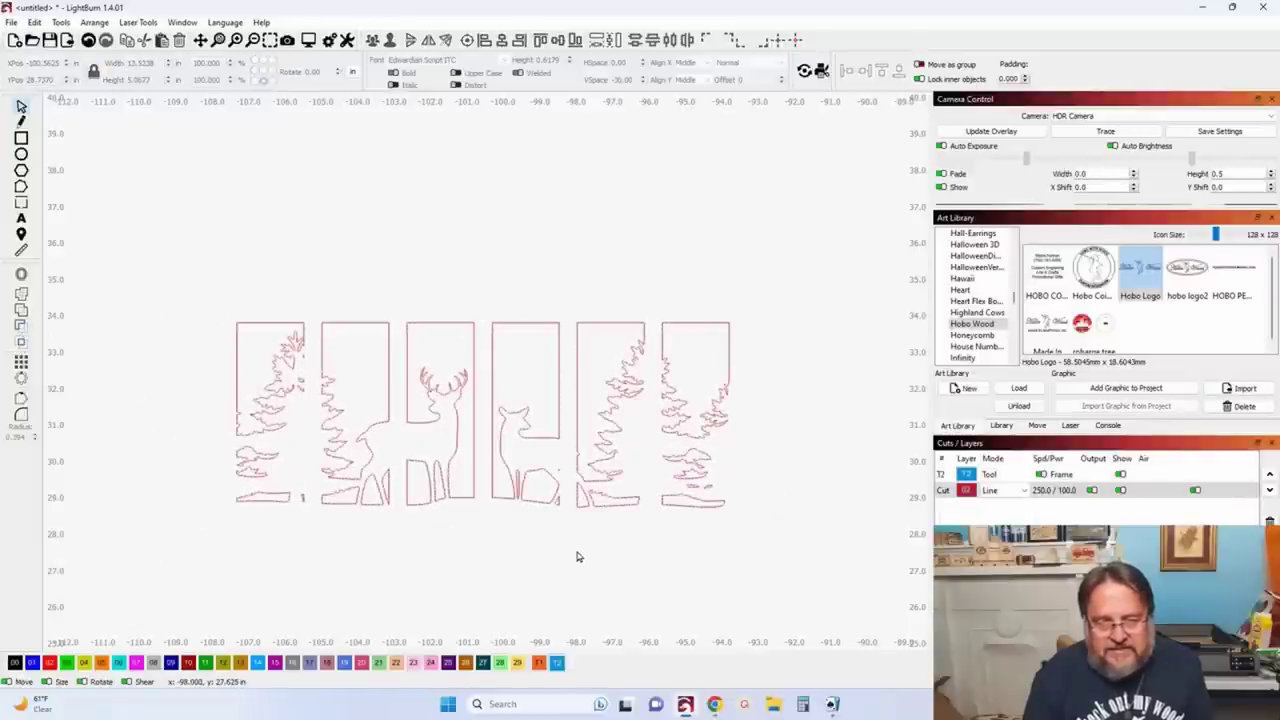
pyautogui.scroll(-5, 575, 543)
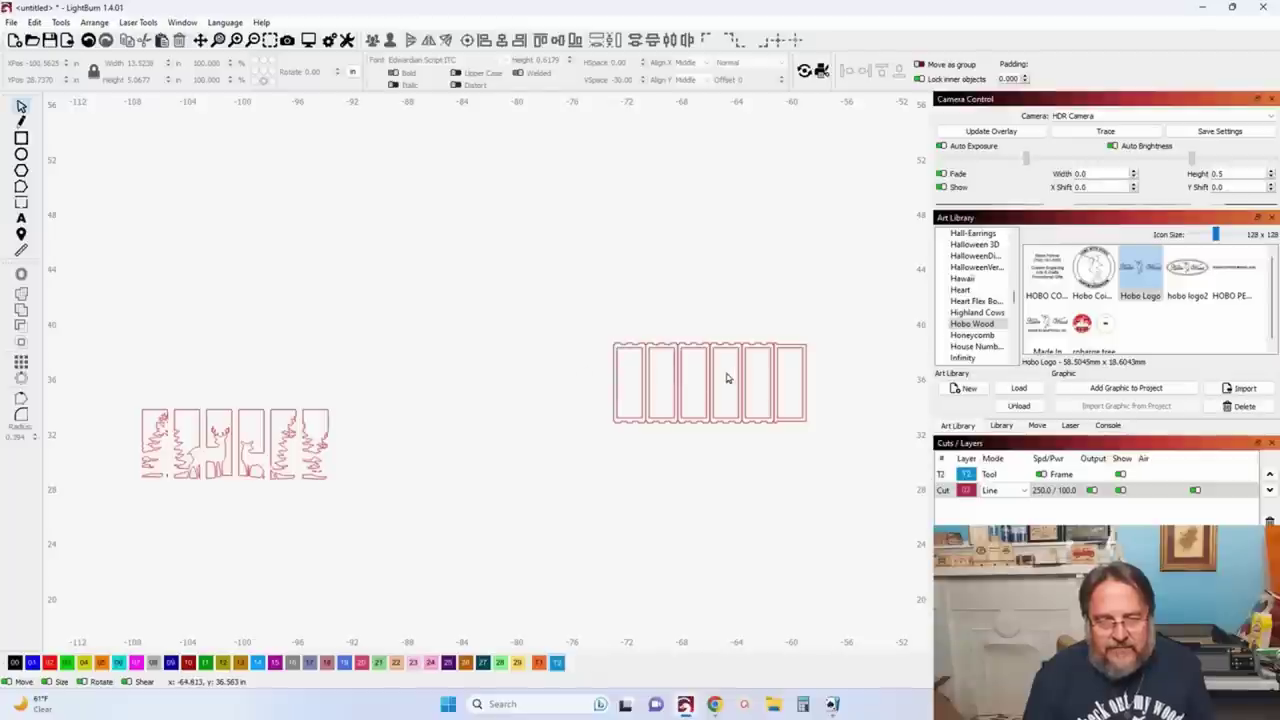
pyautogui.scroll(3, 669, 369)
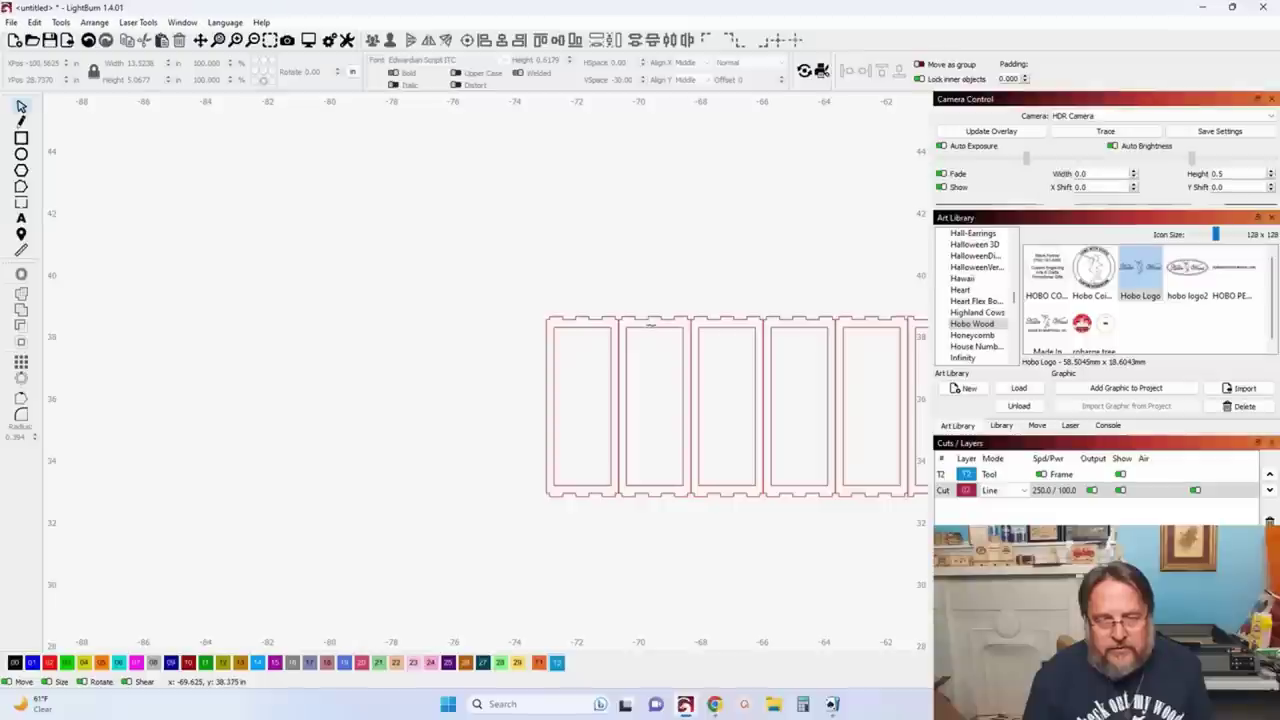
pyautogui.click(650, 327)
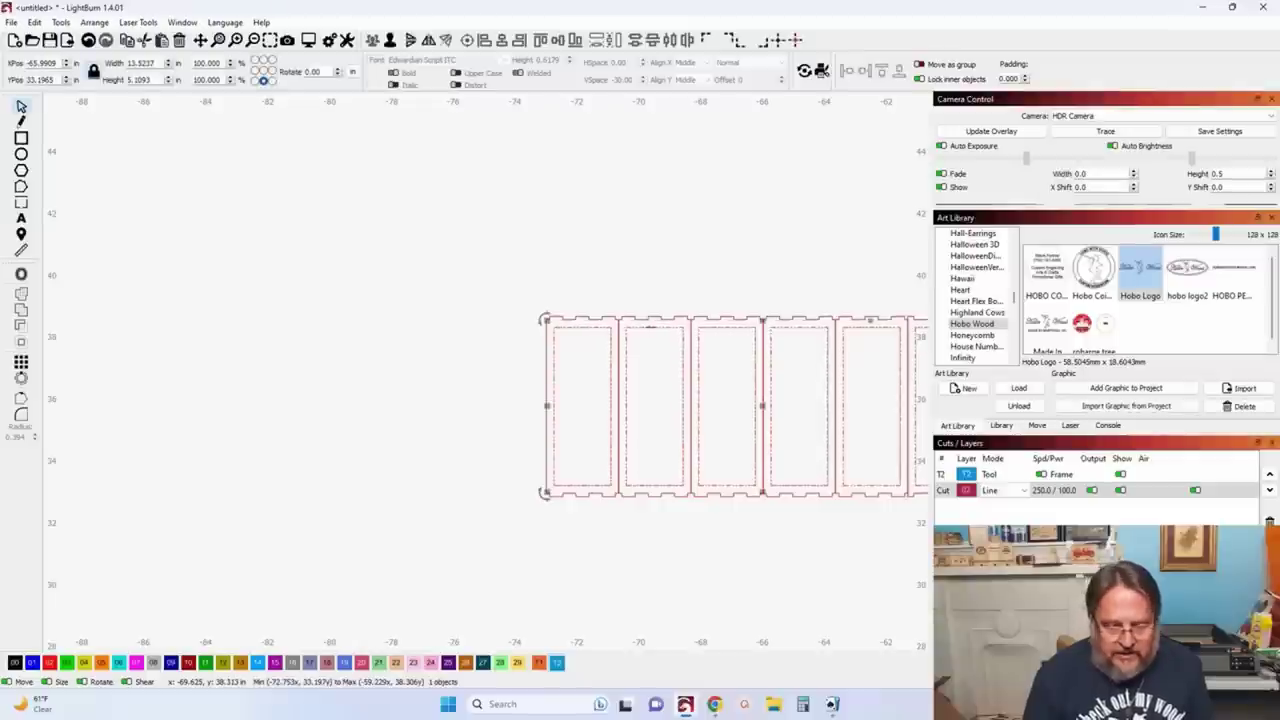
pyautogui.press('Escape')
pyautogui.scroll(-5, 650, 327)
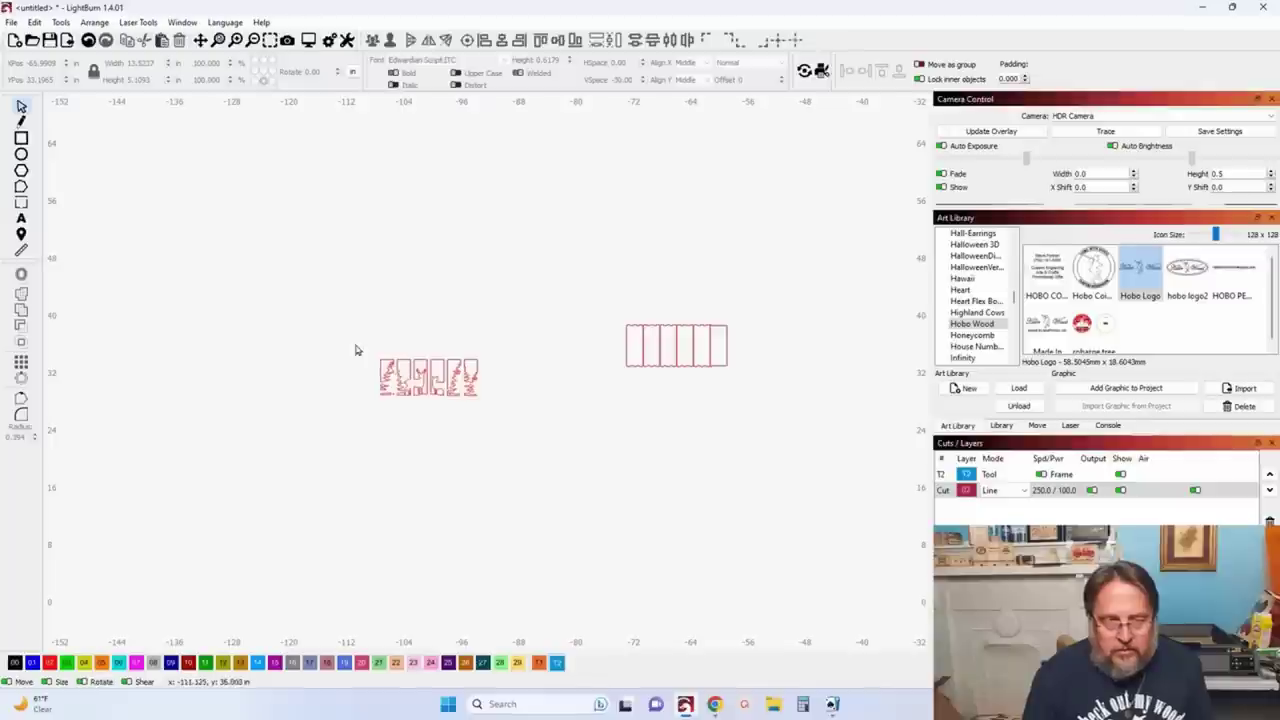
# Step: Align the centers of the tree-and-deer window design and the six-panel frame strip
pyautogui.scroll(3, 410, 361)
pyautogui.click(410, 362)
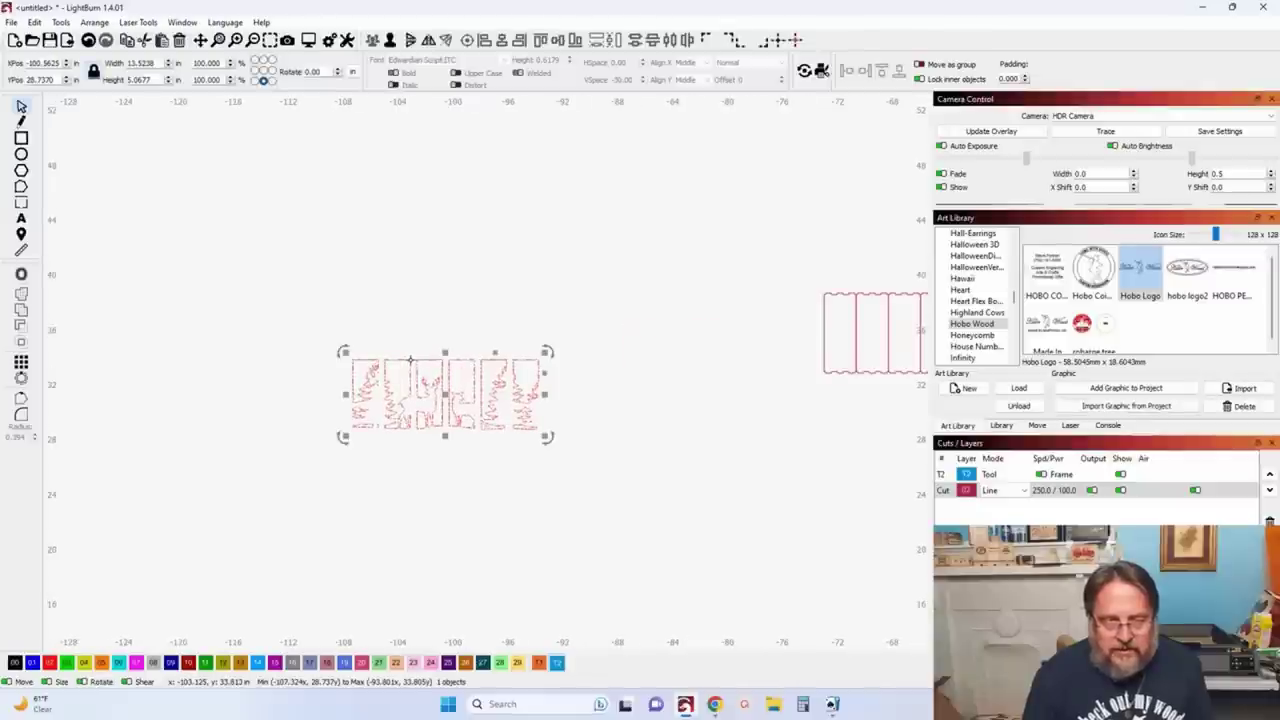
pyautogui.keyDown('shift'); pyautogui.click(826, 293); pyautogui.keyUp('shift')
pyautogui.click(743, 326)
pyautogui.scroll(-2, 771, 434)
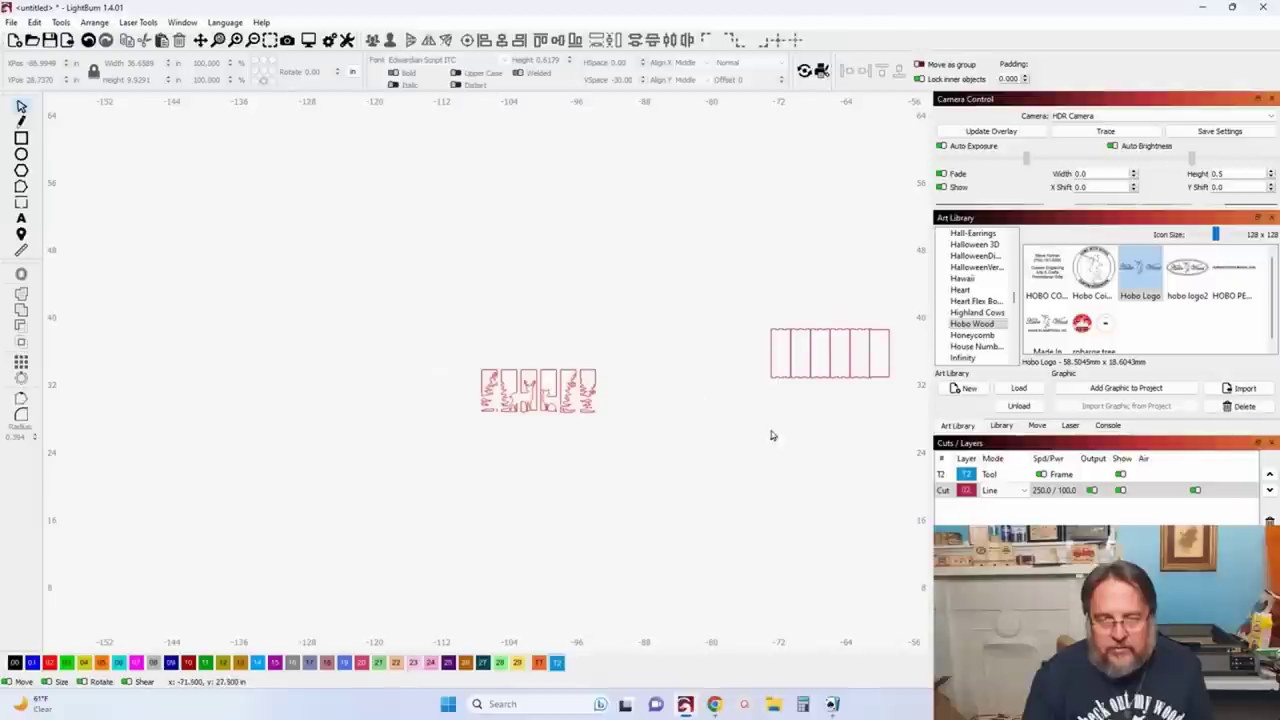
pyautogui.moveTo(569, 287); pyautogui.dragTo(786, 414)
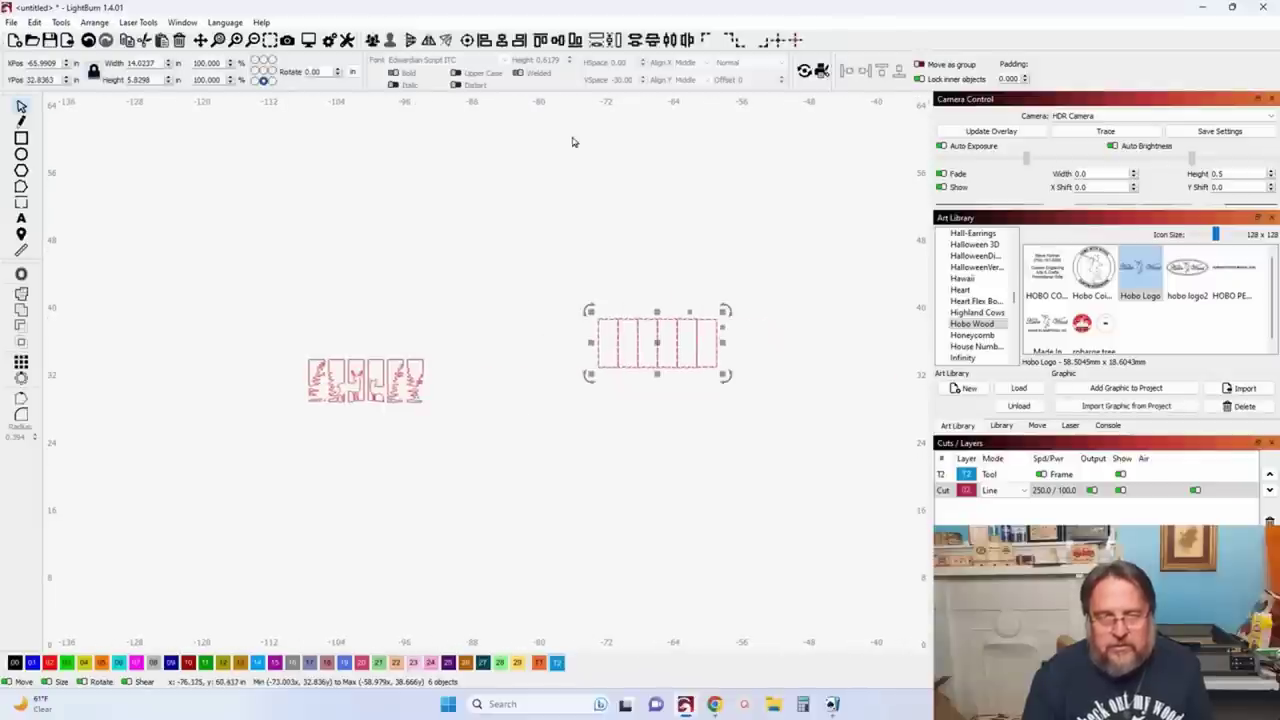
pyautogui.click(349, 296)
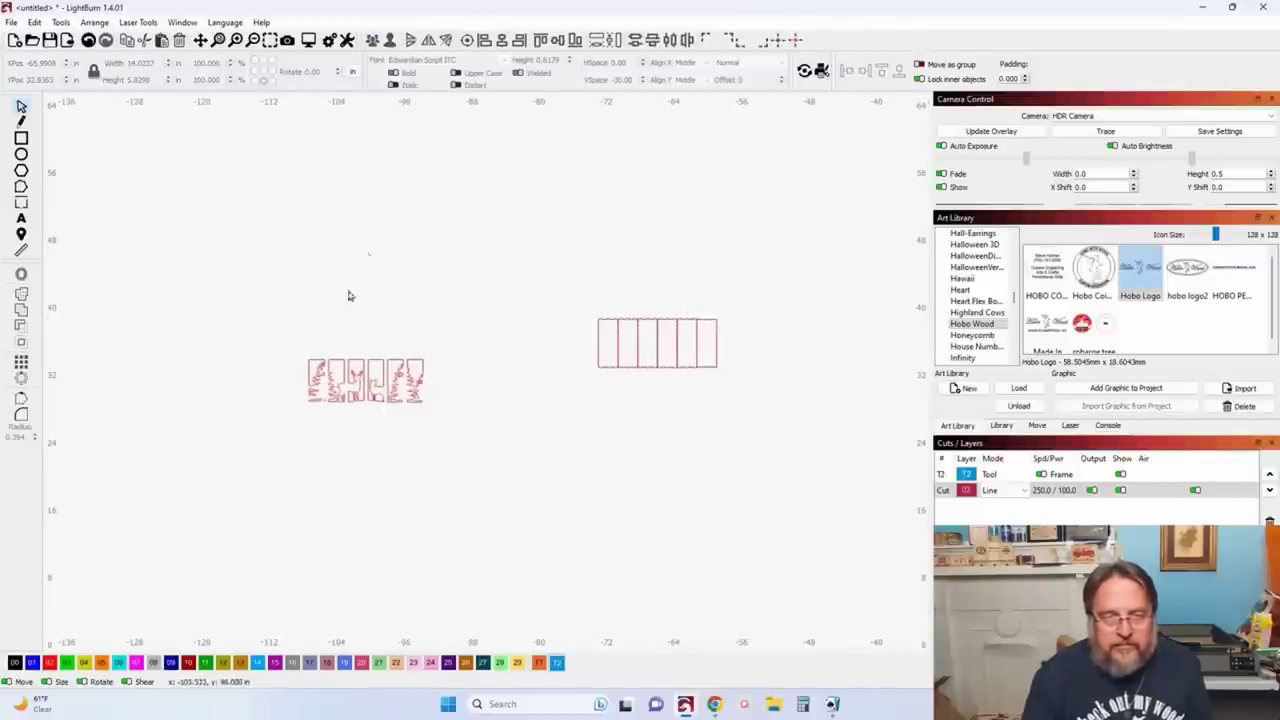
pyautogui.moveTo(272, 344); pyautogui.dragTo(447, 427)
pyautogui.keyDown('shift'); pyautogui.click(599, 329); pyautogui.keyUp('shift')
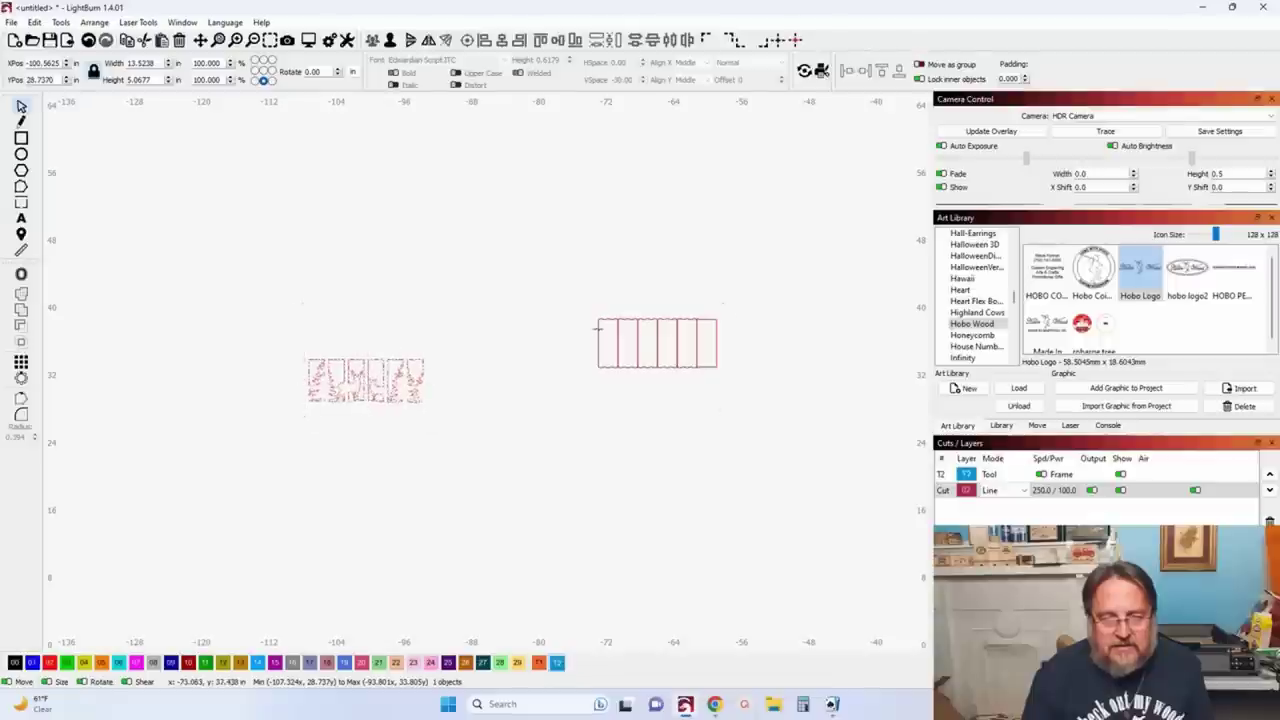
pyautogui.click(466, 40)
pyautogui.scroll(8, 650, 360)
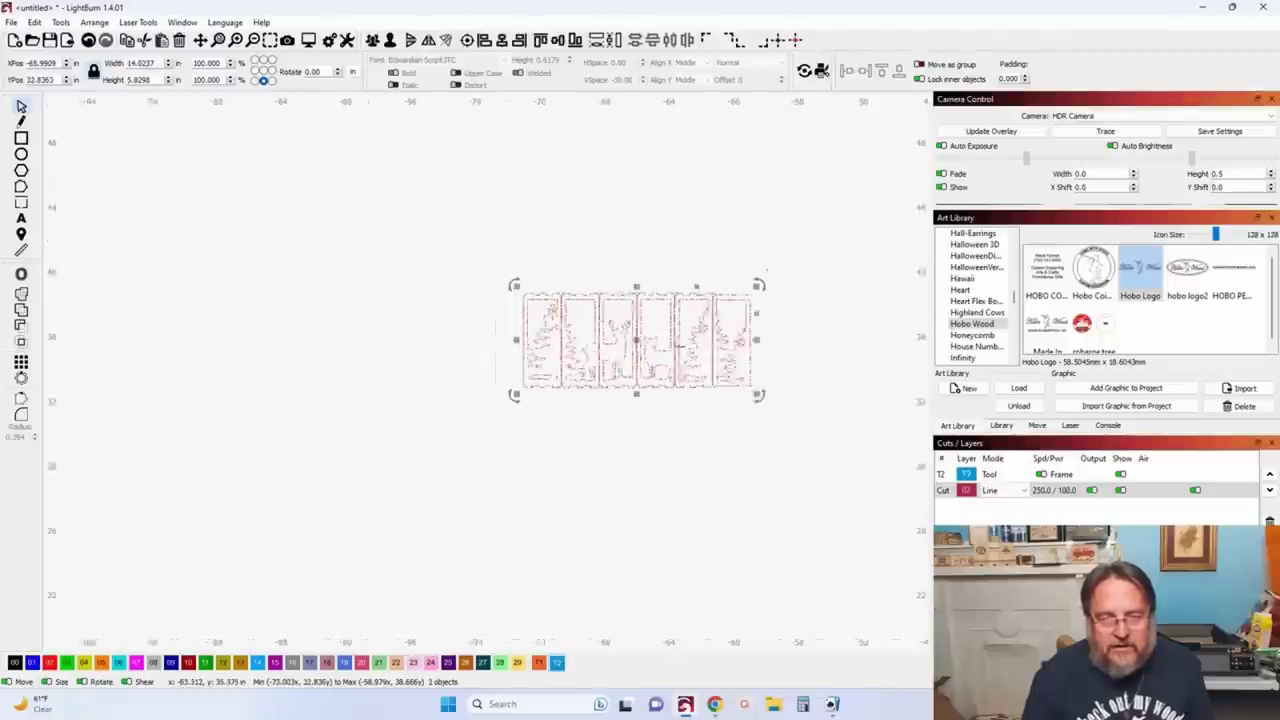
pyautogui.click(568, 510)
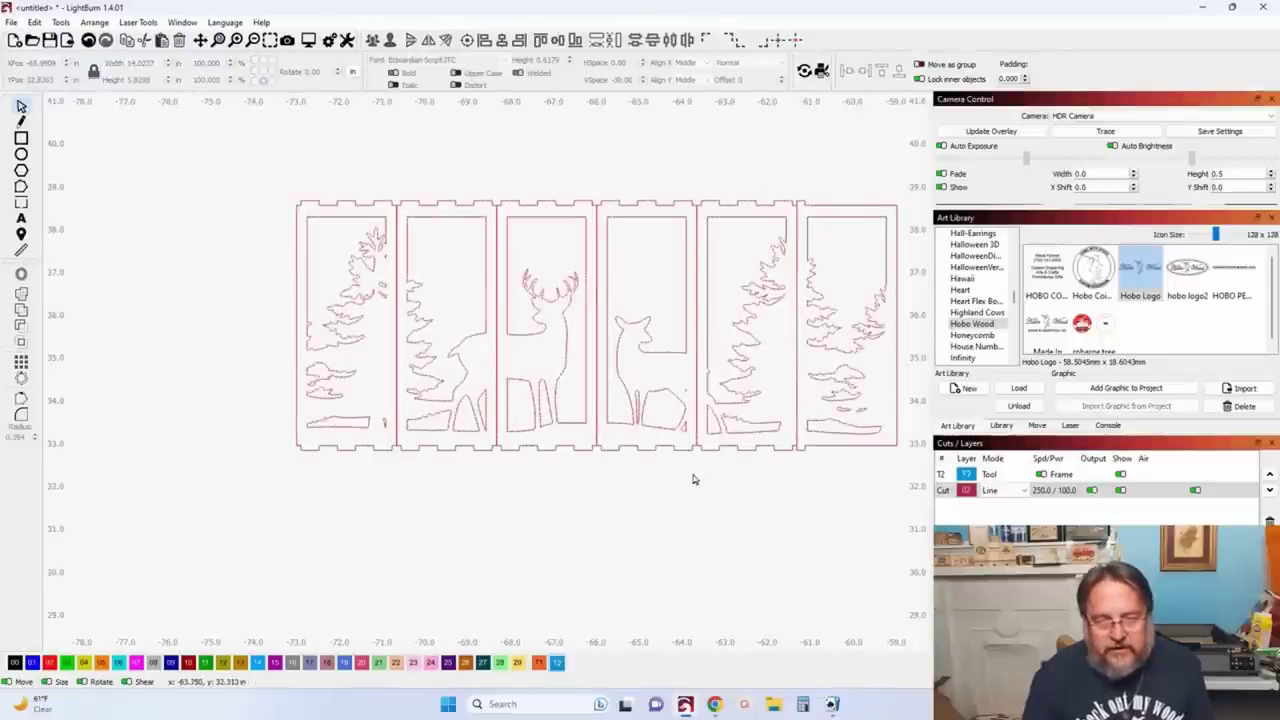
# Step: Marquee-select the whole combined lantern panel and ungroup it into separate cut shapes
pyautogui.scroll(5, 694, 460)
pyautogui.scroll(5, 651, 365)
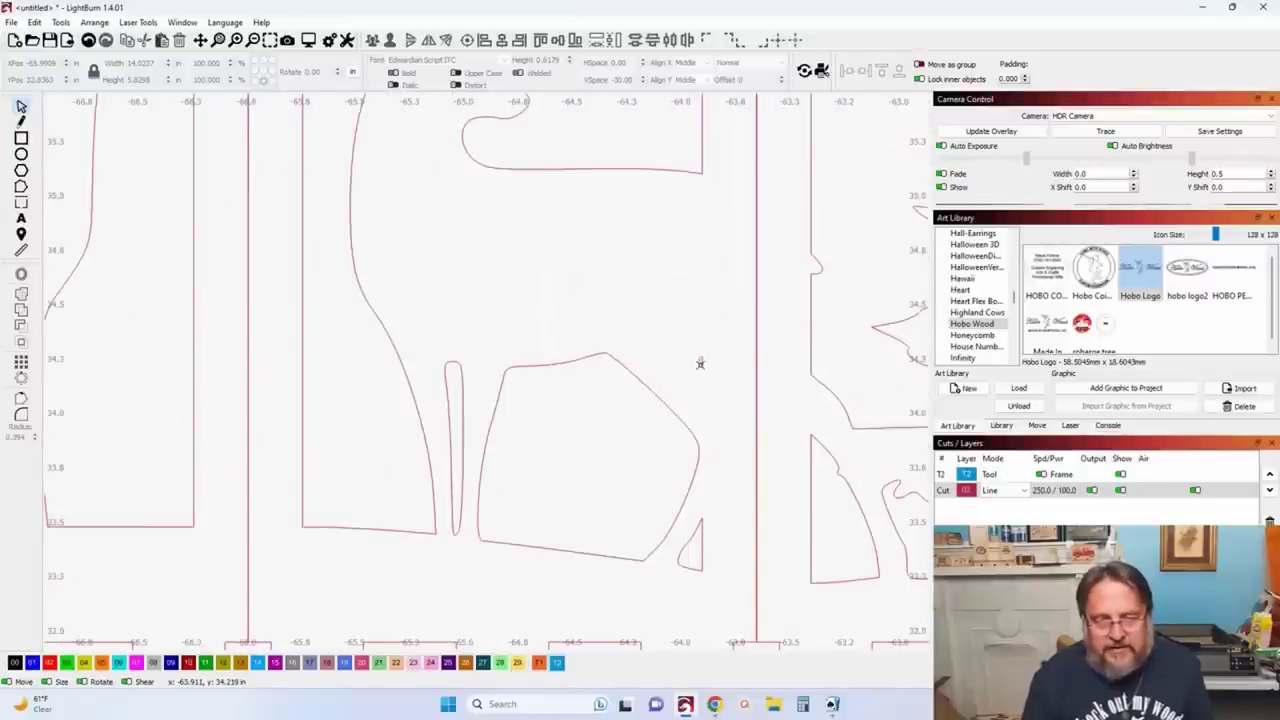
pyautogui.scroll(-8, 700, 363)
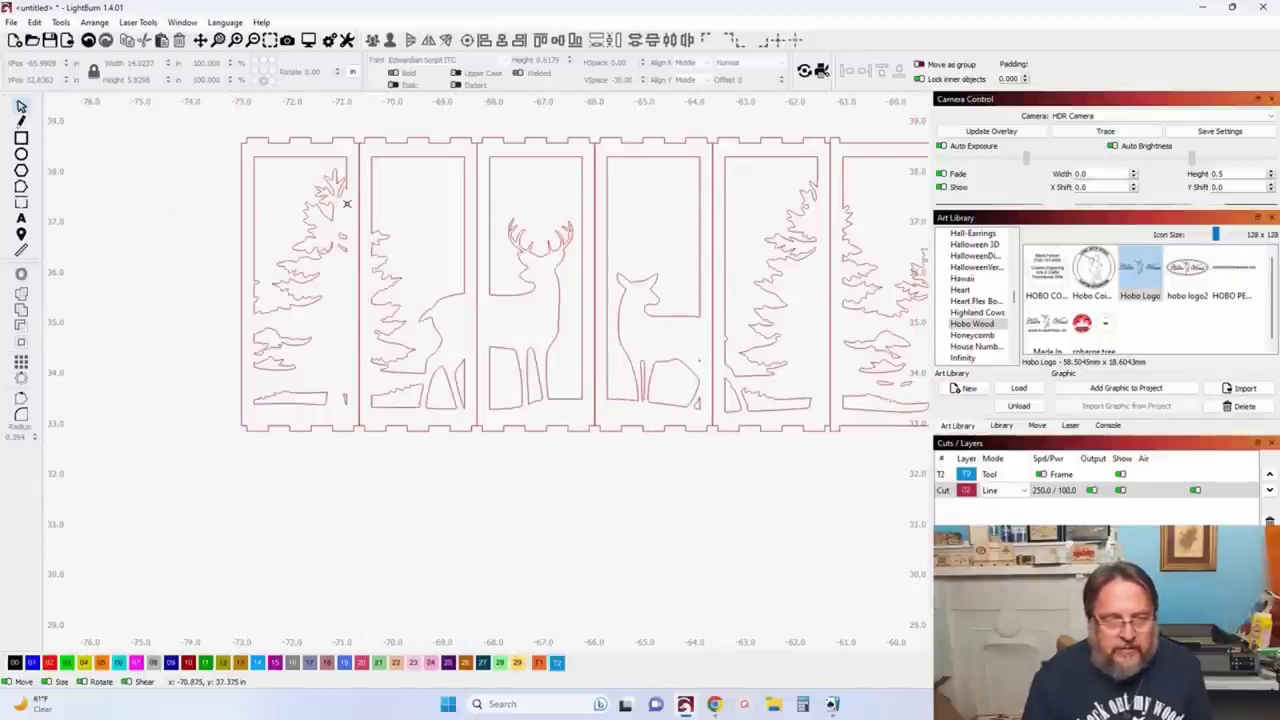
pyautogui.scroll(-3, 703, 368)
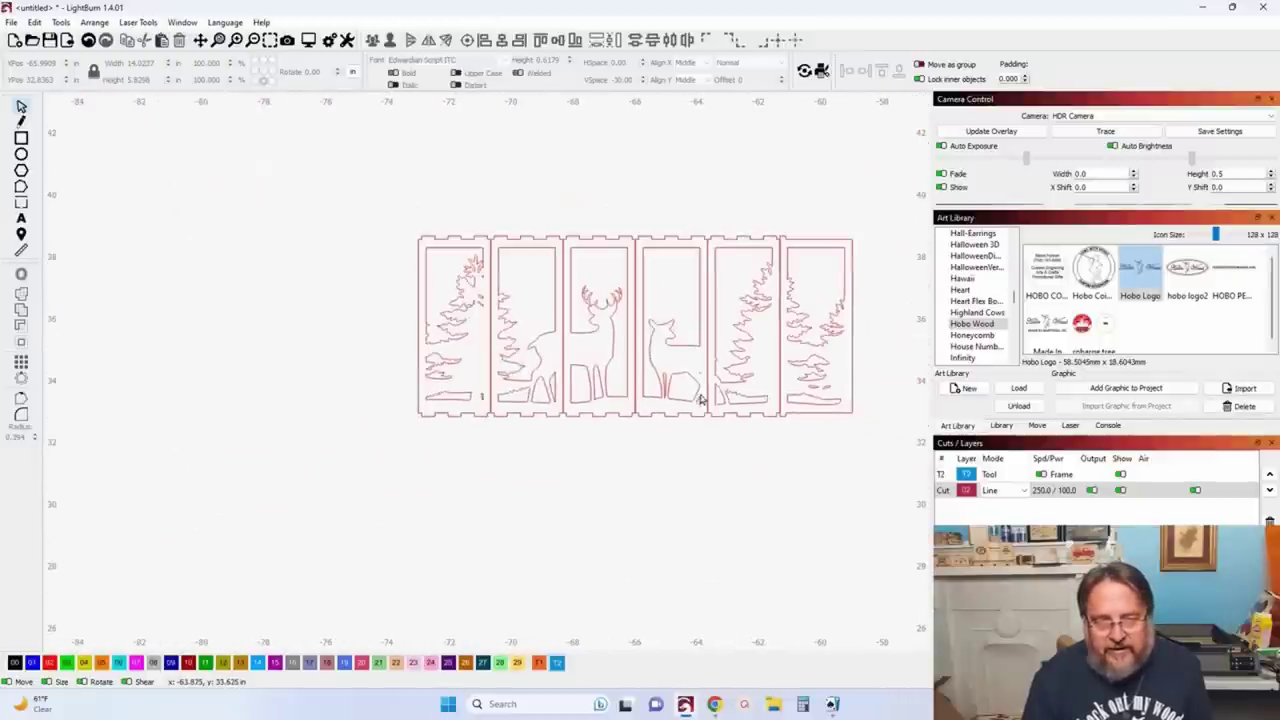
pyautogui.scroll(5, 818, 397)
pyautogui.scroll(-2, 653, 410)
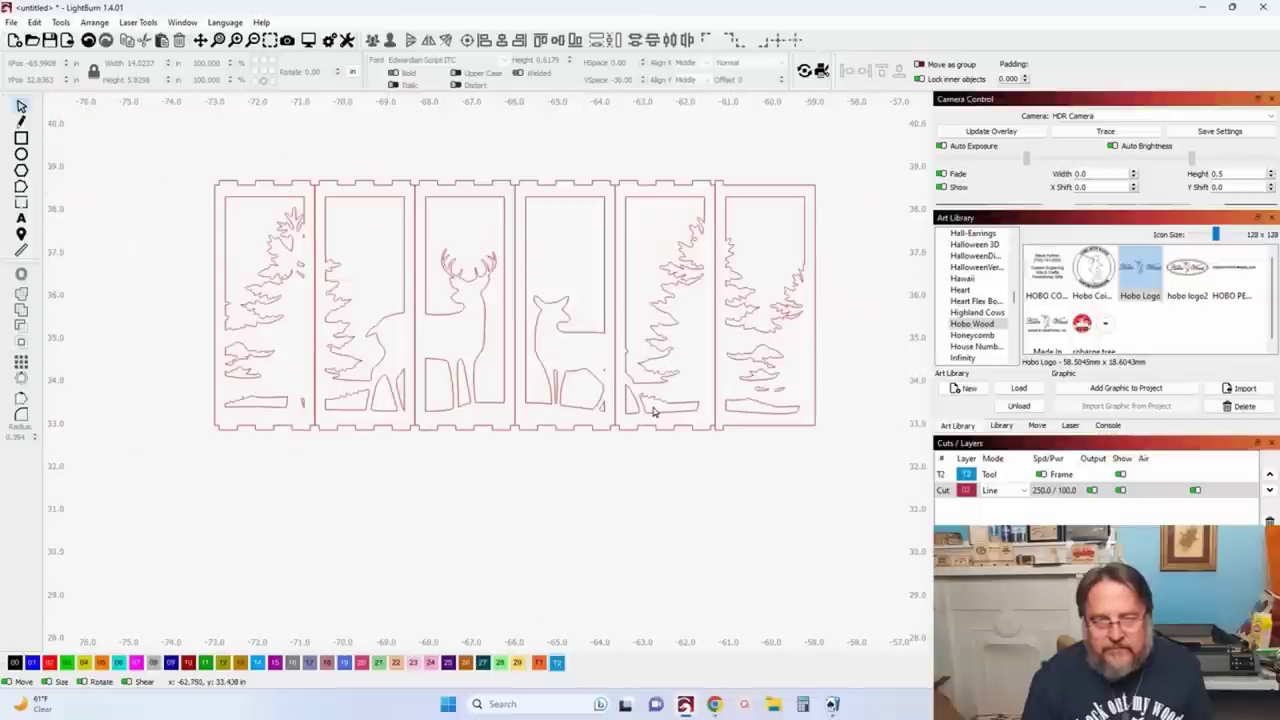
pyautogui.scroll(3, 298, 243)
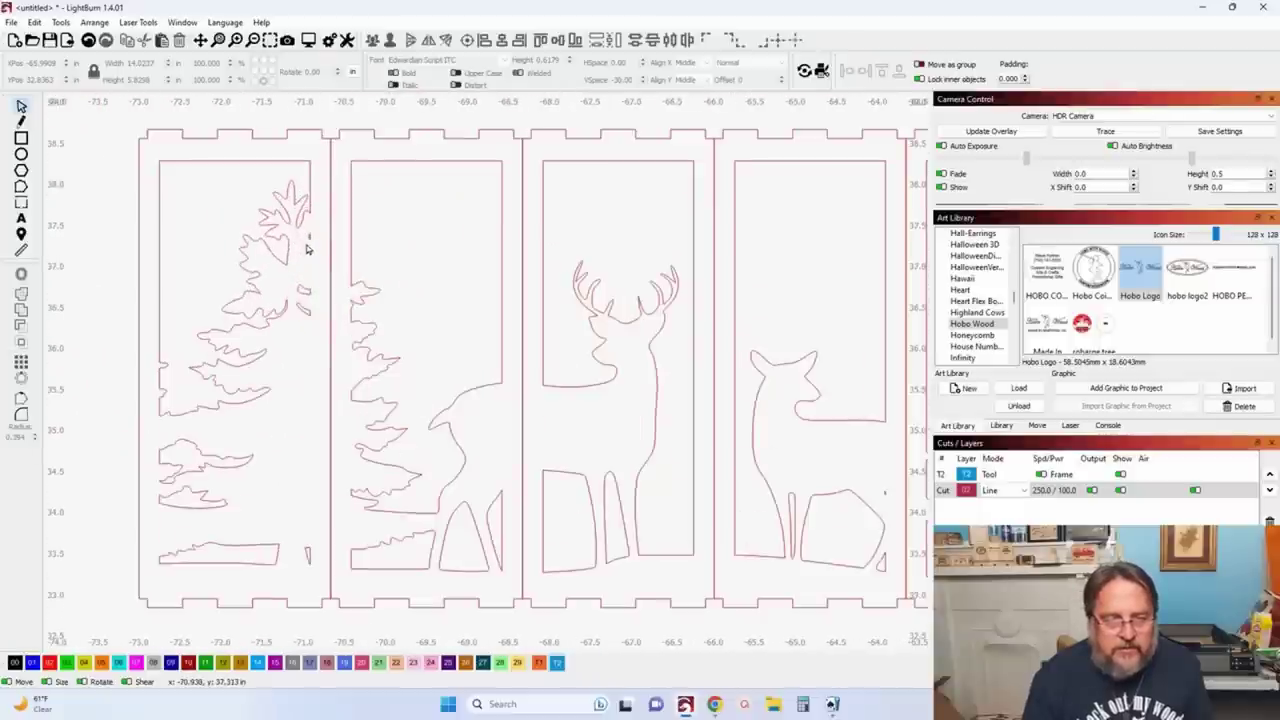
pyautogui.scroll(-4, 307, 249)
pyautogui.moveTo(238, 186); pyautogui.dragTo(726, 409)
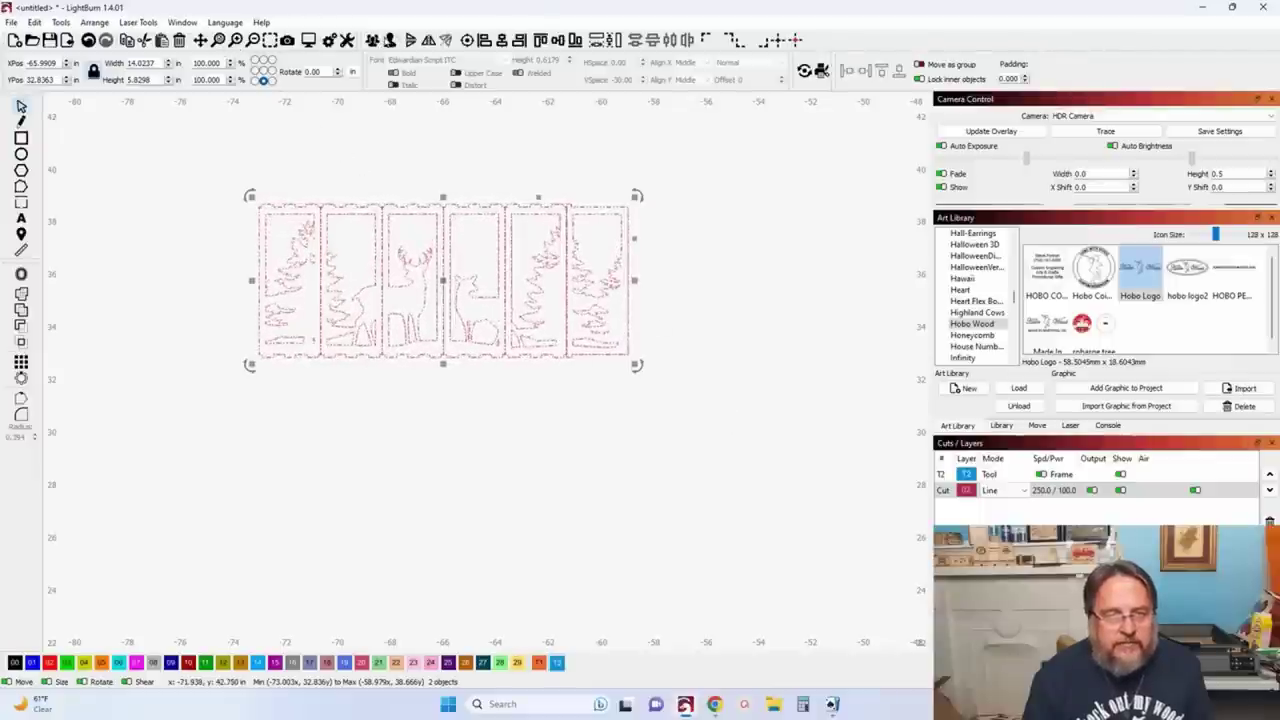
pyautogui.click(389, 40)
pyautogui.click(332, 134)
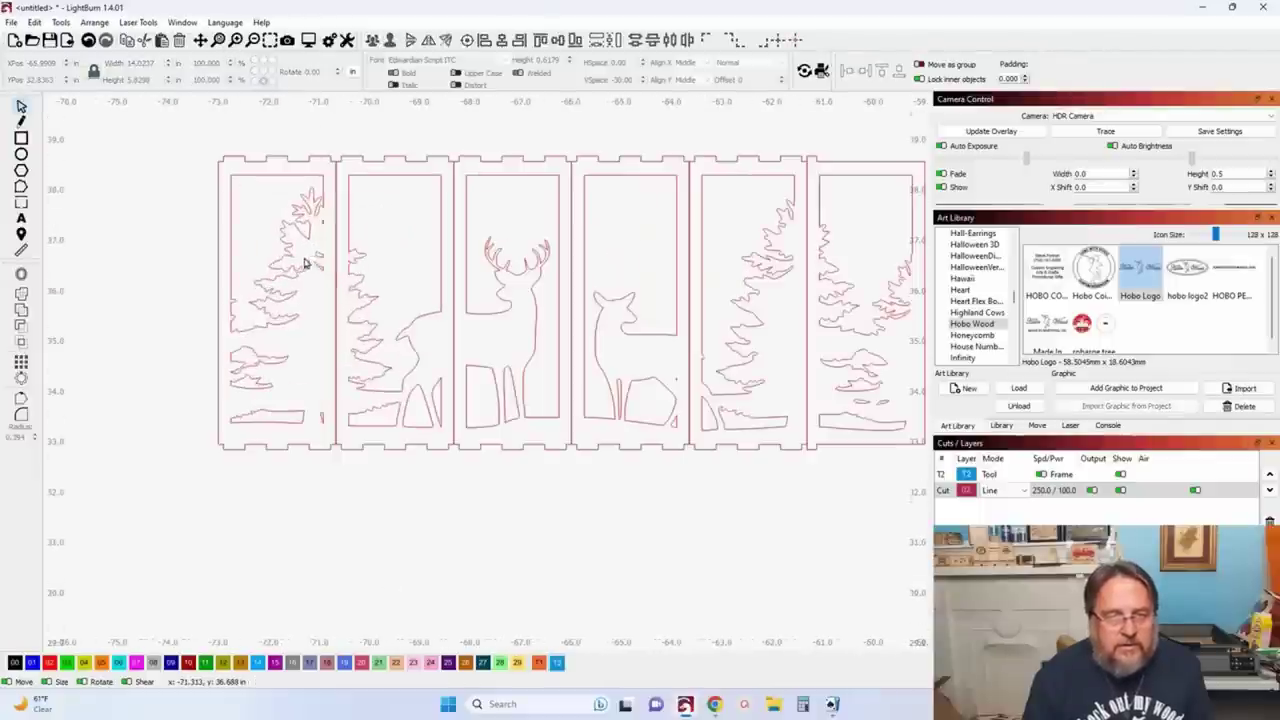
pyautogui.scroll(3, 306, 256)
# Step: Select all shapes smaller than a stray fragment near the first tree and delete them
pyautogui.click(321, 221)
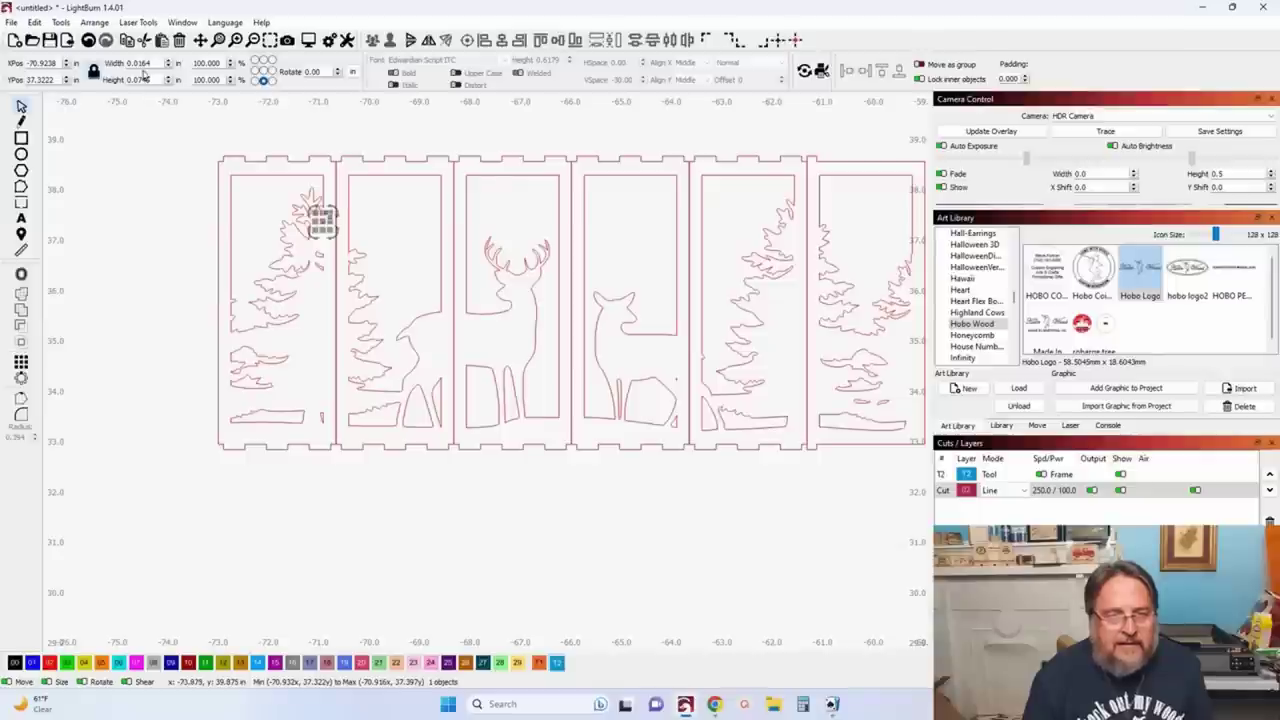
pyautogui.click(61, 22)
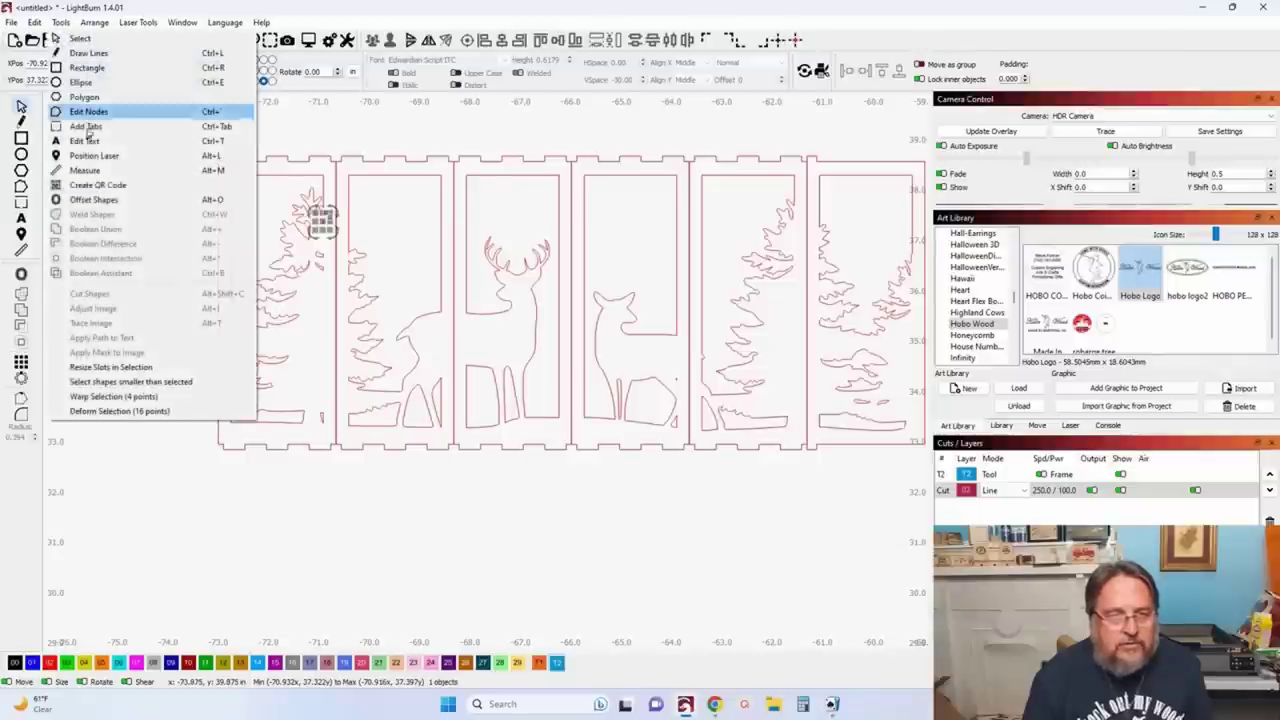
pyautogui.click(169, 388)
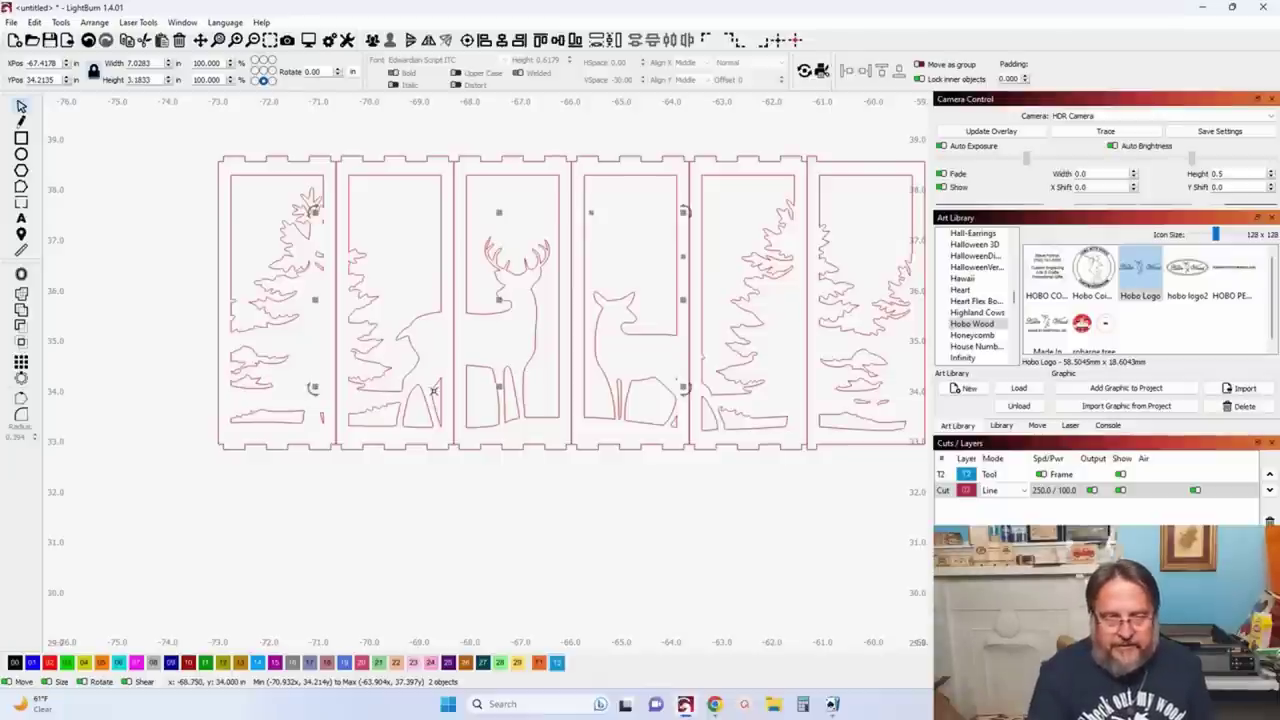
pyautogui.press('Delete')
pyautogui.scroll(-2, 232, 300)
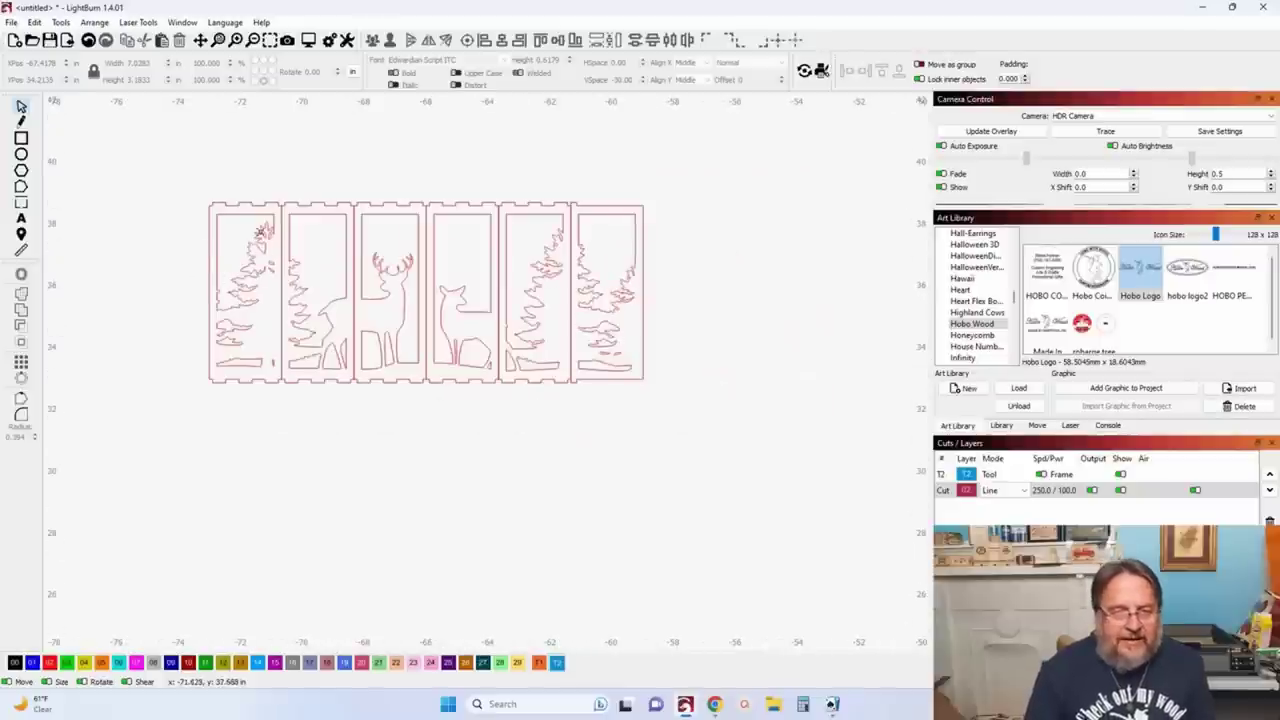
pyautogui.scroll(2, 238, 242)
pyautogui.scroll(1, 238, 242)
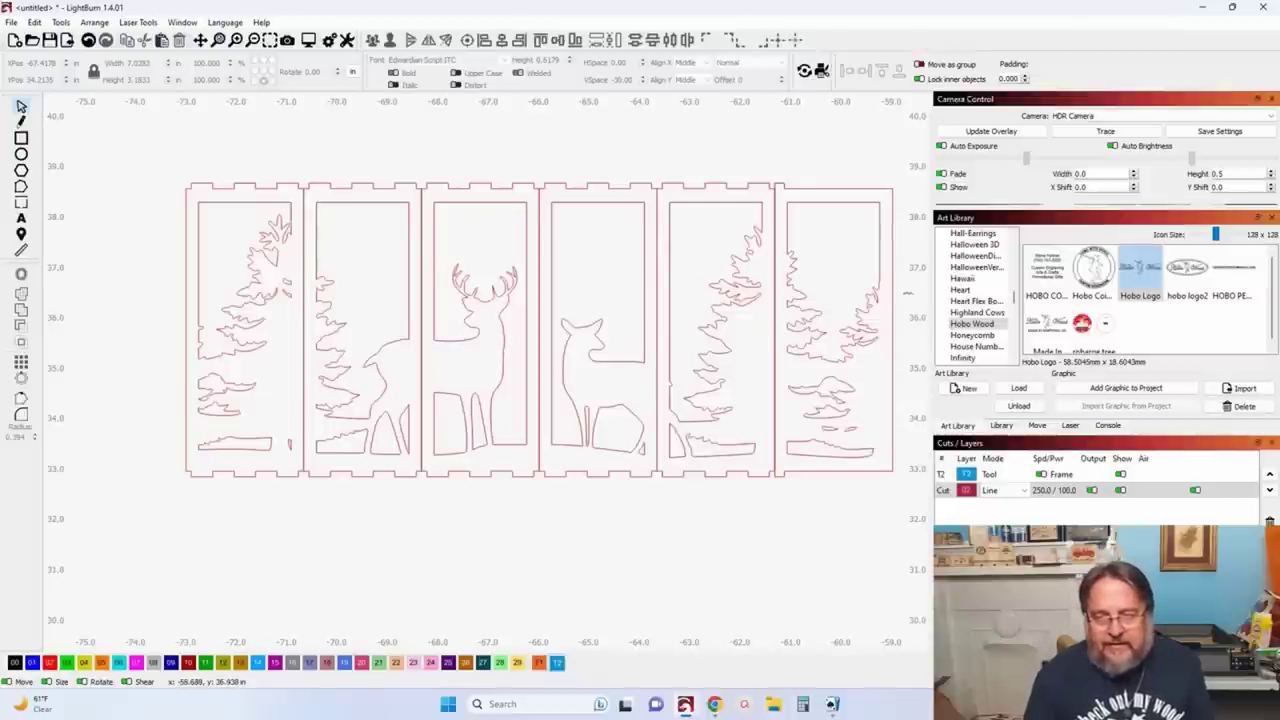
# Step: Open the Art Library's Snowflakes category, preview the thumbnails and select fiocco18
pyautogui.scroll(-10, 978, 310)
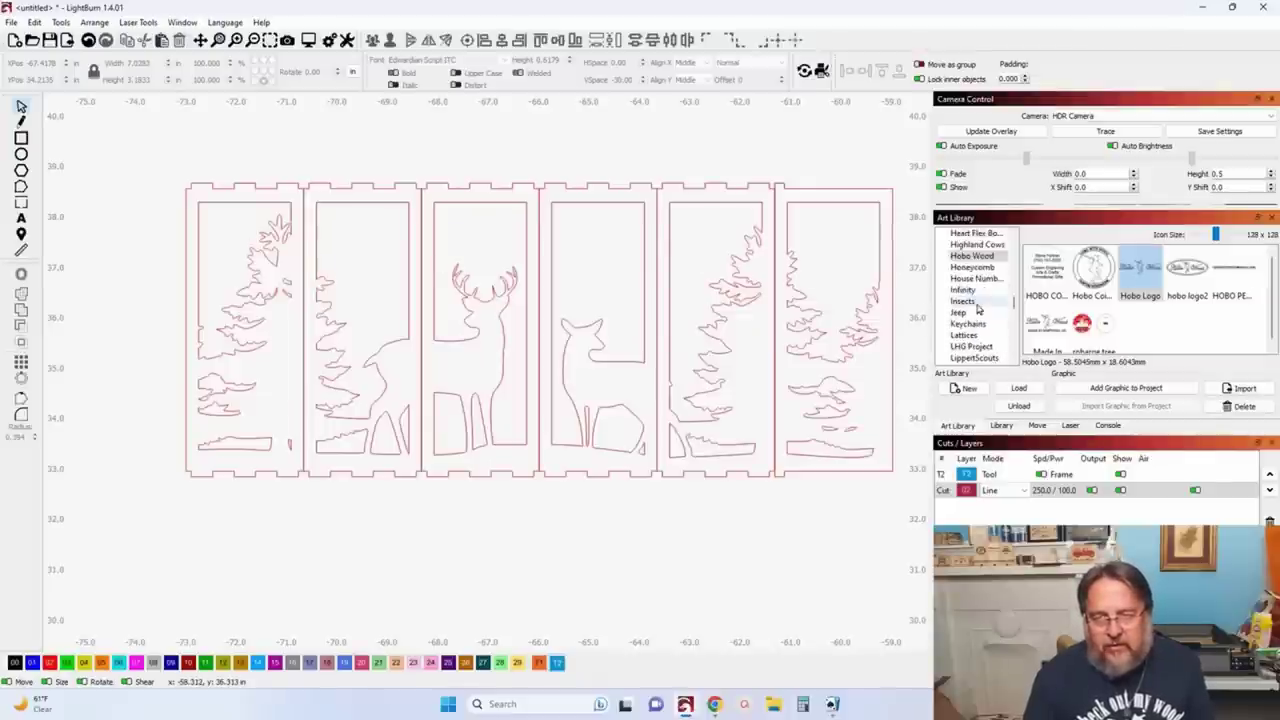
pyautogui.scroll(-5, 978, 310)
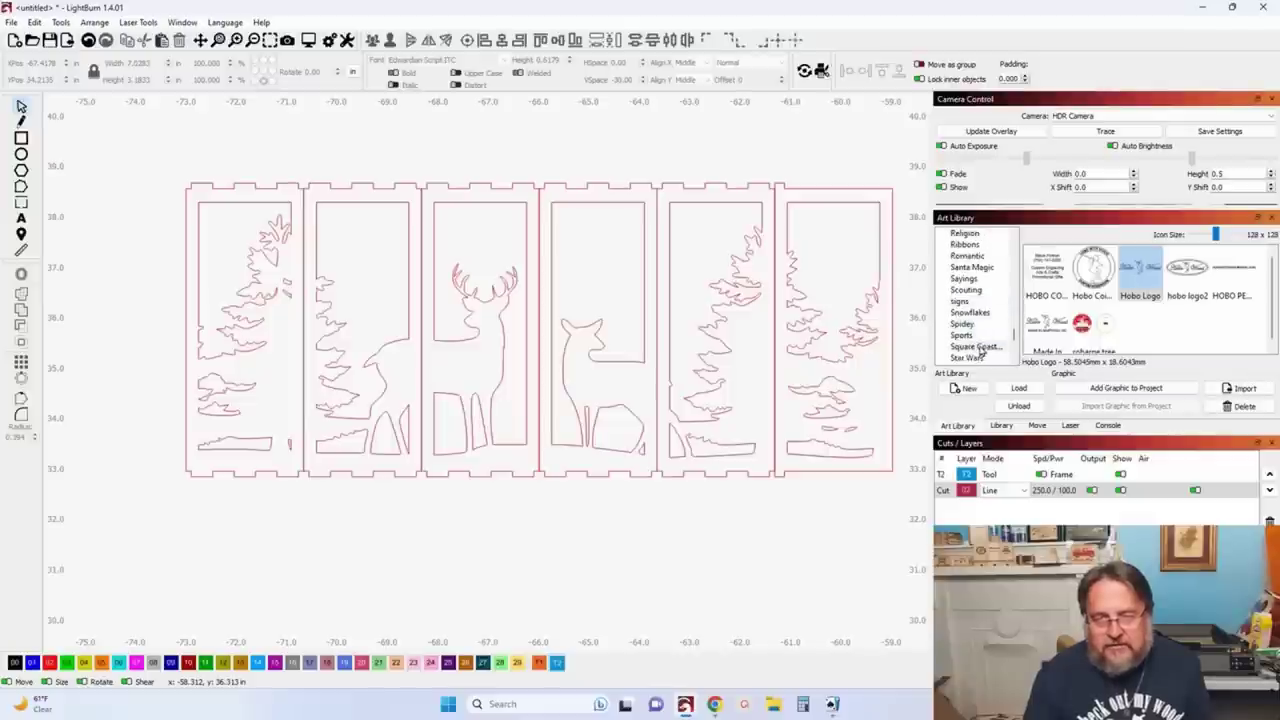
pyautogui.scroll(-1, 978, 340)
pyautogui.click(972, 280)
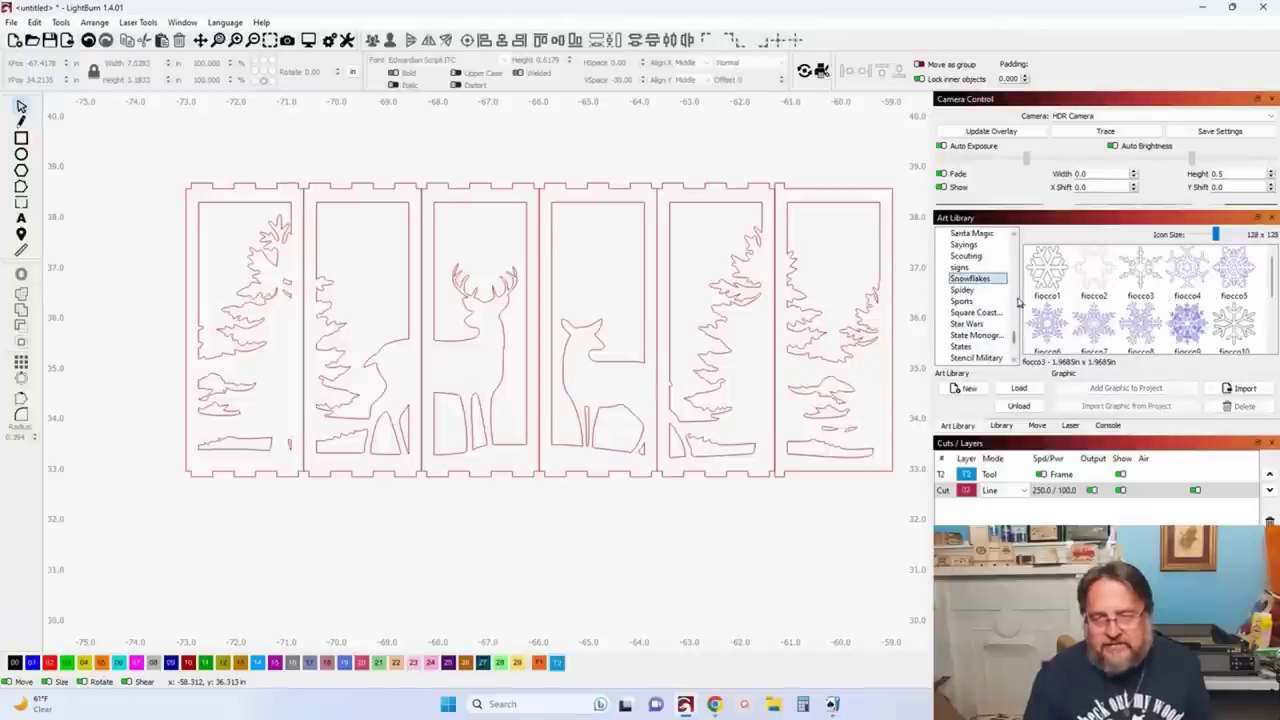
pyautogui.scroll(-2, 1045, 305)
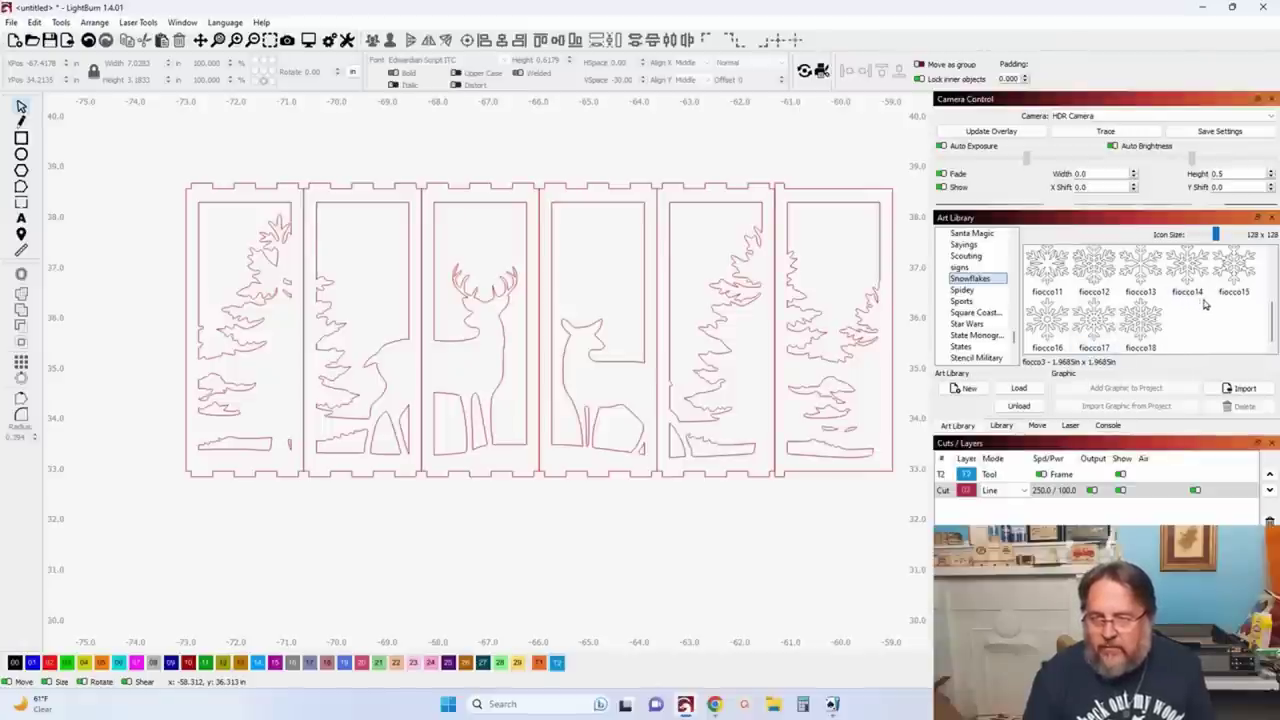
pyautogui.scroll(2, 1205, 312)
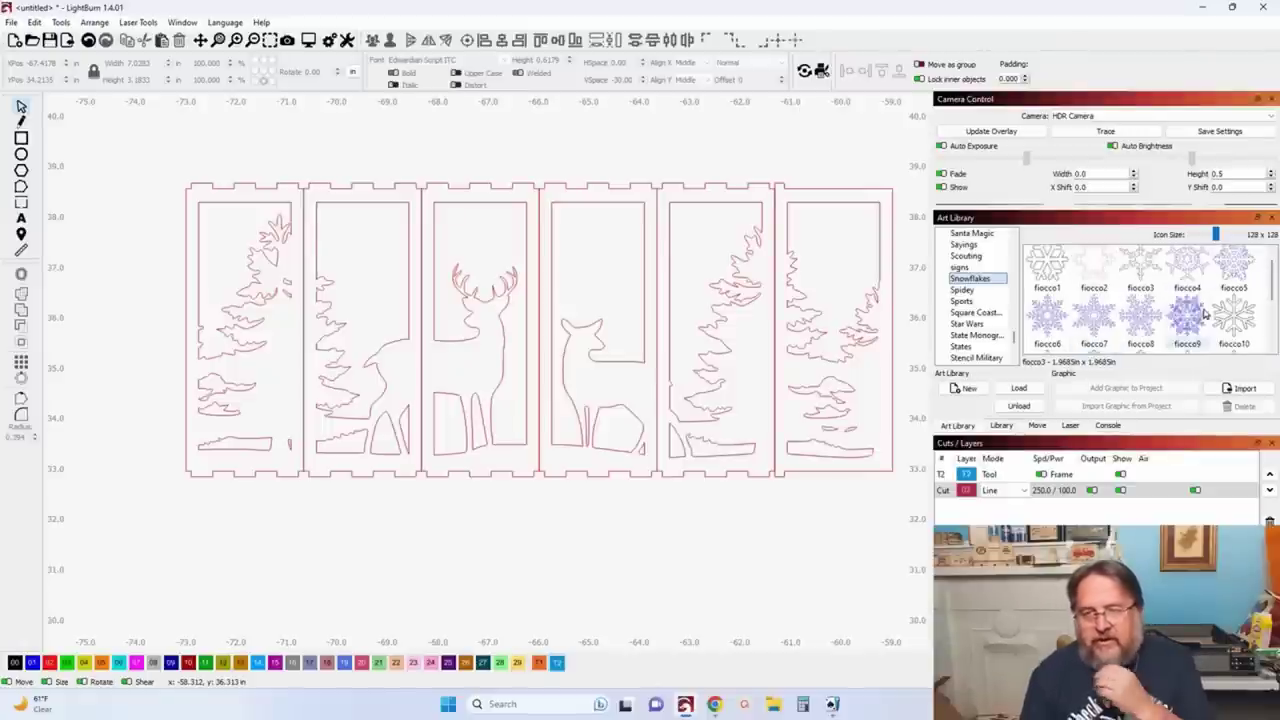
pyautogui.moveTo(1205, 313)
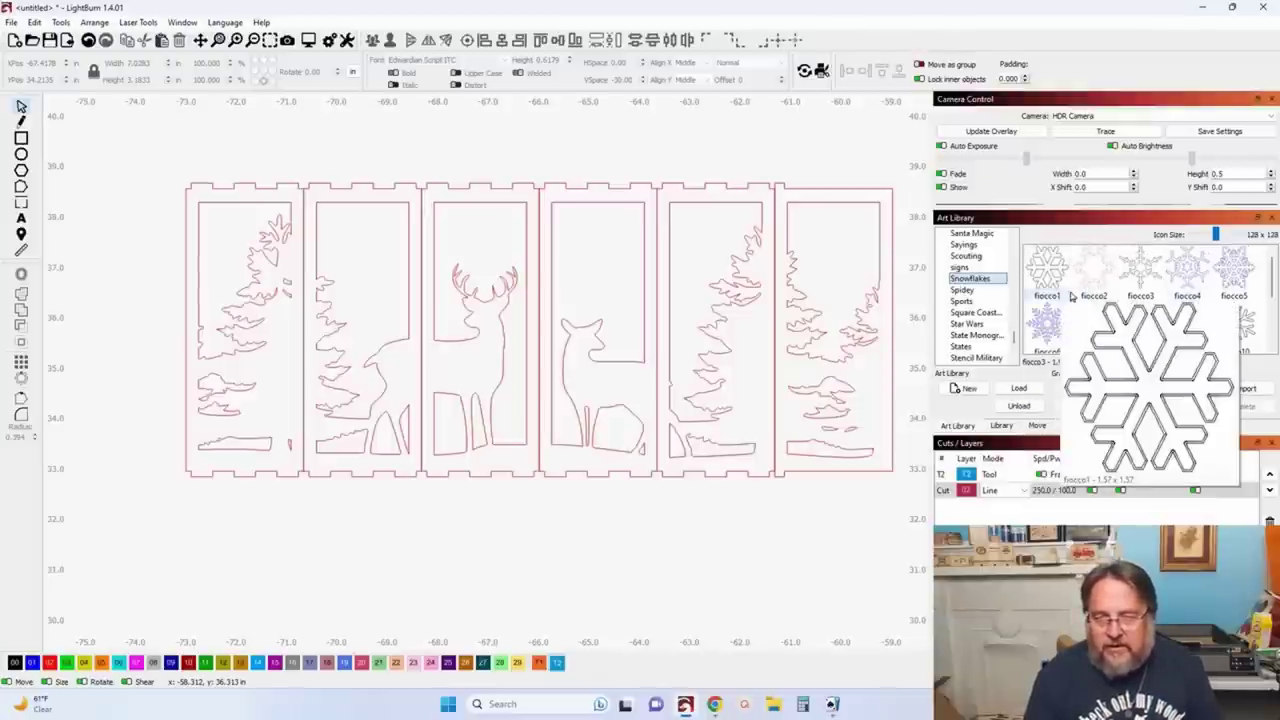
pyautogui.scroll(-2, 1062, 300)
pyautogui.moveTo(1070, 322)
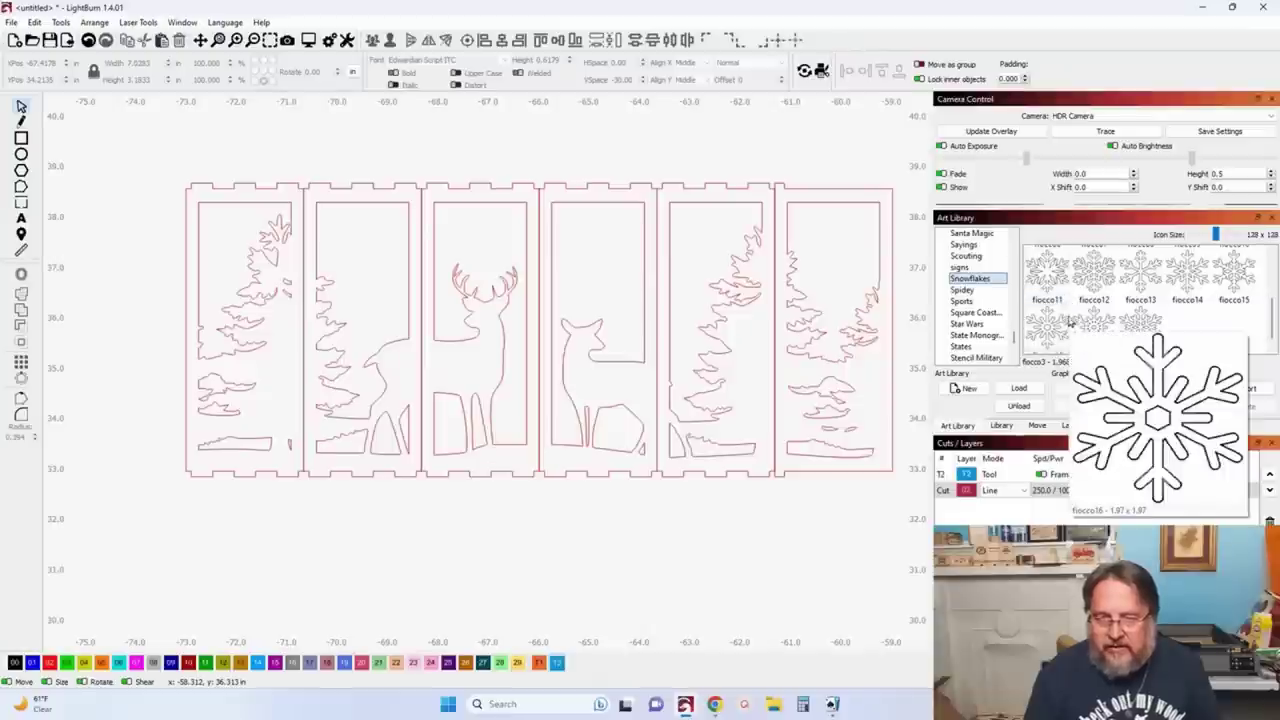
pyautogui.moveTo(1160, 313)
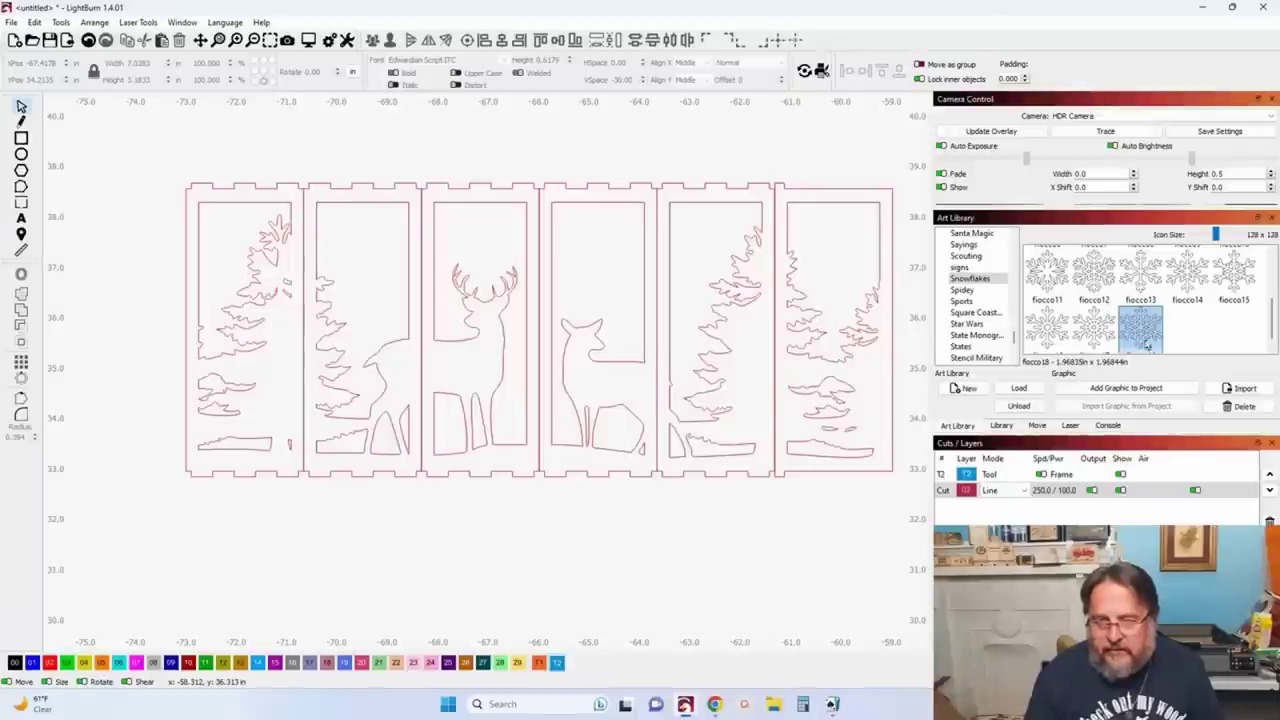
pyautogui.click(1145, 328)
# Step: Add the fiocco18 snowflake to the project and drag it above the lantern strip
pyautogui.click(1130, 388)
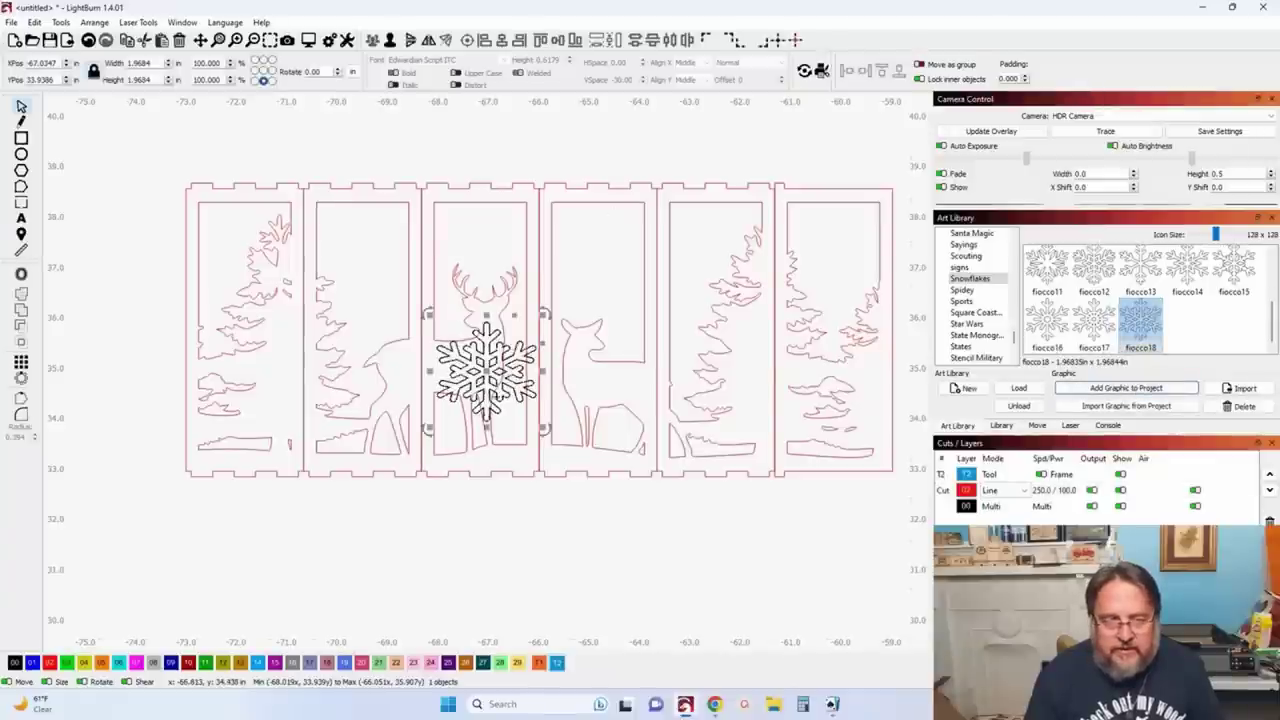
pyautogui.scroll(-1, 526, 549)
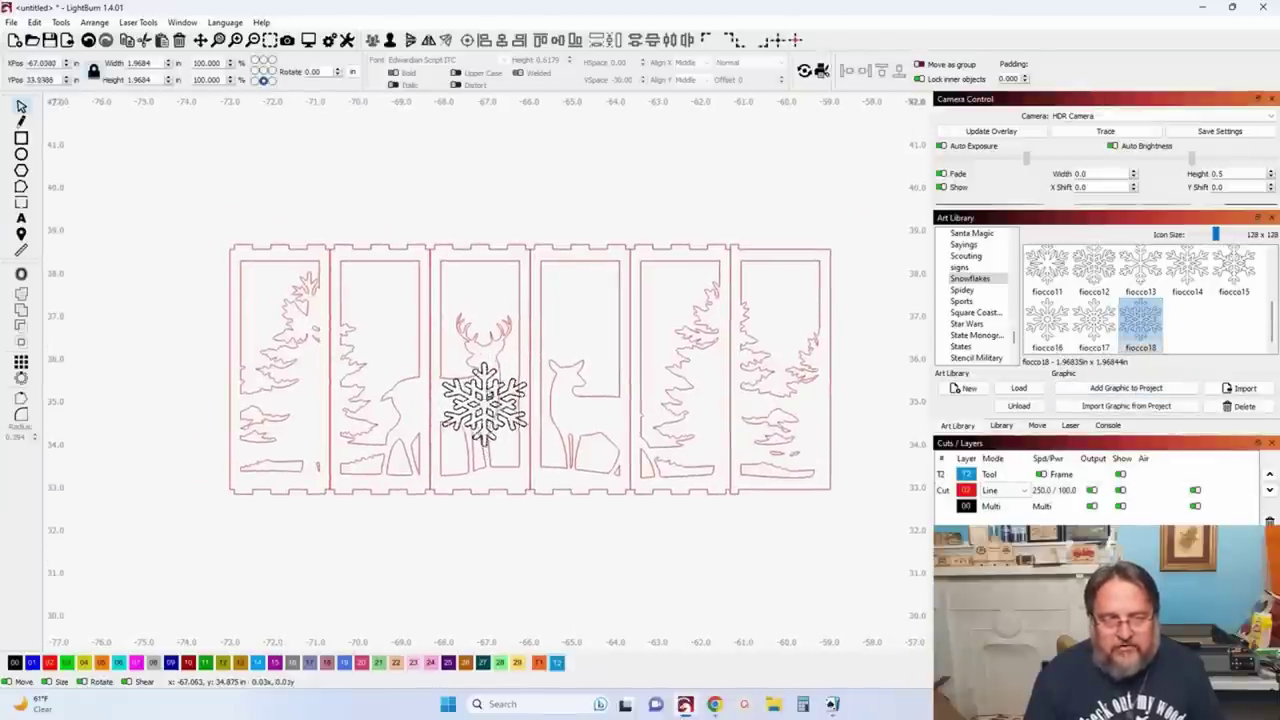
pyautogui.moveTo(491, 412); pyautogui.dragTo(528, 277)
pyautogui.scroll(3, 502, 183)
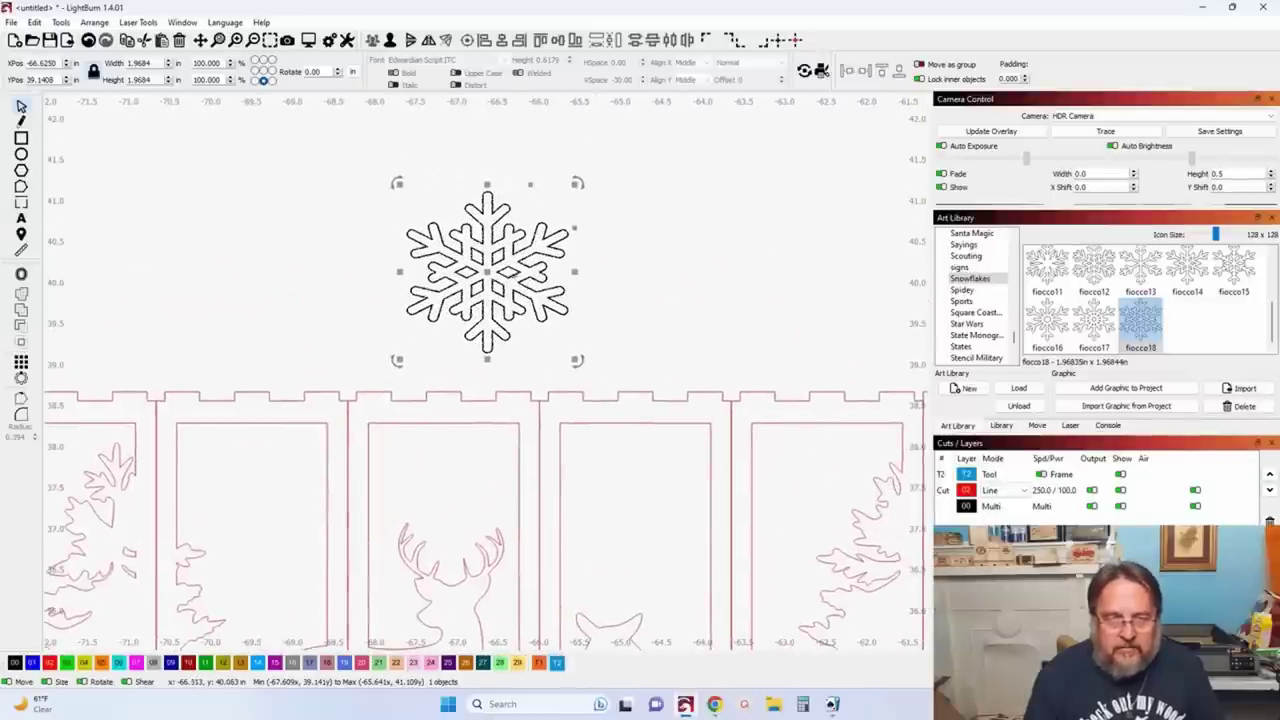
pyautogui.scroll(10, 495, 233)
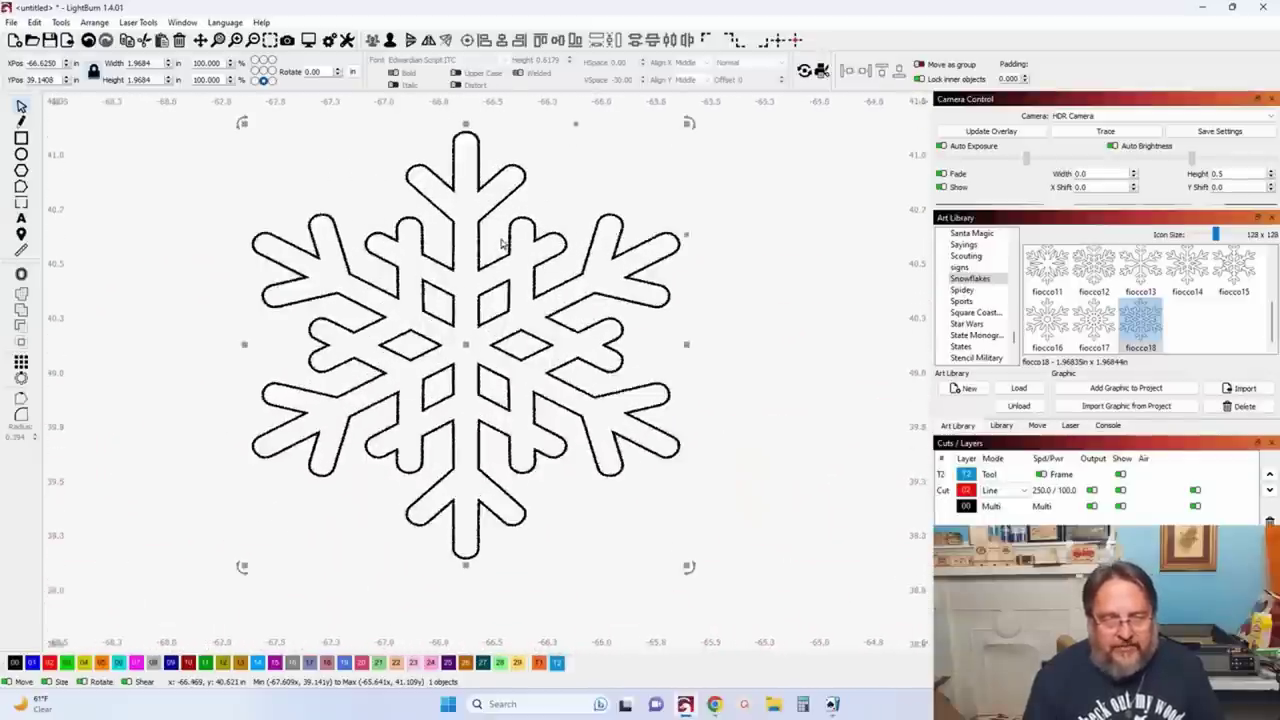
pyautogui.scroll(-5, 476, 251)
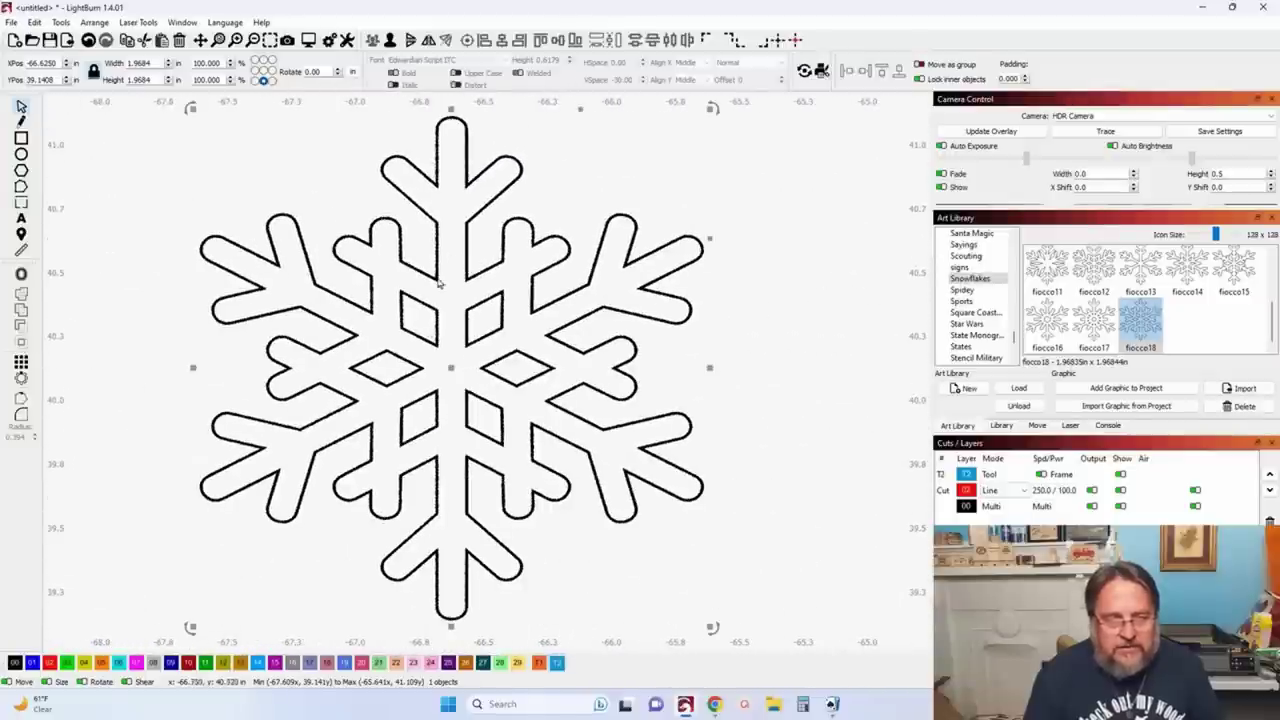
# Step: Set layer 00 to a Line-only cut at 6000 mm/min and 20% power
pyautogui.click(999, 507)
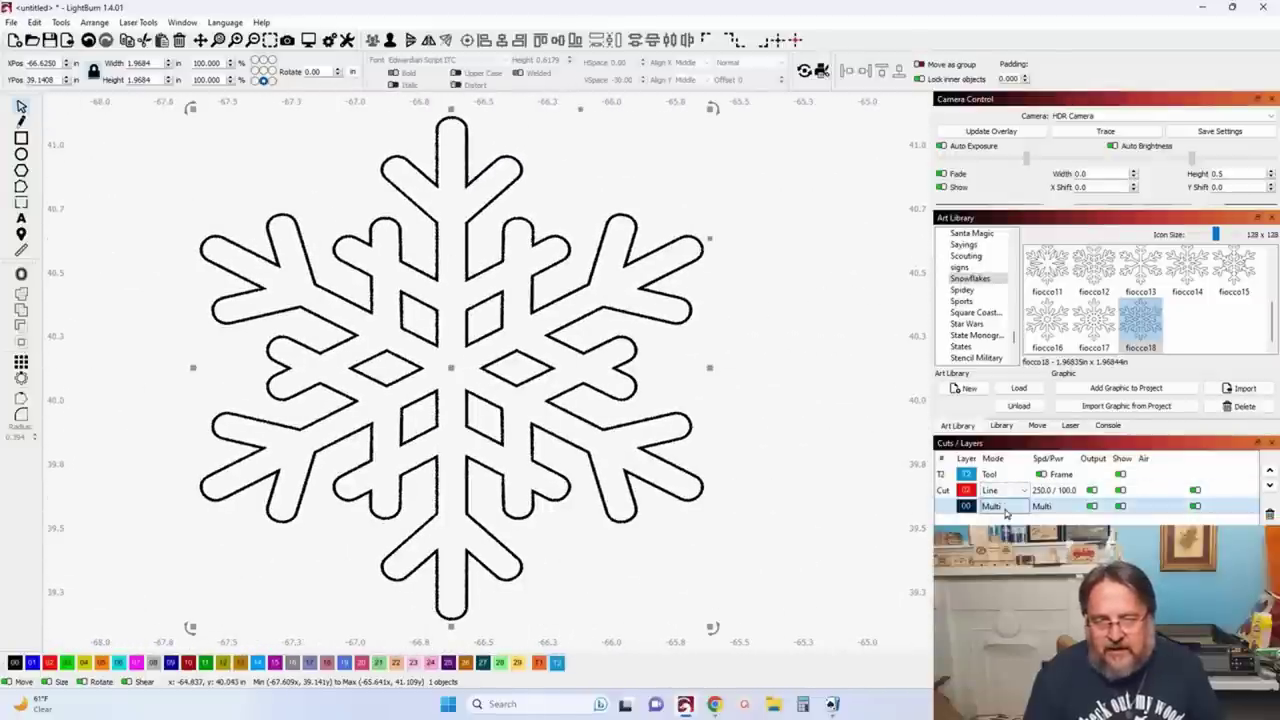
pyautogui.doubleClick(999, 507)
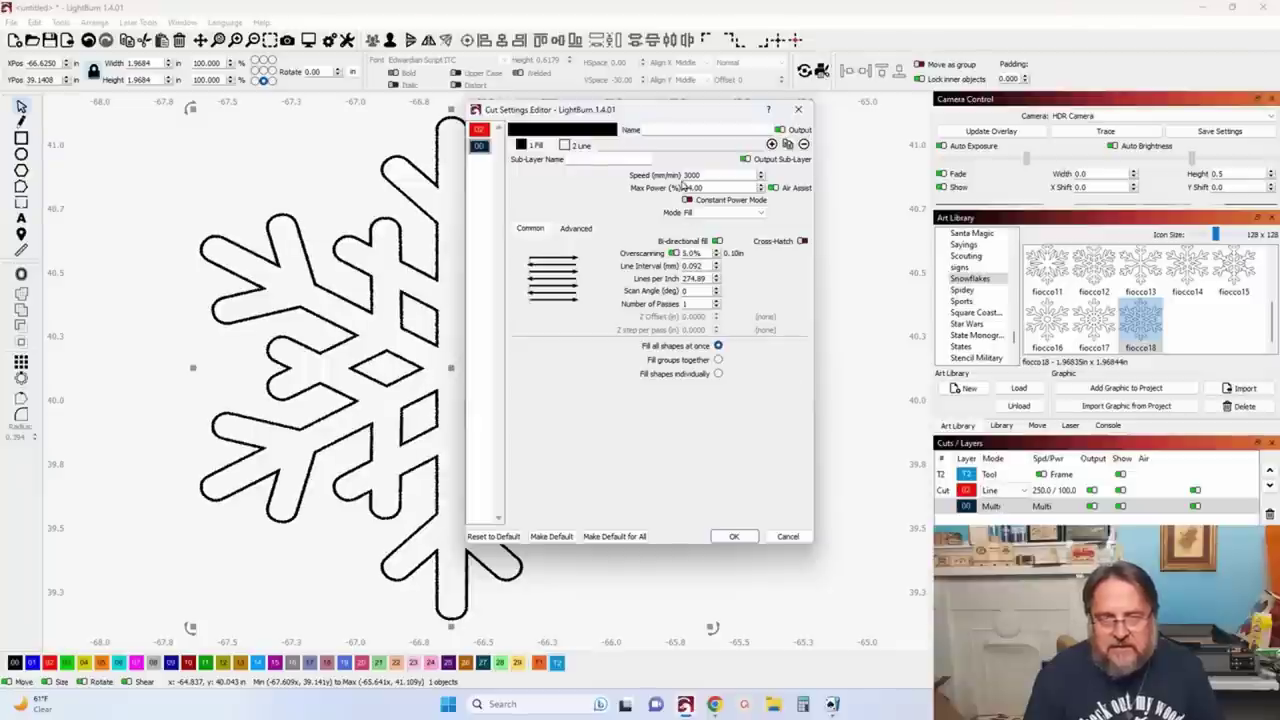
pyautogui.click(804, 145)
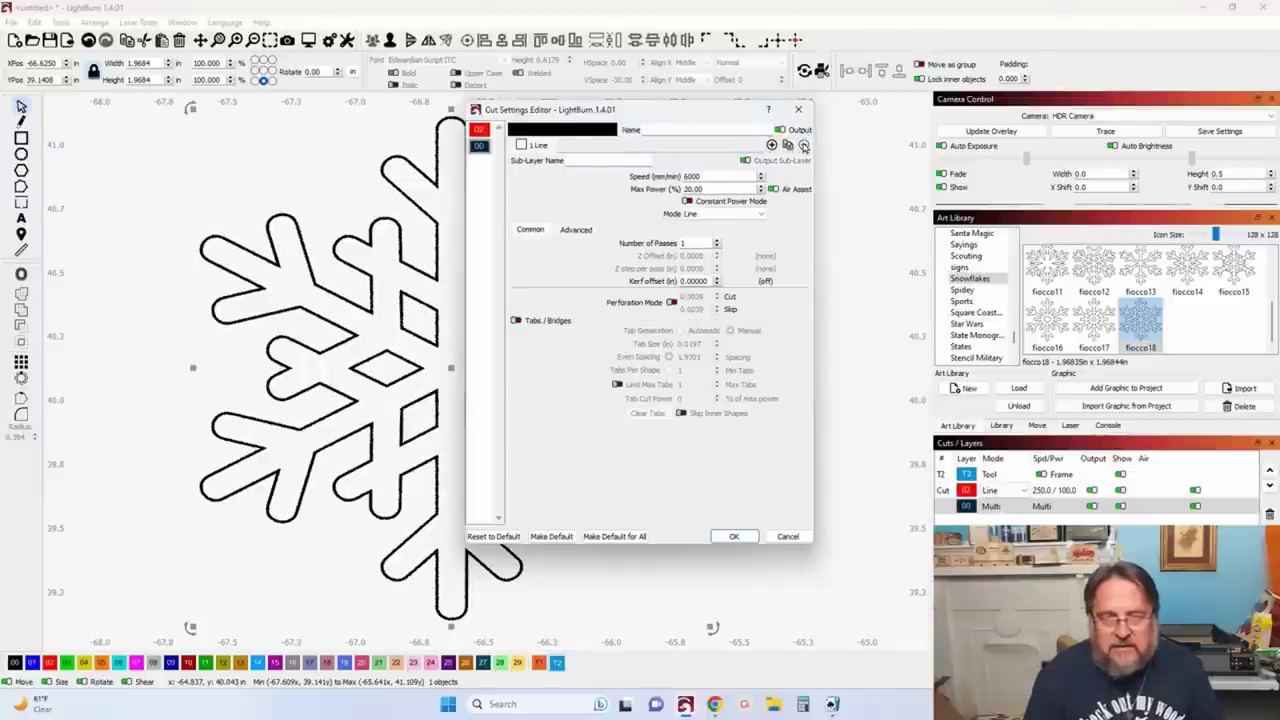
pyautogui.click(737, 540)
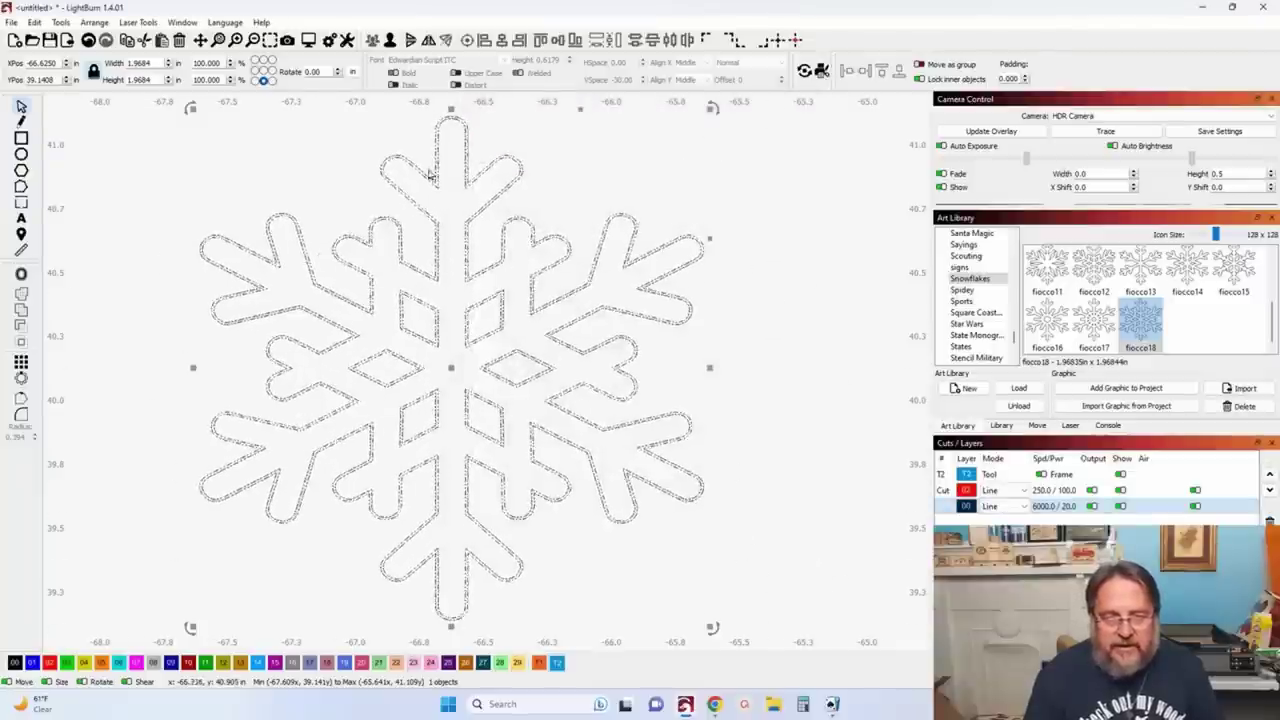
# Step: Undo to remove the snowflake's duplicate outer outline
pyautogui.scroll(6, 444, 192)
pyautogui.scroll(-5, 446, 189)
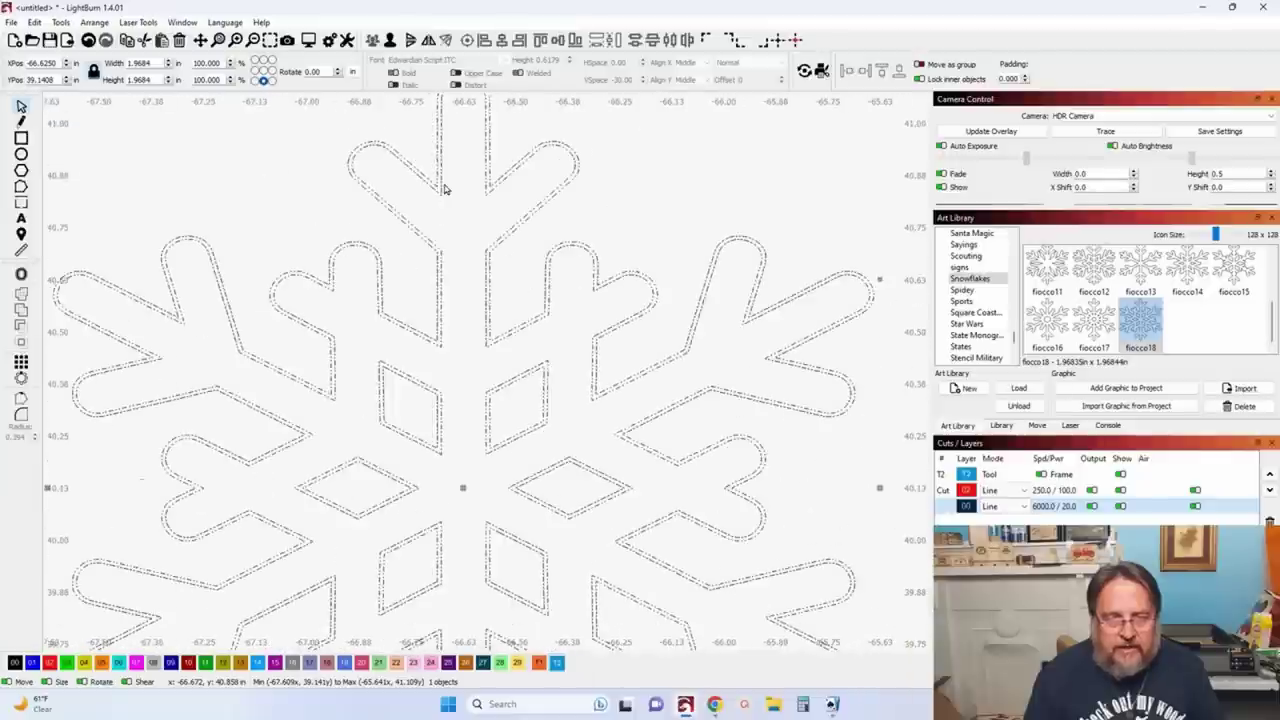
pyautogui.scroll(-2, 447, 234)
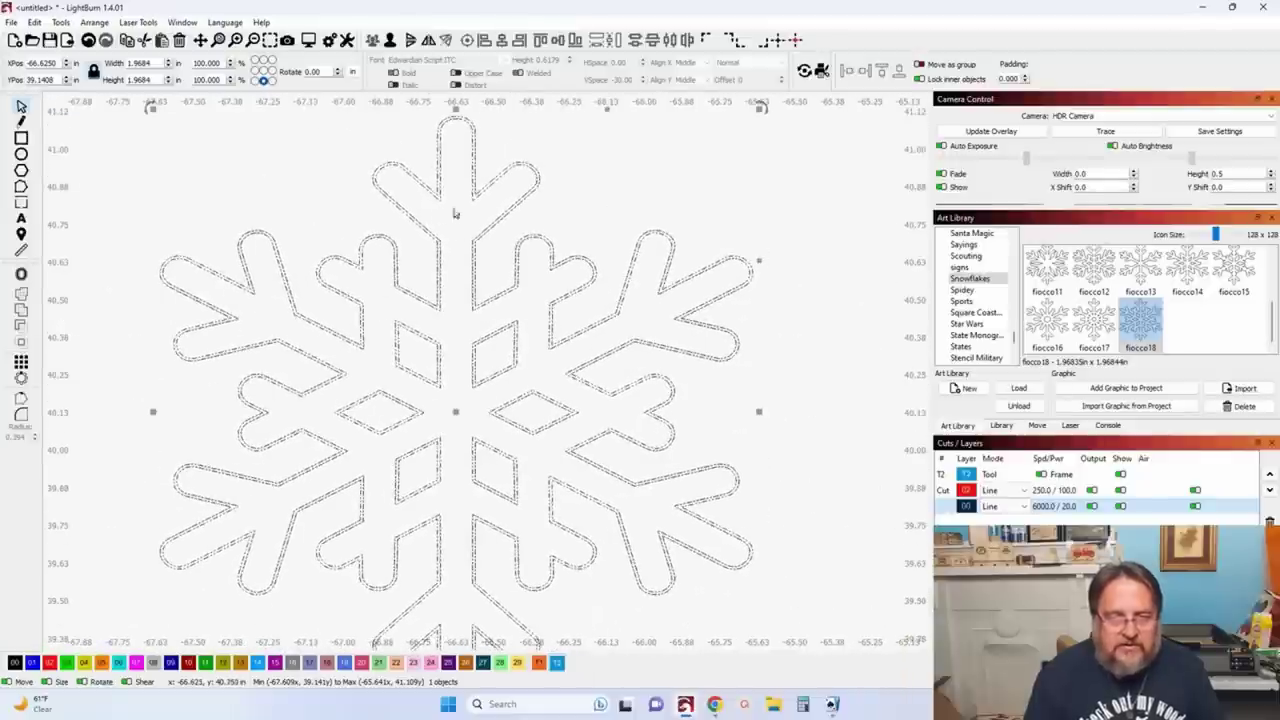
pyautogui.click(306, 109)
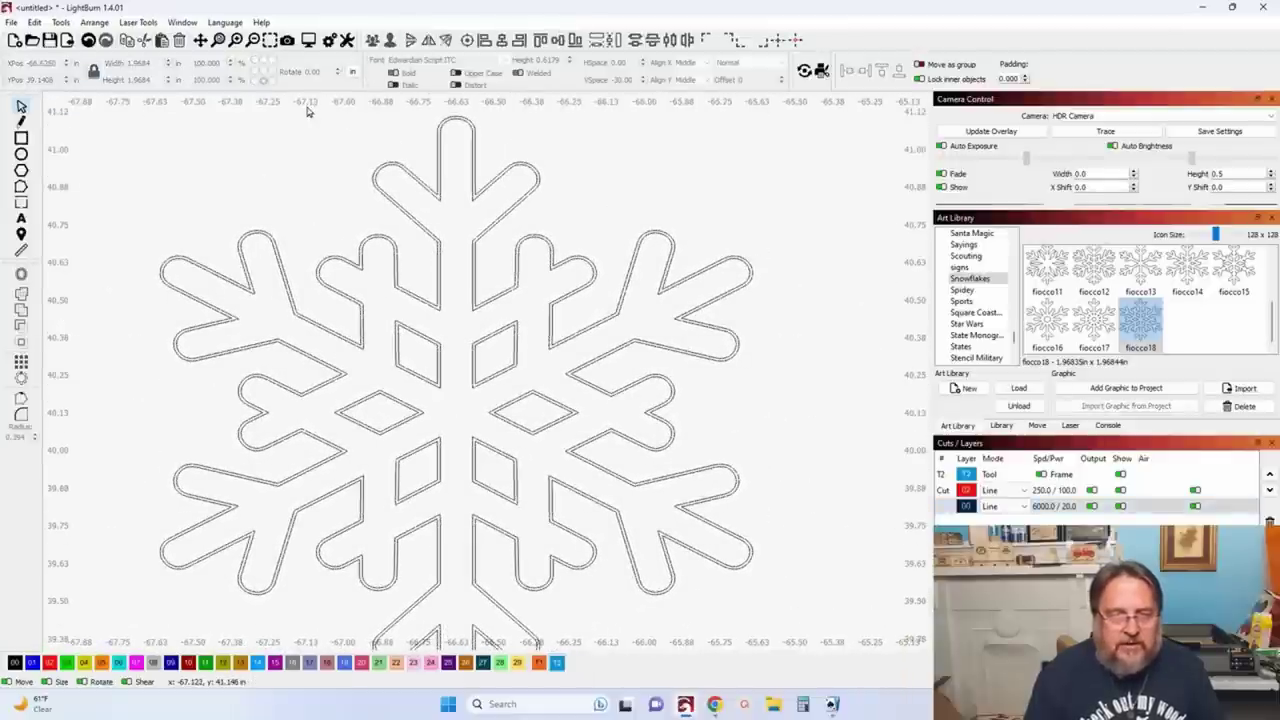
pyautogui.scroll(2, 438, 183)
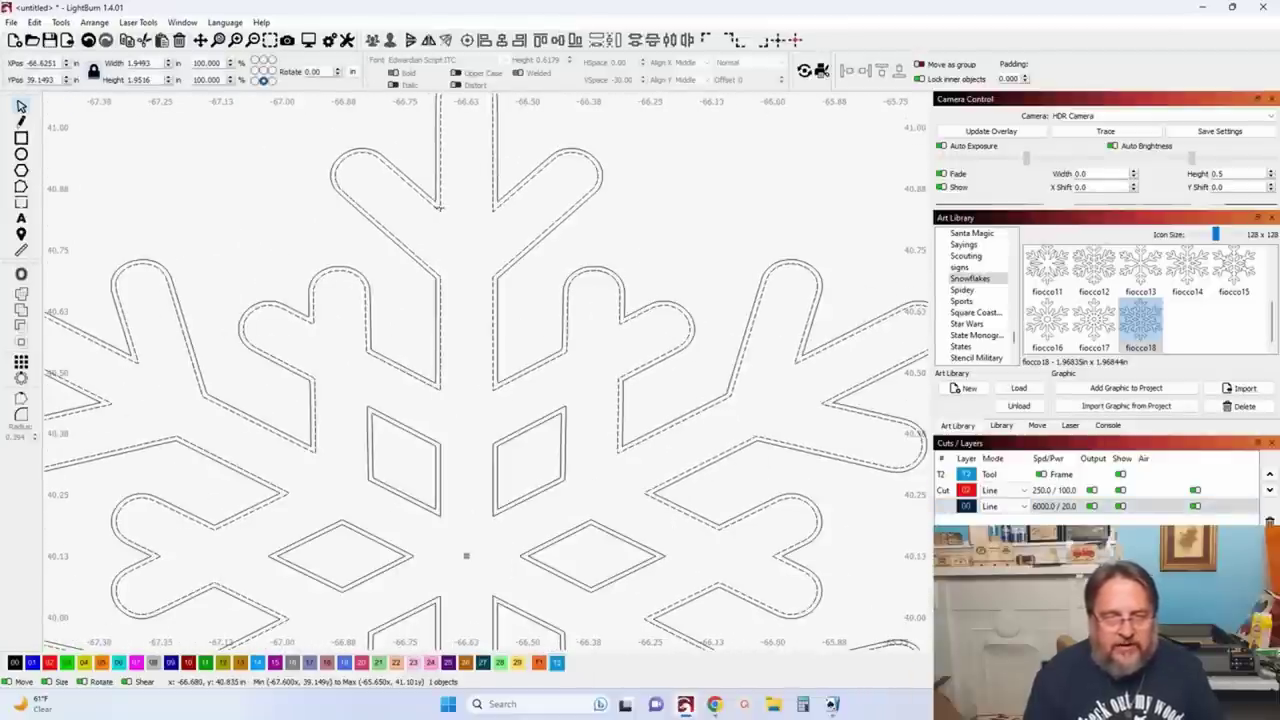
pyautogui.hotkey('ctrl', 'z')
pyautogui.scroll(-3, 438, 209)
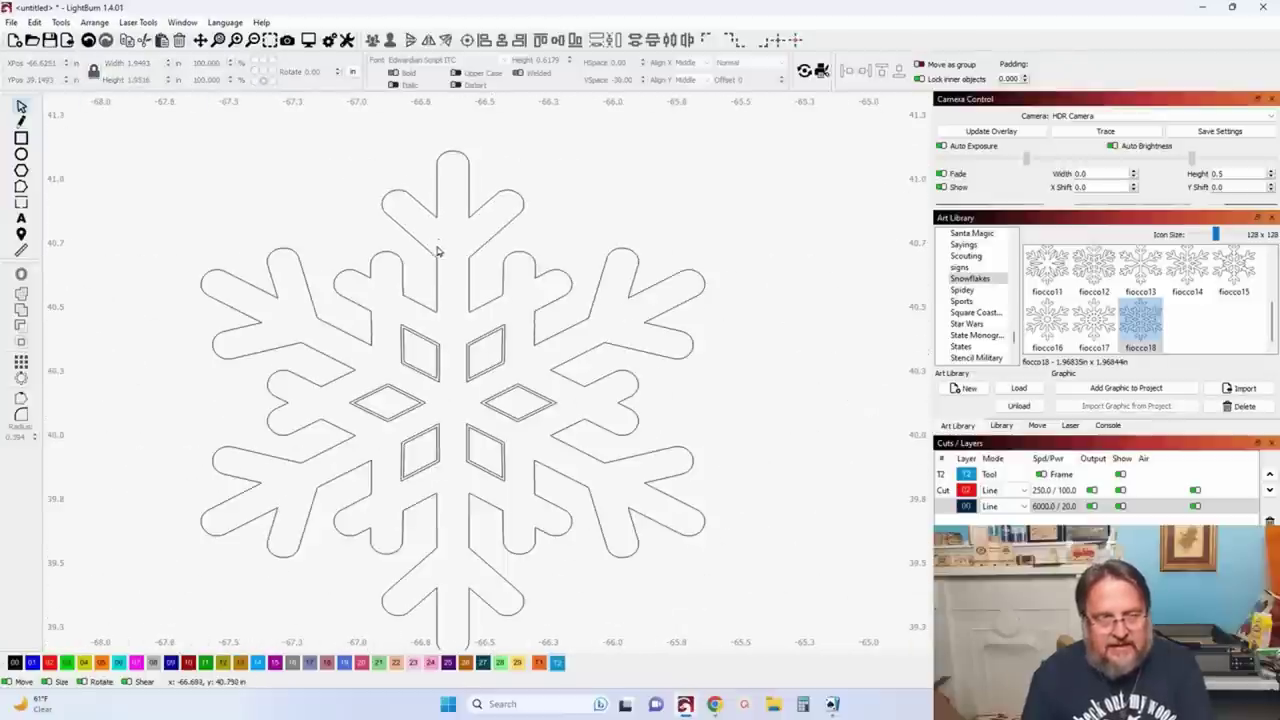
pyautogui.scroll(3, 445, 300)
# Step: Delete the doubled inner outlines from the snowflake's diamond cutouts
pyautogui.click(420, 298)
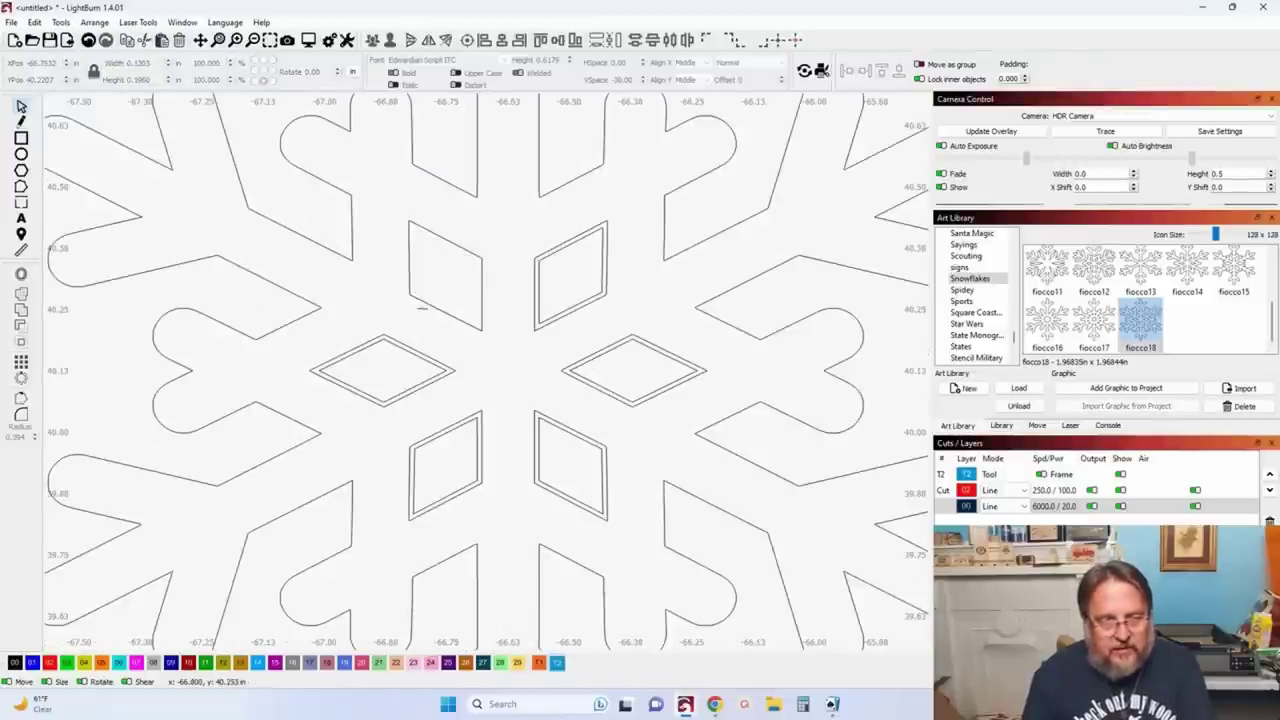
pyautogui.click(396, 357)
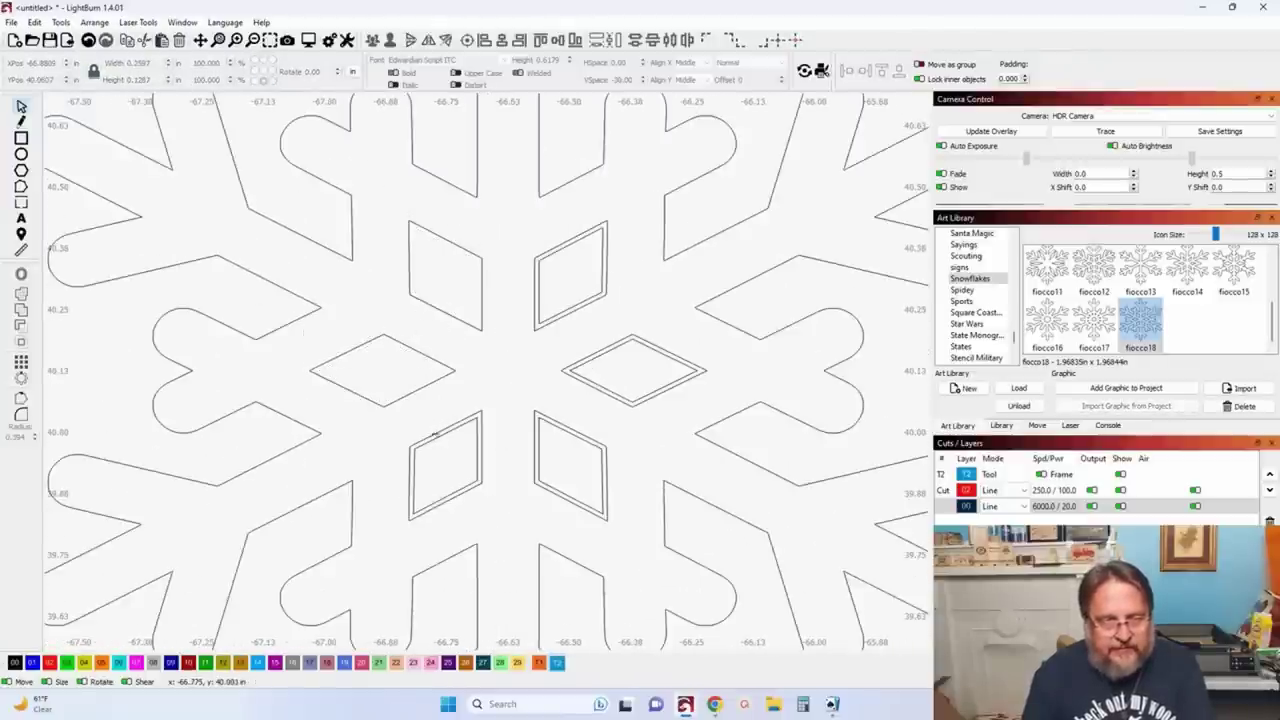
pyautogui.click(436, 433)
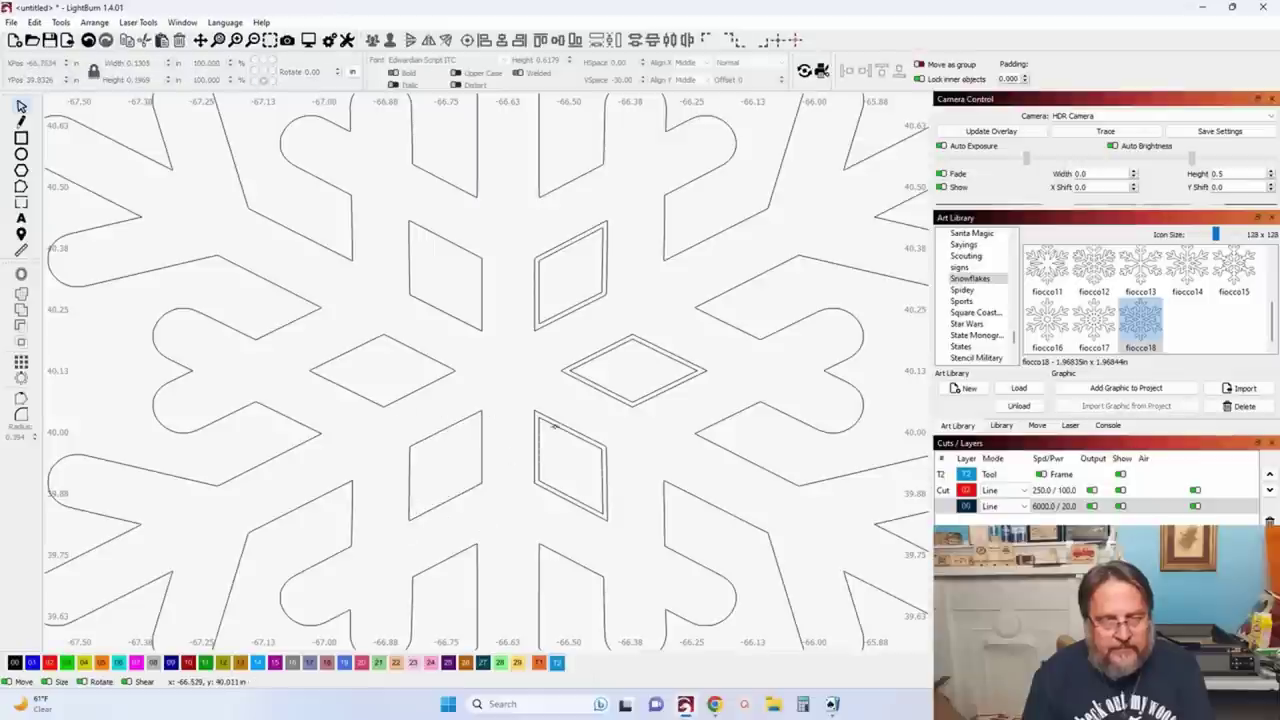
pyautogui.click(554, 426)
pyautogui.press('Delete')
pyautogui.click(601, 393)
pyautogui.press('Delete')
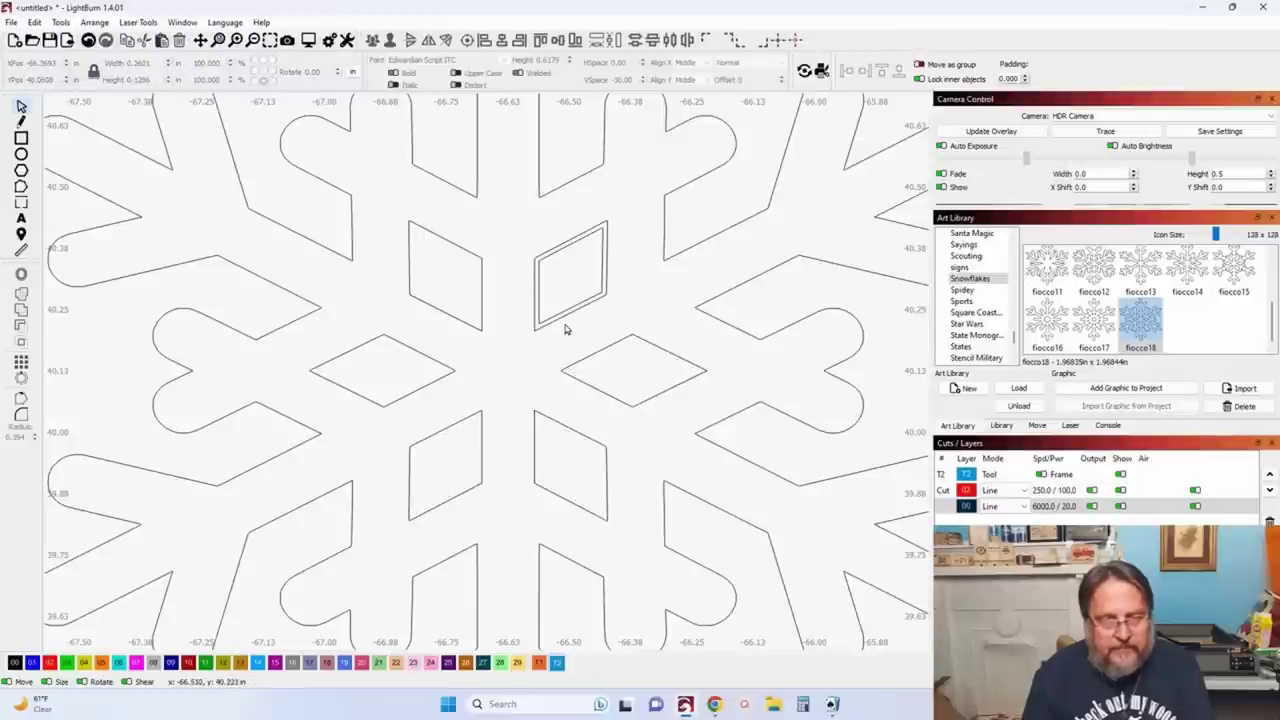
pyautogui.click(565, 310)
pyautogui.press('Delete')
pyautogui.scroll(-5, 565, 313)
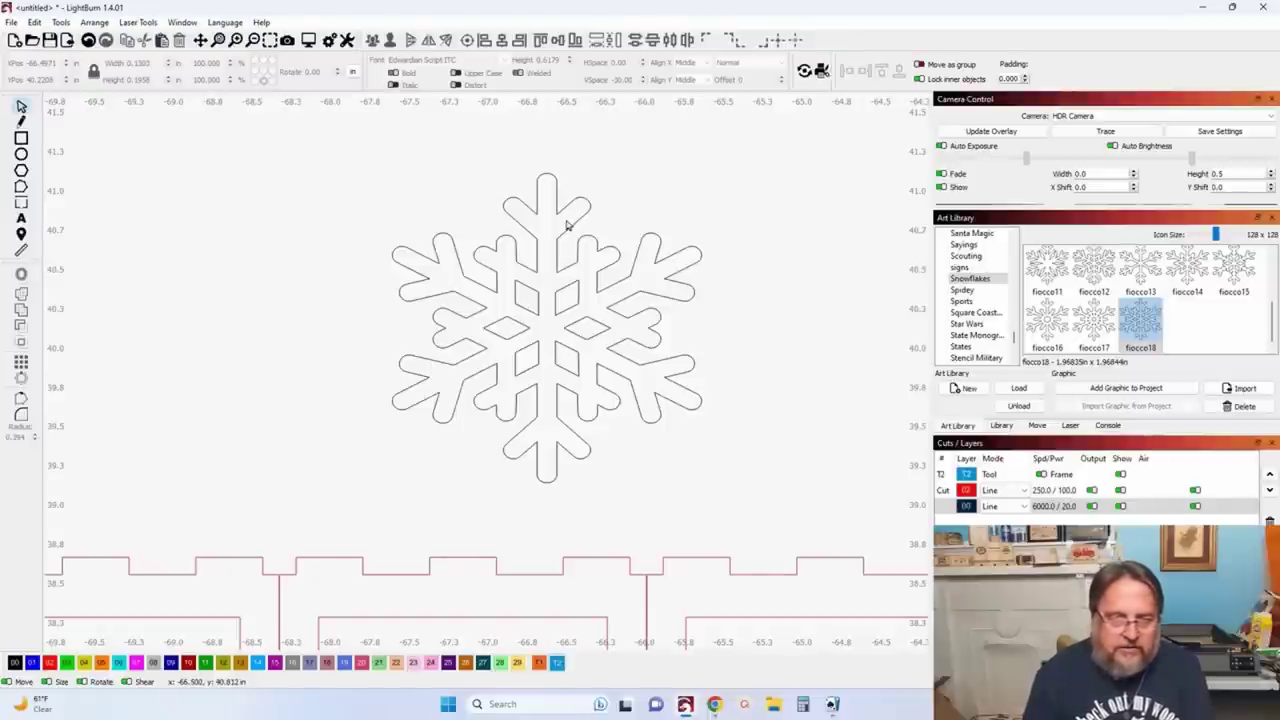
# Step: Move the snowflake into the third panel's window above the doe and shrink it to about 1.24 in
pyautogui.scroll(-2, 488, 366)
pyautogui.moveTo(373, 185); pyautogui.dragTo(714, 476)
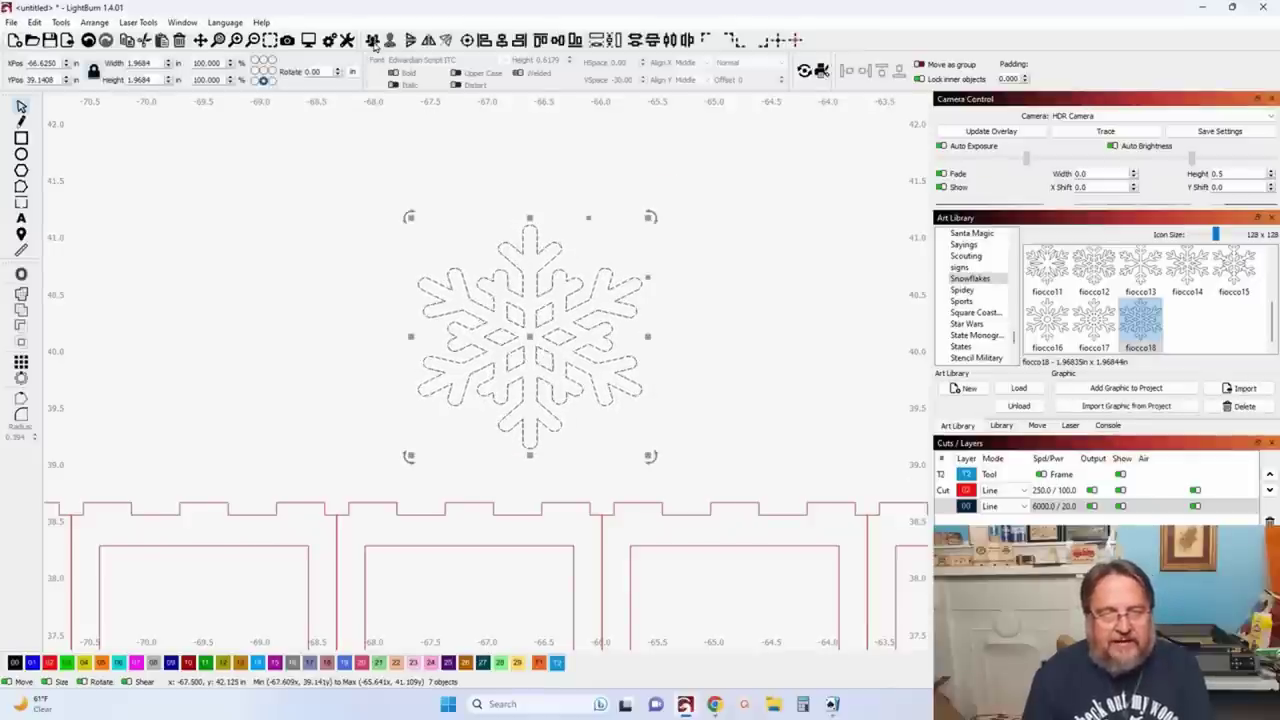
pyautogui.scroll(-1, 427, 187)
pyautogui.moveTo(437, 224); pyautogui.dragTo(624, 494)
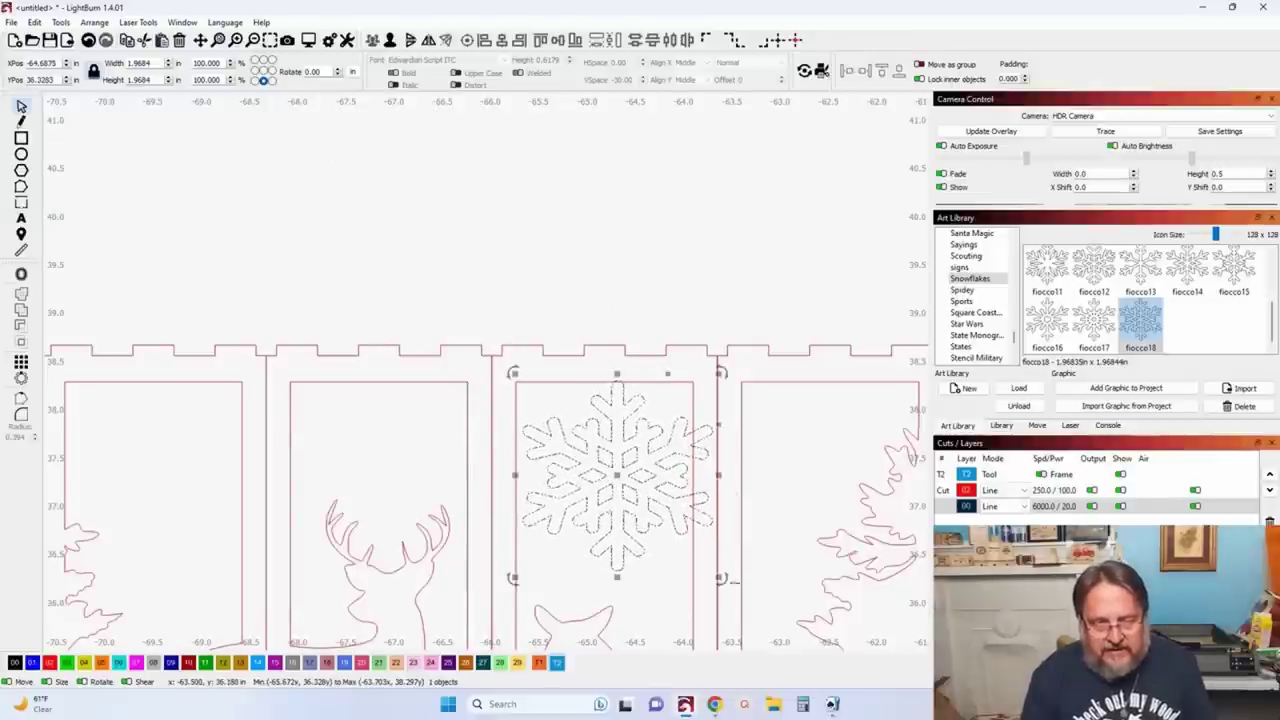
pyautogui.moveTo(720, 577); pyautogui.dragTo(685, 543)
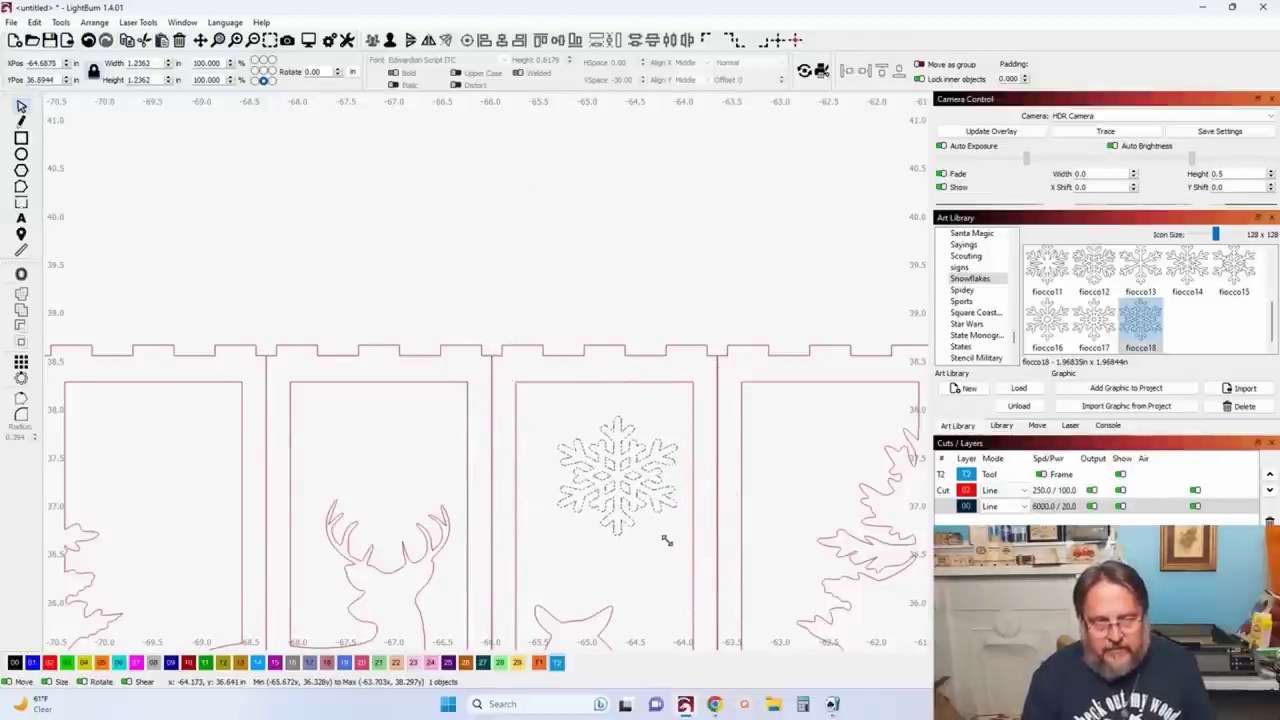
pyautogui.moveTo(620, 478); pyautogui.dragTo(605, 490)
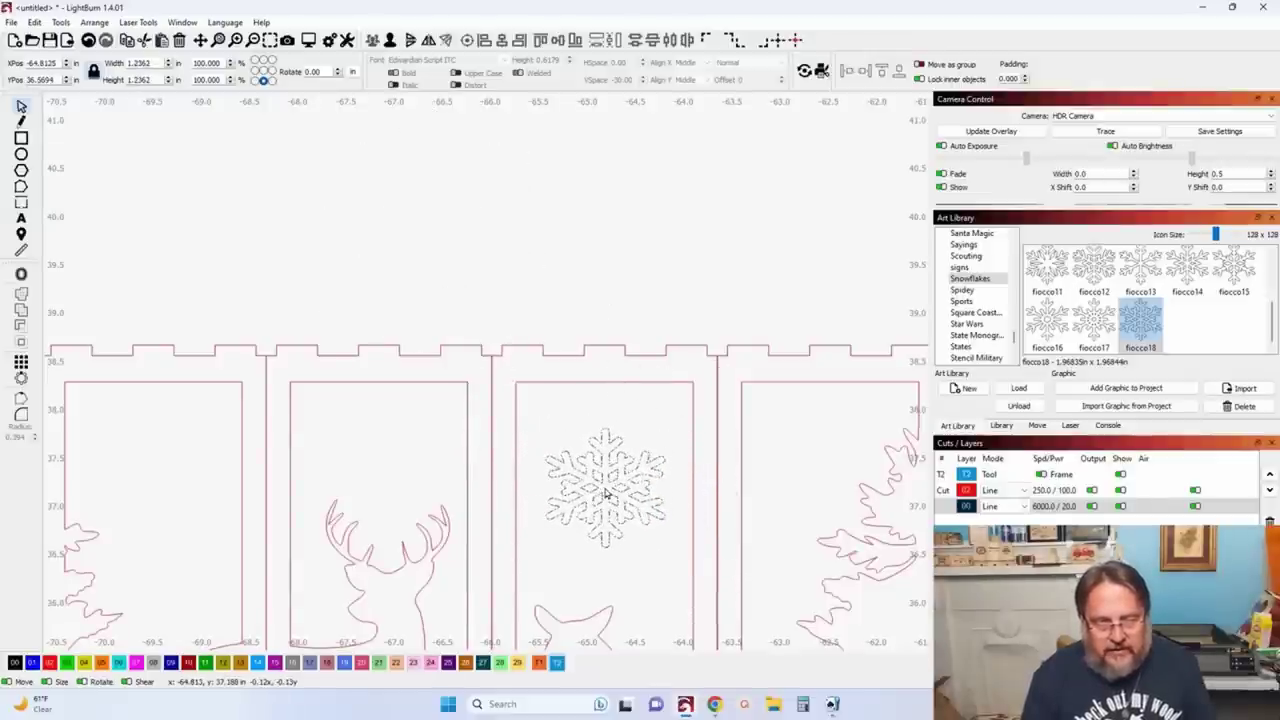
pyautogui.scroll(5, 605, 490)
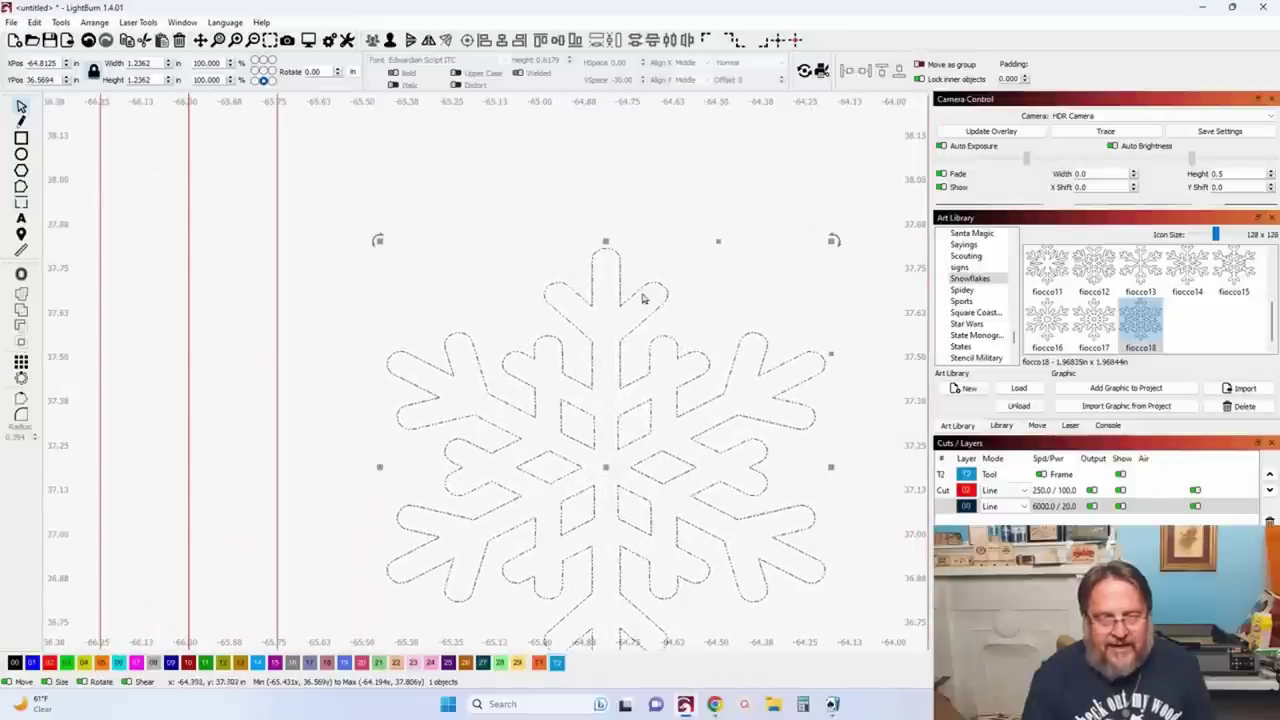
pyautogui.scroll(4, 590, 440)
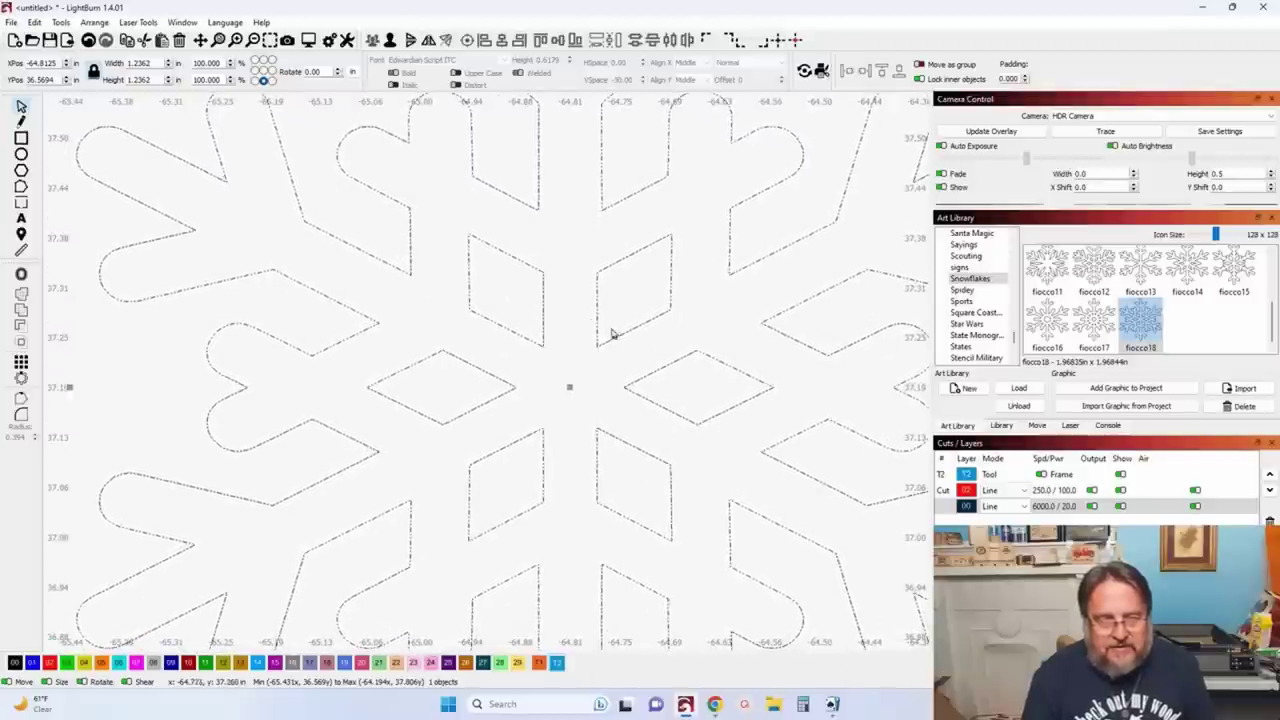
pyautogui.scroll(-1, 514, 289)
pyautogui.scroll(-1, 505, 301)
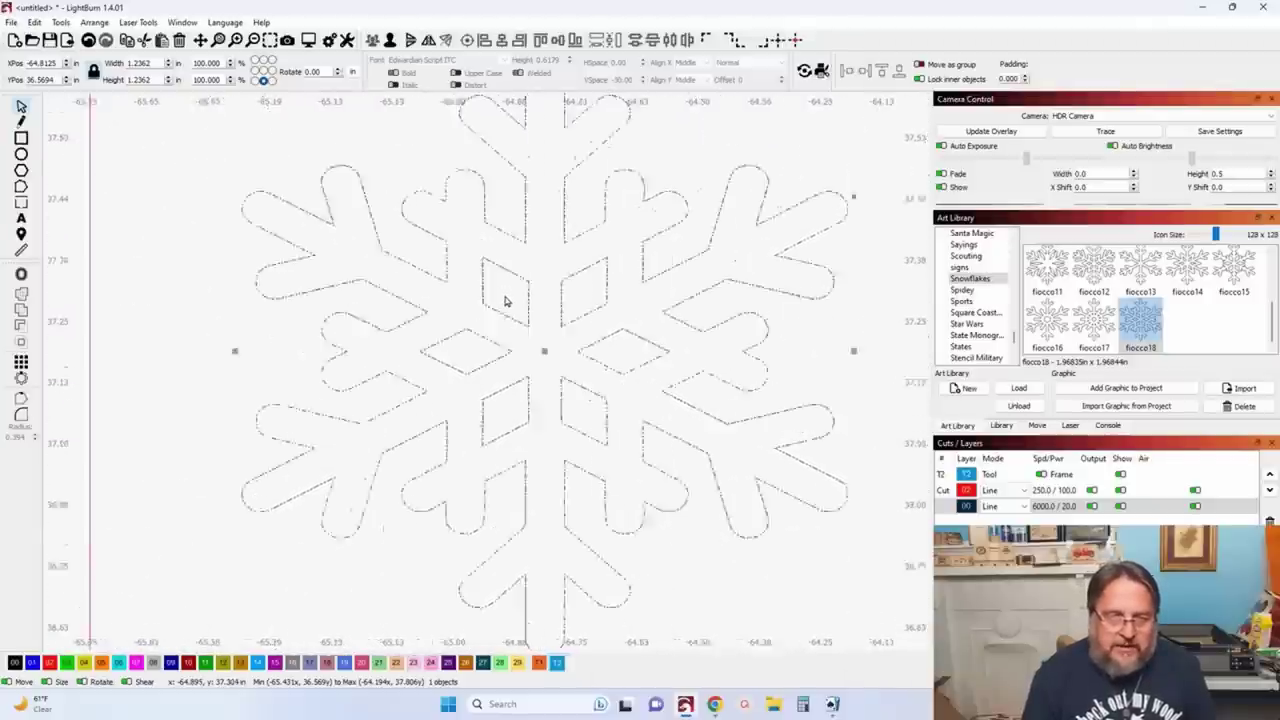
pyautogui.scroll(-1, 505, 301)
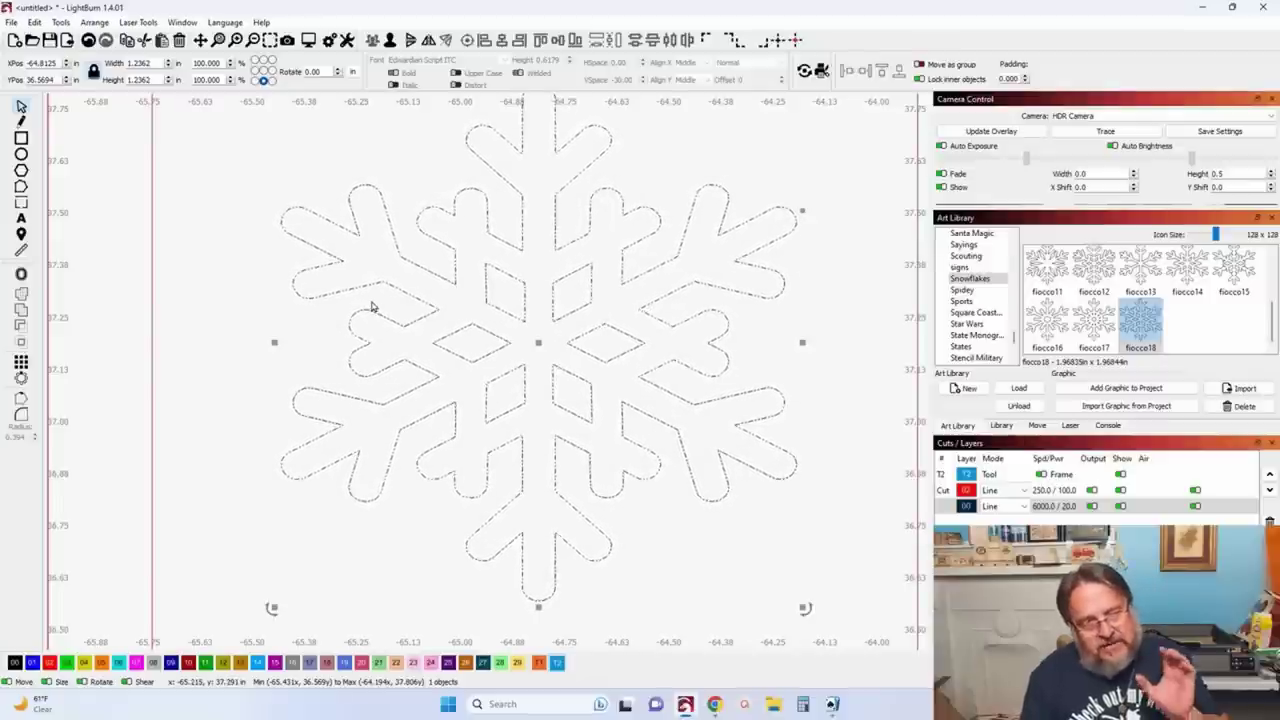
pyautogui.scroll(-2, 502, 272)
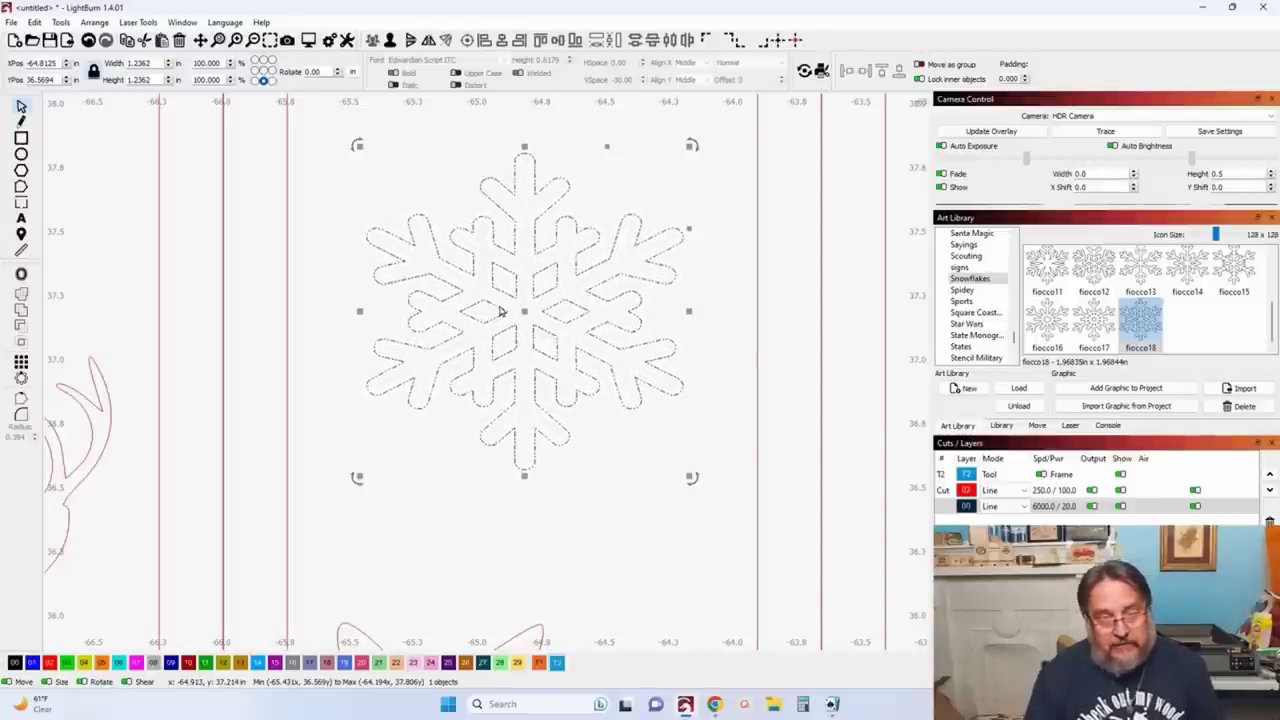
pyautogui.scroll(-2, 502, 311)
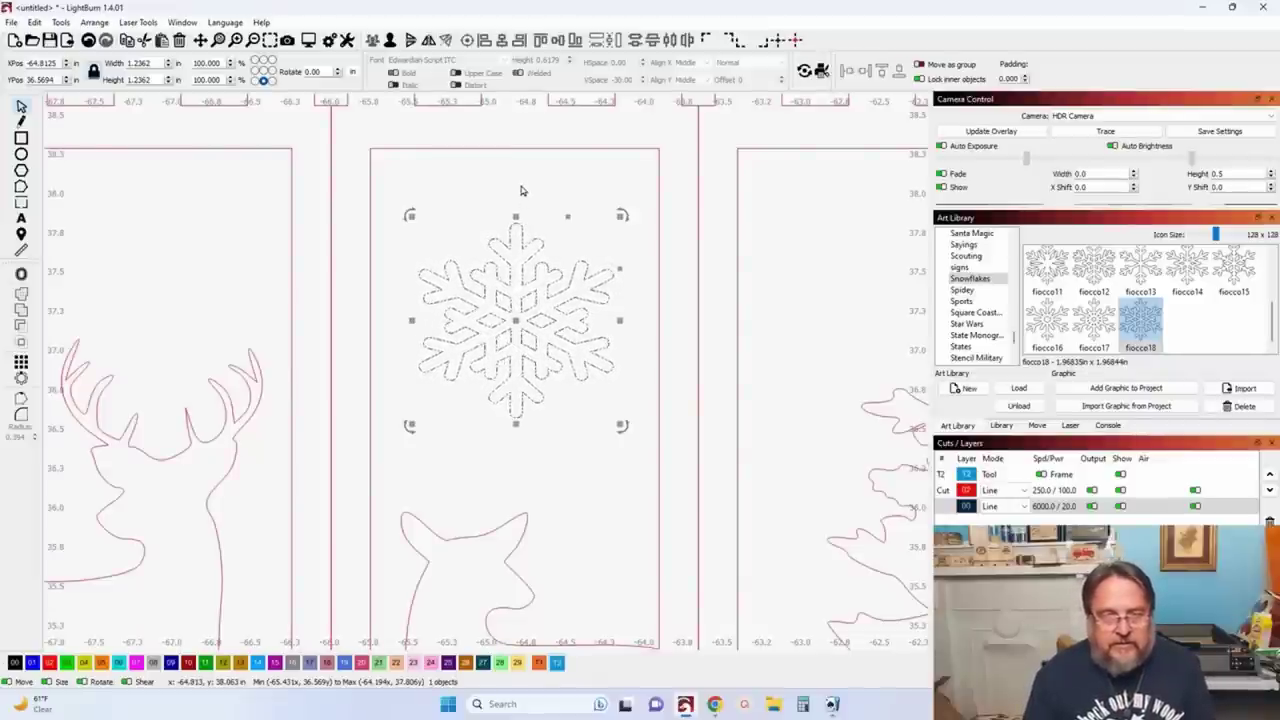
# Step: Scale the snowflake up to about 1.87 in and nudge it upward so it overlaps the window edges
pyautogui.scroll(-1, 520, 190)
pyautogui.click(514, 158)
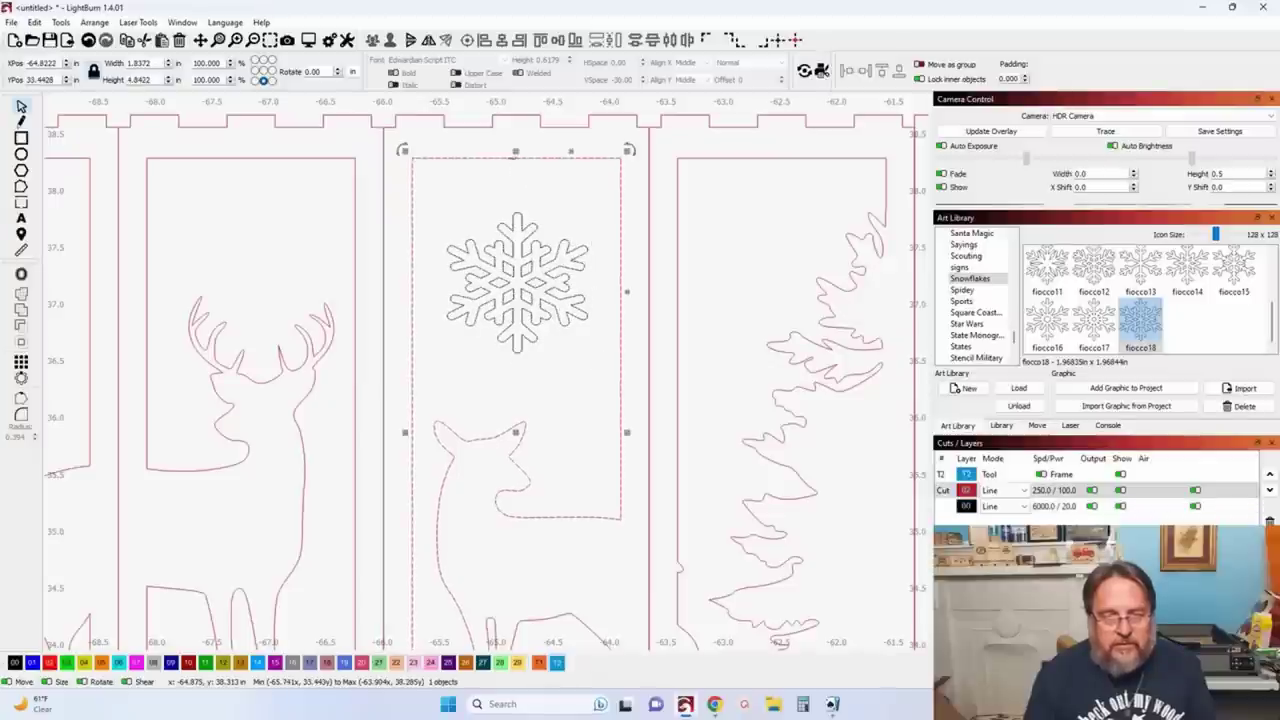
pyautogui.moveTo(545, 361); pyautogui.dragTo(489, 205)
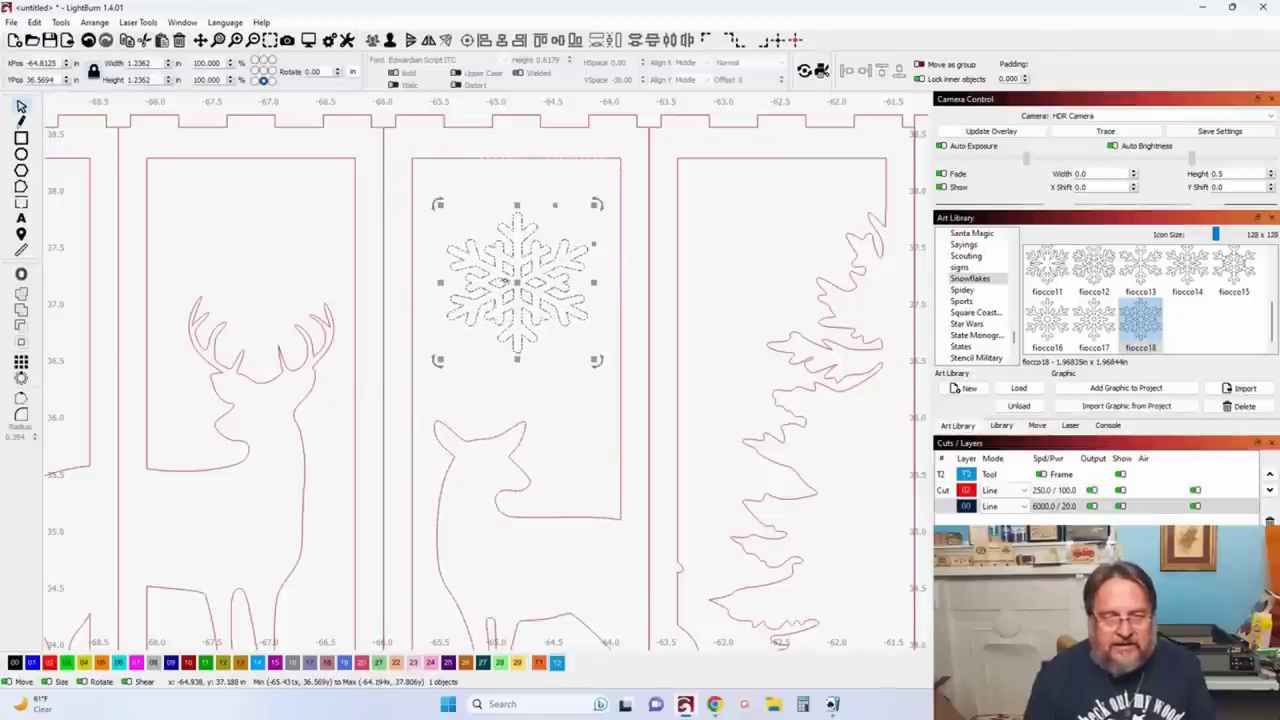
pyautogui.keyDown('shift'); pyautogui.click(412, 633); pyautogui.keyUp('shift')
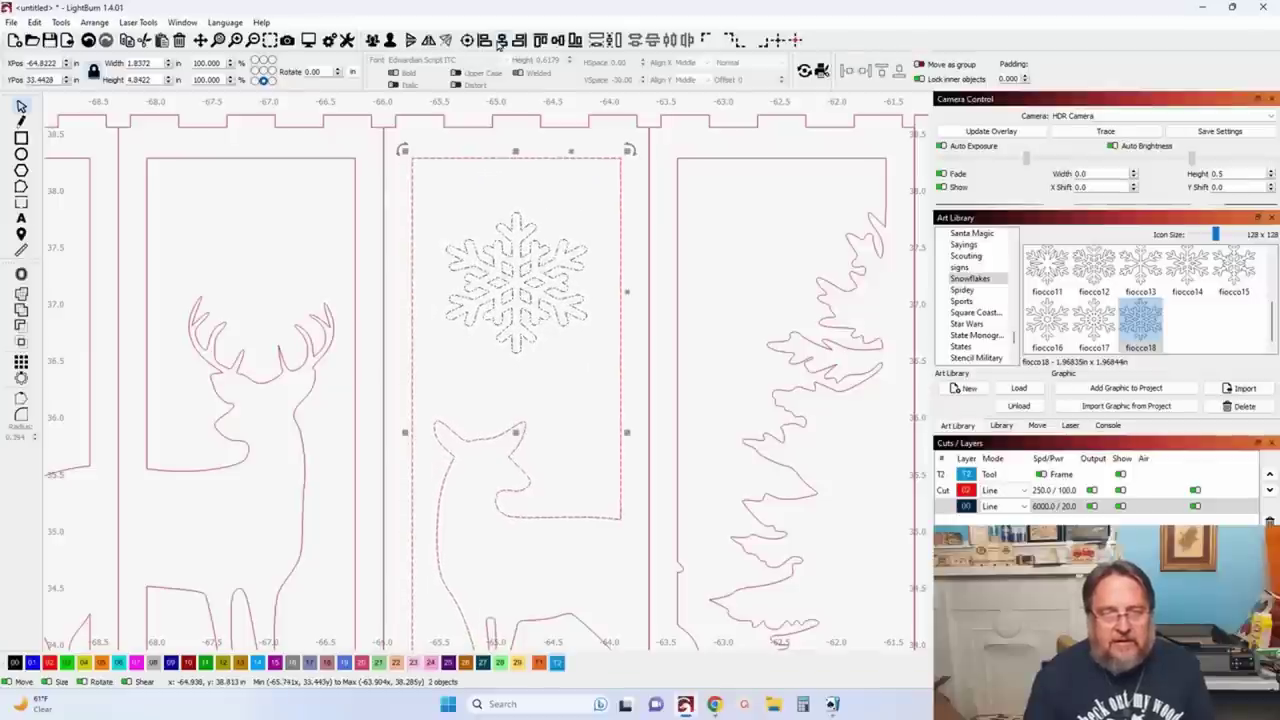
pyautogui.click(515, 250)
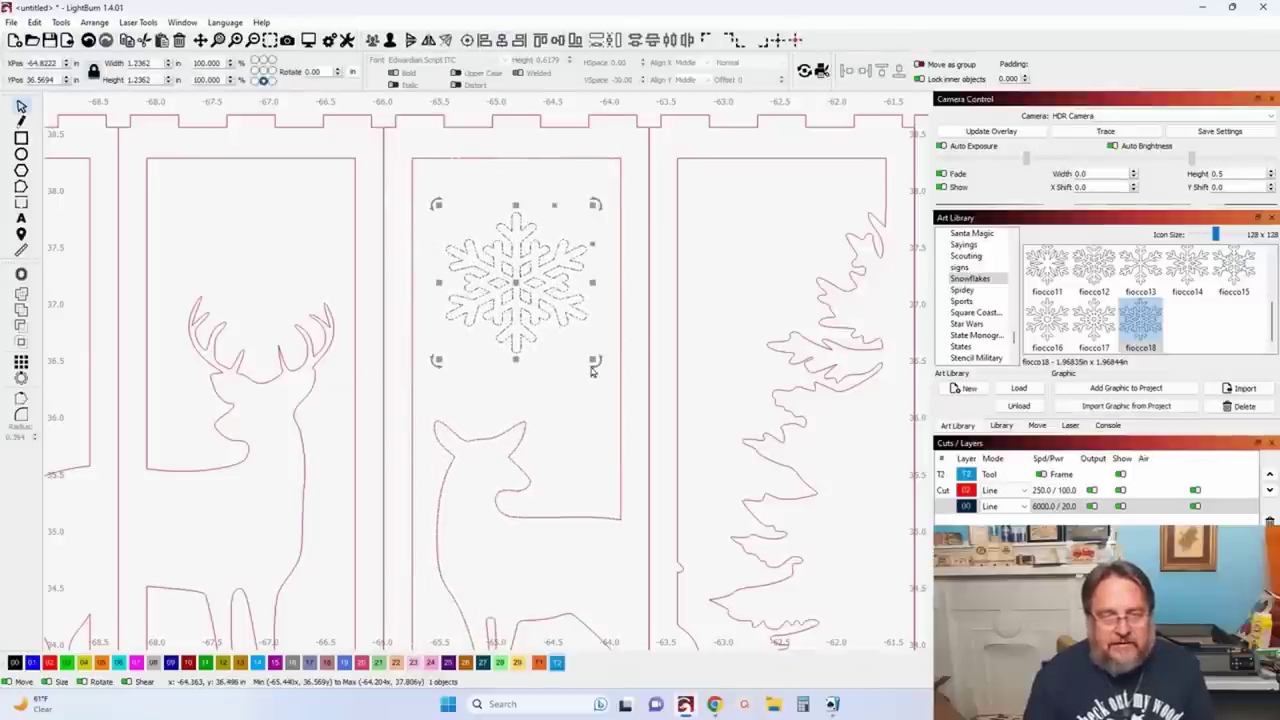
pyautogui.moveTo(594, 360); pyautogui.dragTo(622, 396)
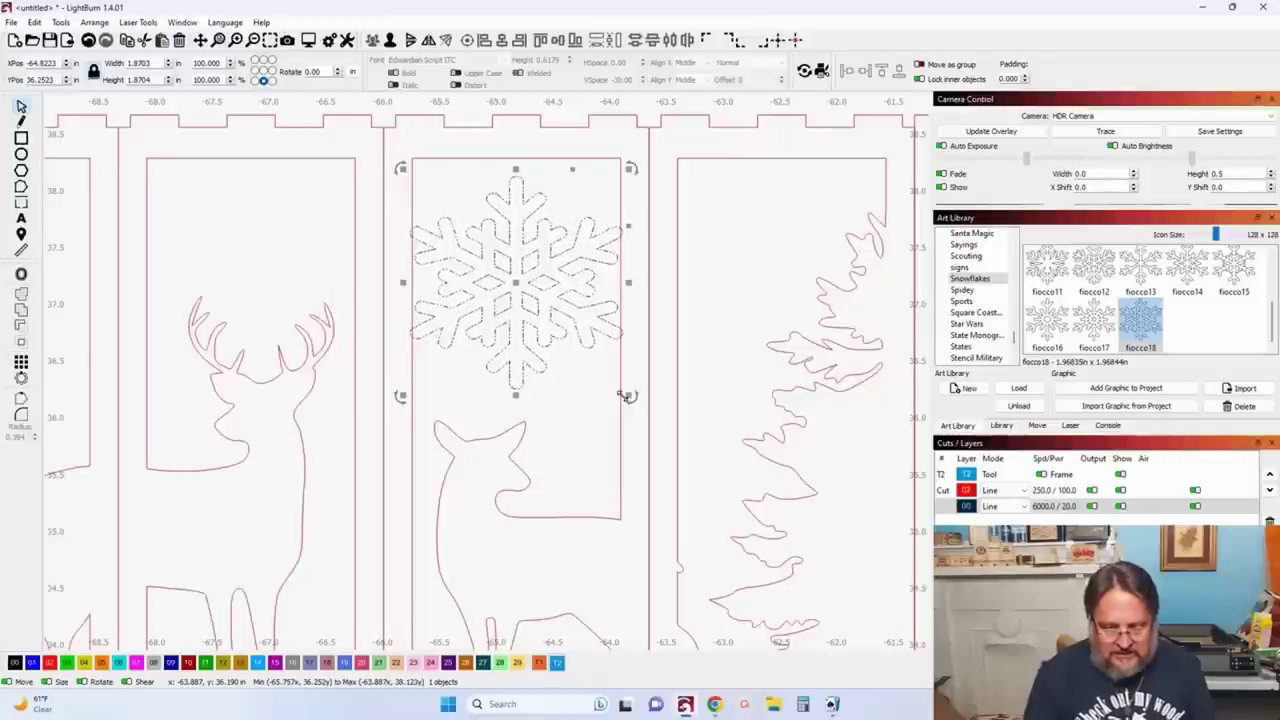
pyautogui.press('Up')
pyautogui.press('Up')
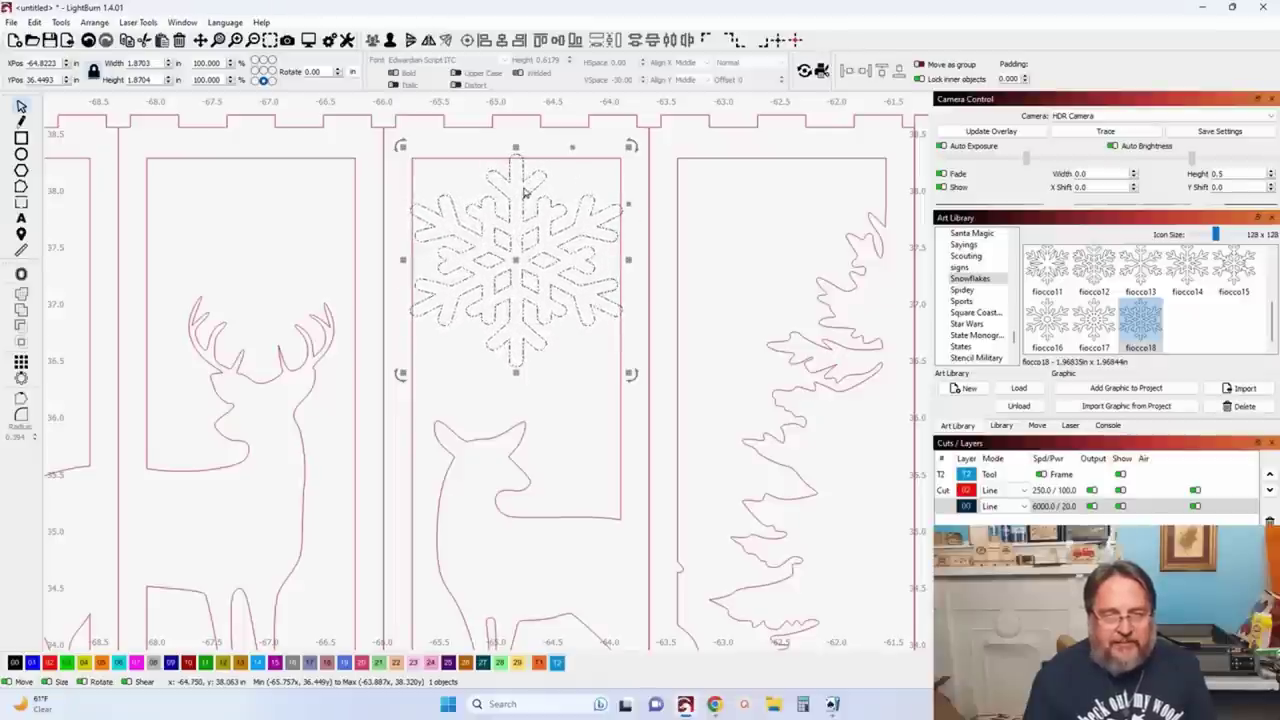
pyautogui.click(460, 169)
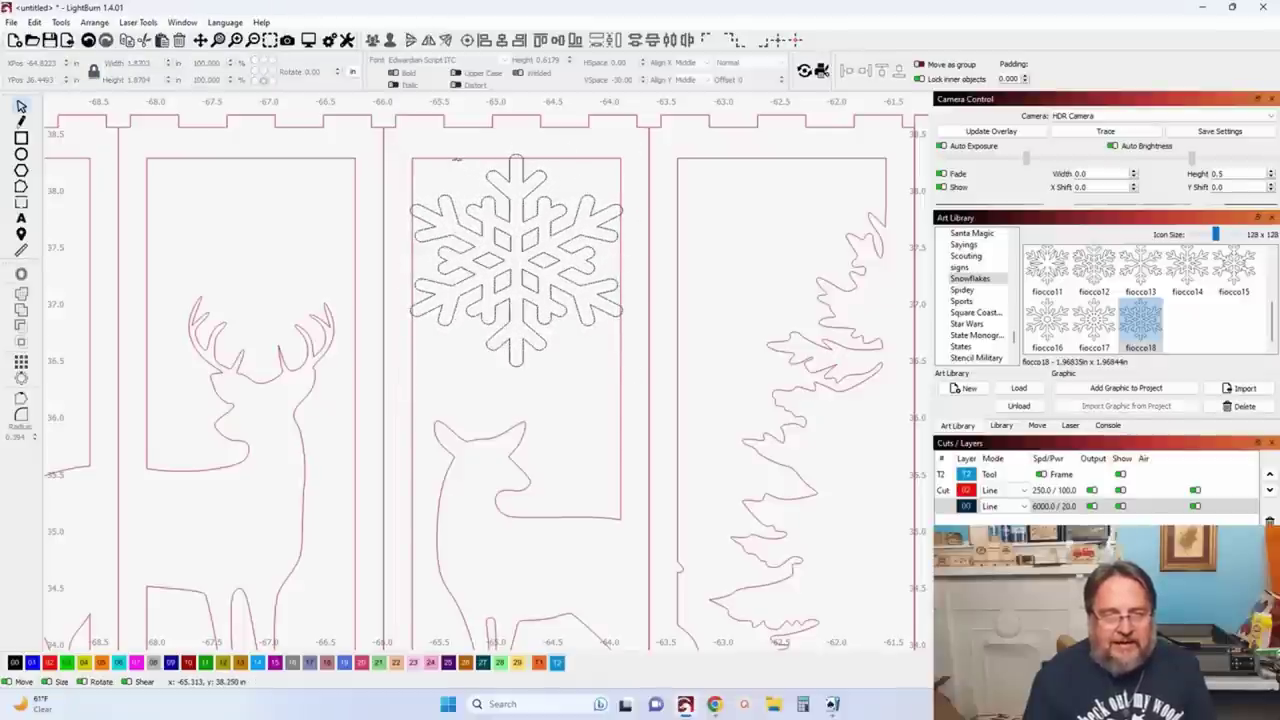
pyautogui.click(456, 159)
pyautogui.scroll(-3, 470, 240)
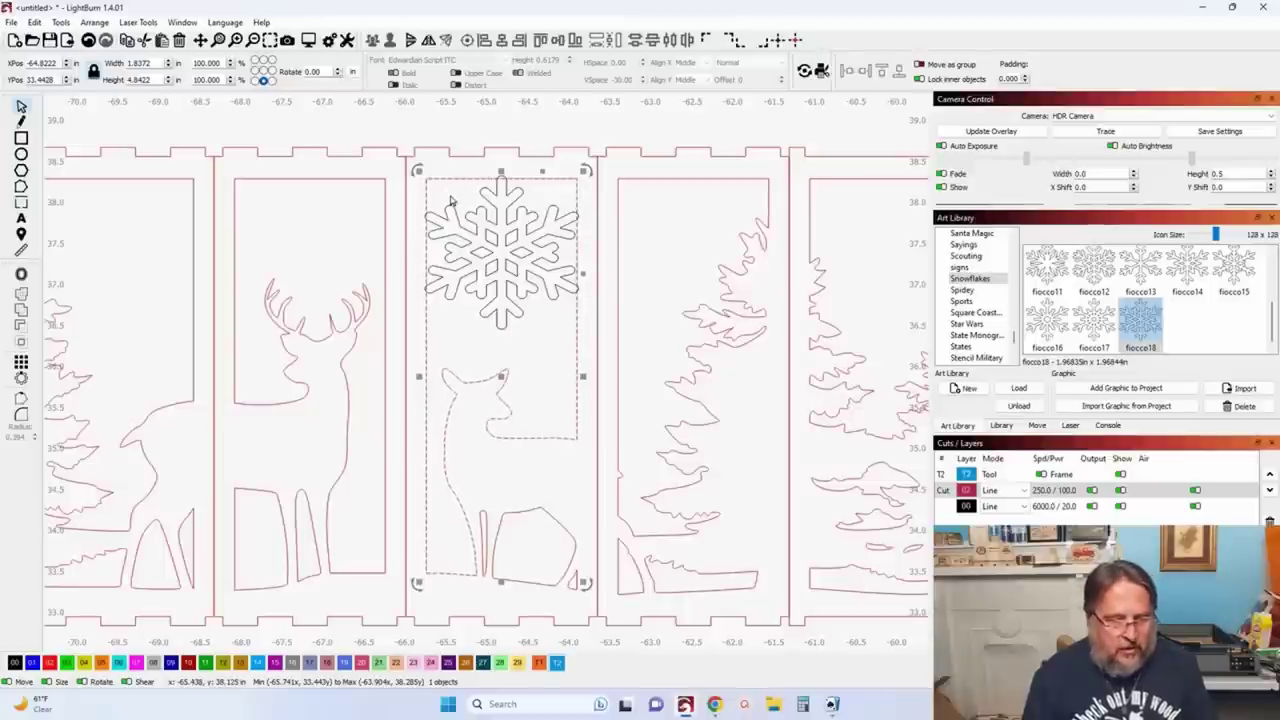
# Step: Ungroup the snowflake and Boolean-subtract its outer outline into the doe window's outline
pyautogui.keyDown('shift'); pyautogui.click(476, 213); pyautogui.keyUp('shift')
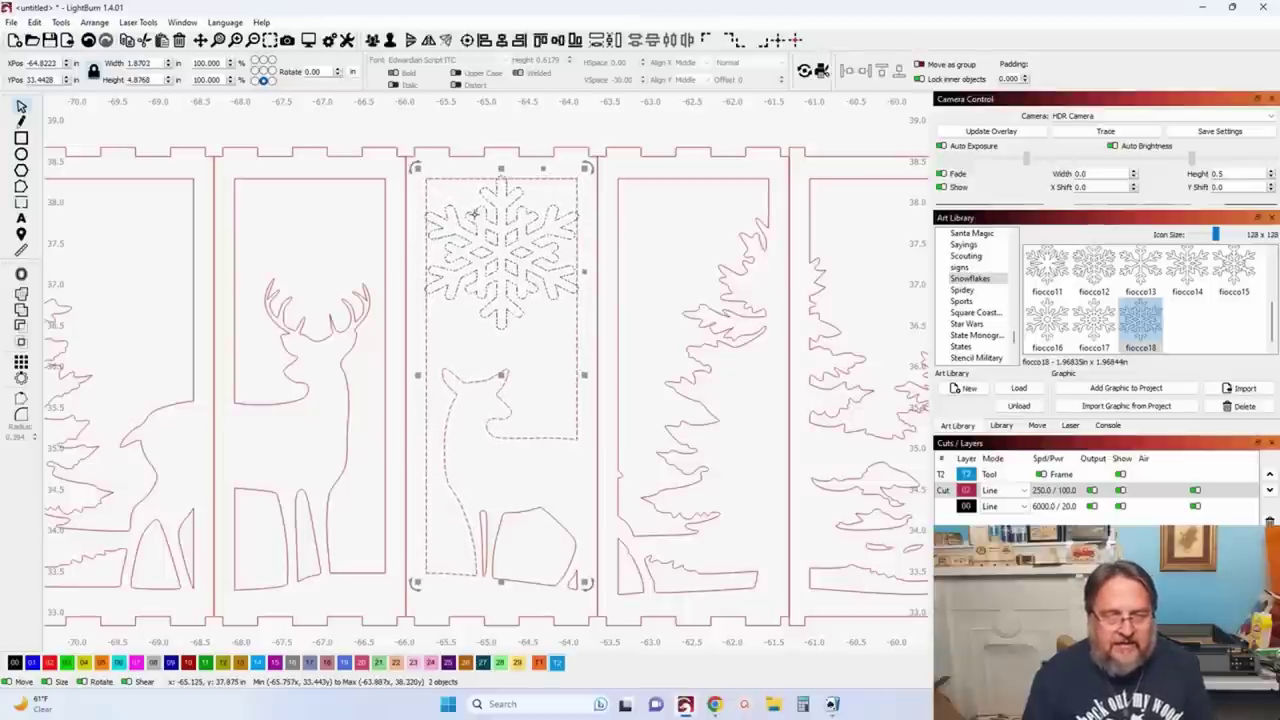
pyautogui.click(535, 347)
pyautogui.click(518, 290)
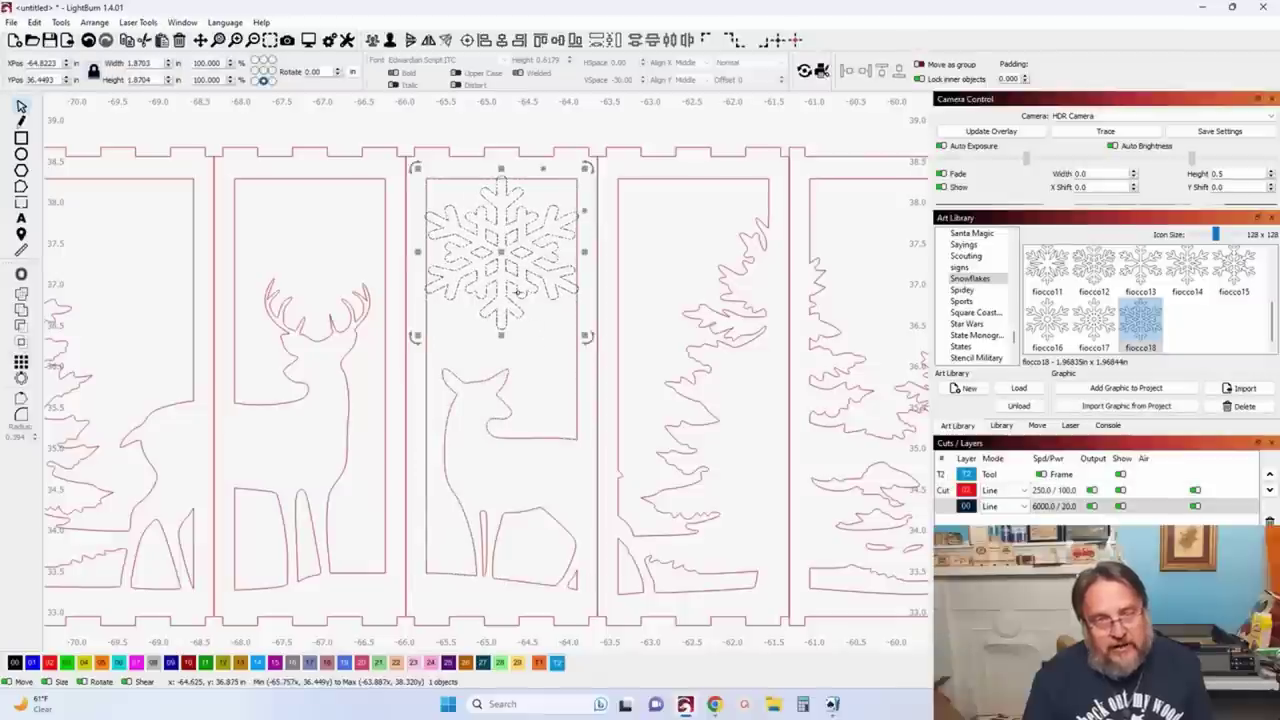
pyautogui.click(389, 40)
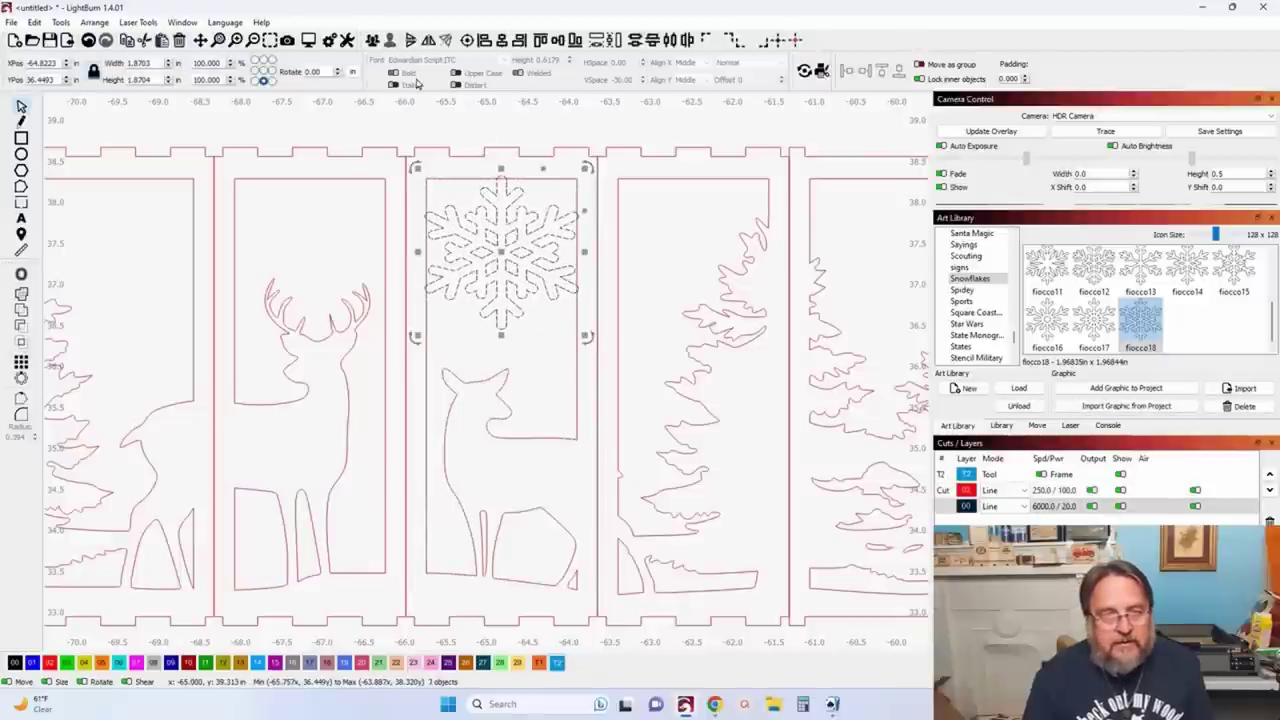
pyautogui.click(466, 137)
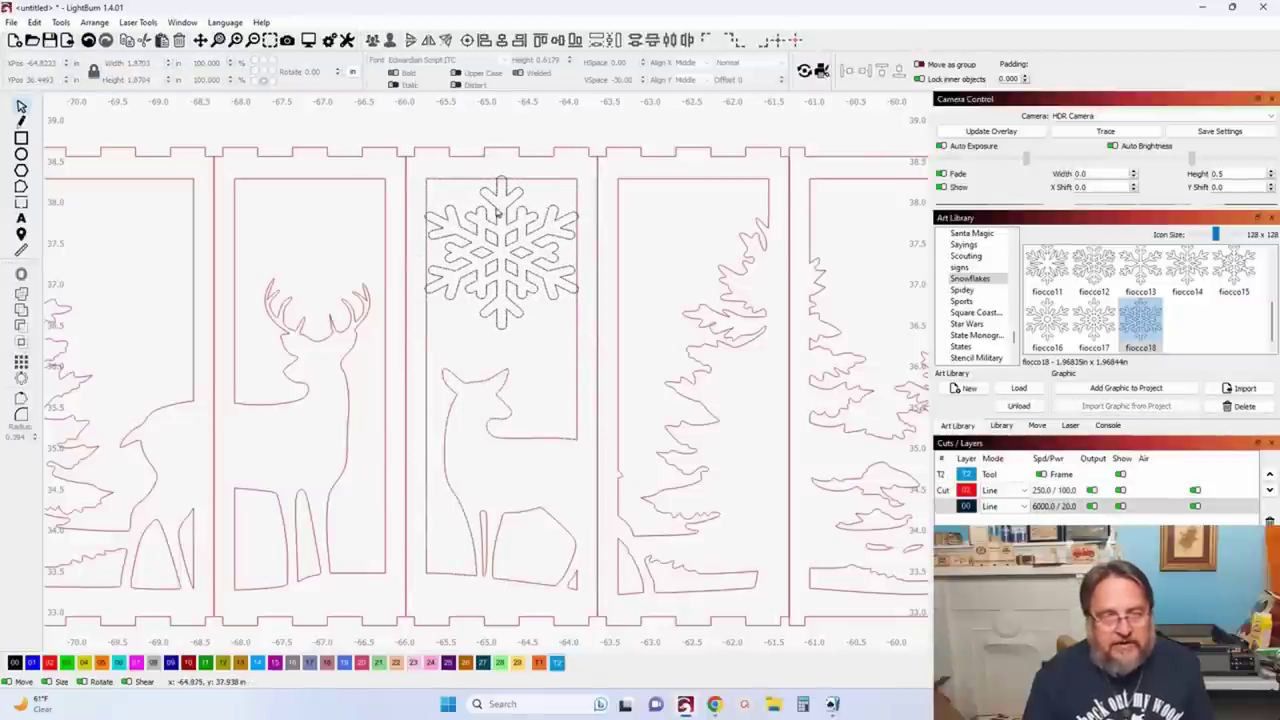
pyautogui.click(496, 213)
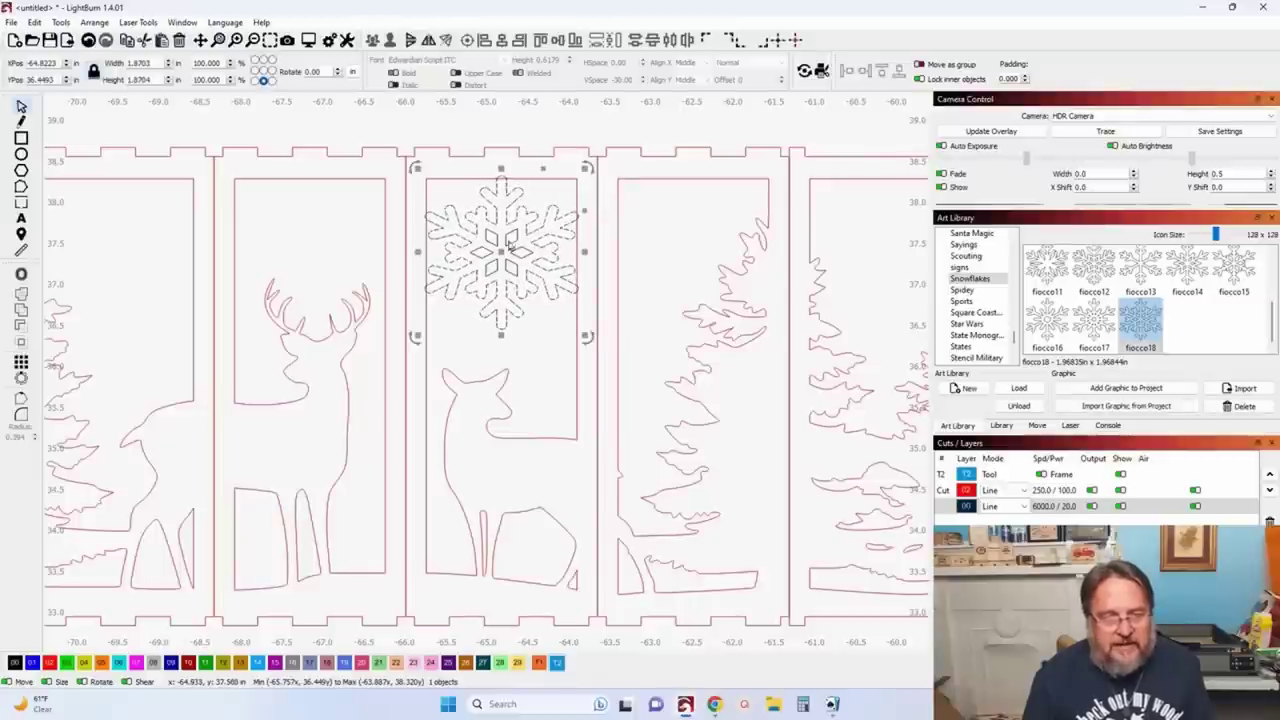
pyautogui.click(459, 183)
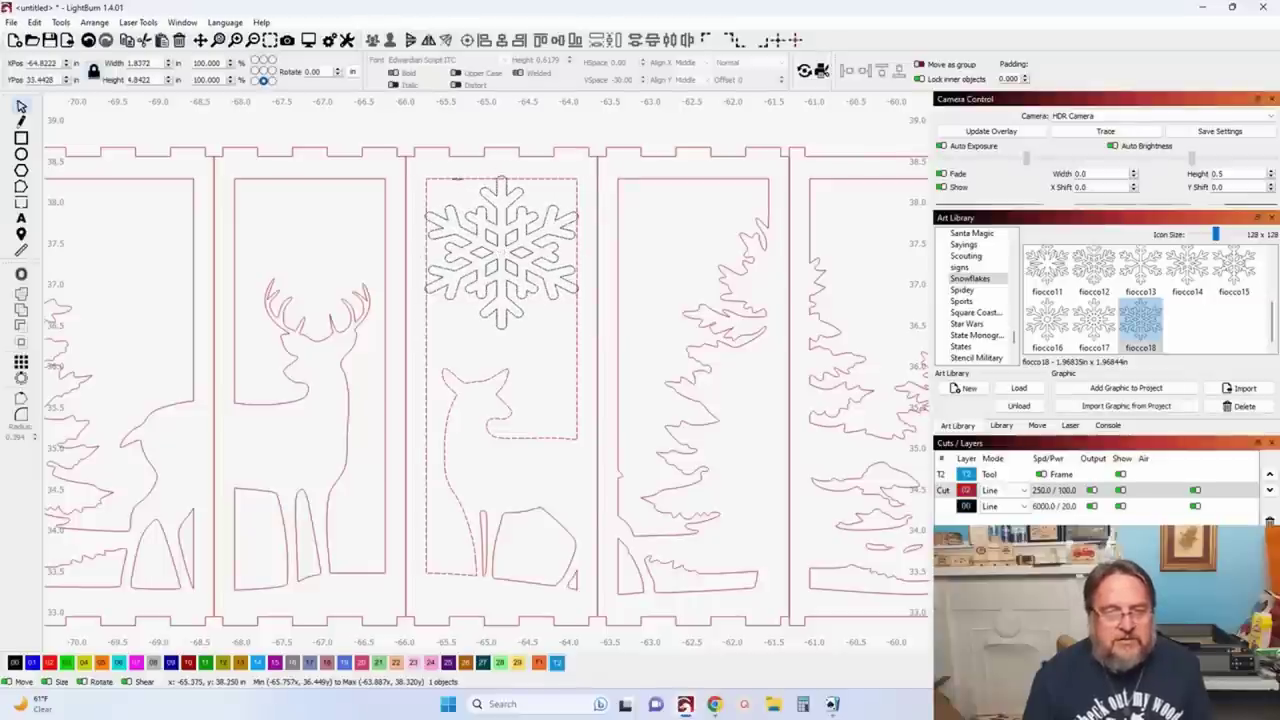
pyautogui.keyDown('shift'); pyautogui.click(453, 207); pyautogui.keyUp('shift')
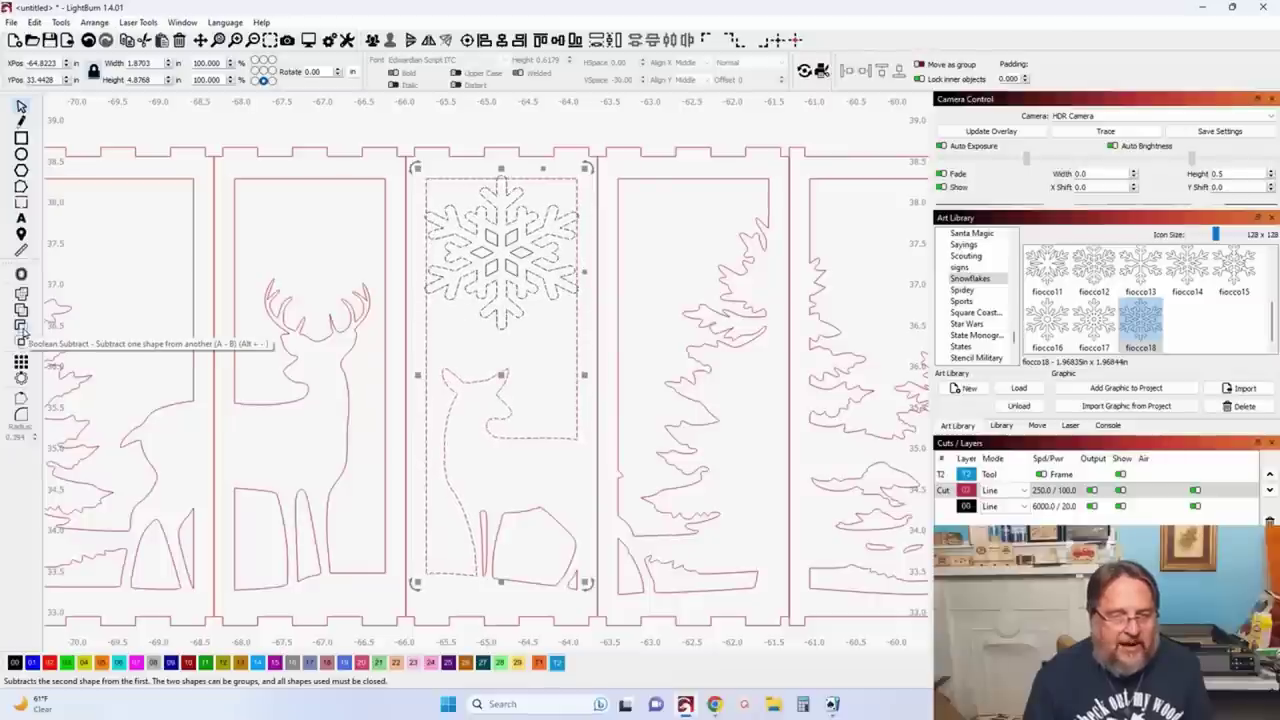
pyautogui.click(21, 326)
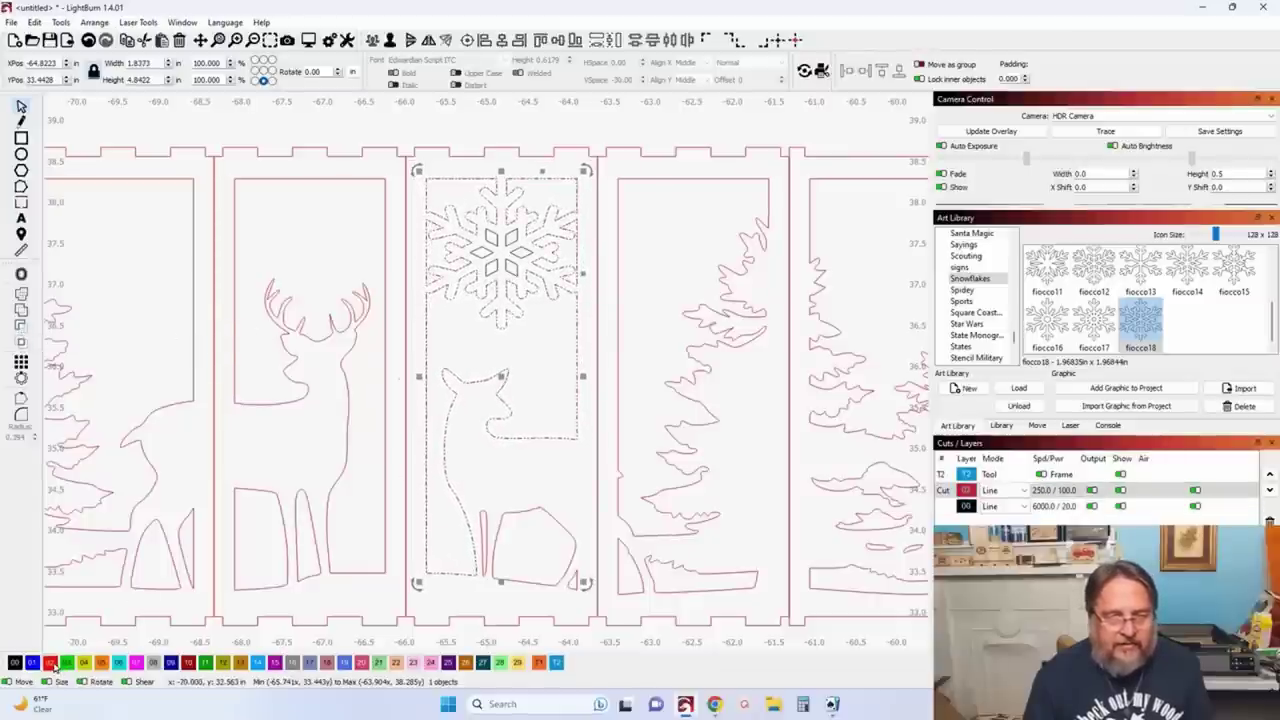
# Step: Move the snowflake's six inner pieces onto the red 02 cut layer
pyautogui.scroll(2, 521, 189)
pyautogui.click(424, 200)
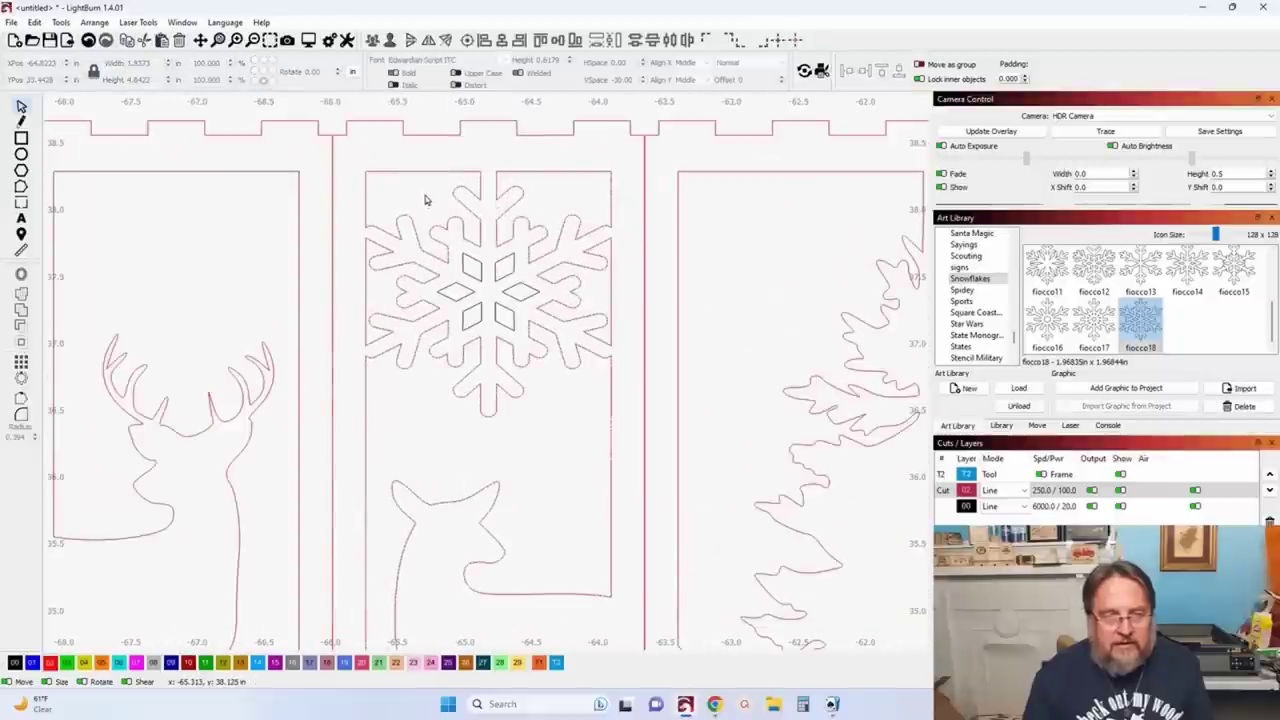
pyautogui.moveTo(437, 258); pyautogui.dragTo(510, 383)
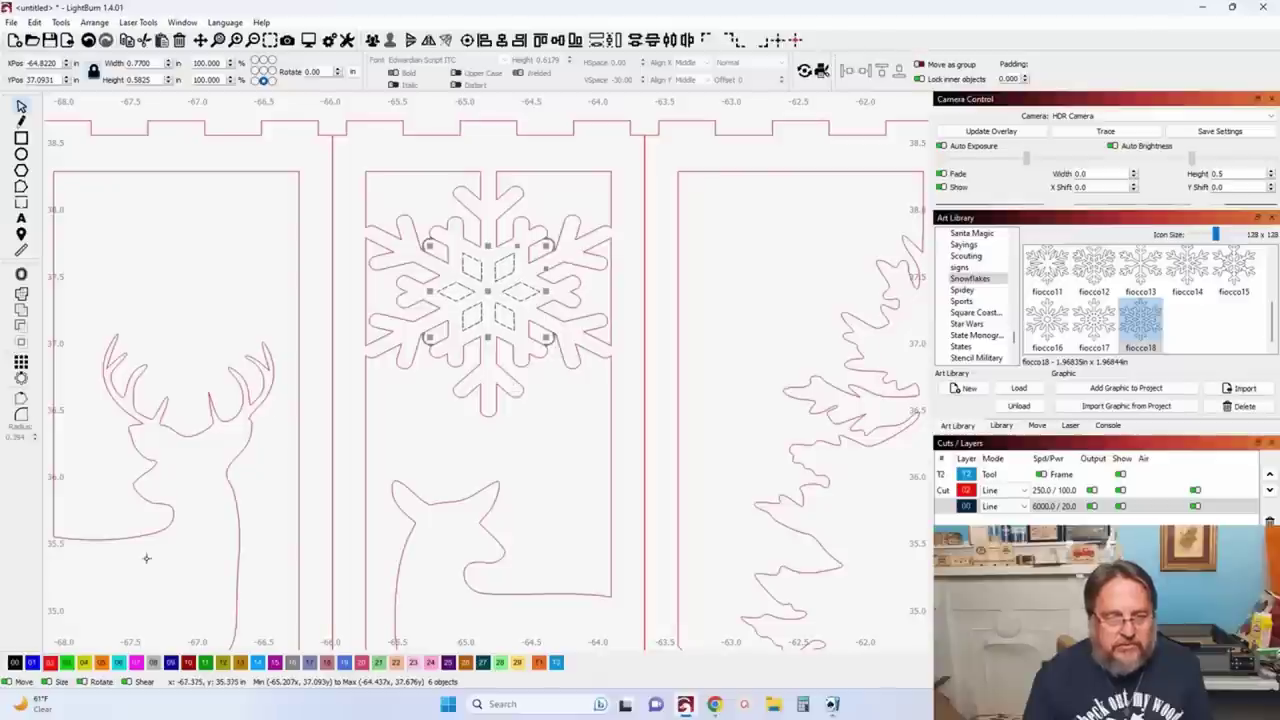
pyautogui.click(52, 663)
pyautogui.click(443, 457)
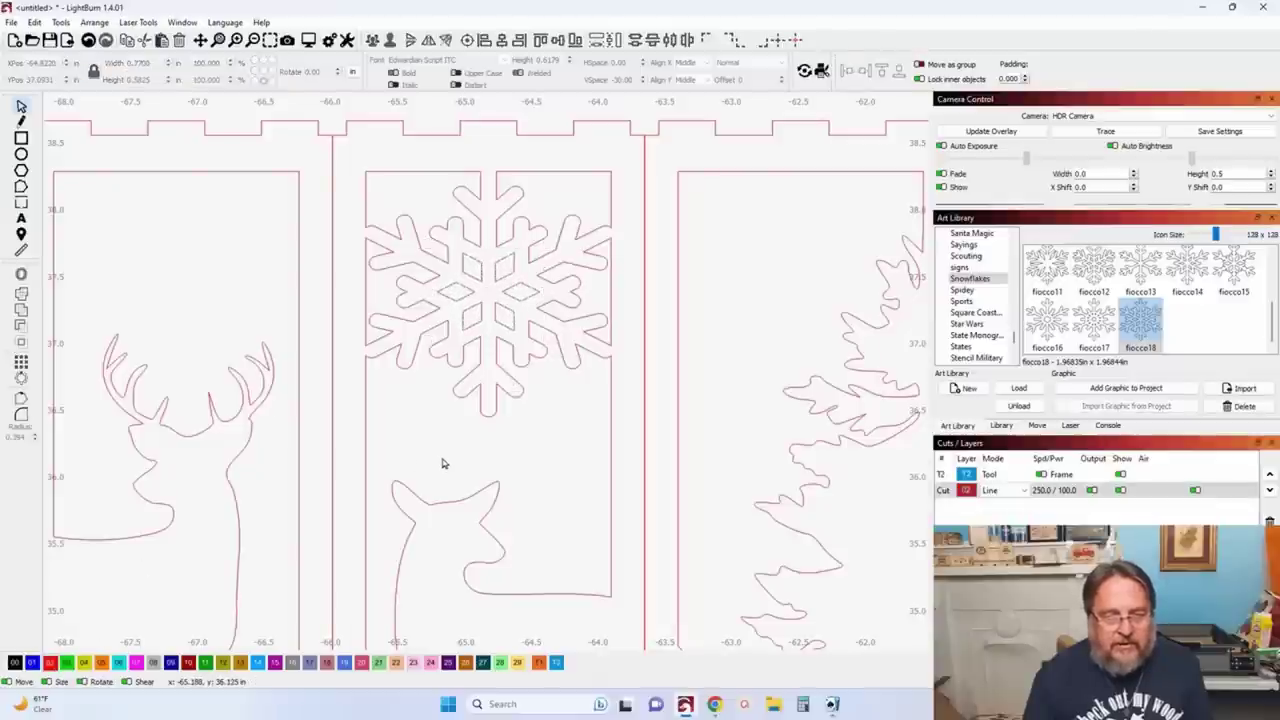
pyautogui.scroll(-1, 445, 460)
pyautogui.scroll(-2, 494, 447)
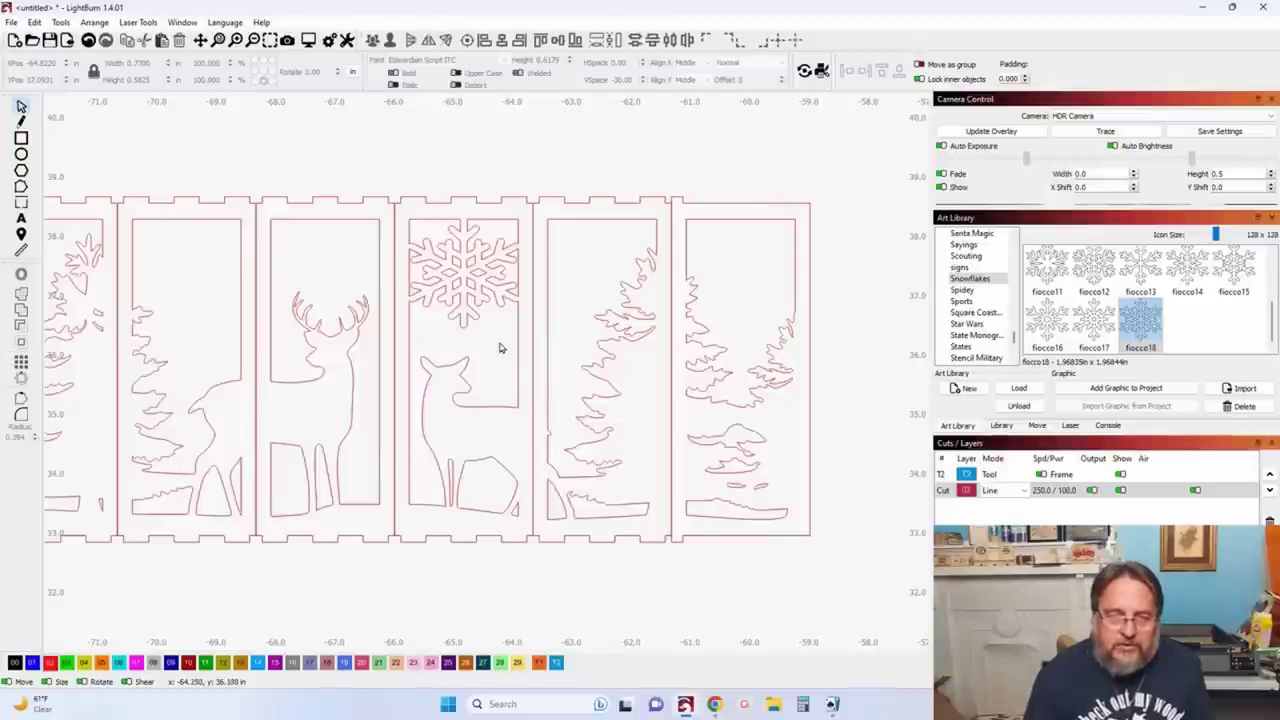
pyautogui.moveTo(548, 335); pyautogui.dragTo(623, 331)
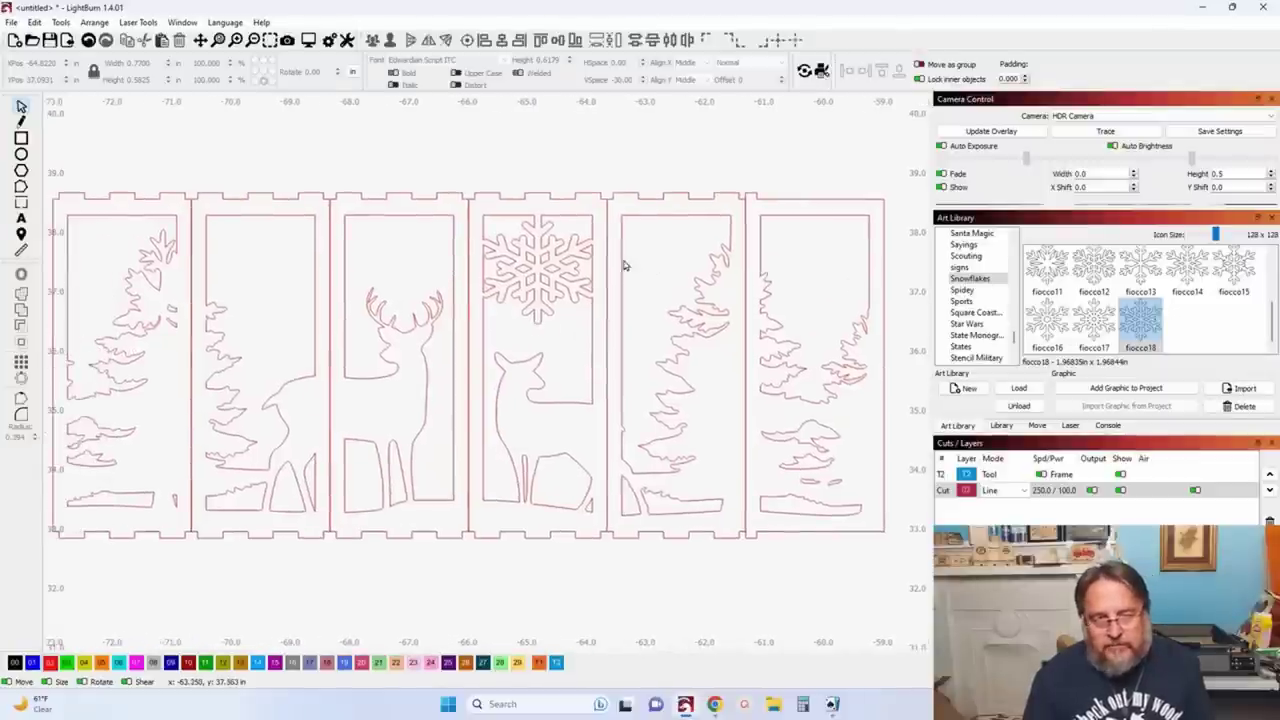
pyautogui.moveTo(274, 349); pyautogui.dragTo(383, 323)
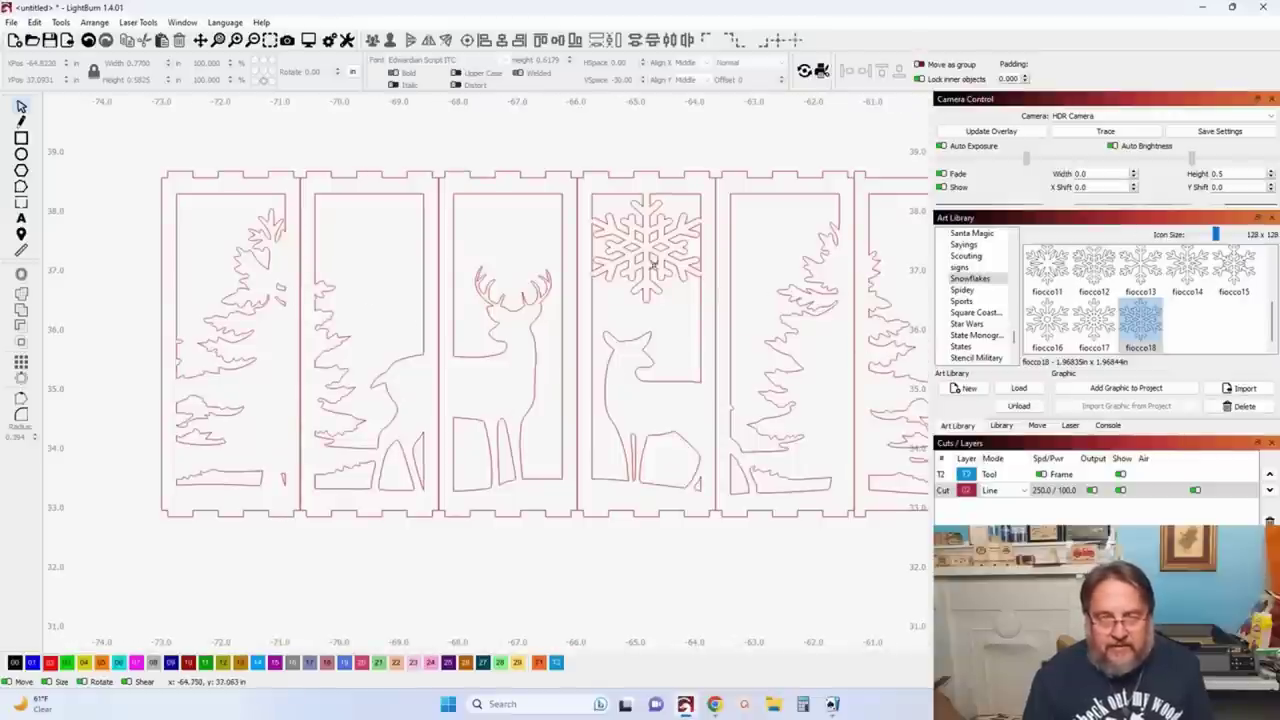
pyautogui.scroll(-2, 610, 234)
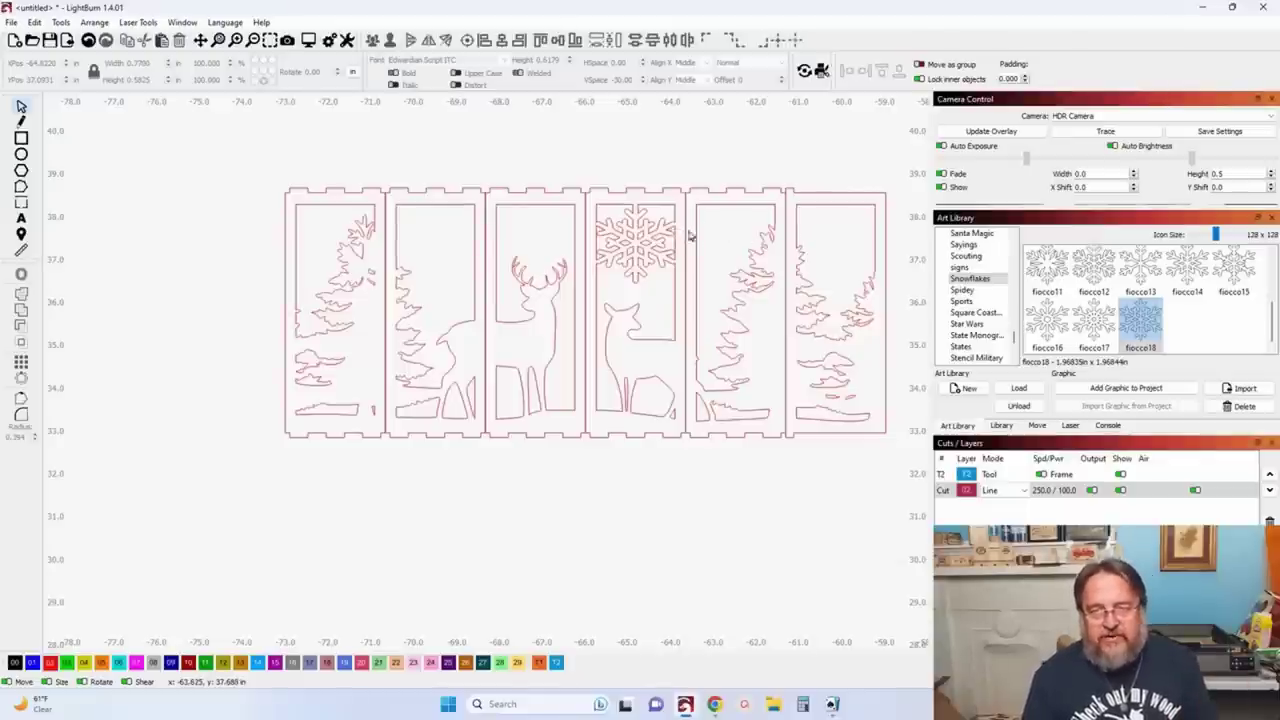
pyautogui.moveTo(610, 285); pyautogui.dragTo(495, 360)
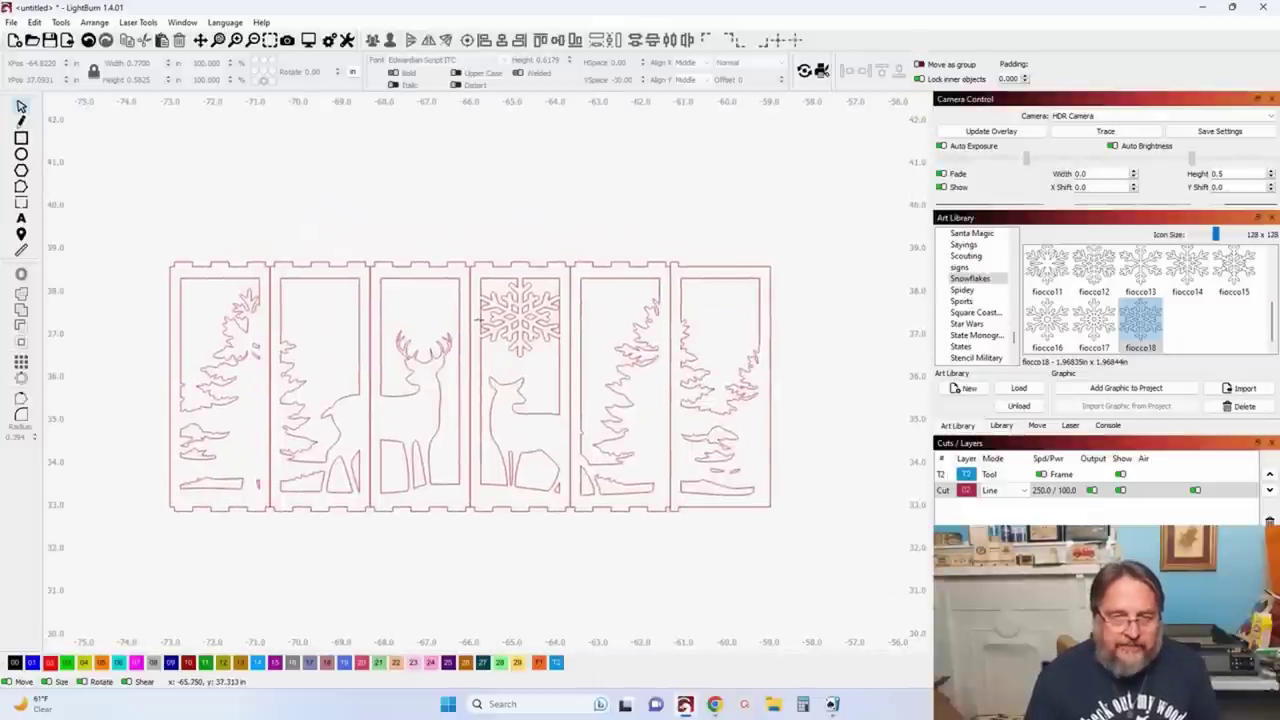
pyautogui.scroll(-6, 479, 321)
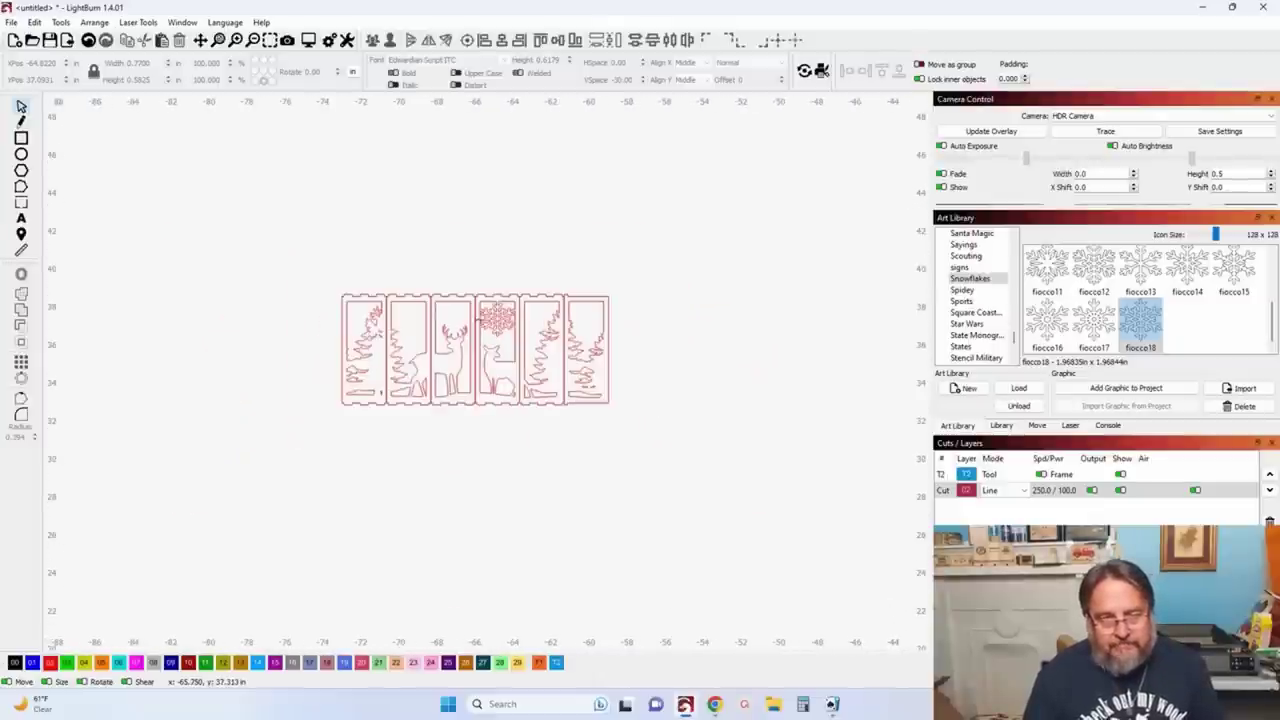
pyautogui.scroll(3, 489, 348)
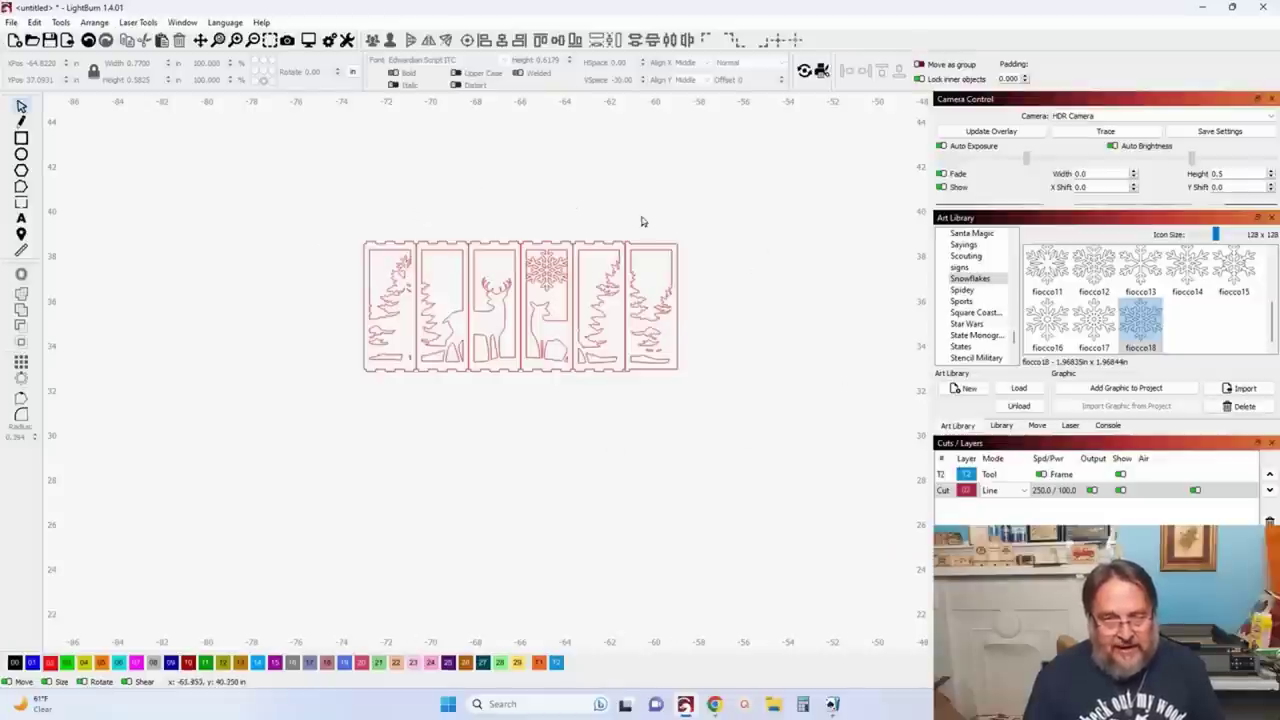
pyautogui.scroll(-5, 411, 277)
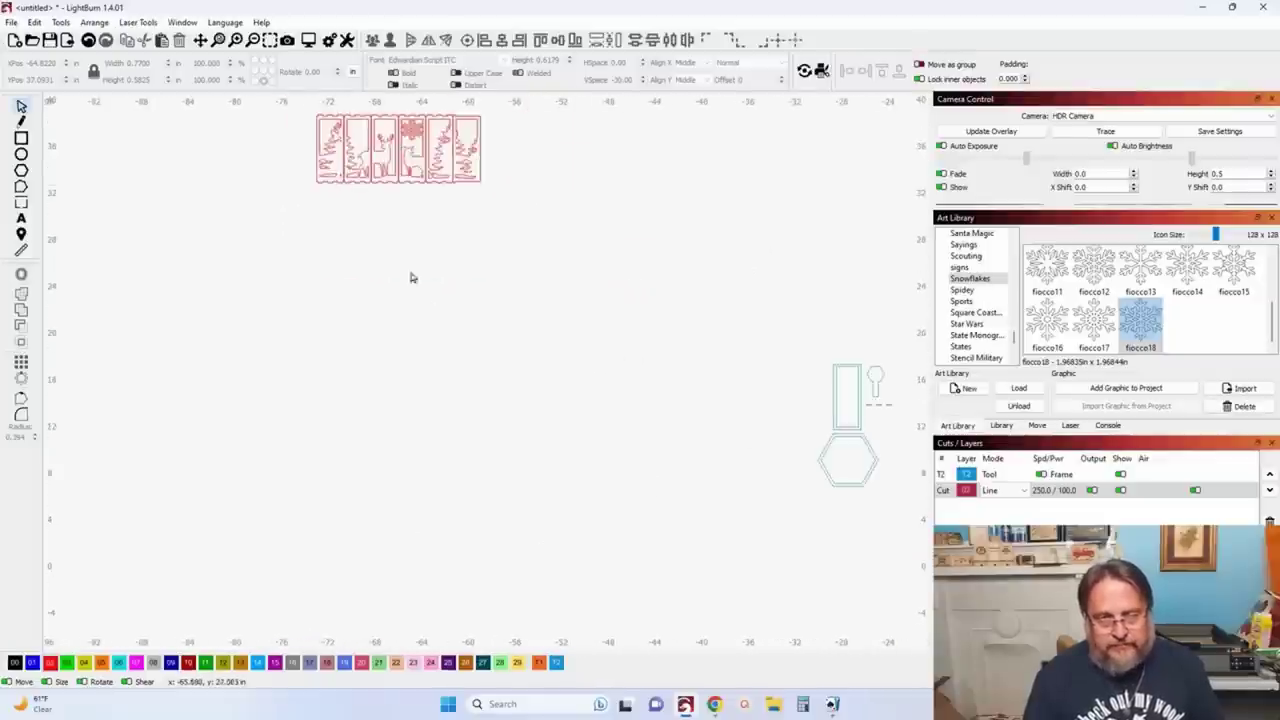
pyautogui.scroll(8, 857, 372)
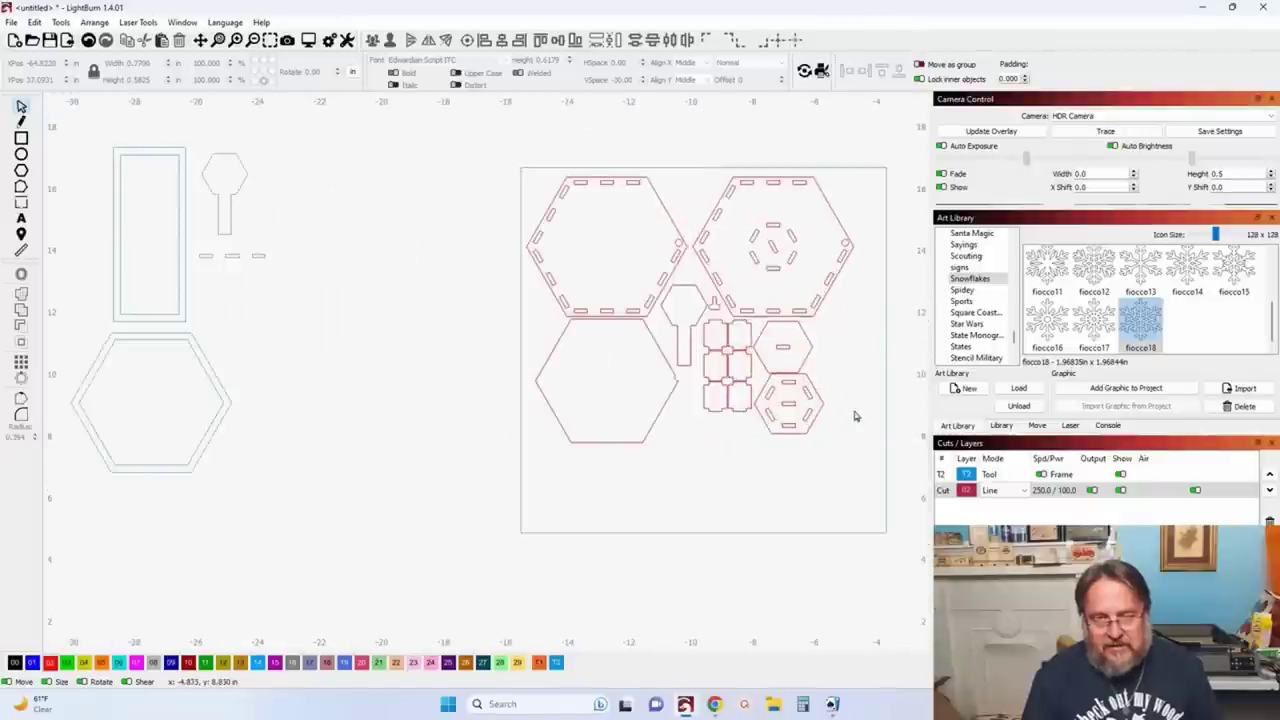
pyautogui.scroll(-2, 690, 455)
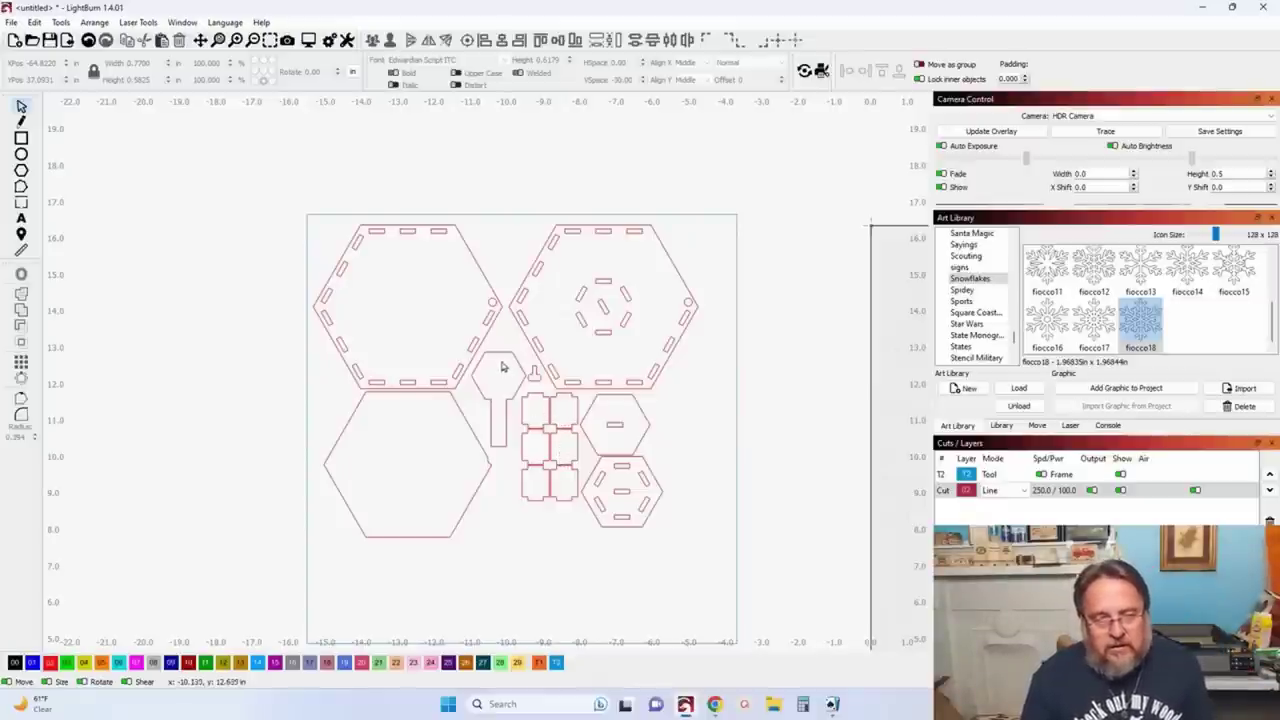
pyautogui.scroll(-4, 503, 364)
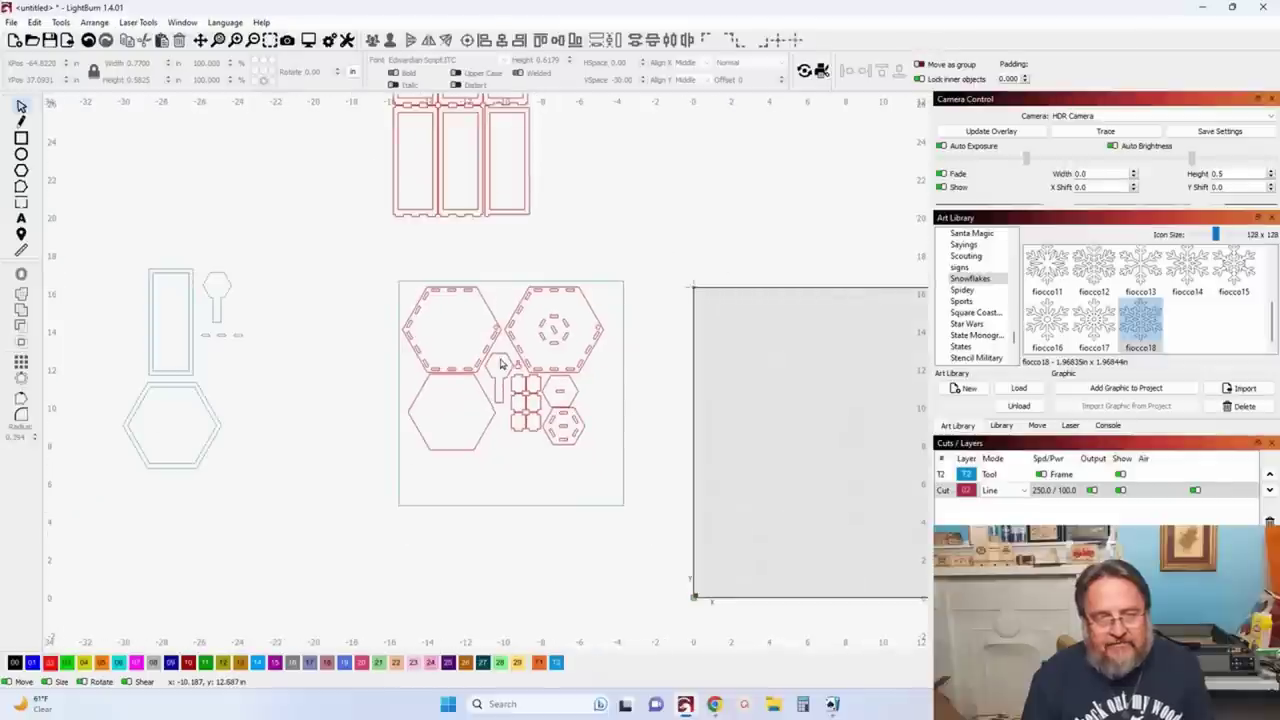
pyautogui.scroll(-5, 503, 364)
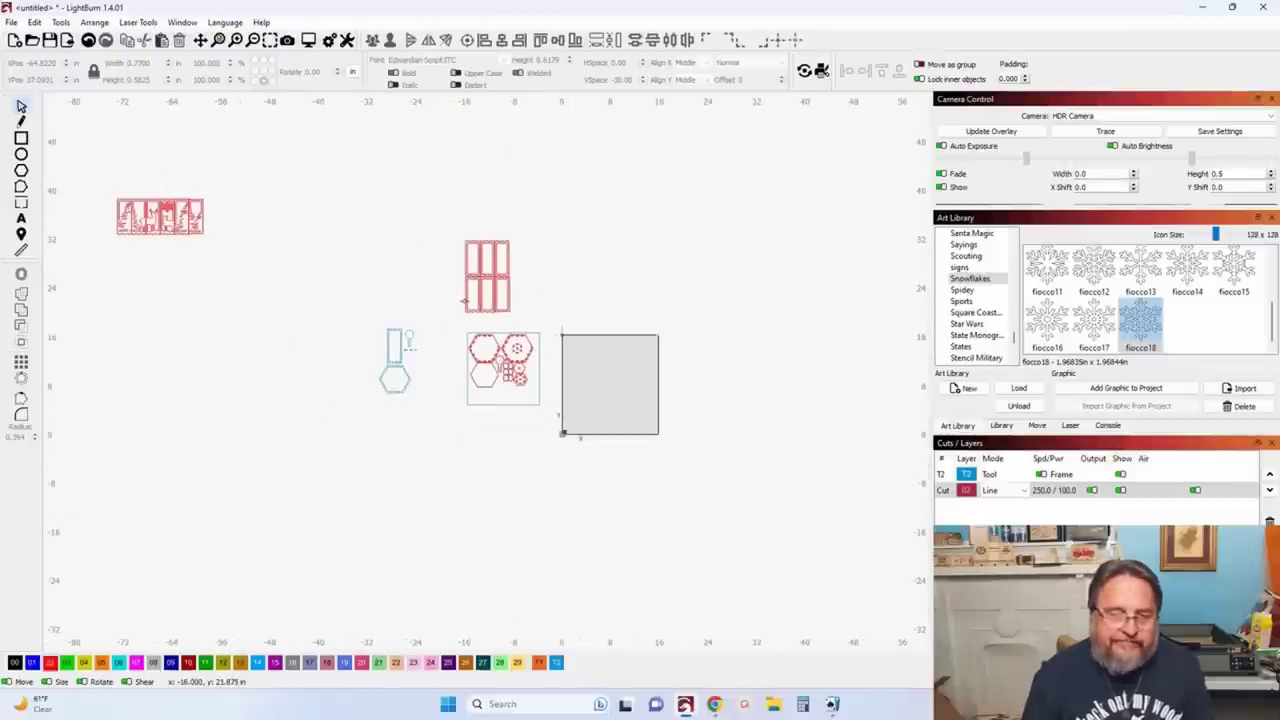
pyautogui.scroll(4, 465, 305)
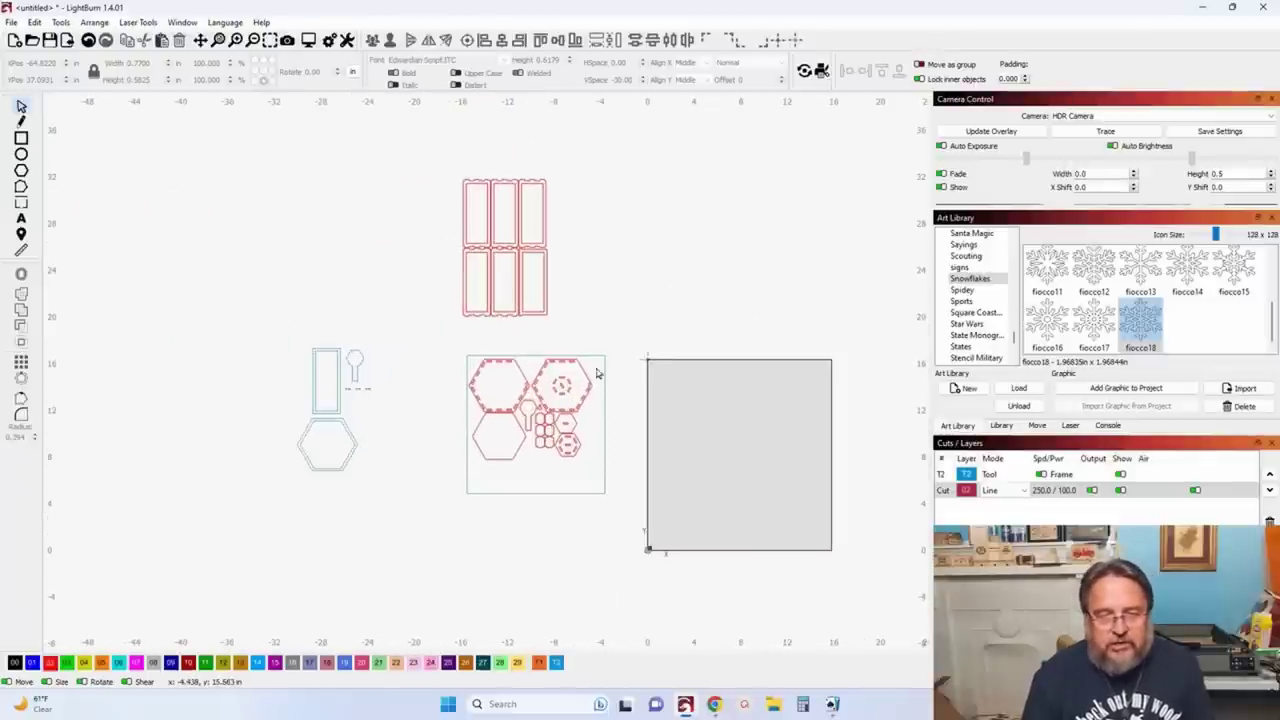
pyautogui.scroll(2, 596, 373)
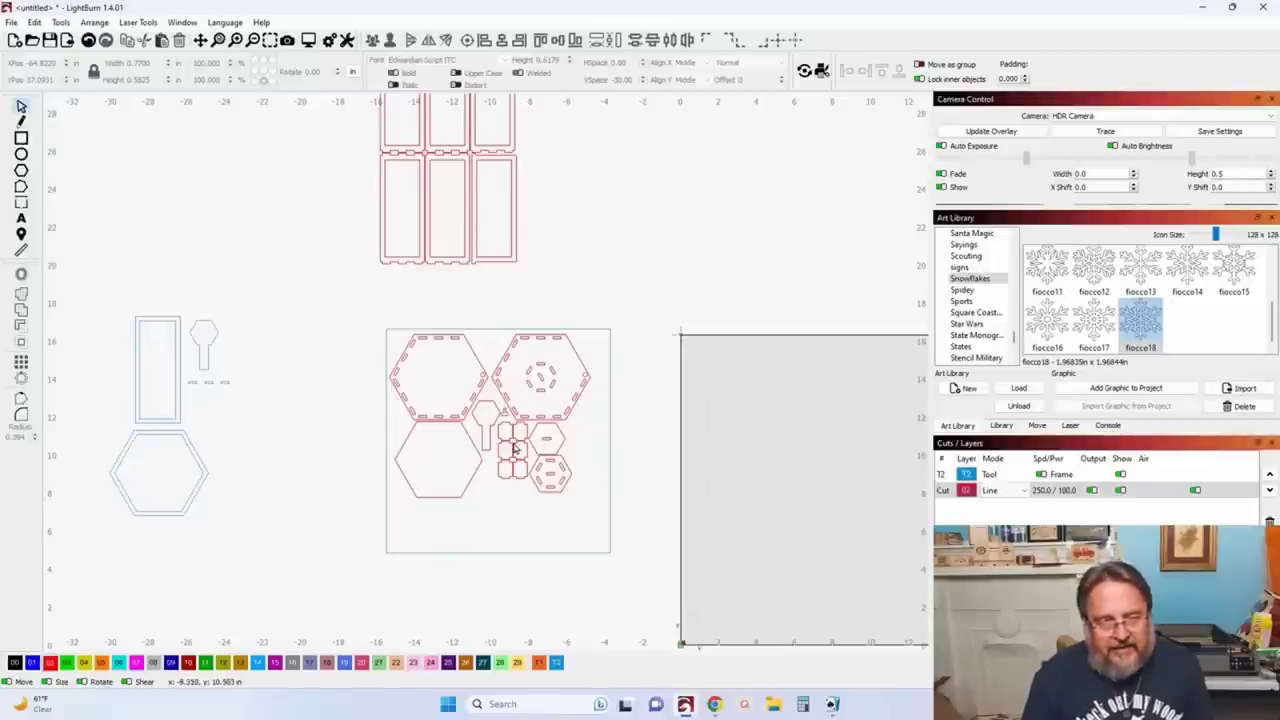
pyautogui.scroll(1, 502, 441)
pyautogui.scroll(2, 487, 428)
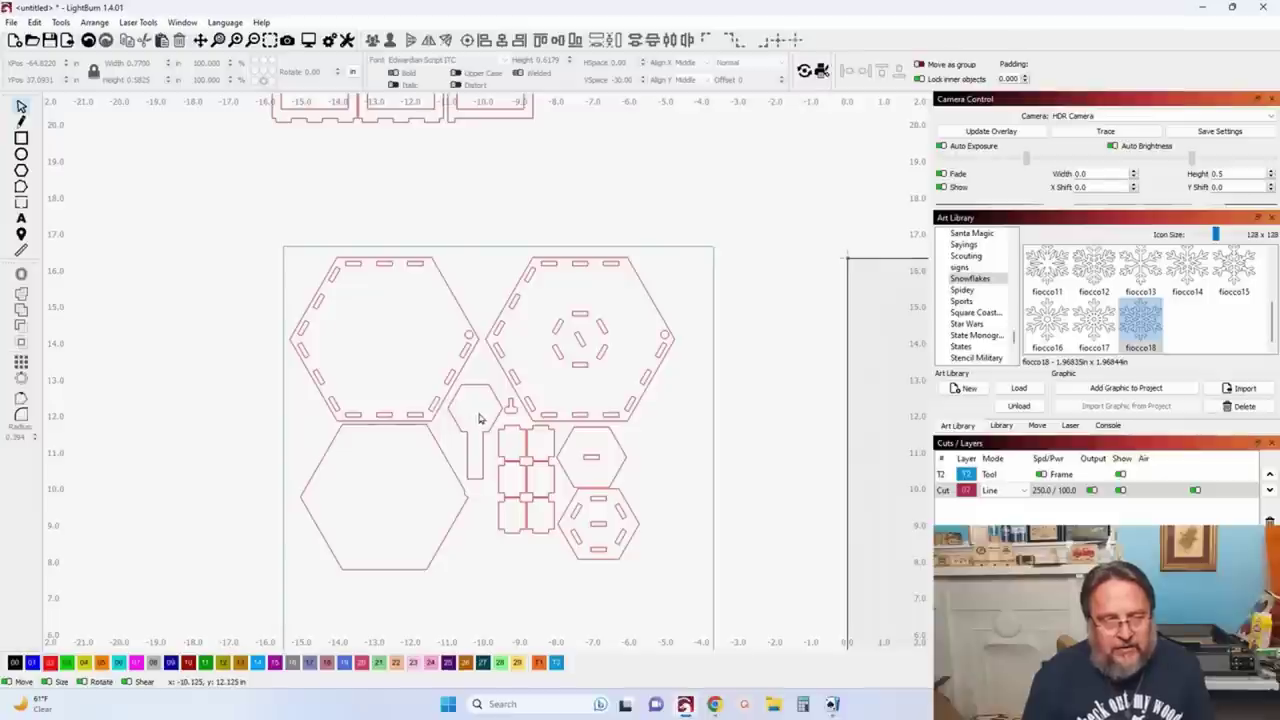
pyautogui.scroll(-3, 480, 418)
pyautogui.scroll(2, 514, 440)
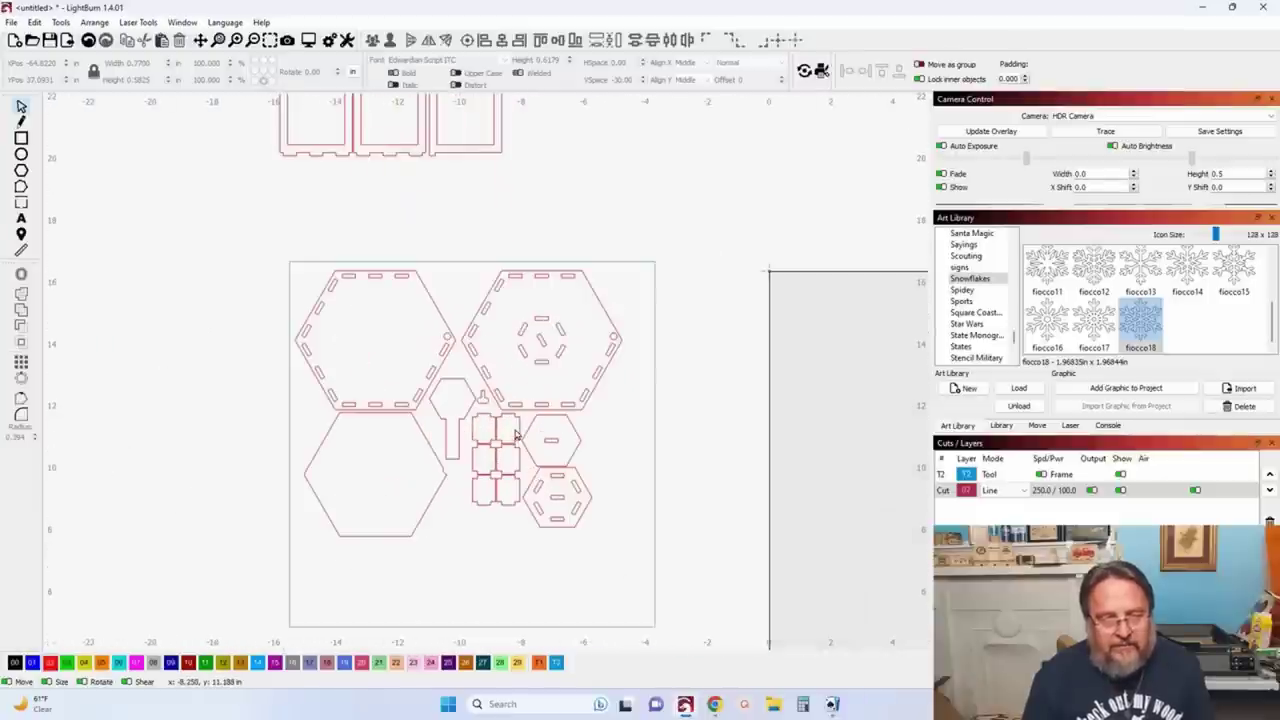
pyautogui.scroll(-4, 516, 434)
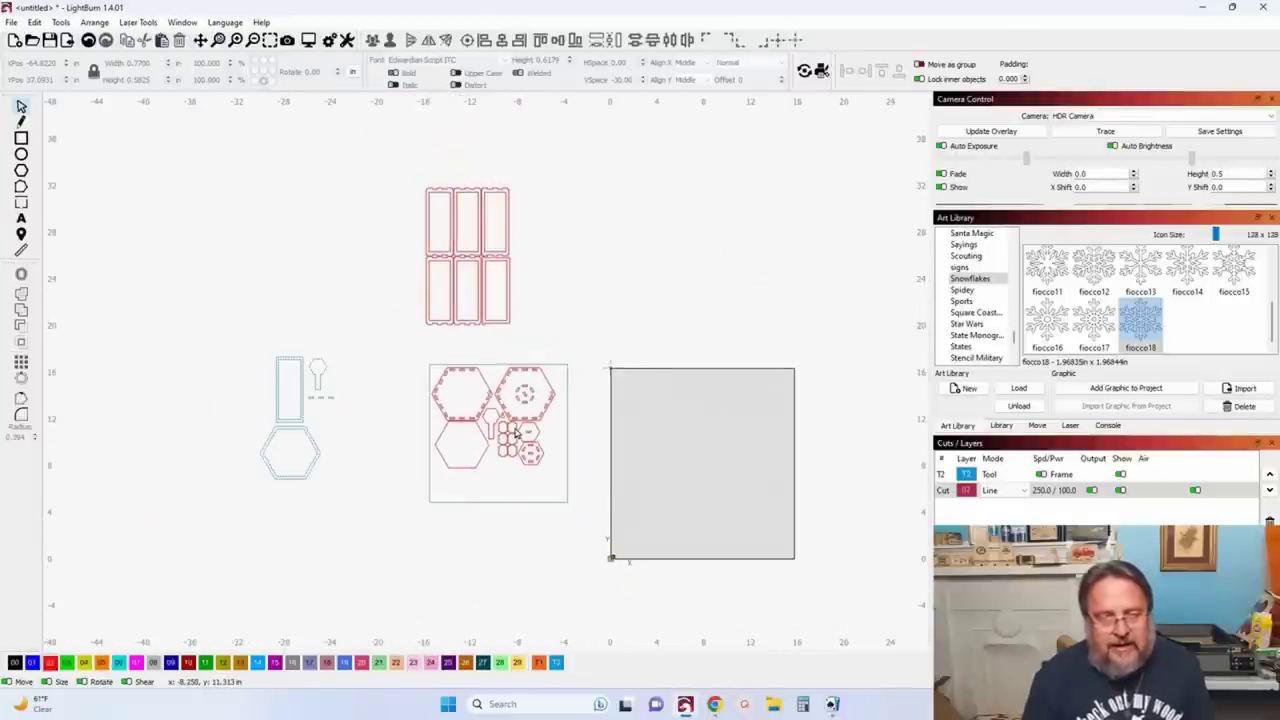